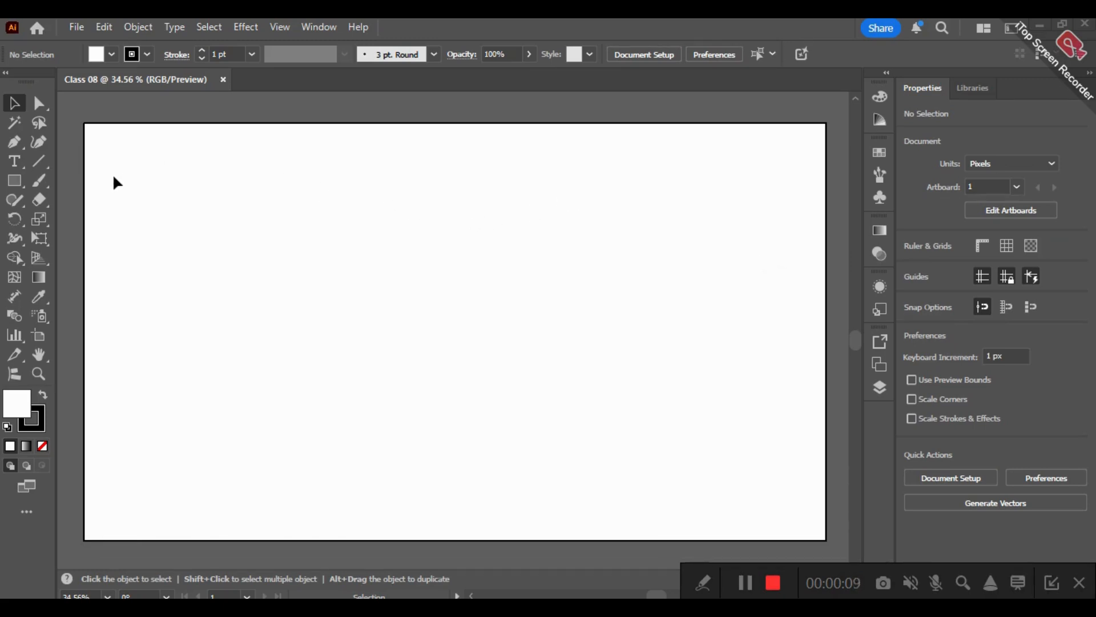
- Draw a rectangle about 806 × 394 px and move it closer to the middle of the artboard
{"action": "left_click", "coordinate": [14, 182]}
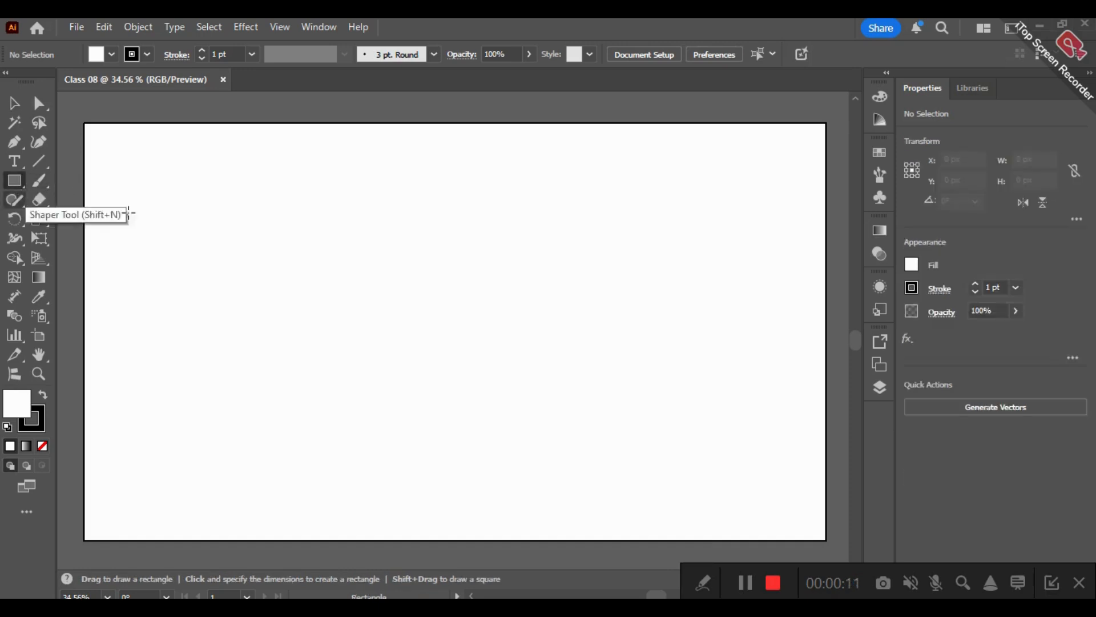
{"action": "left_click_drag", "start_coordinate": [202, 217], "coordinate": [528, 378]}
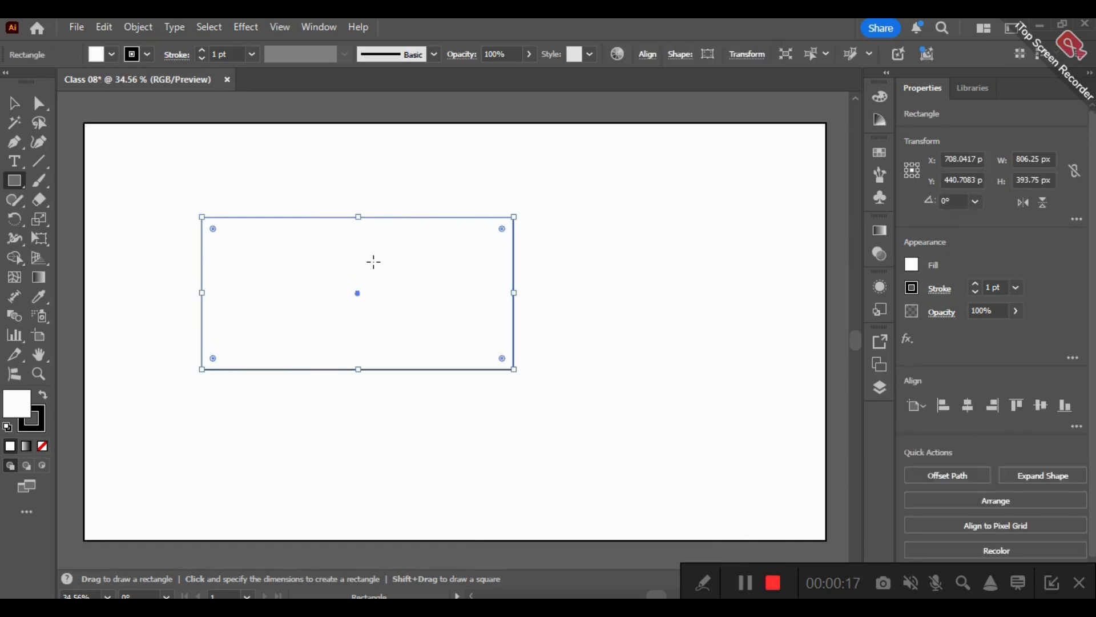
{"action": "left_click", "coordinate": [12, 107]}
{"action": "left_click_drag", "start_coordinate": [378, 290], "coordinate": [462, 297]}
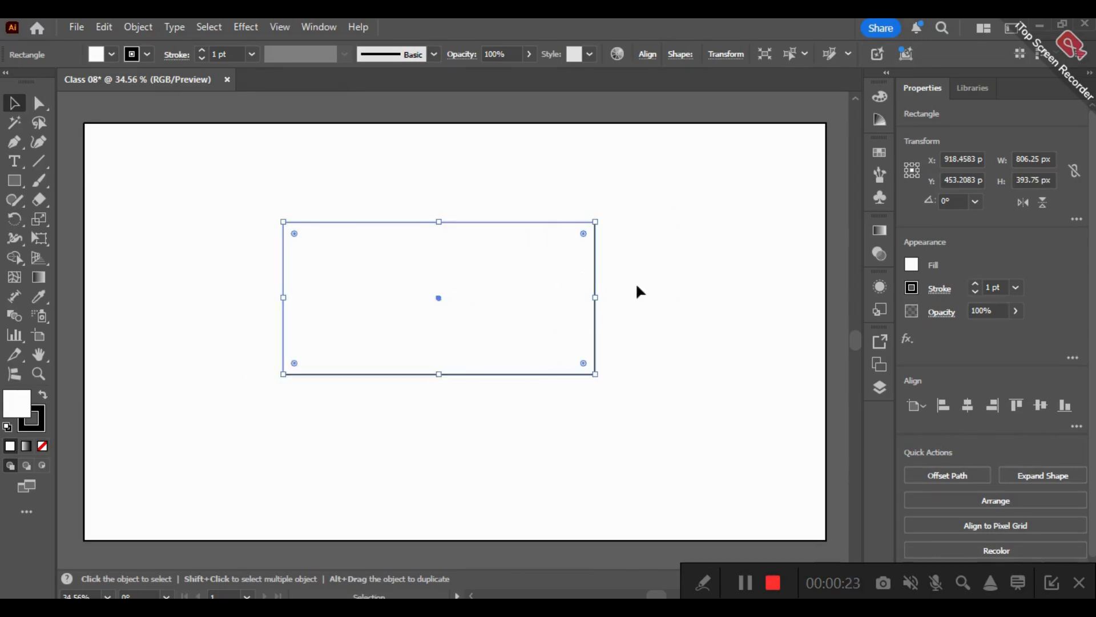
- Detach the Gradient panel from the dock and float it beside the rectangle
{"action": "left_click", "coordinate": [883, 227]}
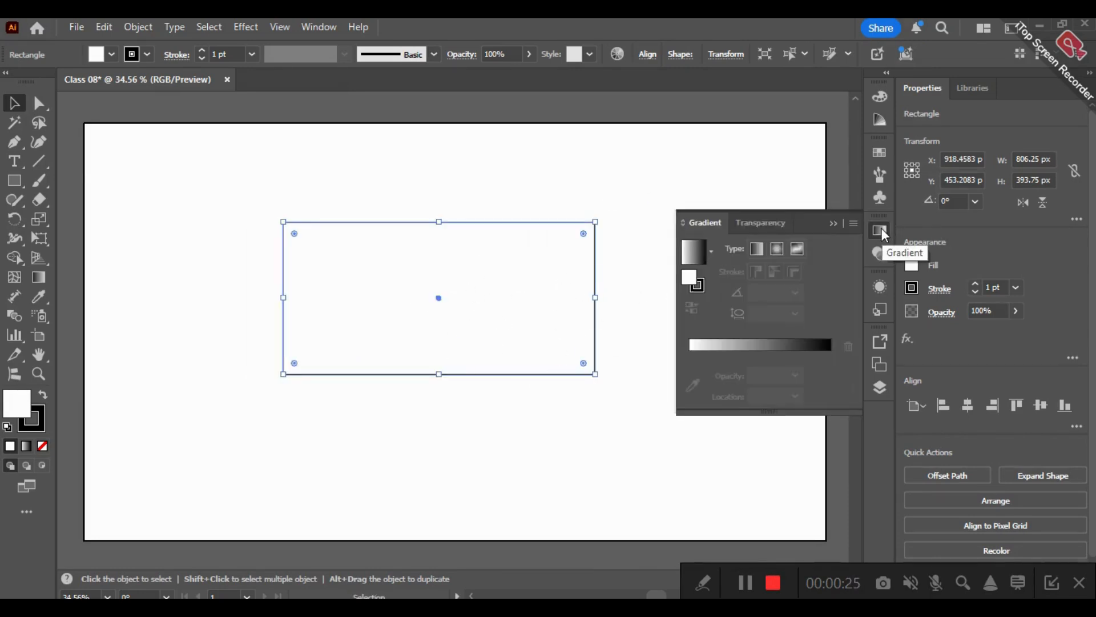
{"action": "left_click", "coordinate": [881, 228]}
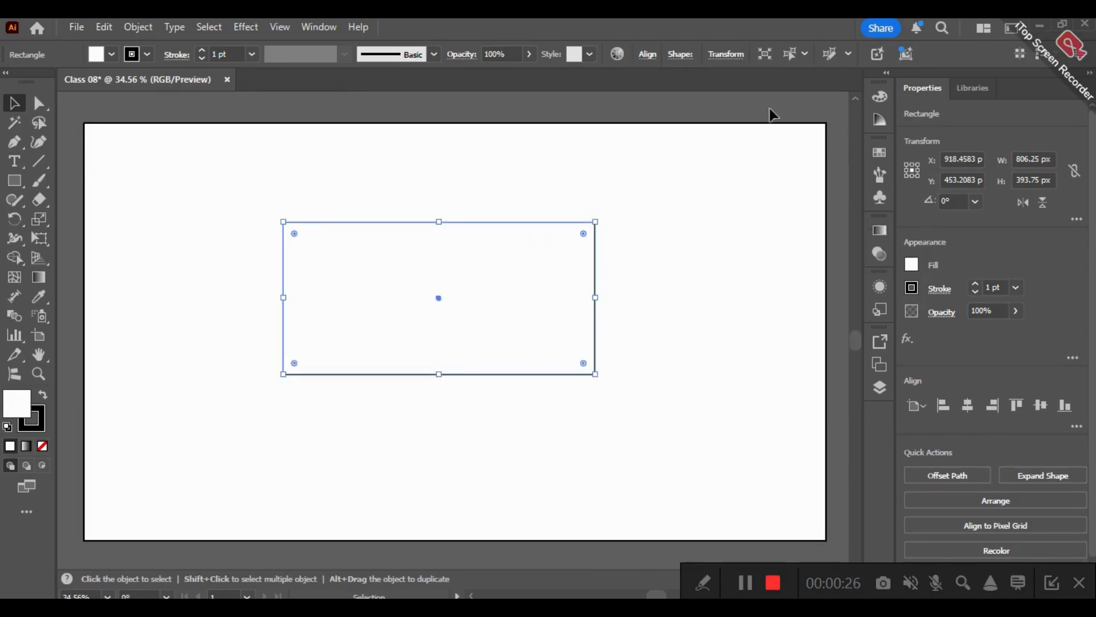
{"action": "left_click", "coordinate": [323, 30]}
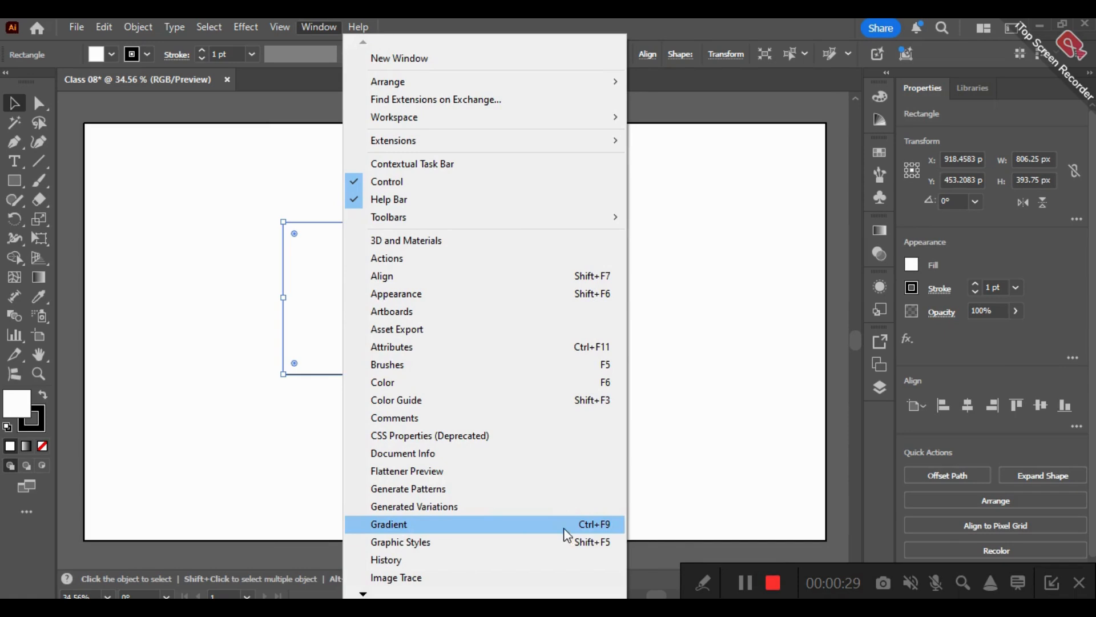
{"action": "left_click", "coordinate": [616, 522]}
{"action": "mouse_move", "coordinate": [718, 219]}
{"action": "left_mouse_down"}
{"action": "mouse_move", "coordinate": [626, 245]}
{"action": "mouse_move", "coordinate": [727, 245]}
{"action": "mouse_move", "coordinate": [719, 206]}
{"action": "left_mouse_up"}
{"action": "left_click", "coordinate": [835, 222]}
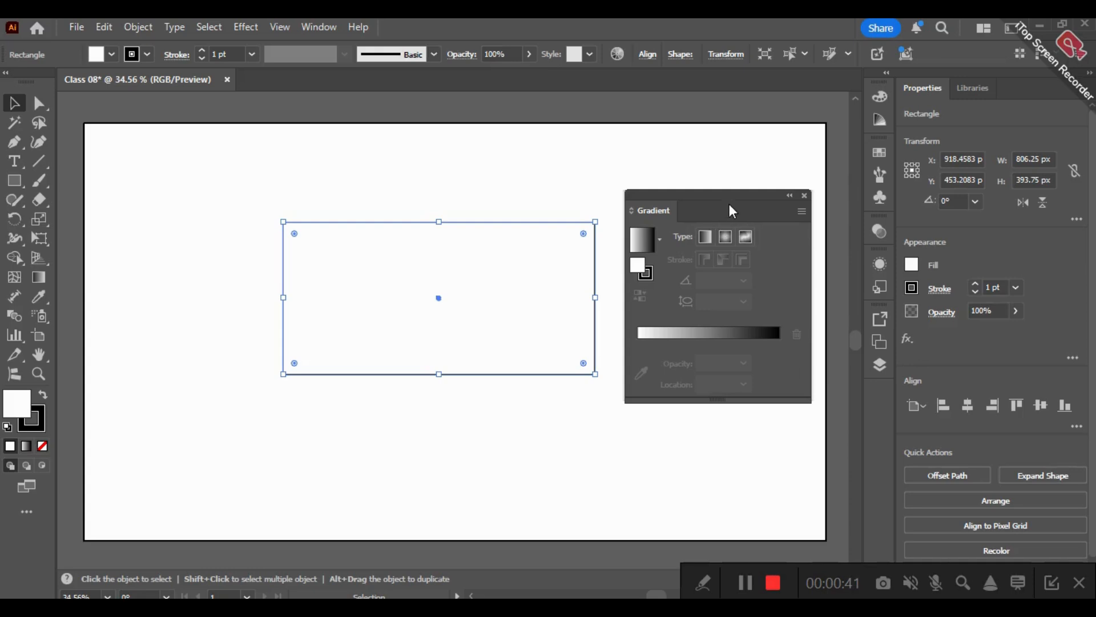
{"action": "left_click_drag", "start_coordinate": [753, 217], "coordinate": [741, 254]}
- Detach the Color panel from the dock and attach the Gradient panel beneath it
{"action": "left_click", "coordinate": [880, 96]}
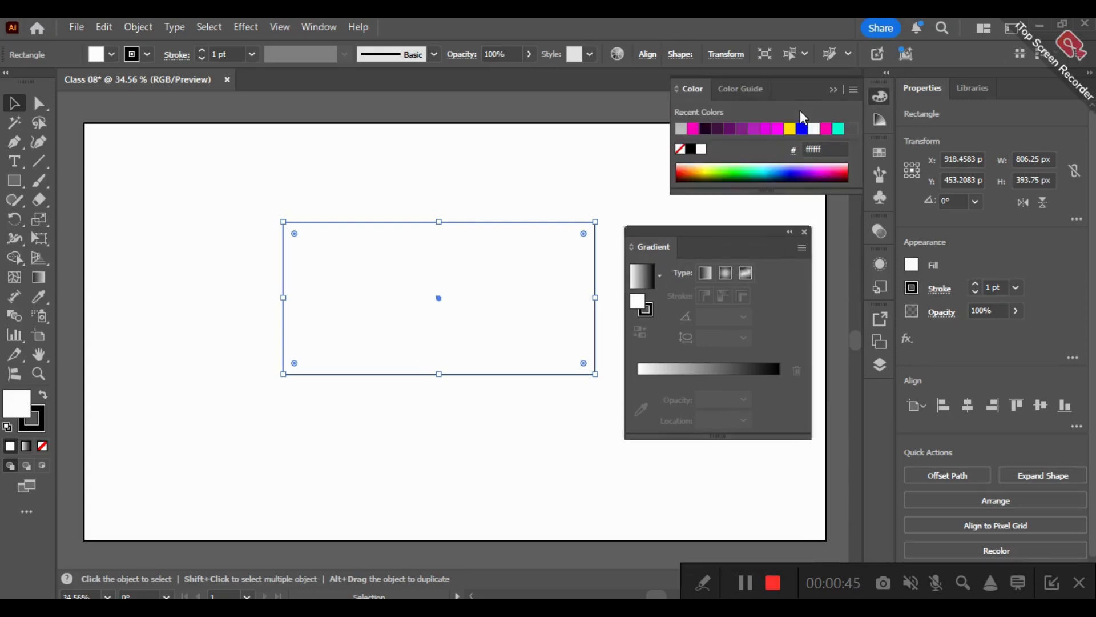
{"action": "mouse_move", "coordinate": [690, 88]}
{"action": "left_mouse_down"}
{"action": "mouse_move", "coordinate": [575, 103]}
{"action": "mouse_move", "coordinate": [729, 142]}
{"action": "mouse_move", "coordinate": [700, 98]}
{"action": "left_mouse_up"}
{"action": "left_click", "coordinate": [837, 87]}
{"action": "left_click_drag", "start_coordinate": [743, 255], "coordinate": [757, 197]}
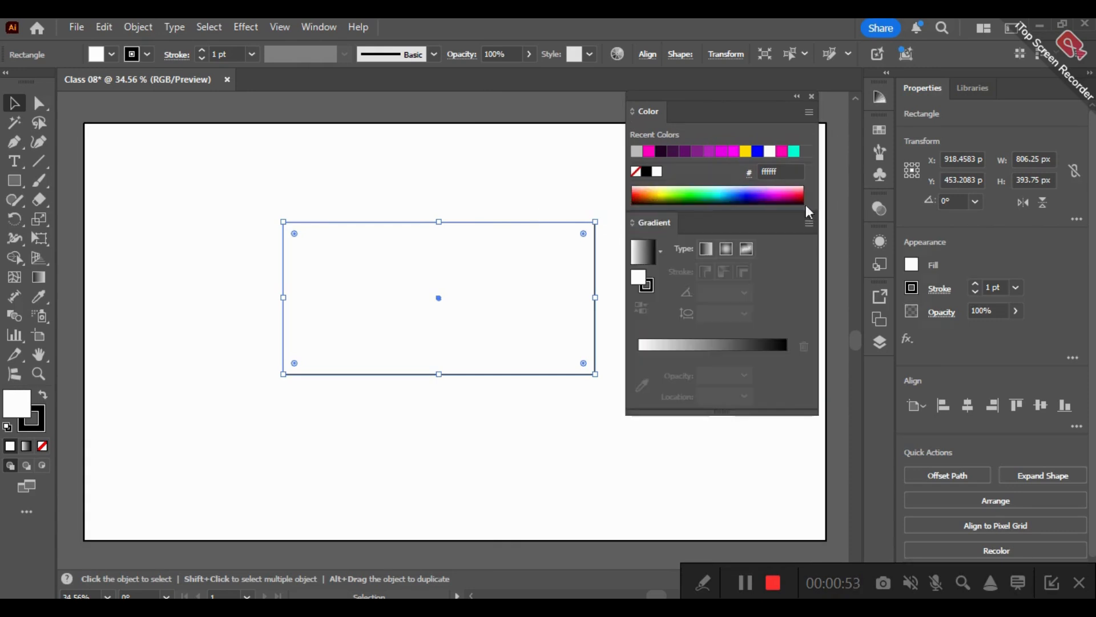
- Detach the Swatches panel from the dock and insert it between the Color and Gradient panels
{"action": "left_click", "coordinate": [882, 131]}
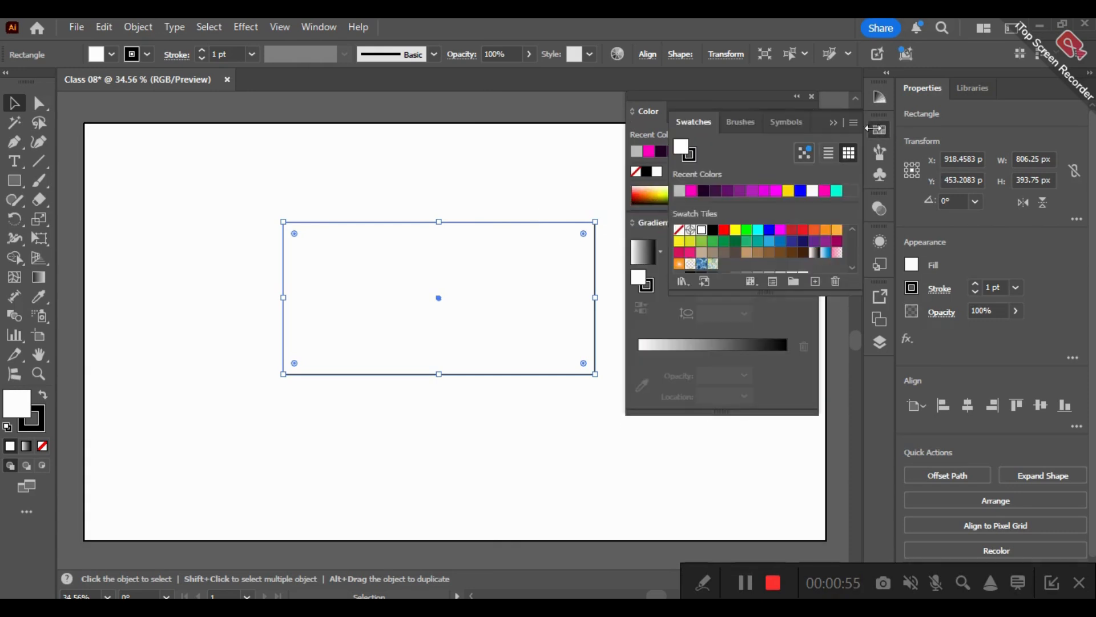
{"action": "left_click_drag", "start_coordinate": [712, 128], "coordinate": [482, 203]}
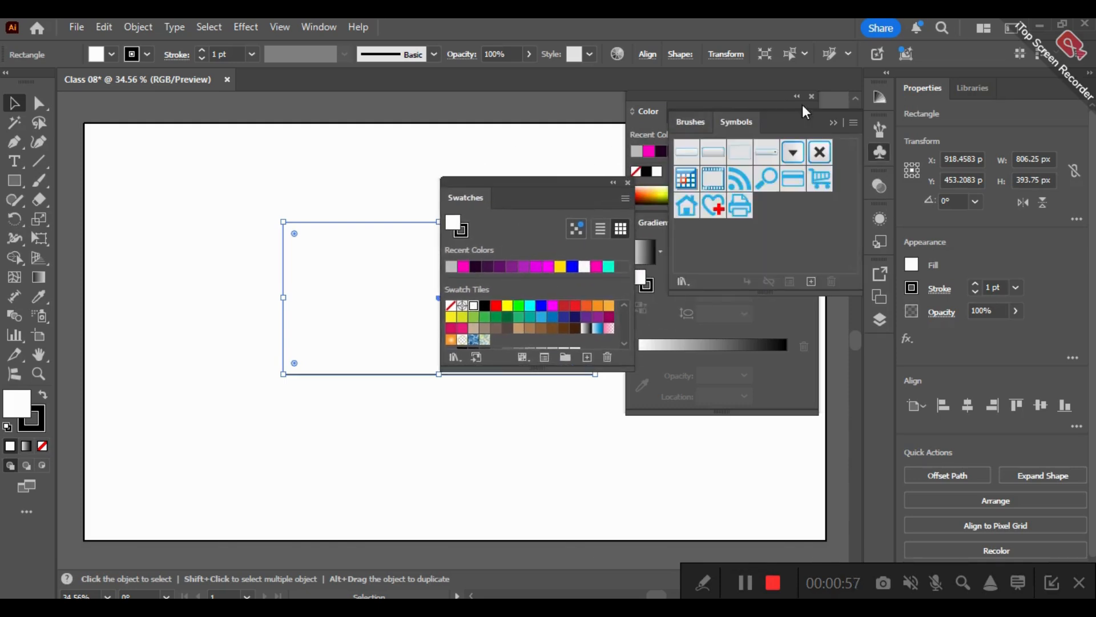
{"action": "left_click", "coordinate": [580, 198]}
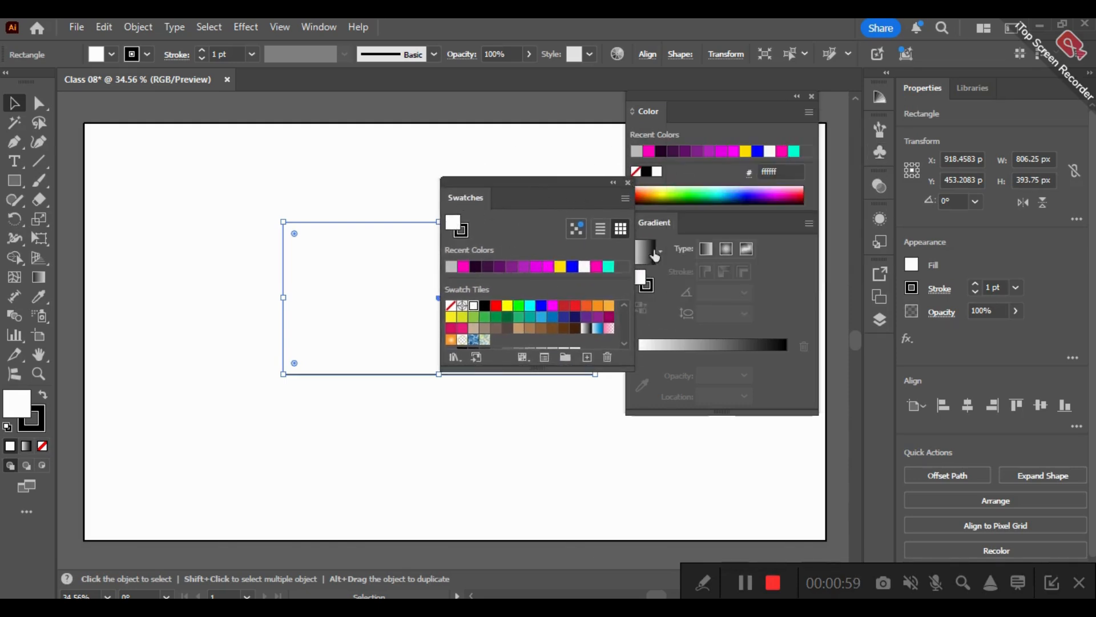
{"action": "left_click_drag", "start_coordinate": [689, 228], "coordinate": [645, 291]}
{"action": "left_click_drag", "start_coordinate": [485, 186], "coordinate": [673, 218]}
{"action": "left_click_drag", "start_coordinate": [634, 277], "coordinate": [707, 349]}
- Stack the Color and Swatches panels apart from Gradient, and deselect the rectangle to enlarge the colour spectrum
{"action": "left_click_drag", "start_coordinate": [707, 117], "coordinate": [151, 148]}
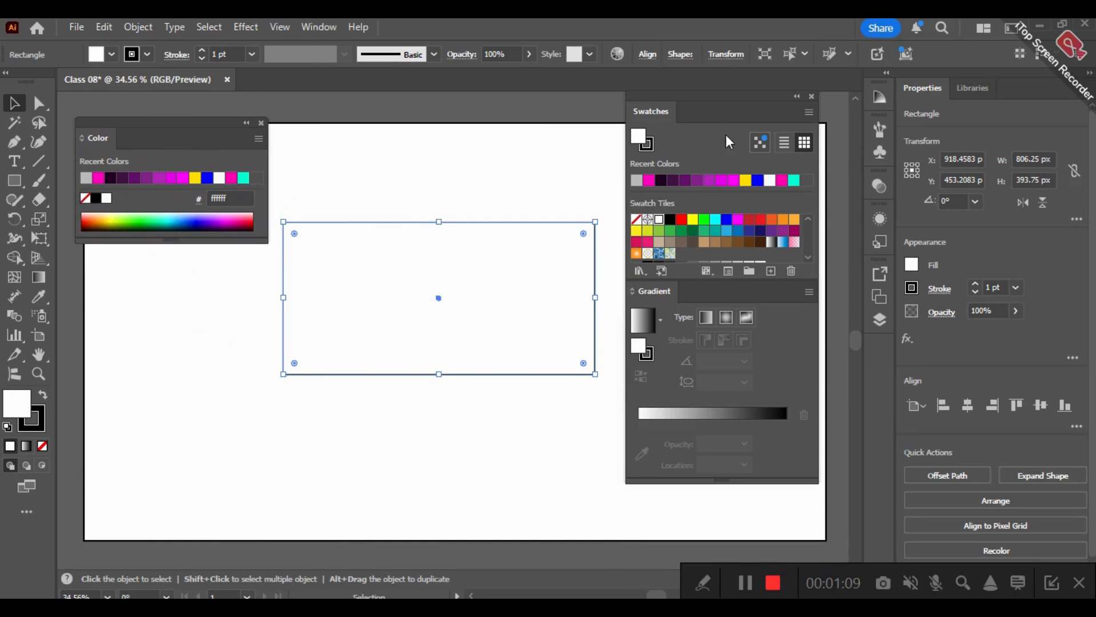
{"action": "left_click_drag", "start_coordinate": [720, 112], "coordinate": [165, 230]}
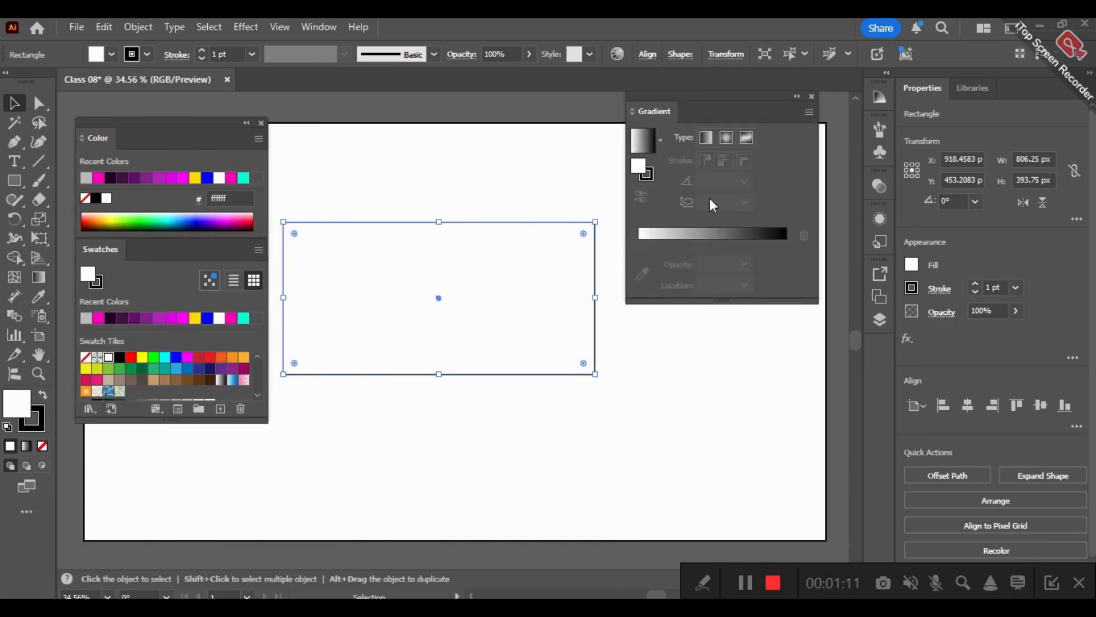
{"action": "left_click_drag", "start_coordinate": [751, 121], "coordinate": [740, 142]}
{"action": "left_click", "coordinate": [485, 176]}
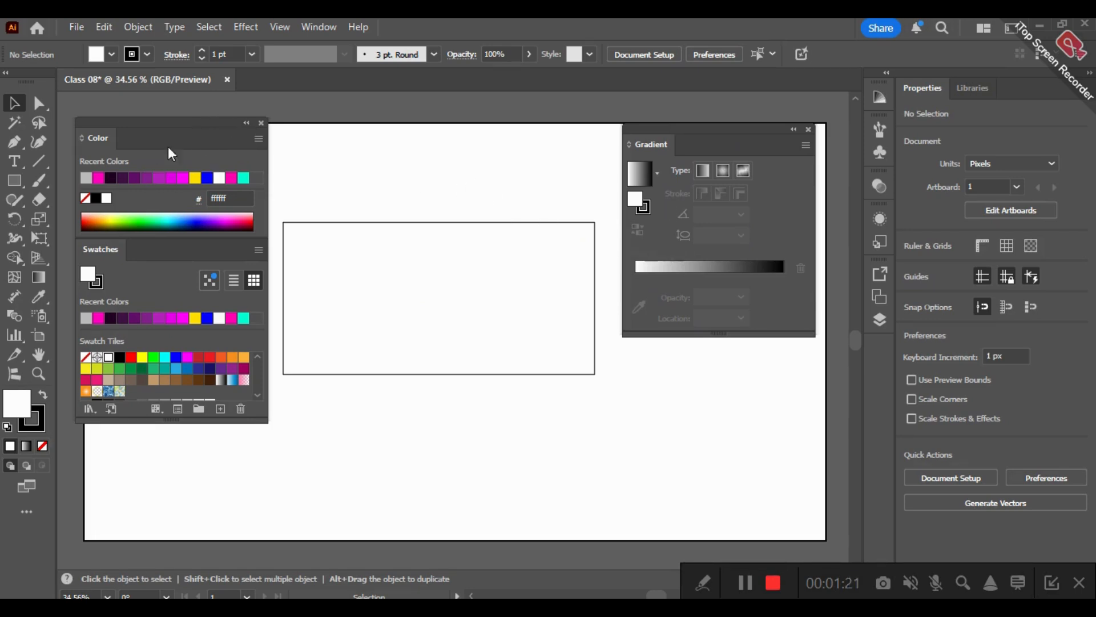
{"action": "left_click_drag", "start_coordinate": [163, 235], "coordinate": [160, 303]}
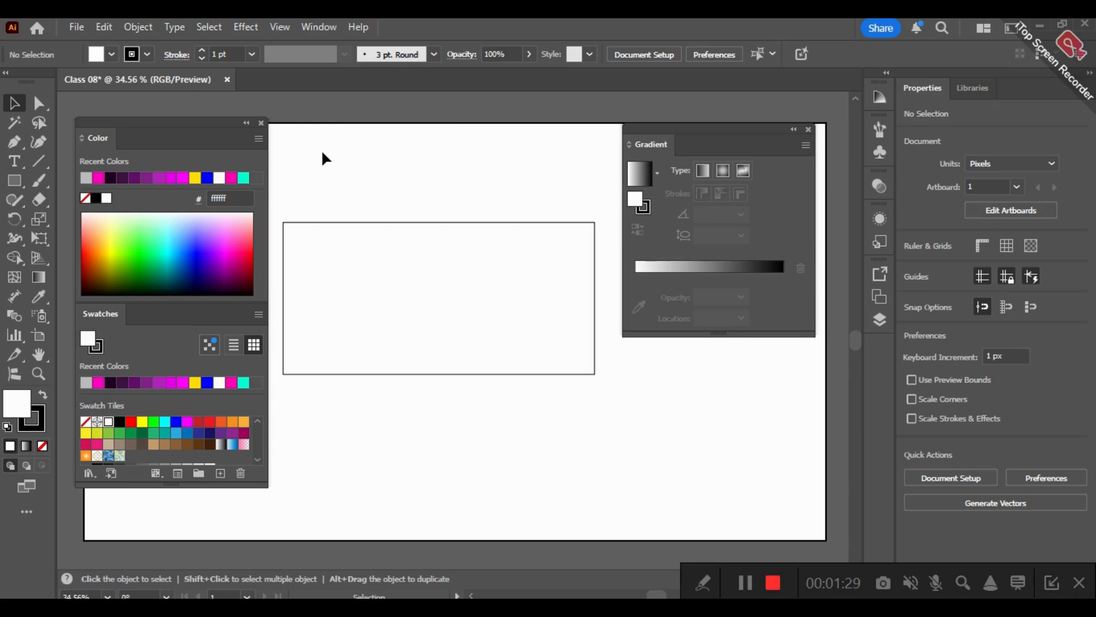
- Try the CMYK, RGB and Grayscale colour models for the spectrum and return it to HSB
{"action": "left_click", "coordinate": [259, 139]}
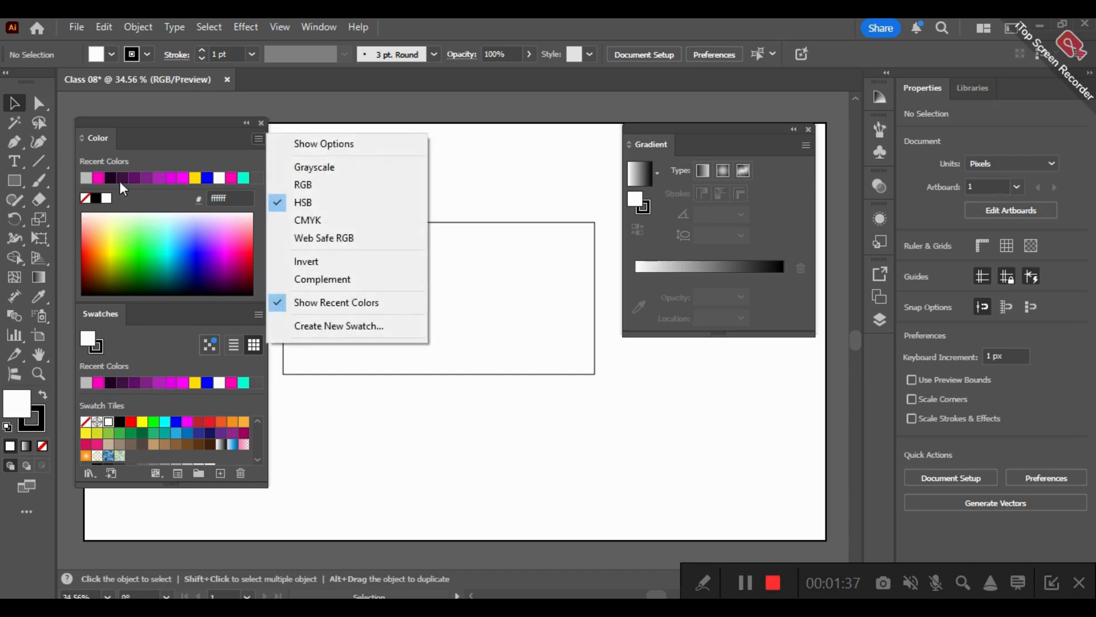
{"action": "left_click", "coordinate": [331, 218]}
{"action": "left_click", "coordinate": [258, 139]}
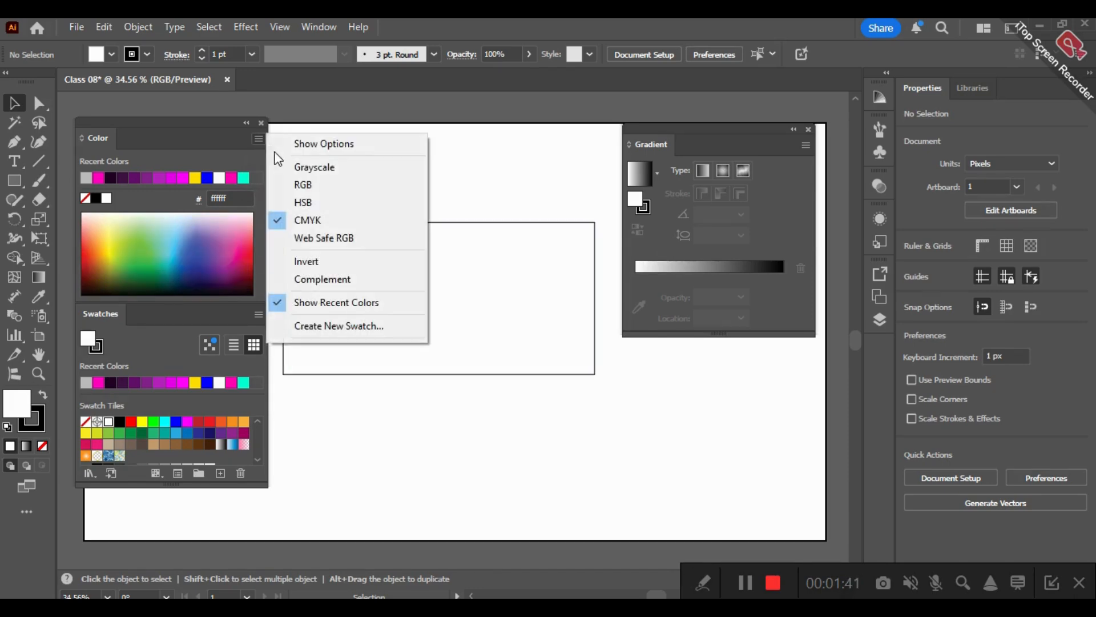
{"action": "left_click", "coordinate": [311, 183]}
{"action": "left_click", "coordinate": [258, 139]}
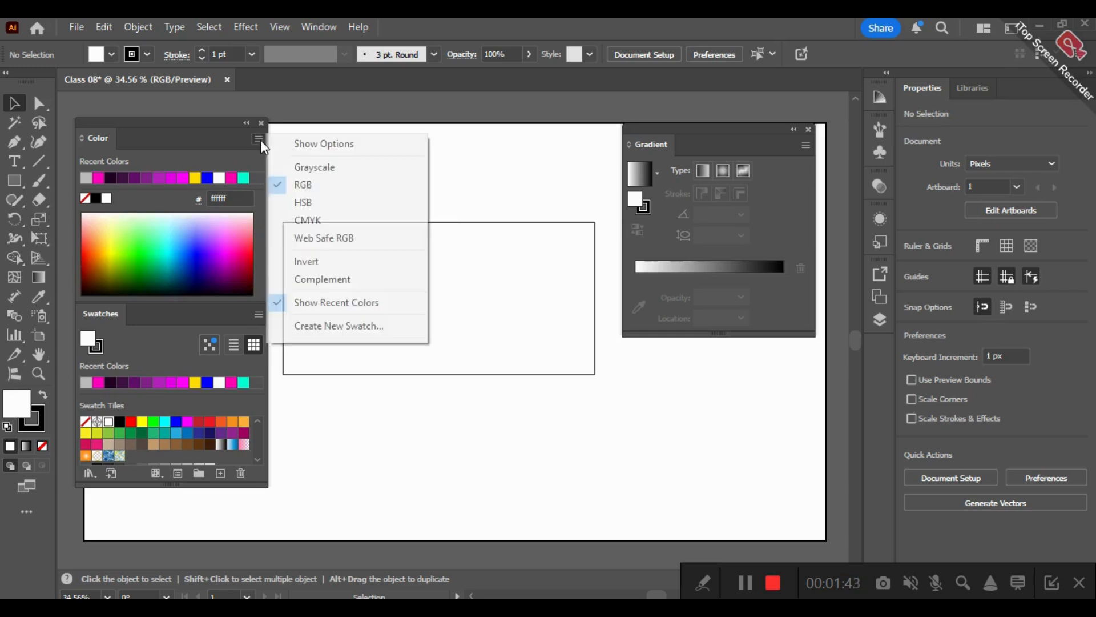
{"action": "left_click", "coordinate": [297, 167]}
{"action": "left_click", "coordinate": [258, 138]}
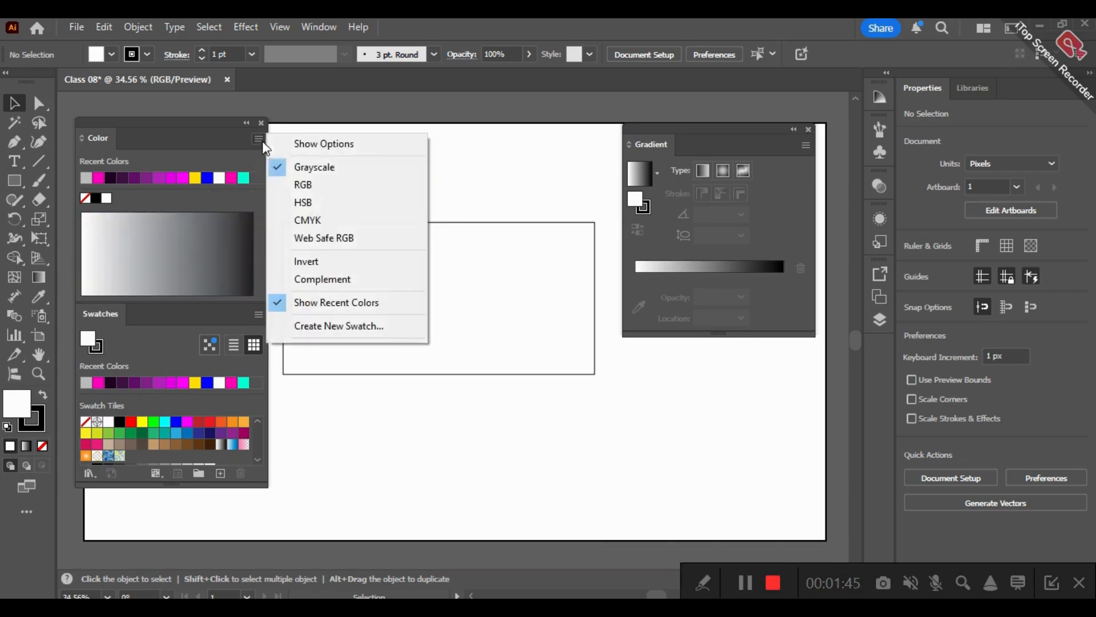
{"action": "left_click", "coordinate": [297, 203]}
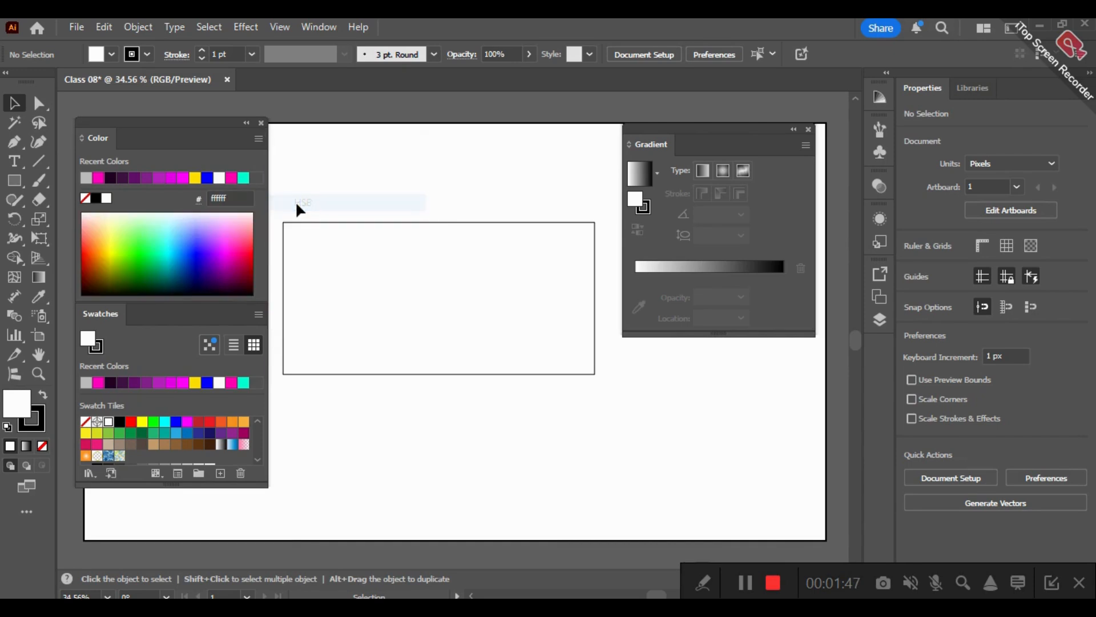
- Show the hue, saturation and brightness slider options for the fill colour
{"action": "left_click", "coordinate": [258, 139]}
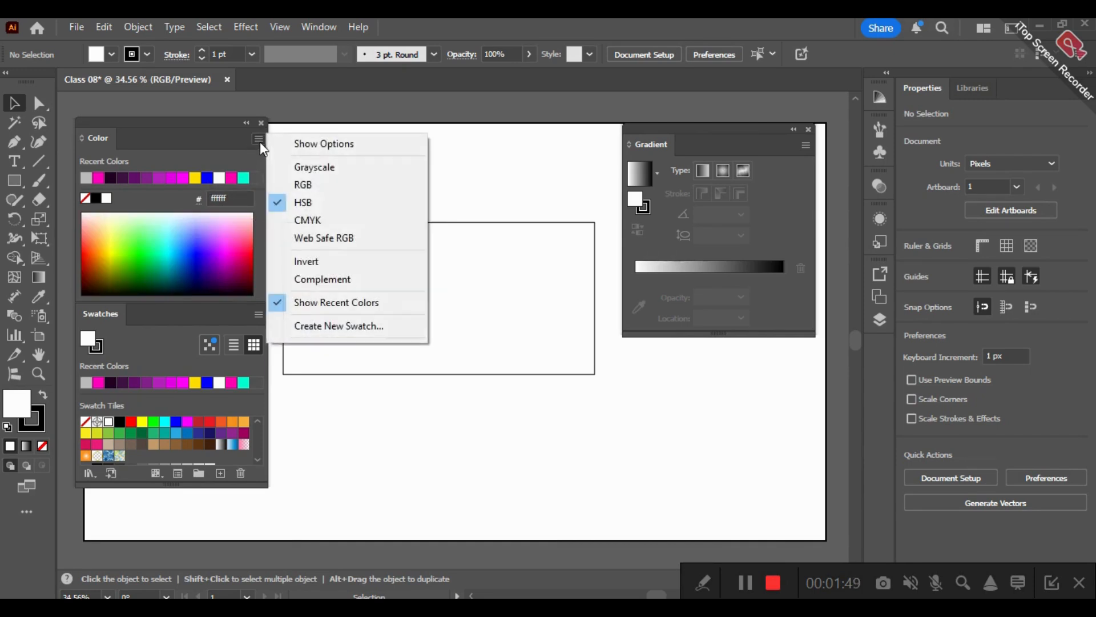
{"action": "left_click", "coordinate": [305, 145]}
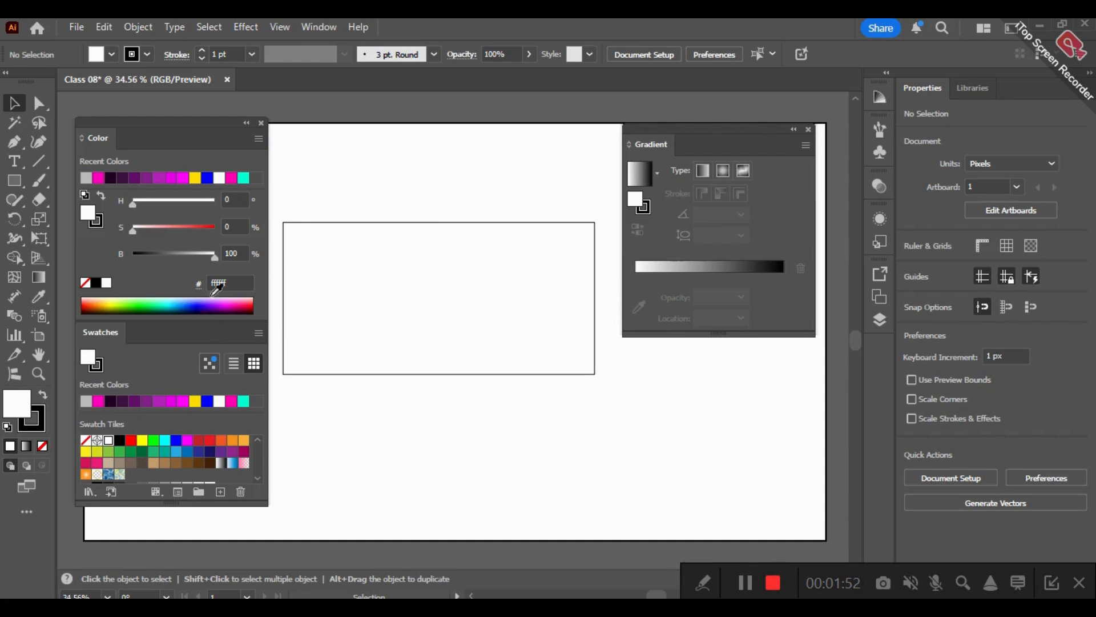
{"action": "left_click", "coordinate": [257, 140]}
{"action": "left_click", "coordinate": [303, 145]}
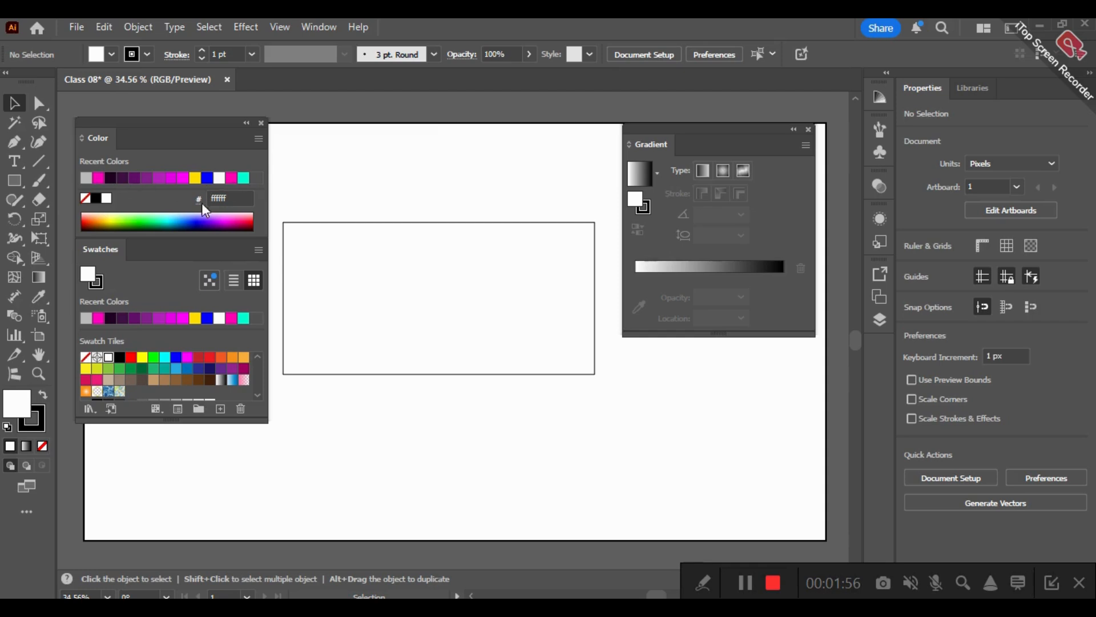
{"action": "left_click", "coordinate": [258, 140]}
{"action": "left_click", "coordinate": [328, 143]}
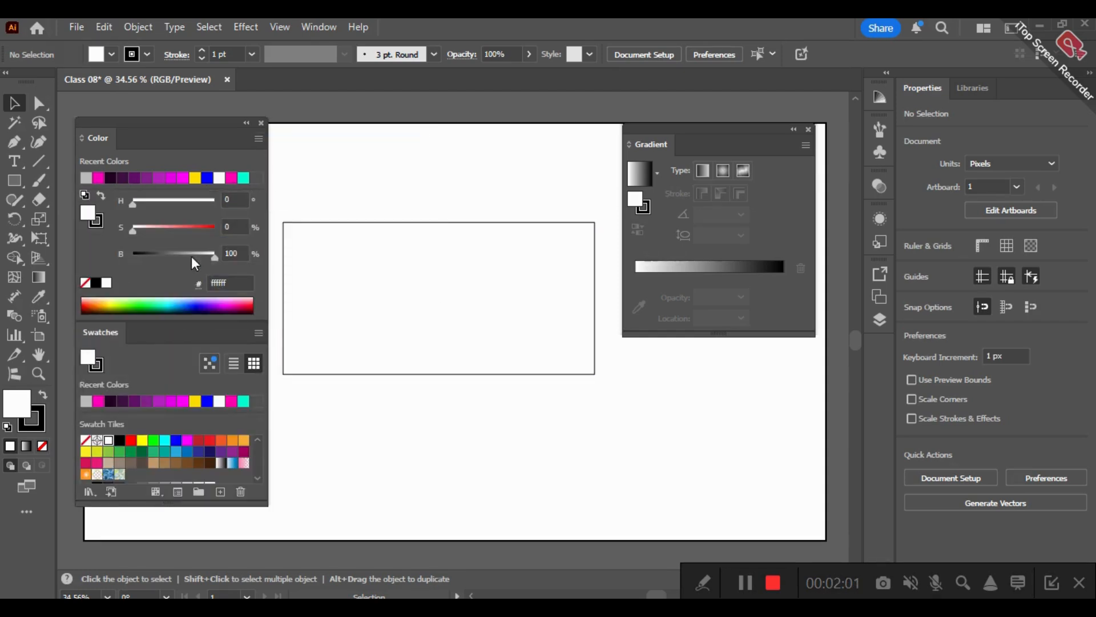
- Pick magenta from the spectrum and adjust its hue, saturation and brightness to reach the bright green 00ff33
{"action": "left_click", "coordinate": [223, 305]}
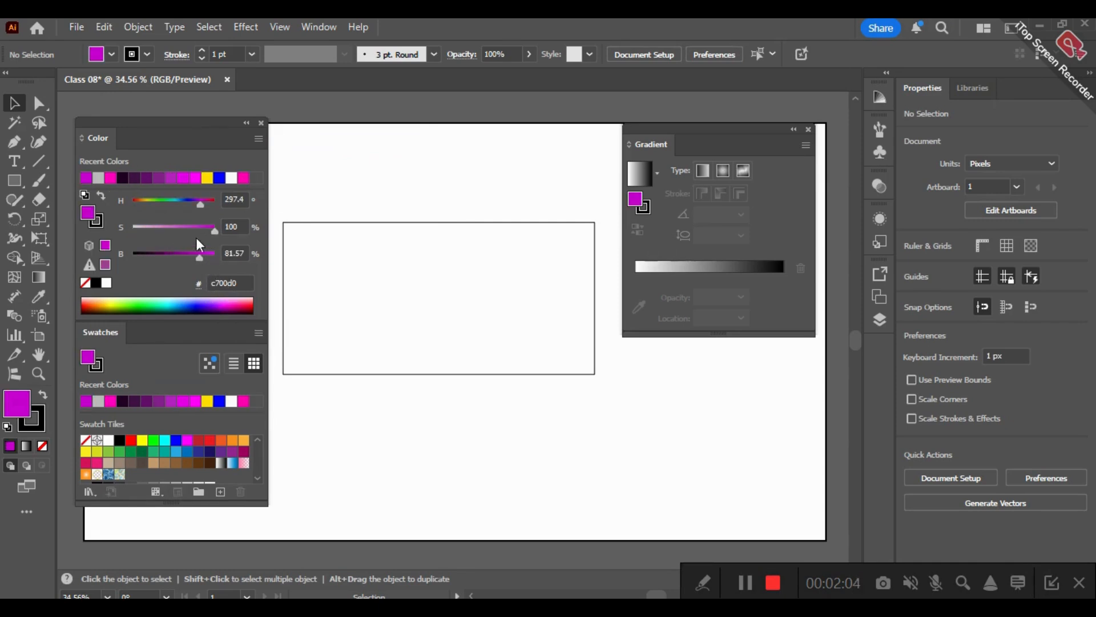
{"action": "left_click_drag", "start_coordinate": [213, 227], "coordinate": [152, 229]}
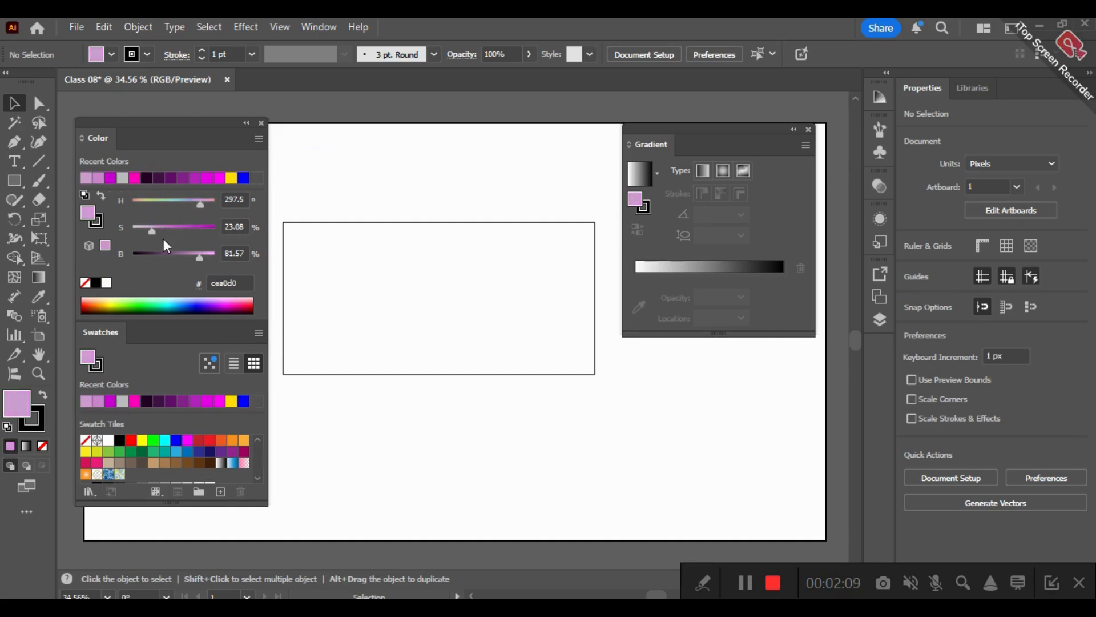
{"action": "mouse_move", "coordinate": [200, 262]}
{"action": "left_mouse_down"}
{"action": "mouse_move", "coordinate": [178, 247]}
{"action": "mouse_move", "coordinate": [216, 254]}
{"action": "left_mouse_up"}
{"action": "mouse_move", "coordinate": [152, 231]}
{"action": "left_mouse_down"}
{"action": "mouse_move", "coordinate": [216, 229]}
{"action": "mouse_move", "coordinate": [157, 213]}
{"action": "left_mouse_up"}
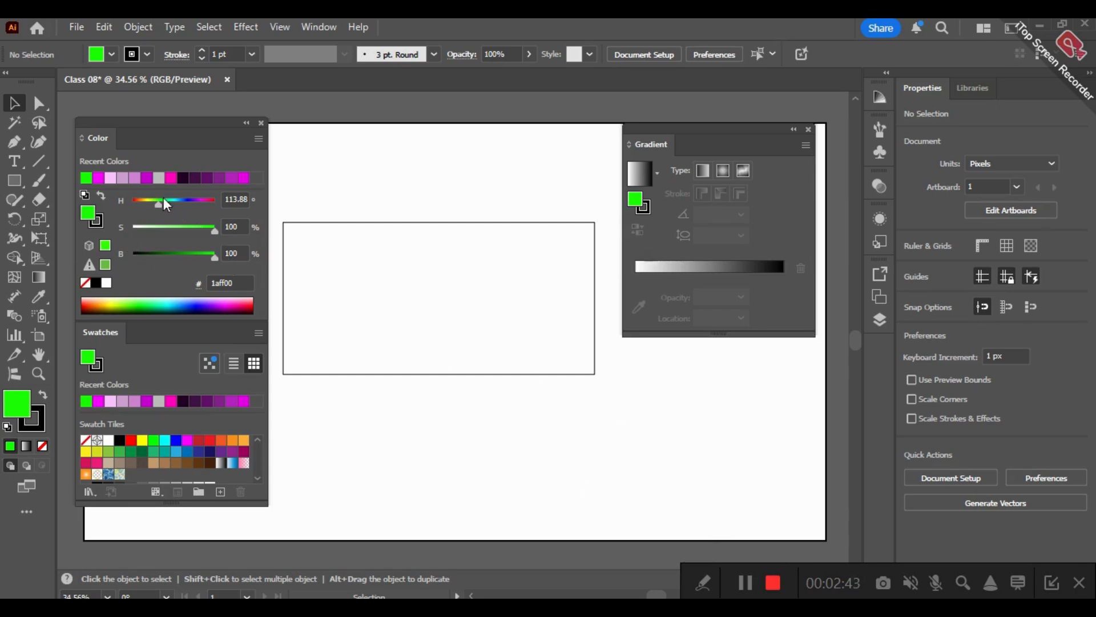
{"action": "left_click_drag", "start_coordinate": [163, 203], "coordinate": [165, 202]}
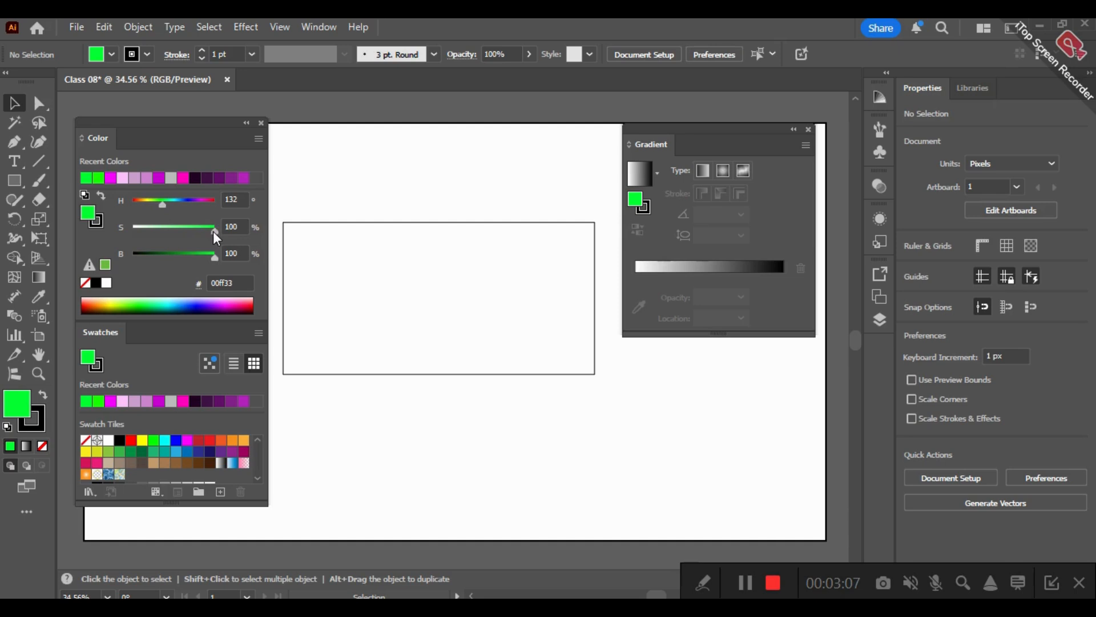
- Darken the green fill and shift its hue to the teal 00b87a, with brightness about 72%
{"action": "left_click_drag", "start_coordinate": [207, 258], "coordinate": [171, 246]}
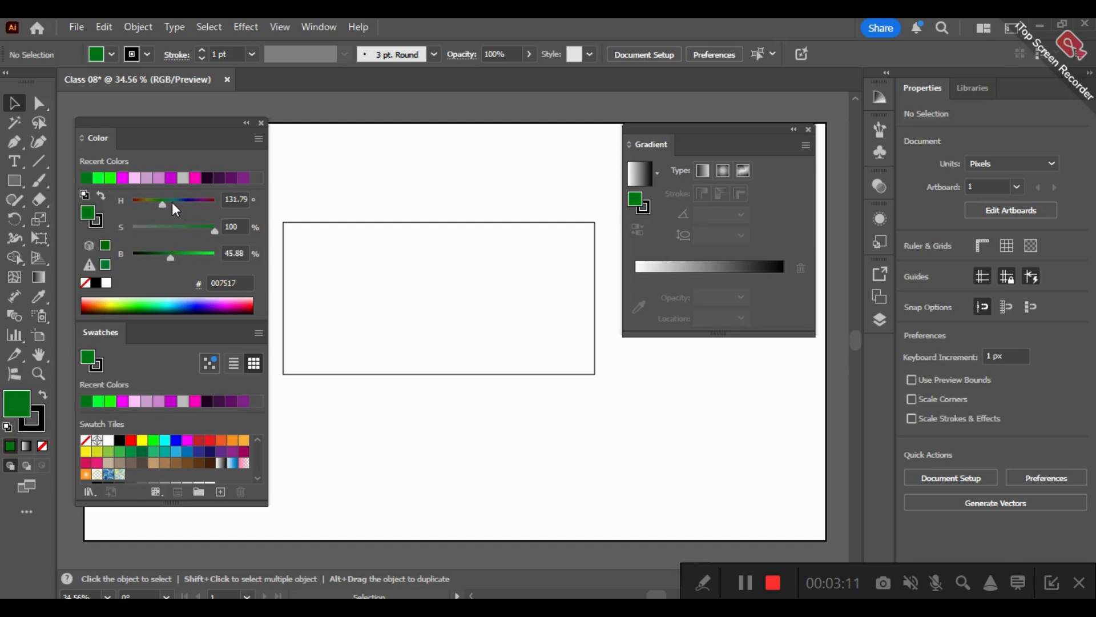
{"action": "left_click_drag", "start_coordinate": [163, 204], "coordinate": [168, 201]}
{"action": "mouse_move", "coordinate": [169, 256]}
{"action": "left_mouse_down"}
{"action": "mouse_move", "coordinate": [217, 254]}
{"action": "mouse_move", "coordinate": [189, 251]}
{"action": "left_mouse_up"}
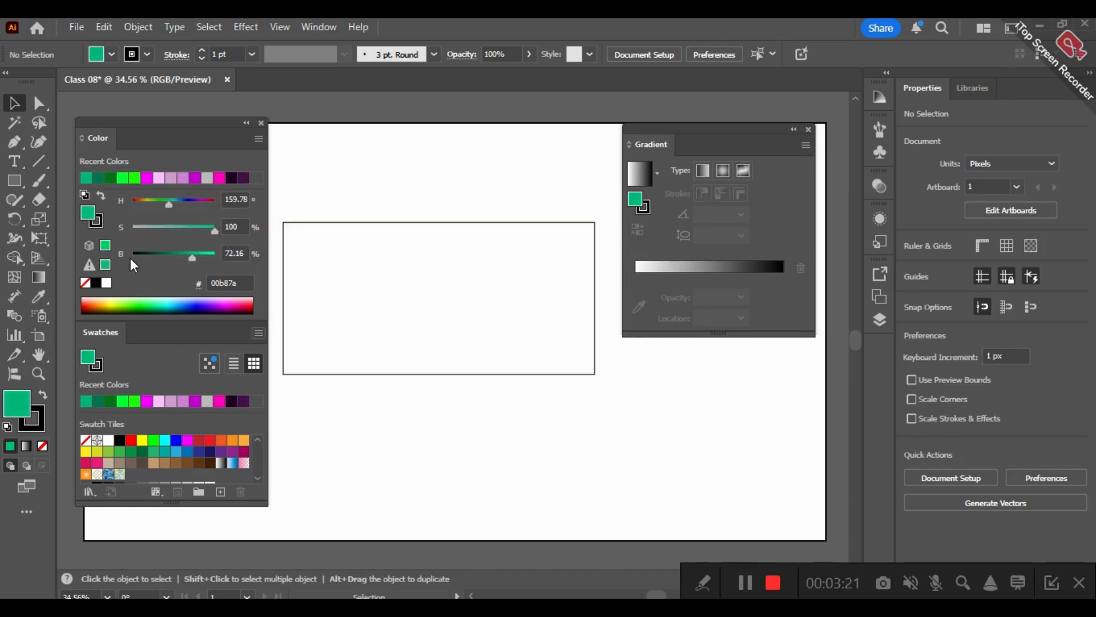
- Shift the fill through purple to sky blue 03c8ff, with hue about 193°, saturation about 99% and brightness 100%
{"action": "left_click_drag", "start_coordinate": [175, 205], "coordinate": [164, 228]}
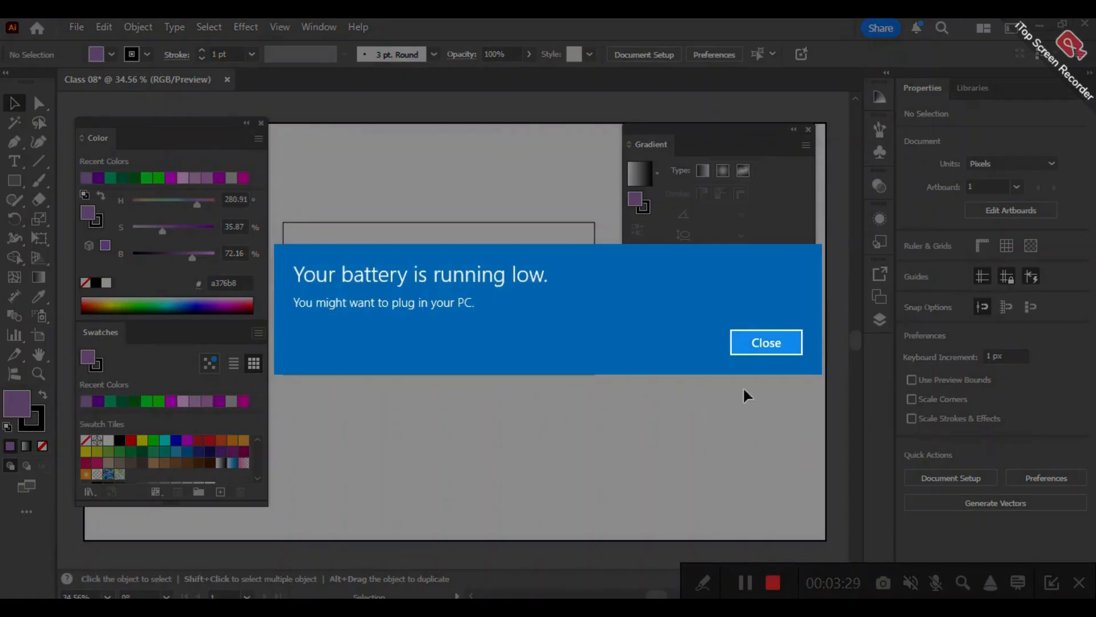
{"action": "left_click", "coordinate": [765, 349]}
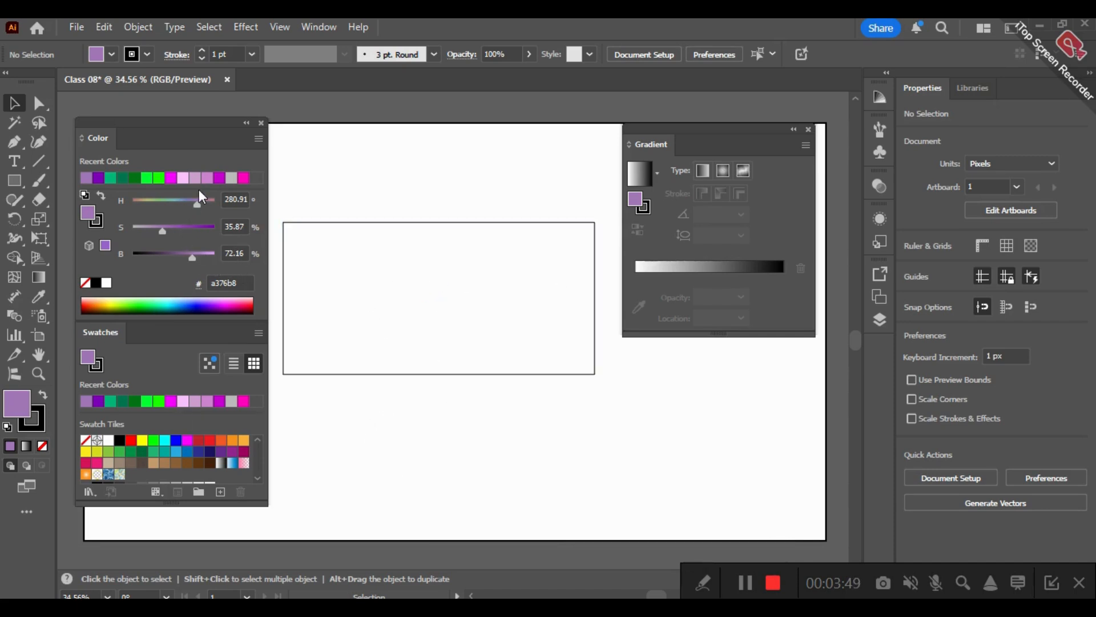
{"action": "left_click_drag", "start_coordinate": [169, 228], "coordinate": [213, 255]}
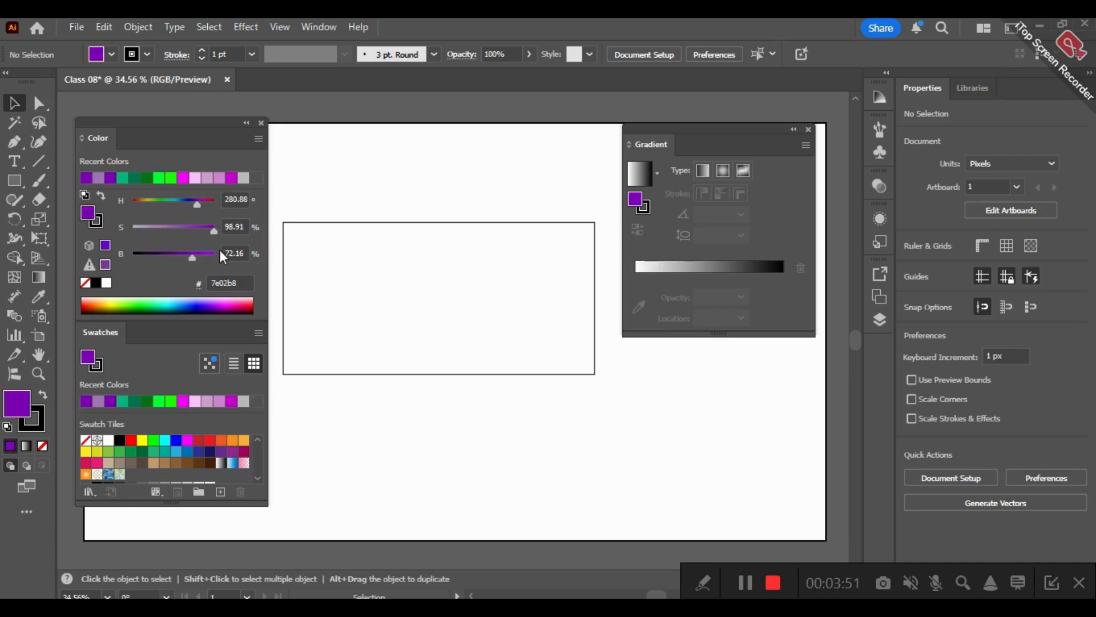
{"action": "left_click_drag", "start_coordinate": [197, 202], "coordinate": [178, 217]}
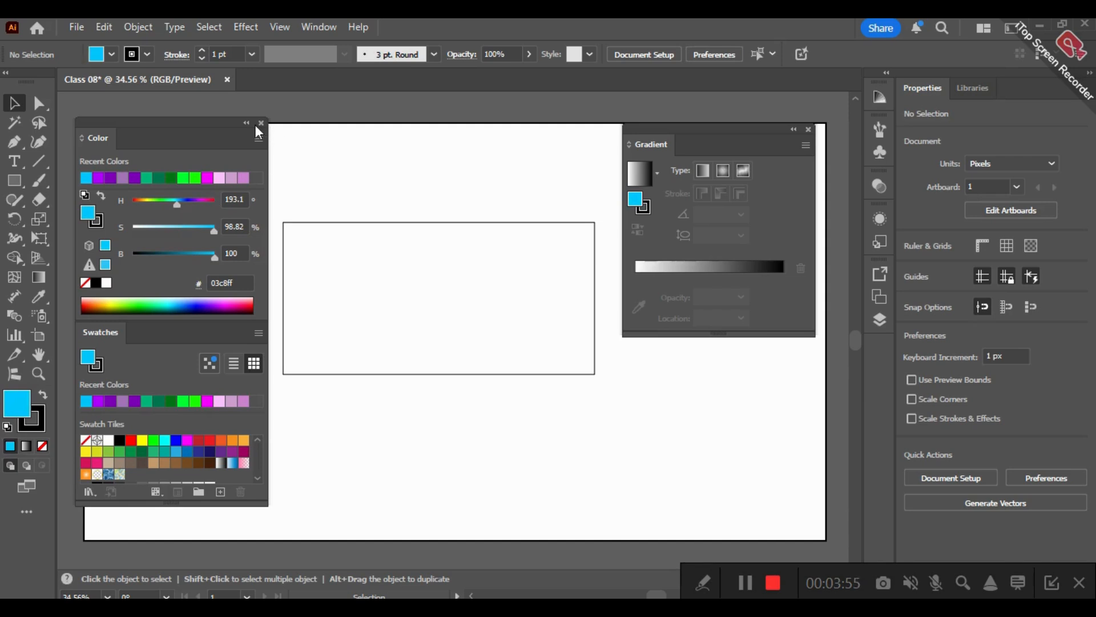
- Switch the fill colour to the RGB model and raise red and green to 255, reaching white ffffff
{"action": "left_click", "coordinate": [258, 140]}
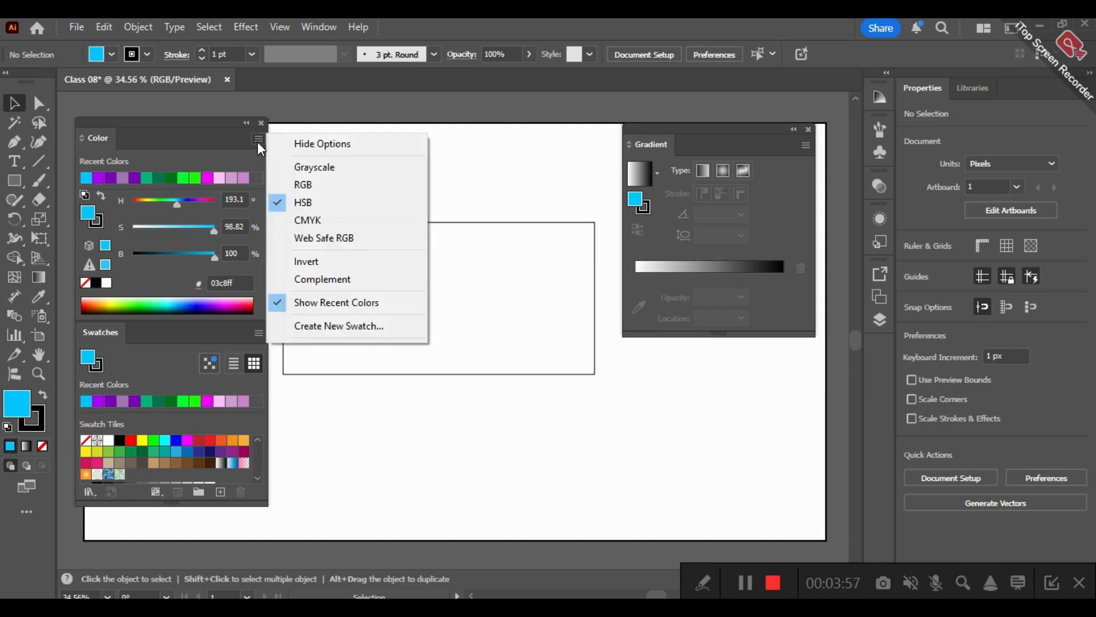
{"action": "left_click", "coordinate": [350, 184]}
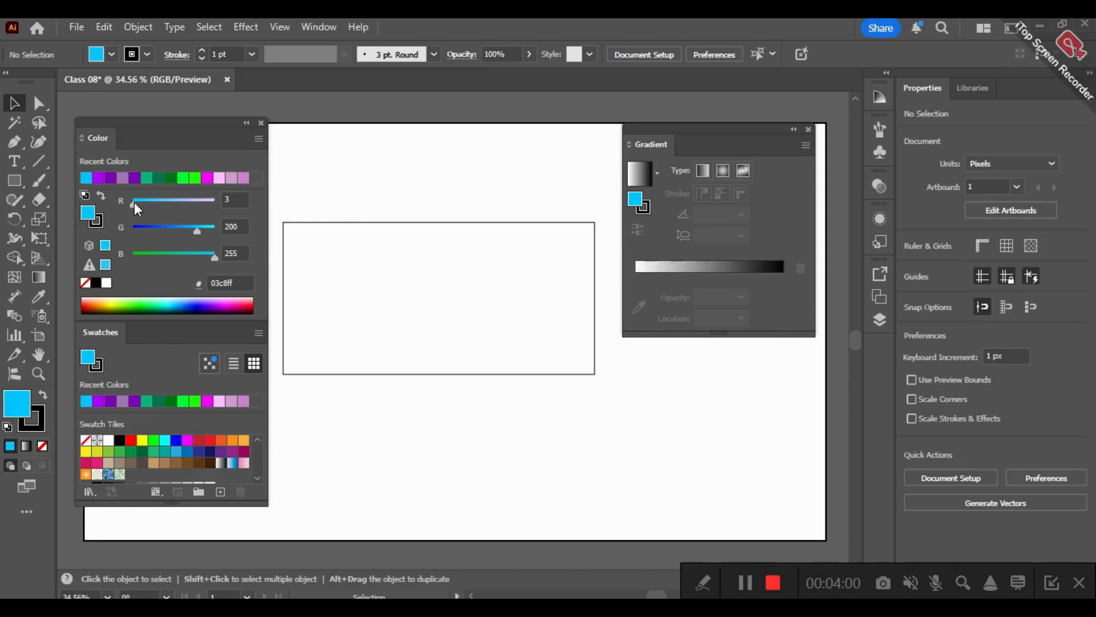
{"action": "left_click_drag", "start_coordinate": [136, 202], "coordinate": [217, 200]}
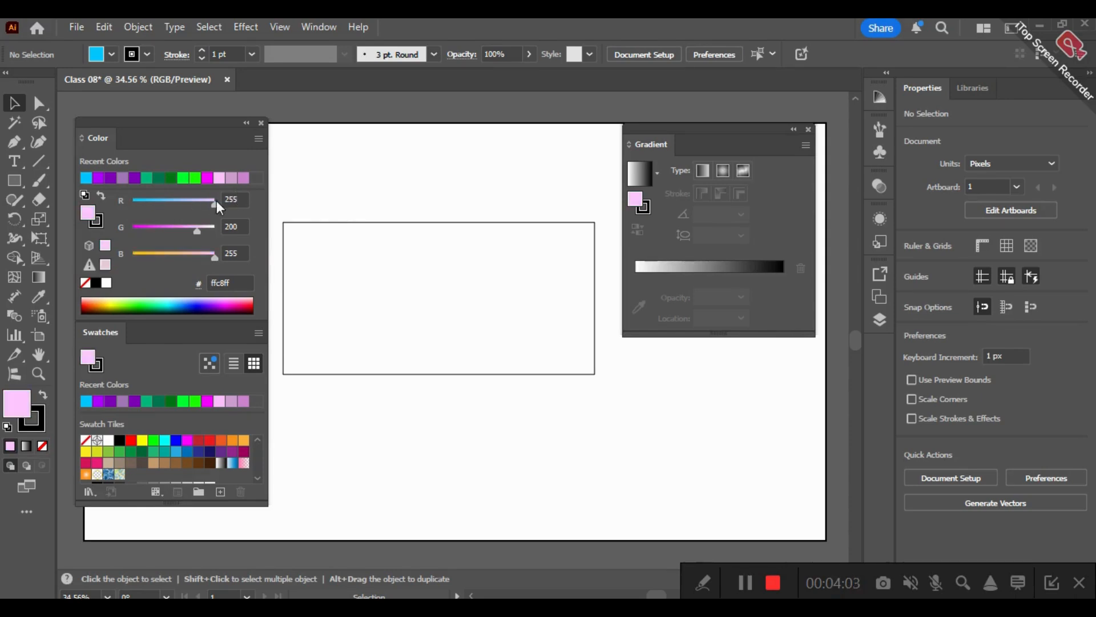
{"action": "left_click", "coordinate": [215, 230]}
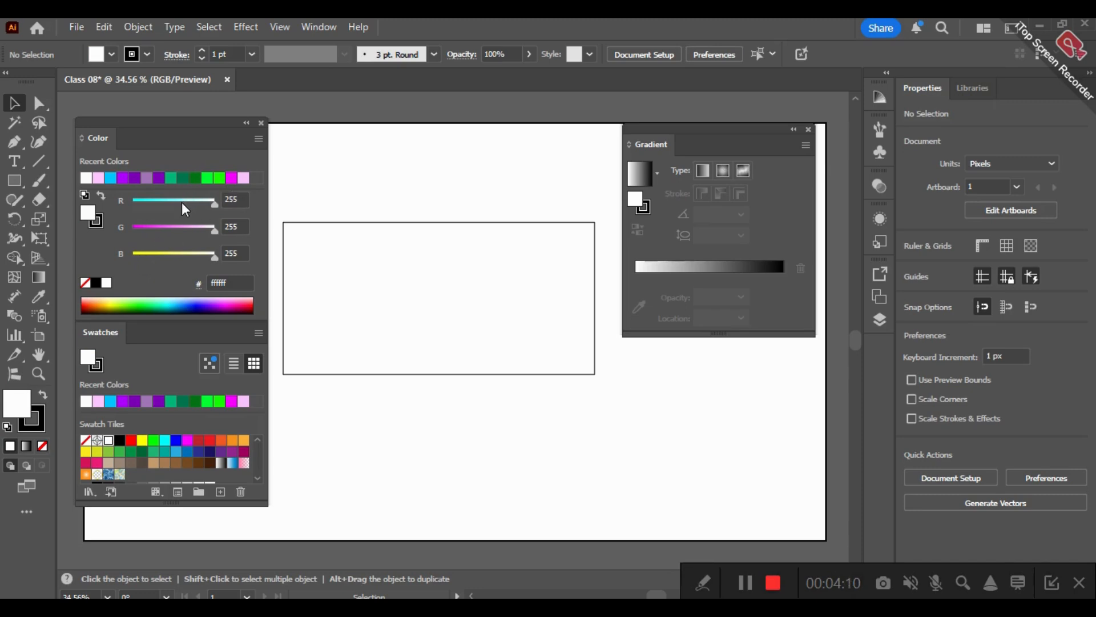
- Show the fill colour's CMYK sliders, followed by the Grayscale slider
{"action": "left_click", "coordinate": [259, 139]}
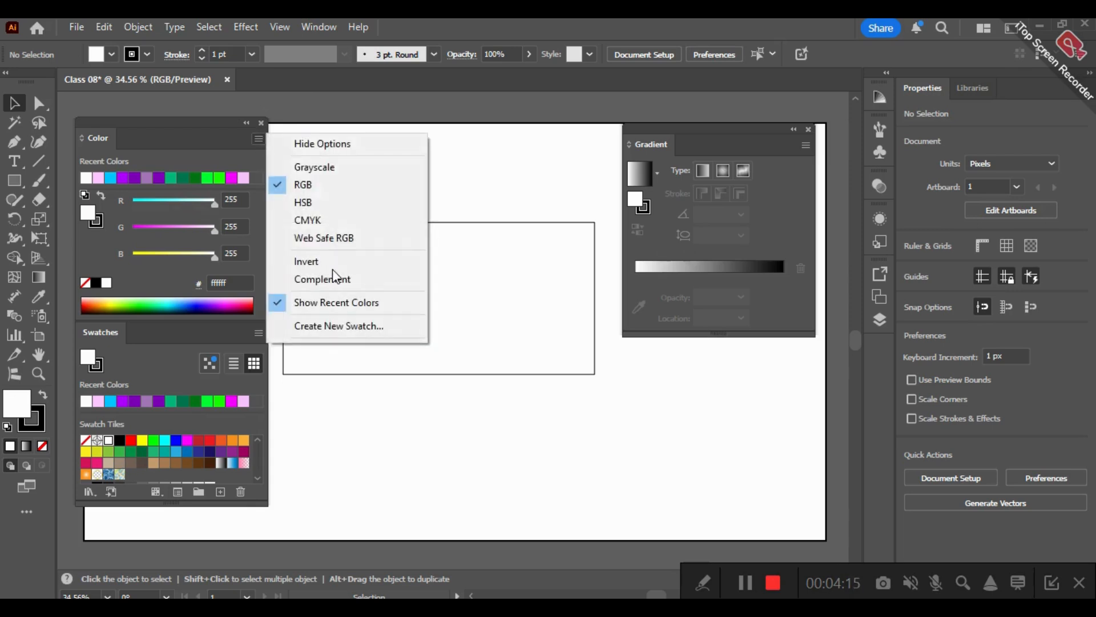
{"action": "left_click", "coordinate": [296, 222]}
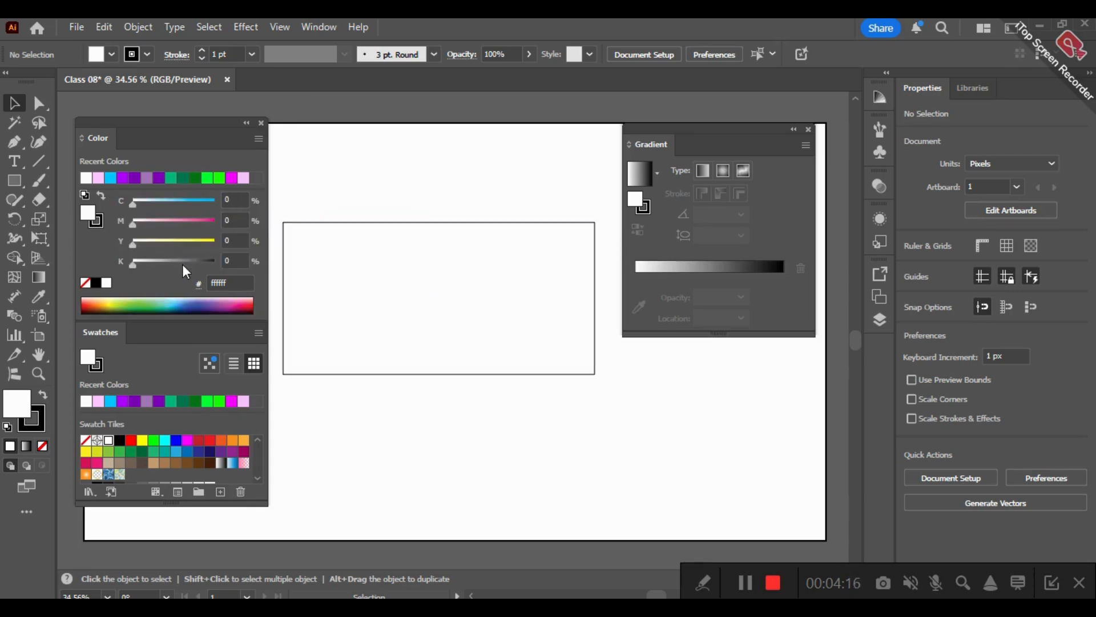
{"action": "left_click", "coordinate": [260, 139]}
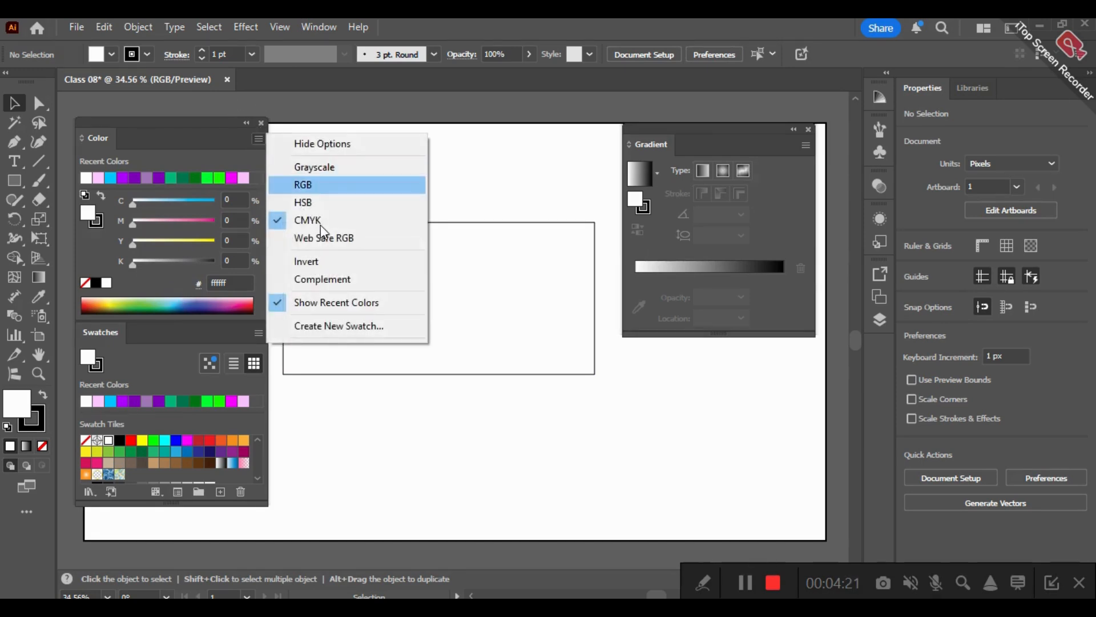
{"action": "left_click", "coordinate": [329, 167]}
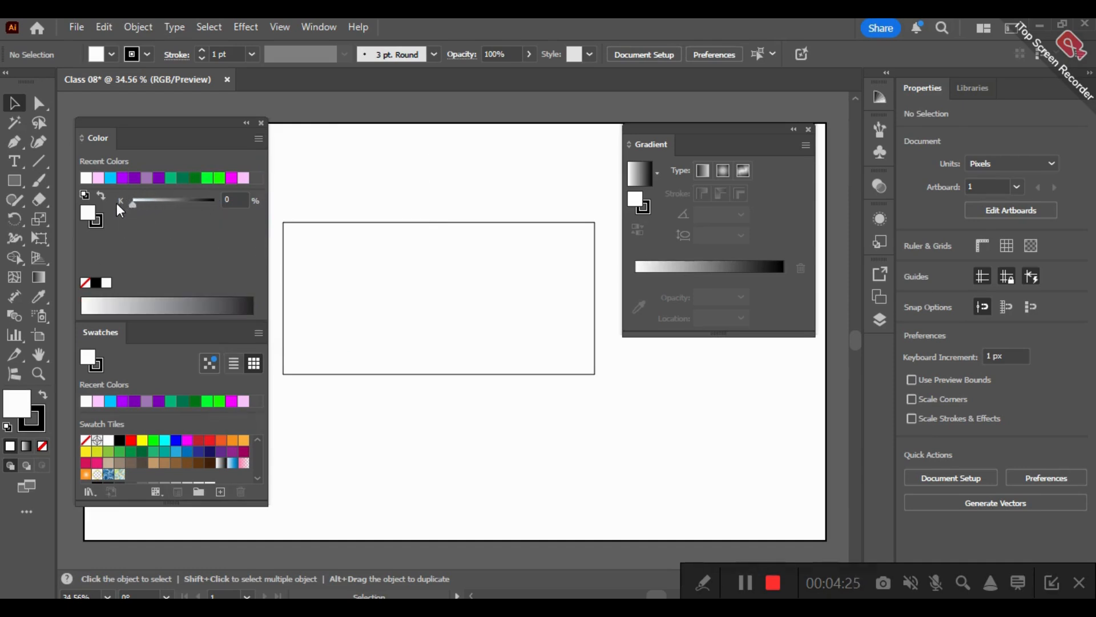
- Return the fill colour to the HSB model and raise saturation to 100% for sky blue 00c7ff
{"action": "left_click", "coordinate": [259, 139]}
{"action": "left_click", "coordinate": [323, 202]}
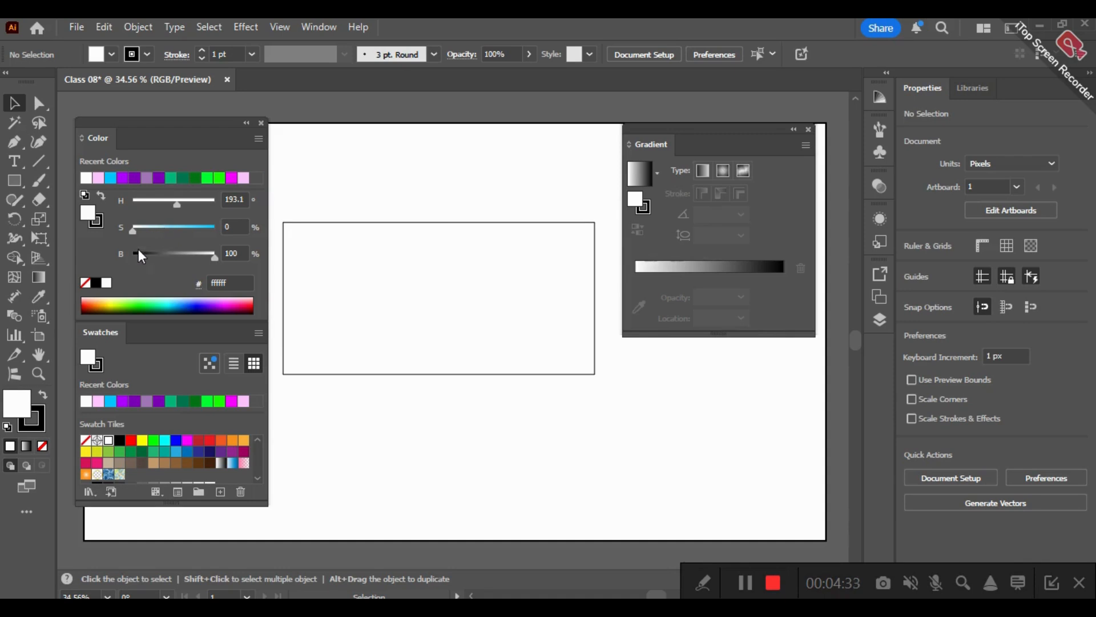
{"action": "left_click_drag", "start_coordinate": [135, 228], "coordinate": [225, 234]}
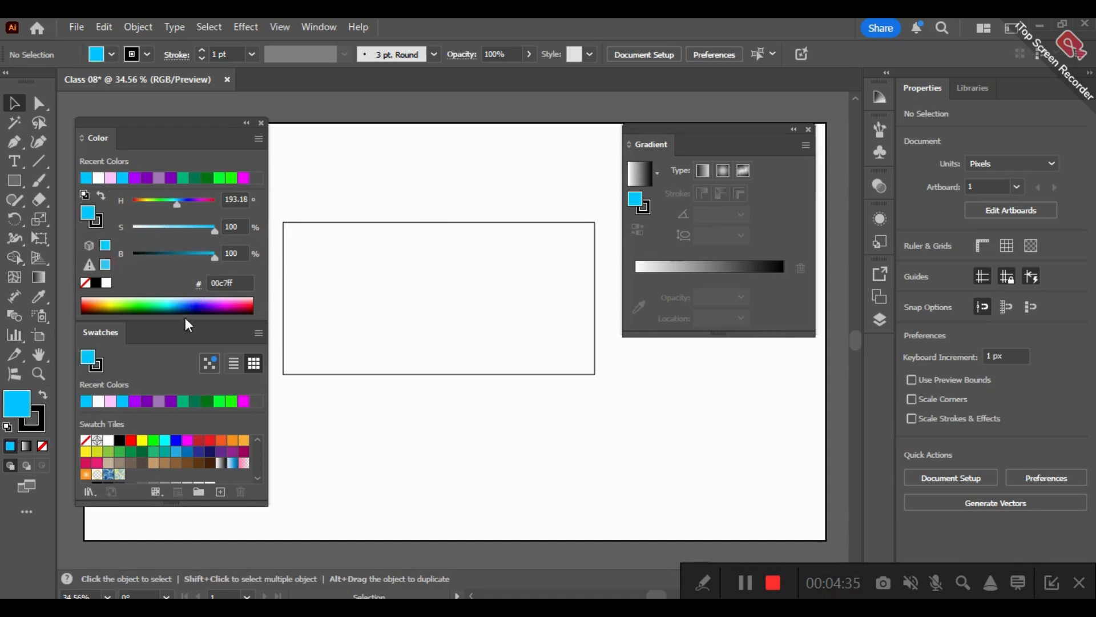
- Extend the Swatches panel to show all swatches and try black, red, magenta and dark blue fills on the rectangle
{"action": "left_click_drag", "start_coordinate": [173, 507], "coordinate": [181, 543]}
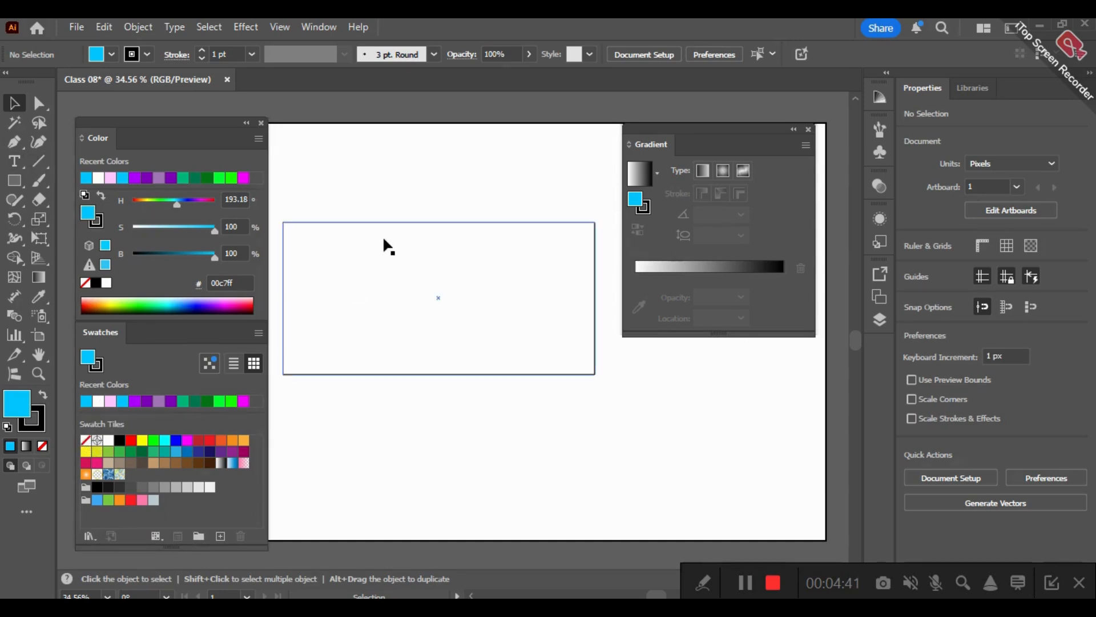
{"action": "left_click", "coordinate": [472, 331]}
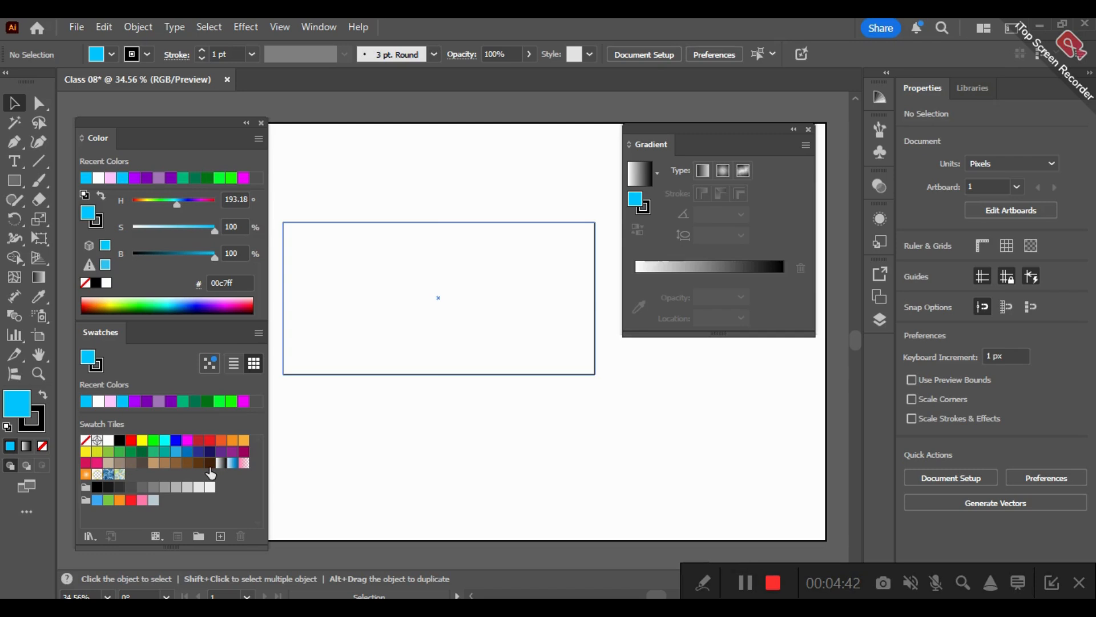
{"action": "left_click", "coordinate": [119, 440]}
{"action": "left_click", "coordinate": [131, 440]}
{"action": "left_click", "coordinate": [188, 440]}
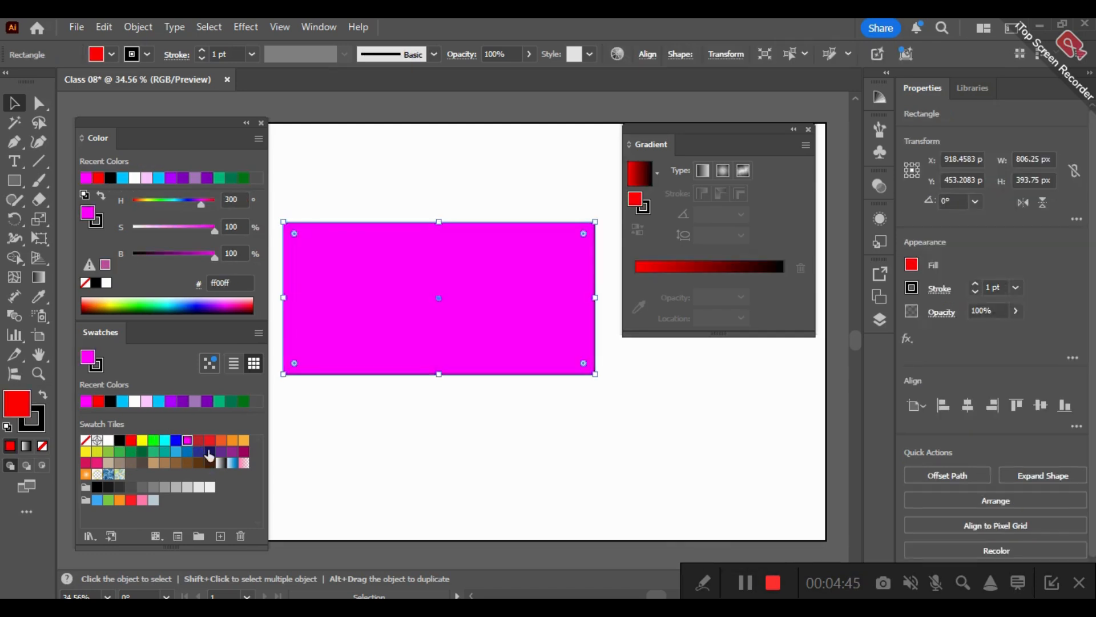
{"action": "left_click", "coordinate": [209, 451]}
- Try the white-to-black, blue and fading pink gradient swatches as the rectangle's fill
{"action": "left_click", "coordinate": [220, 462]}
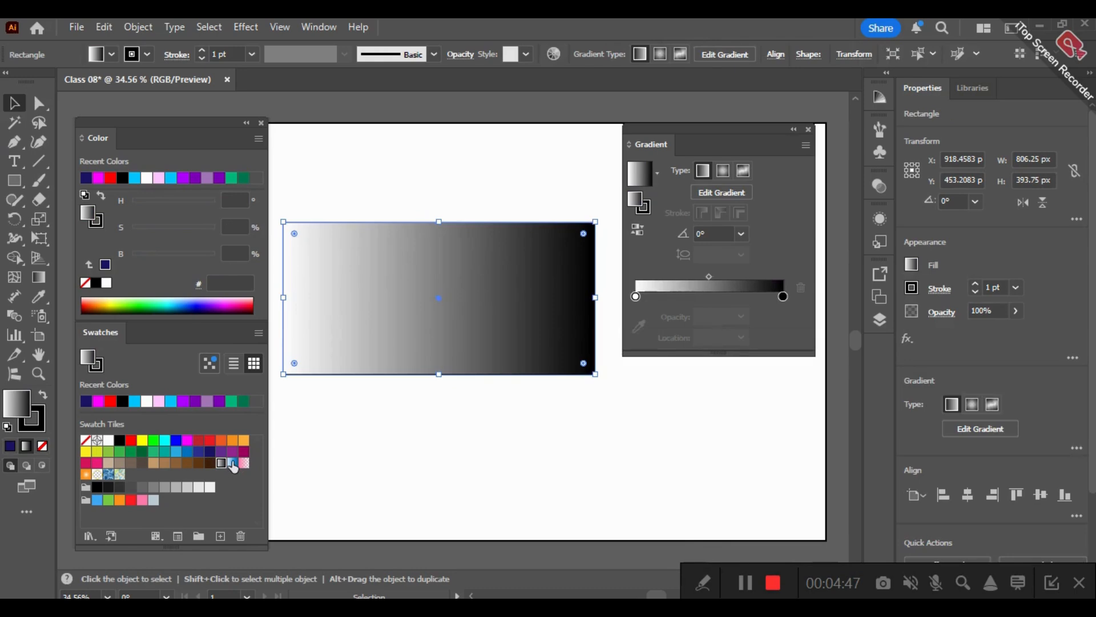
{"action": "left_click", "coordinate": [233, 463]}
{"action": "left_click", "coordinate": [244, 462]}
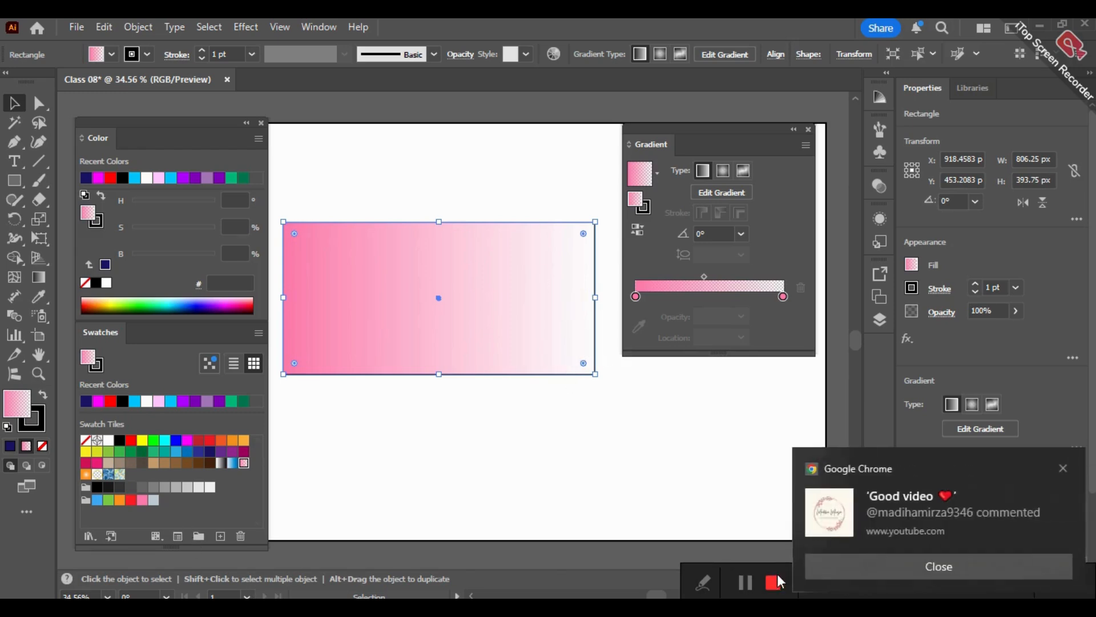
- Dismiss the browser notification covering the workspace
{"action": "left_click", "coordinate": [991, 610]}
{"action": "left_click_drag", "start_coordinate": [924, 580], "coordinate": [842, 583]}
{"action": "left_click", "coordinate": [1063, 468]}
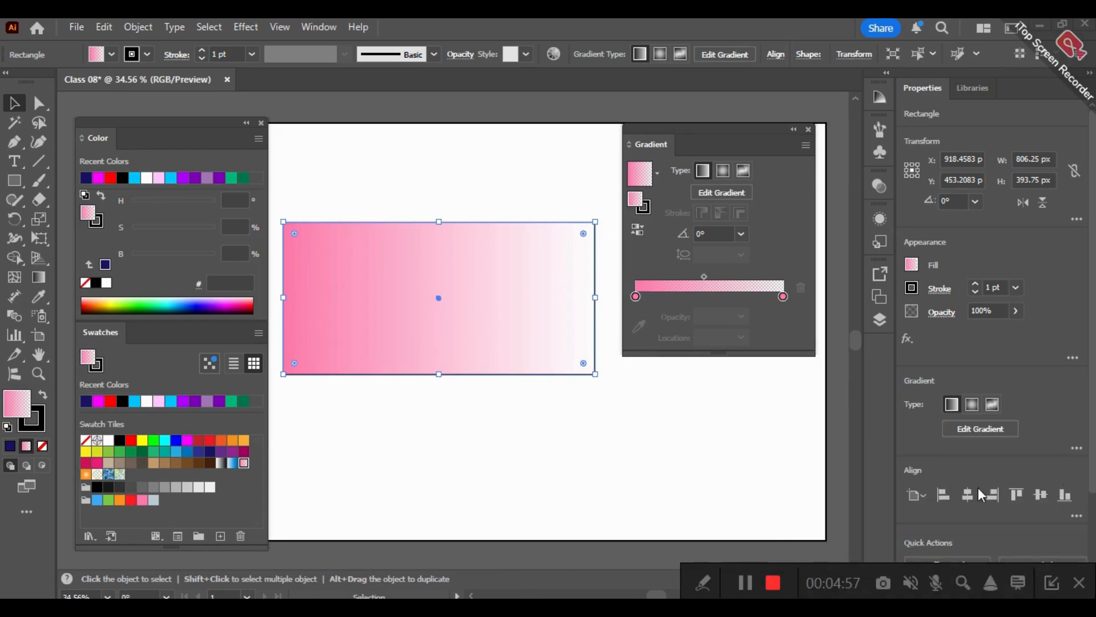
- Try the dark green, multicoloured pattern, blue ornamental pattern and gold ring radial gradient swatches on the rectangle
{"action": "left_click", "coordinate": [142, 451]}
{"action": "left_click", "coordinate": [119, 475]}
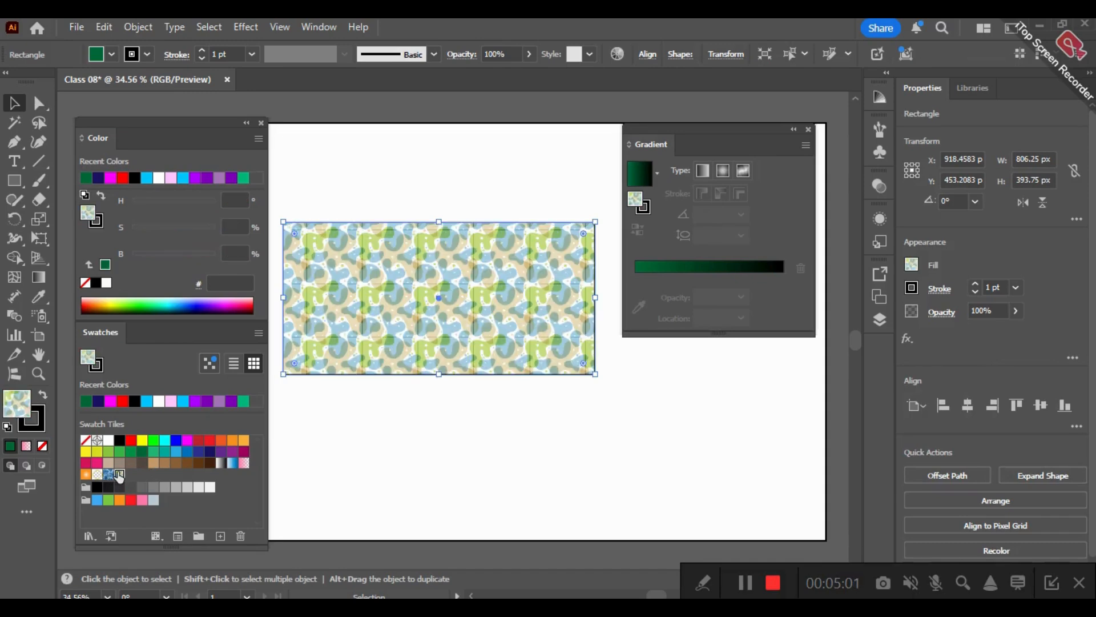
{"action": "left_click", "coordinate": [108, 475]}
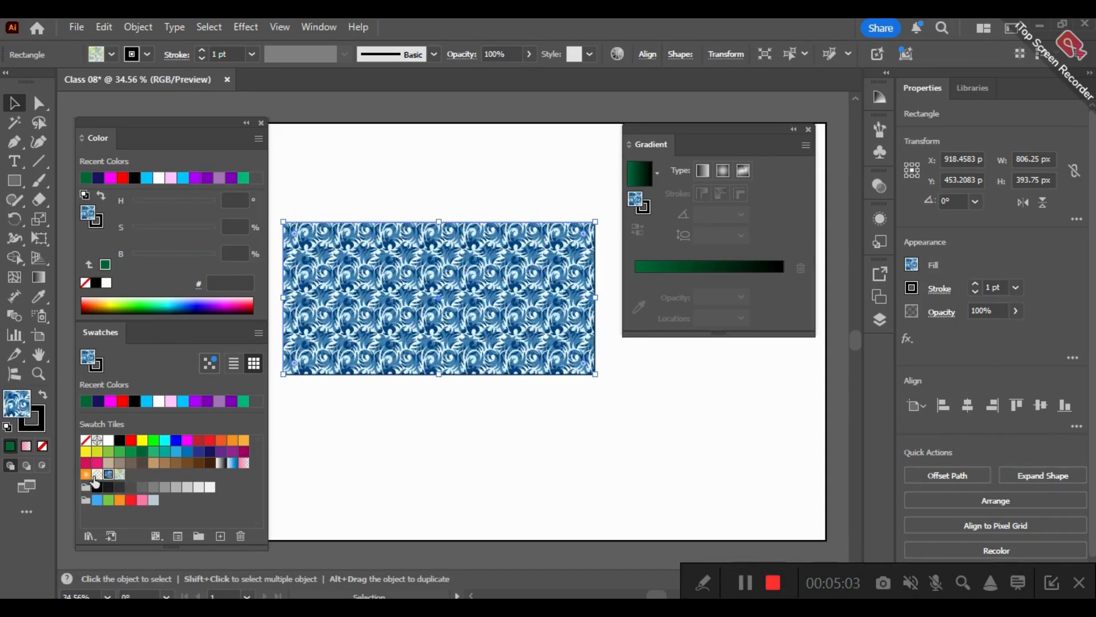
{"action": "left_click", "coordinate": [96, 474]}
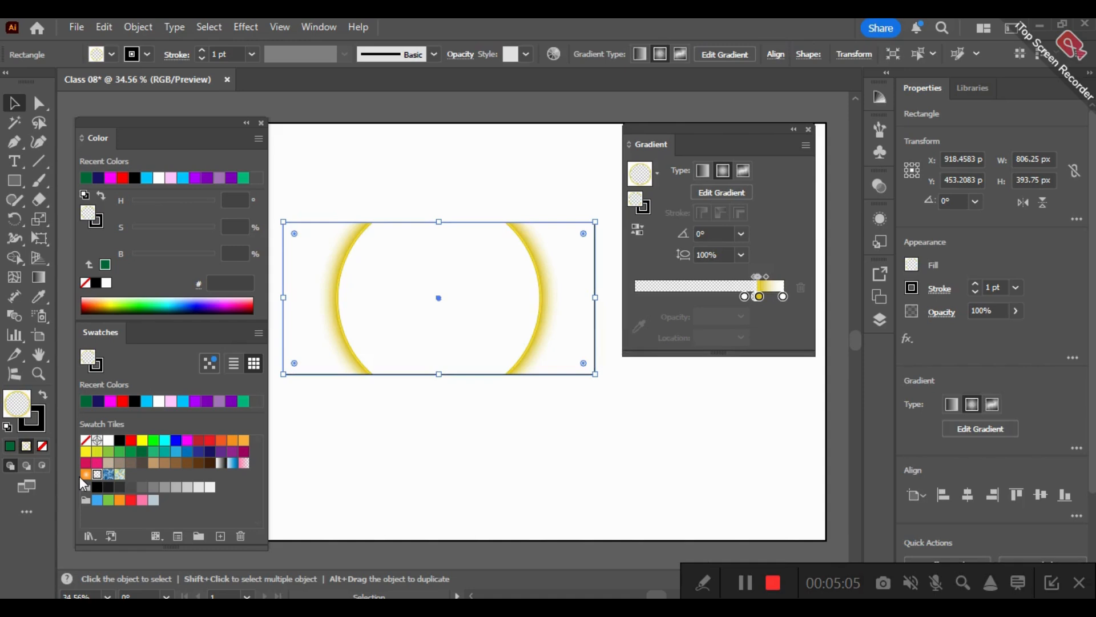
- Try the orange radial gradient and pink swatches on the rectangle, finishing with the light gray cccccc fill
{"action": "left_click", "coordinate": [86, 474]}
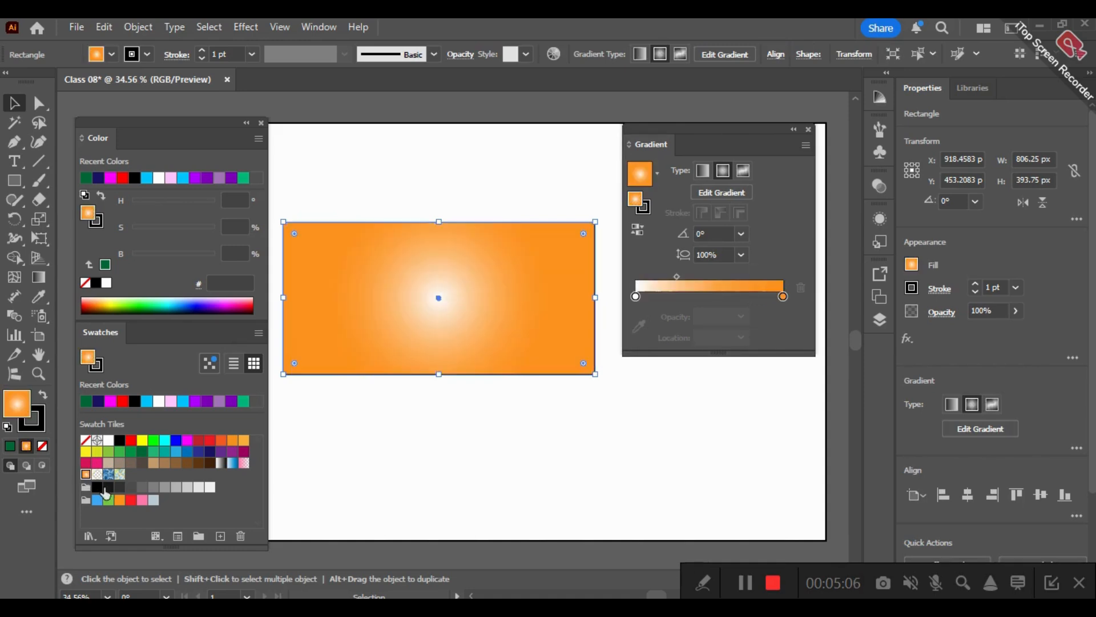
{"action": "left_click", "coordinate": [142, 500]}
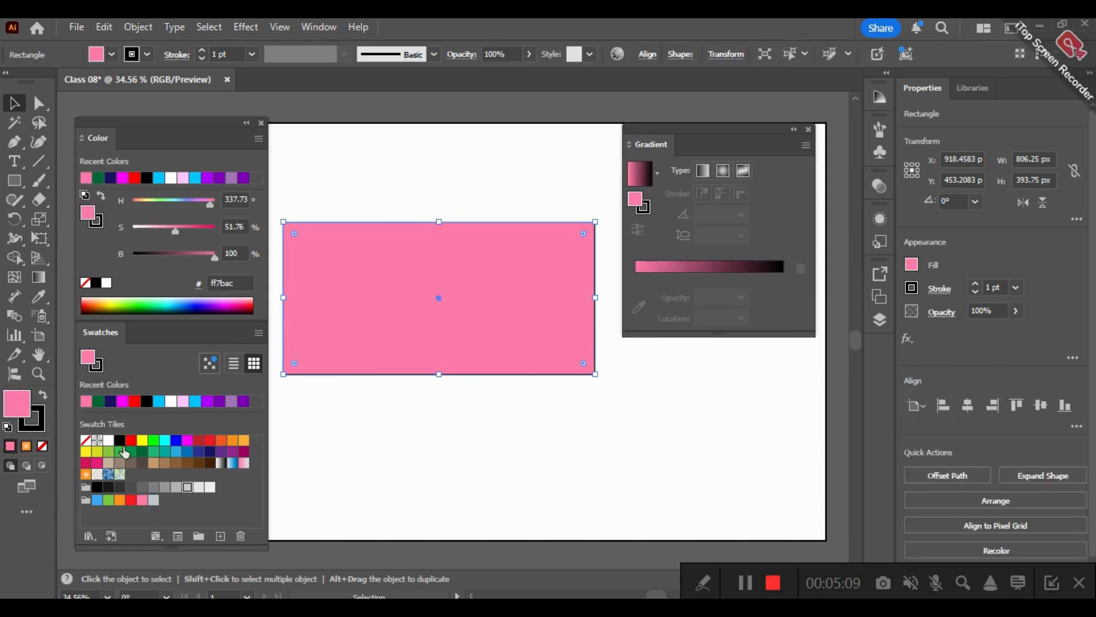
{"action": "left_click", "coordinate": [187, 486]}
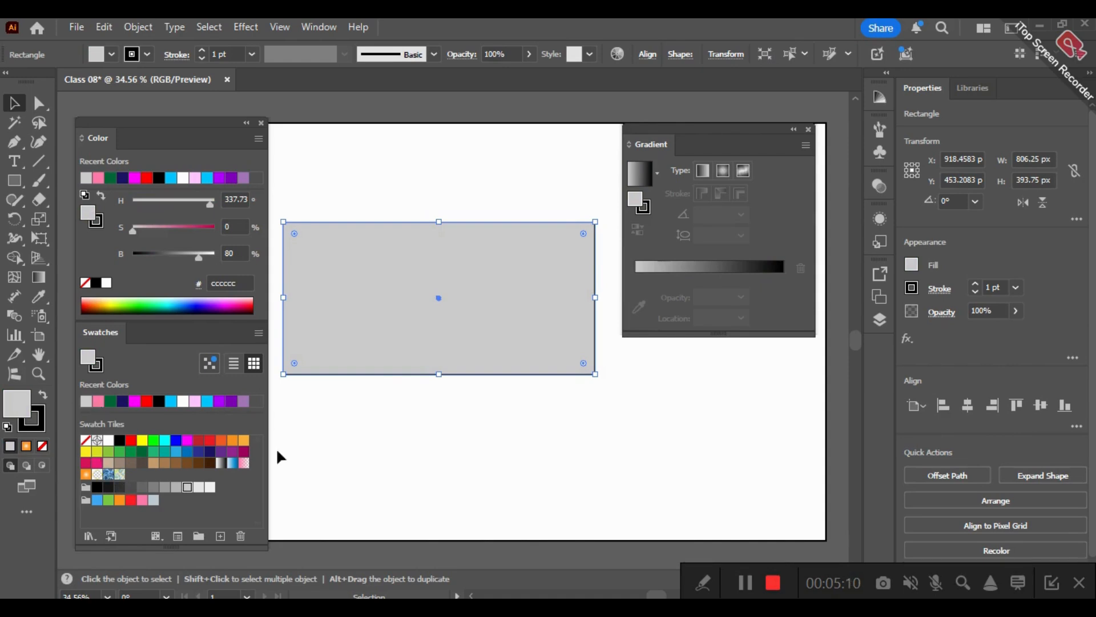
- Fill the rectangle with magenta, turn it into a magenta-to-black linear gradient and try to edit its colour stops
{"action": "left_click", "coordinate": [187, 439]}
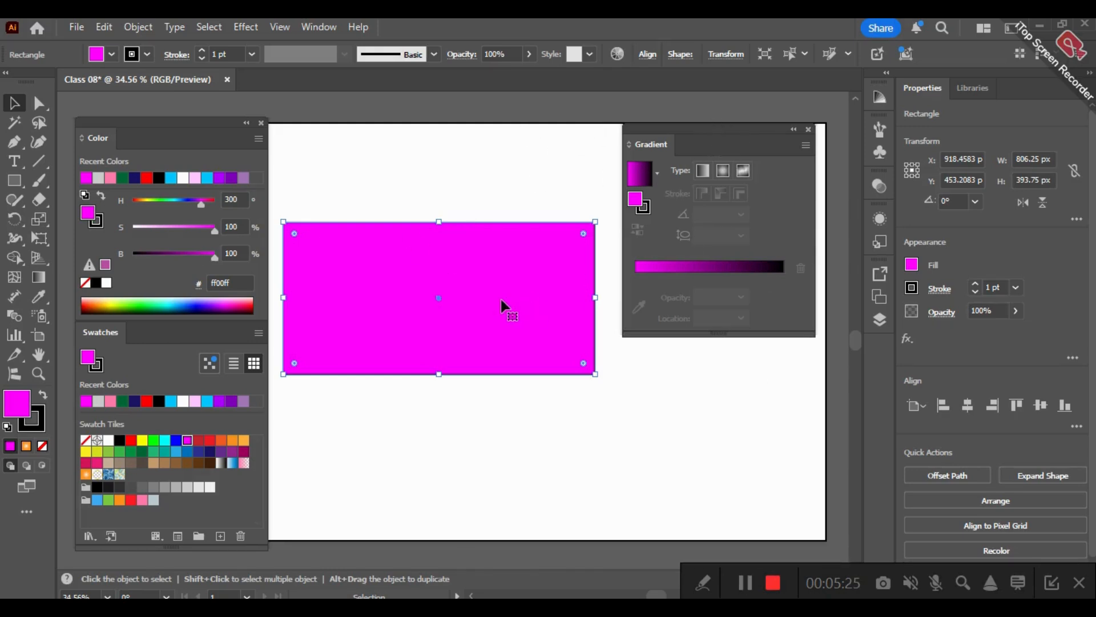
{"action": "left_click", "coordinate": [663, 269]}
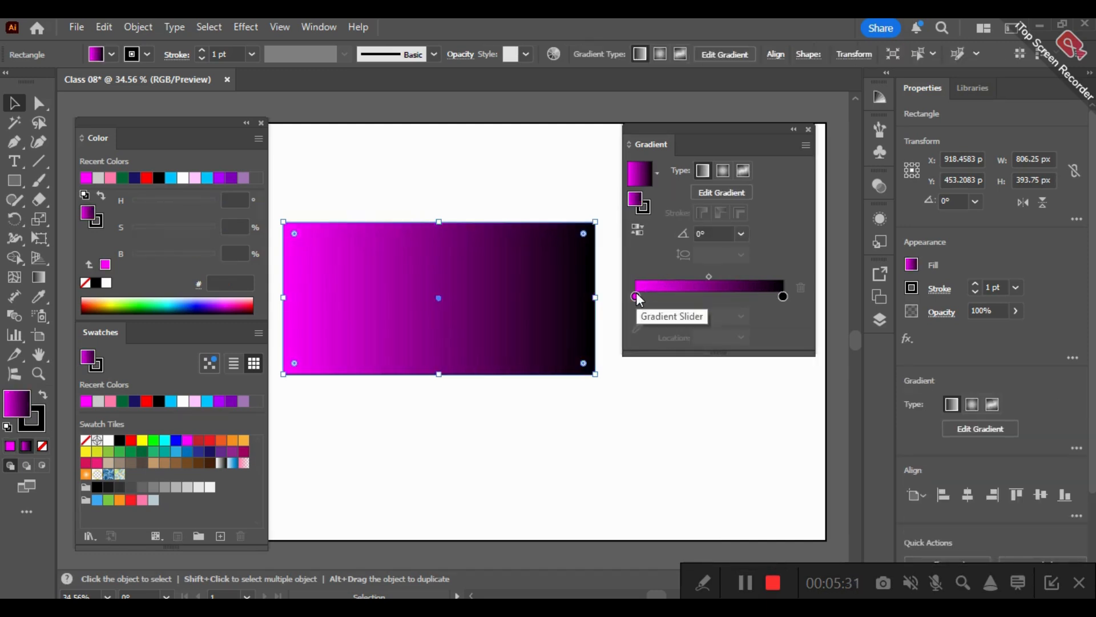
{"action": "key", "text": "BackSpace"}
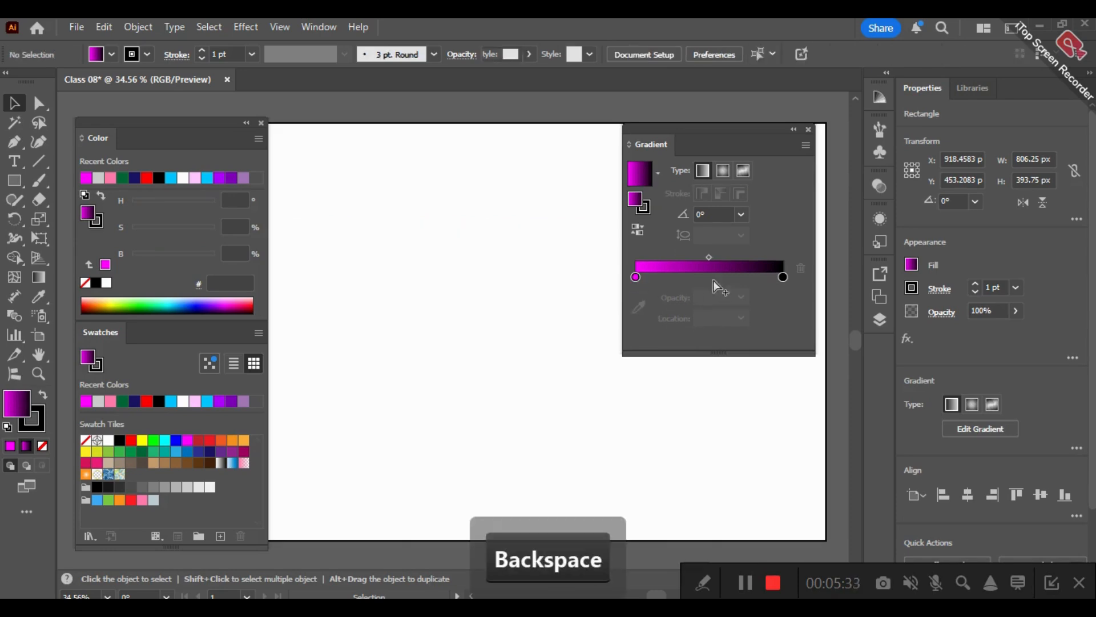
{"action": "left_click", "coordinate": [639, 281]}
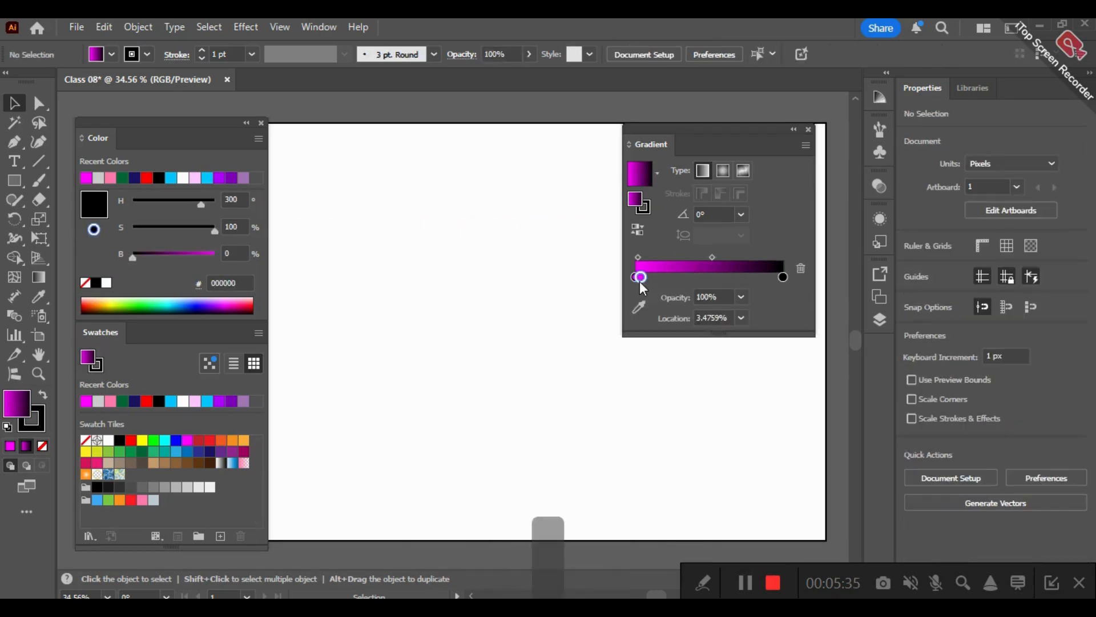
{"action": "double_click", "coordinate": [640, 279]}
- Undo the colour stop edits, the rectangle's deletion, the gradient and the magenta fill, back to the light gray rectangle
{"action": "key", "text": "ctrl+z"}
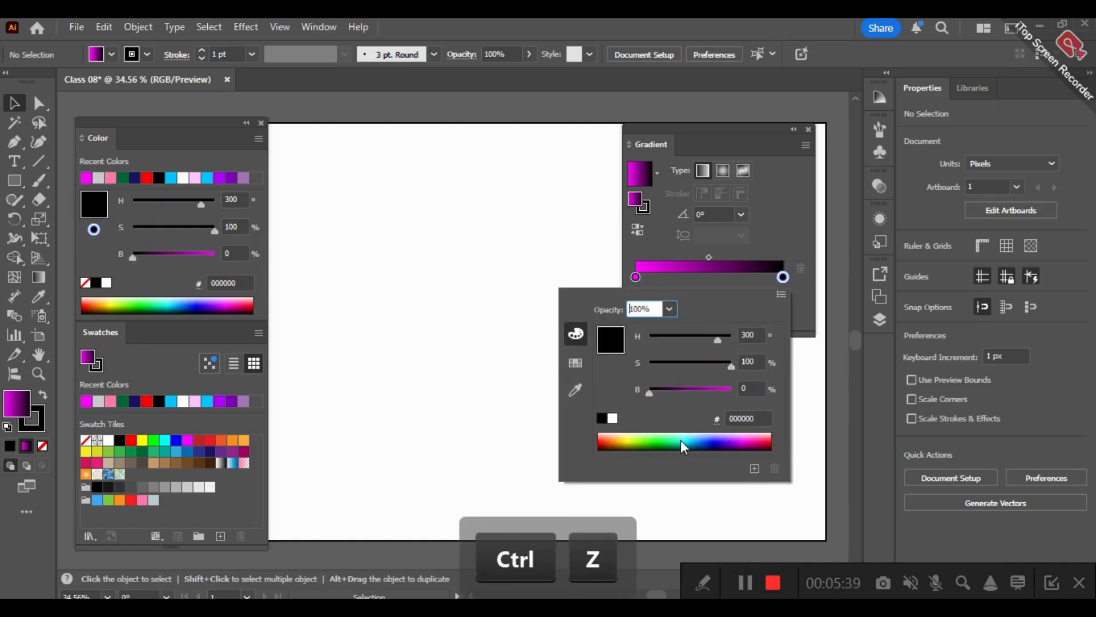
{"action": "key", "text": "ctrl+z"}
{"action": "key", "text": "ctrl+z"}
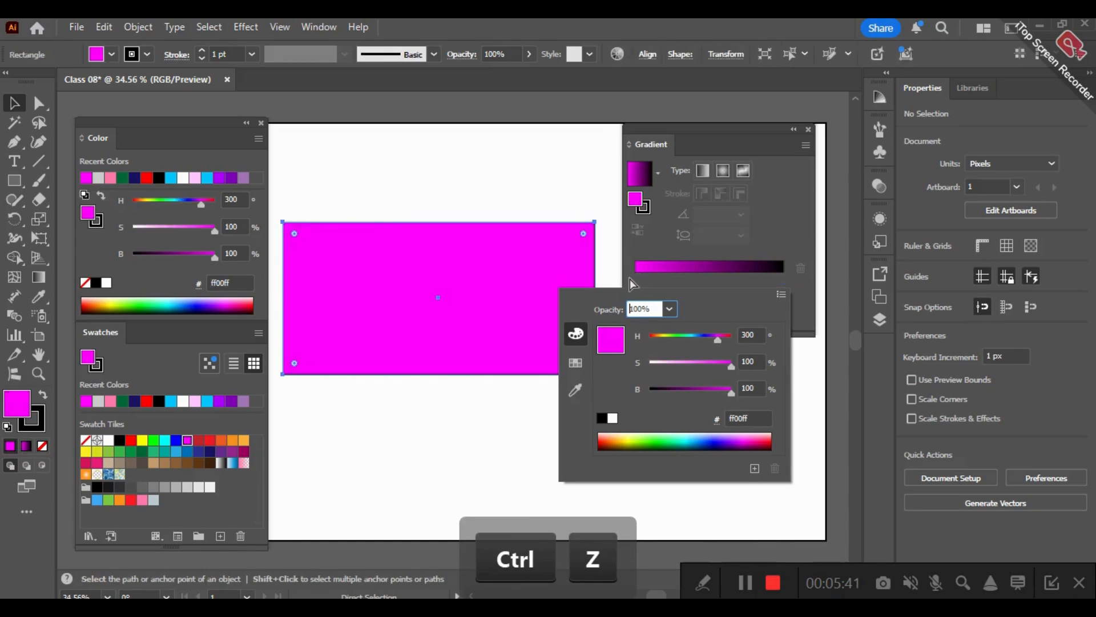
{"action": "key", "text": "ctrl+z"}
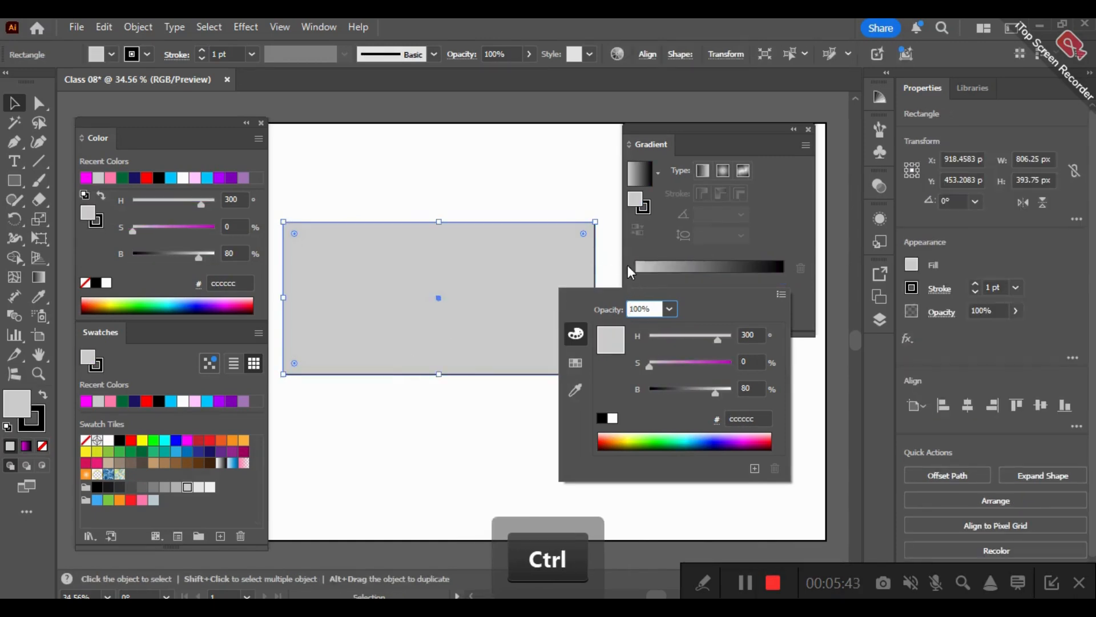
- Apply a light gray-to-black linear gradient to the rectangle and slide its midpoint to 13%
{"action": "left_click", "coordinate": [635, 265]}
{"action": "left_click", "coordinate": [693, 265]}
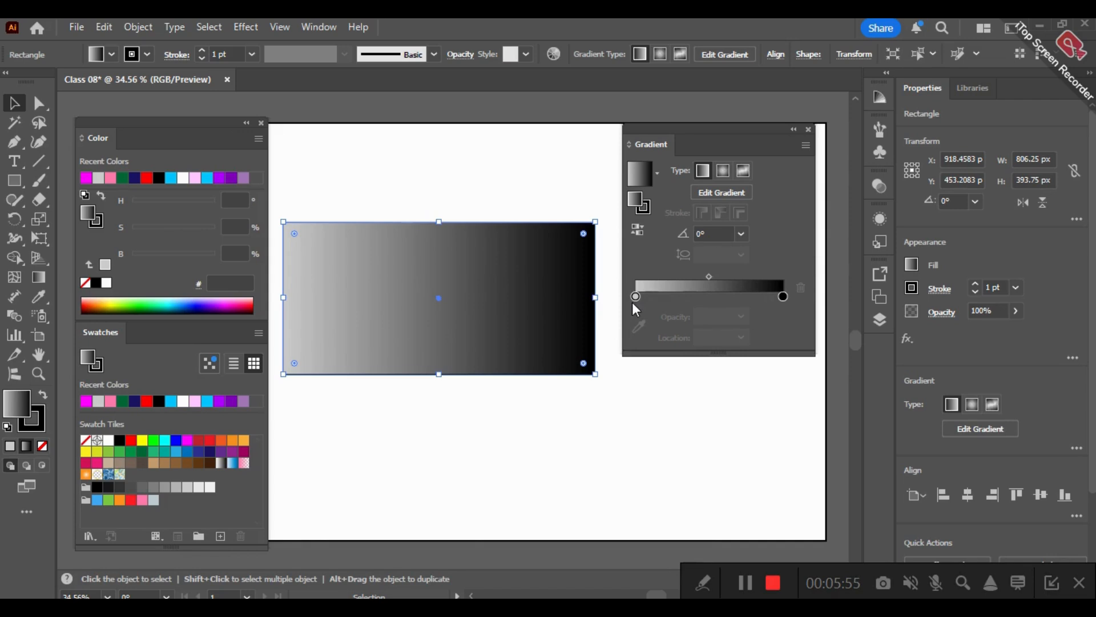
{"action": "left_click", "coordinate": [709, 276]}
{"action": "left_click_drag", "start_coordinate": [749, 276], "coordinate": [630, 301]}
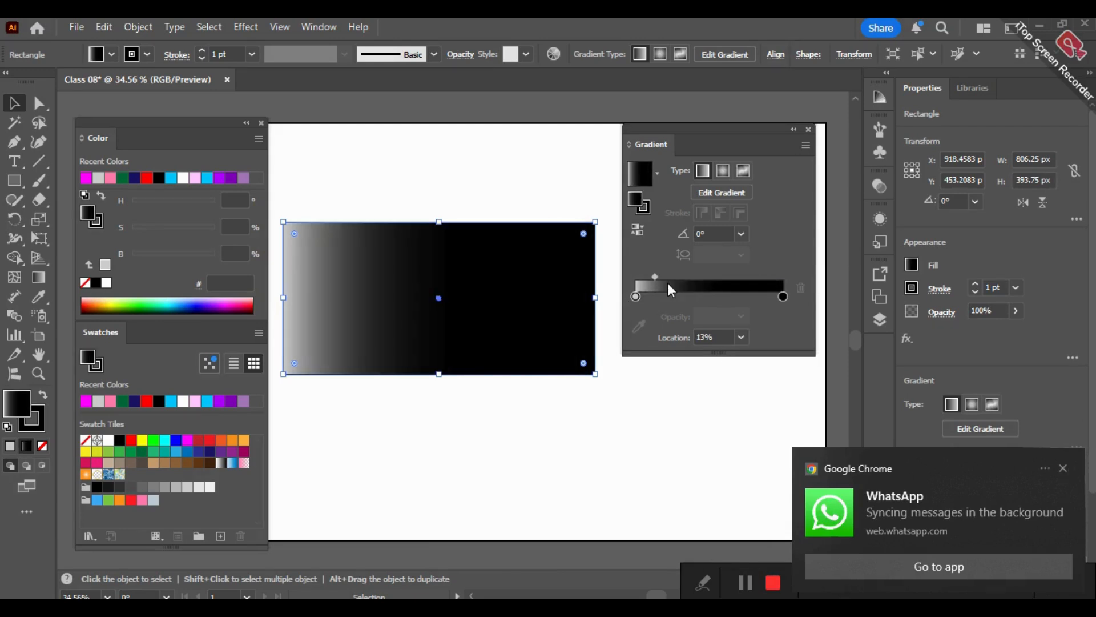
- Move the gradient midpoint back to the middle and set its location to 50%
{"action": "left_click_drag", "start_coordinate": [653, 276], "coordinate": [713, 272]}
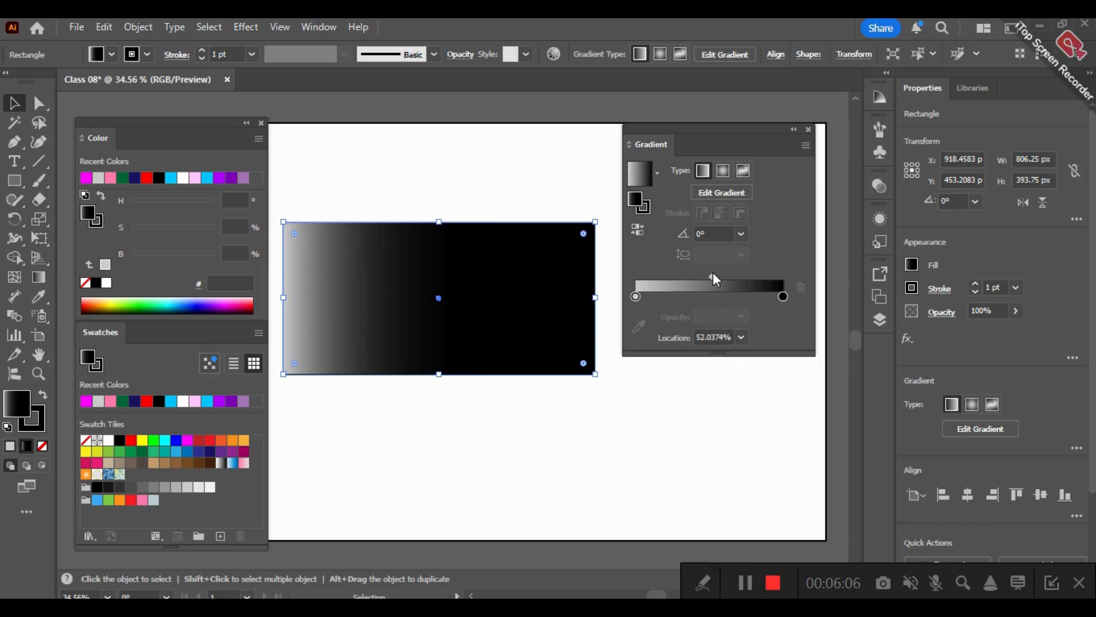
{"action": "left_click", "coordinate": [741, 337]}
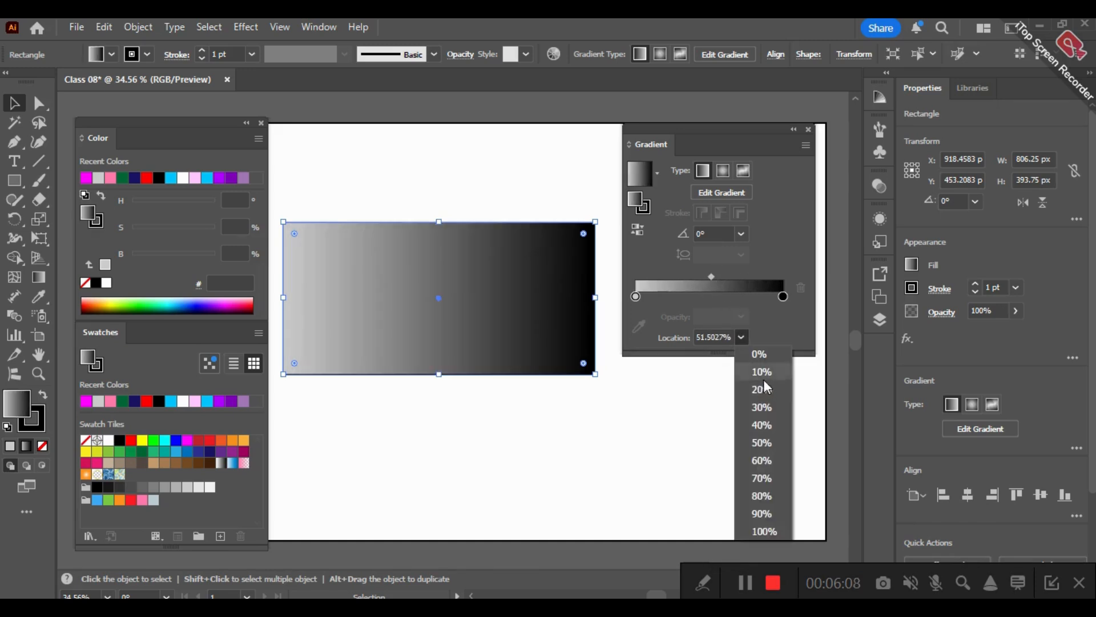
{"action": "left_click", "coordinate": [760, 443]}
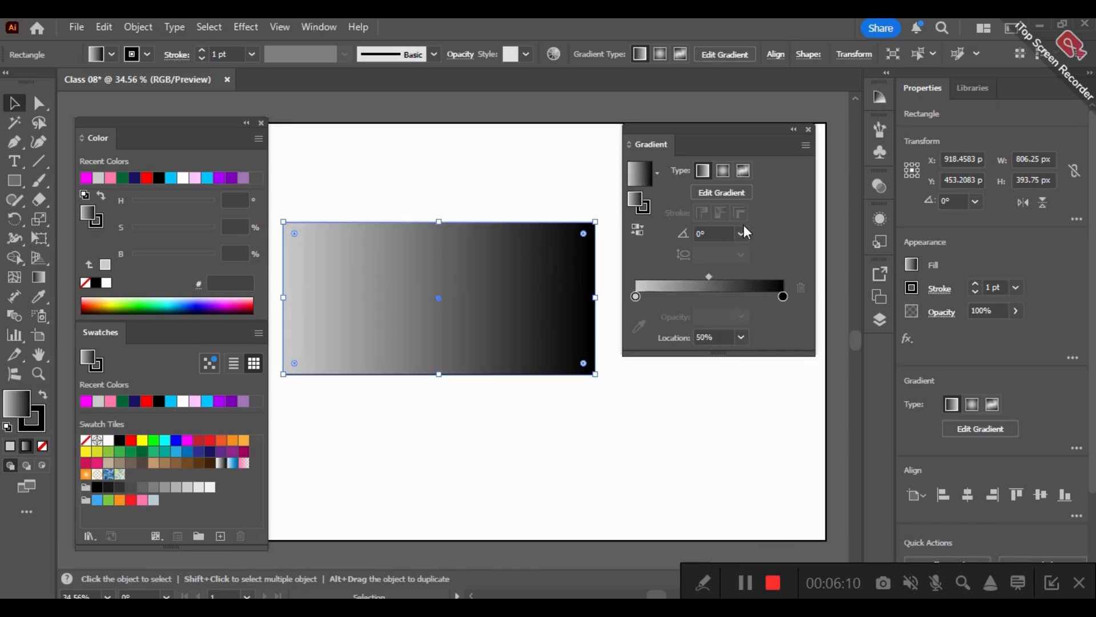
- Recolour the gradient's black end stop to dark purple with hue 290°, saturation 100% and brightness 38.82% (520063)
{"action": "double_click", "coordinate": [782, 296]}
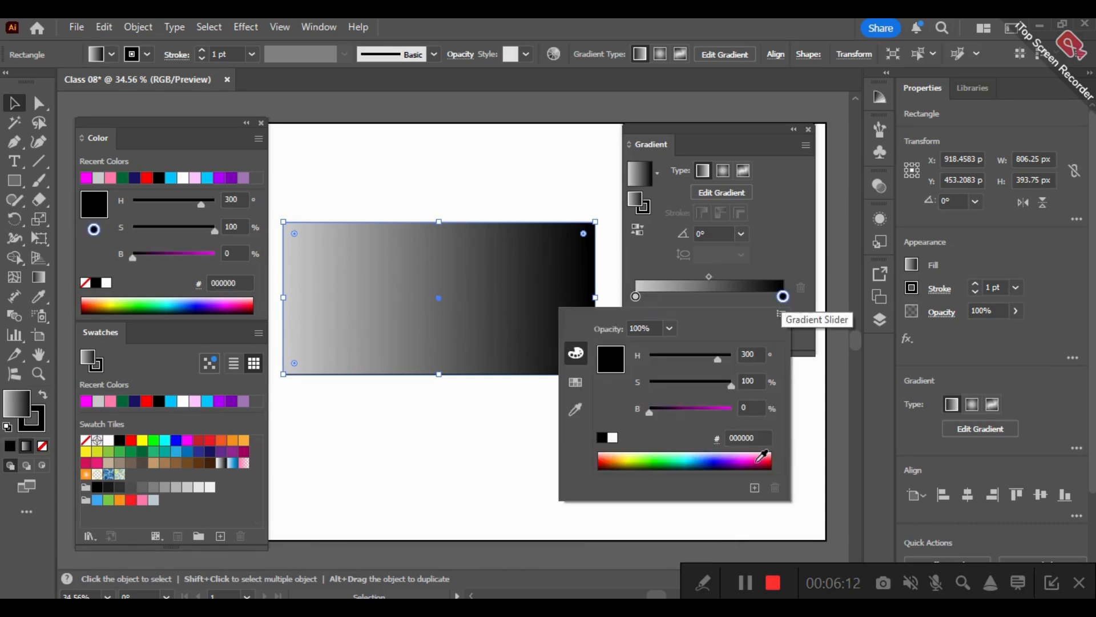
{"action": "left_click", "coordinate": [722, 451]}
{"action": "left_click", "coordinate": [780, 313]}
{"action": "key", "text": "Down"}
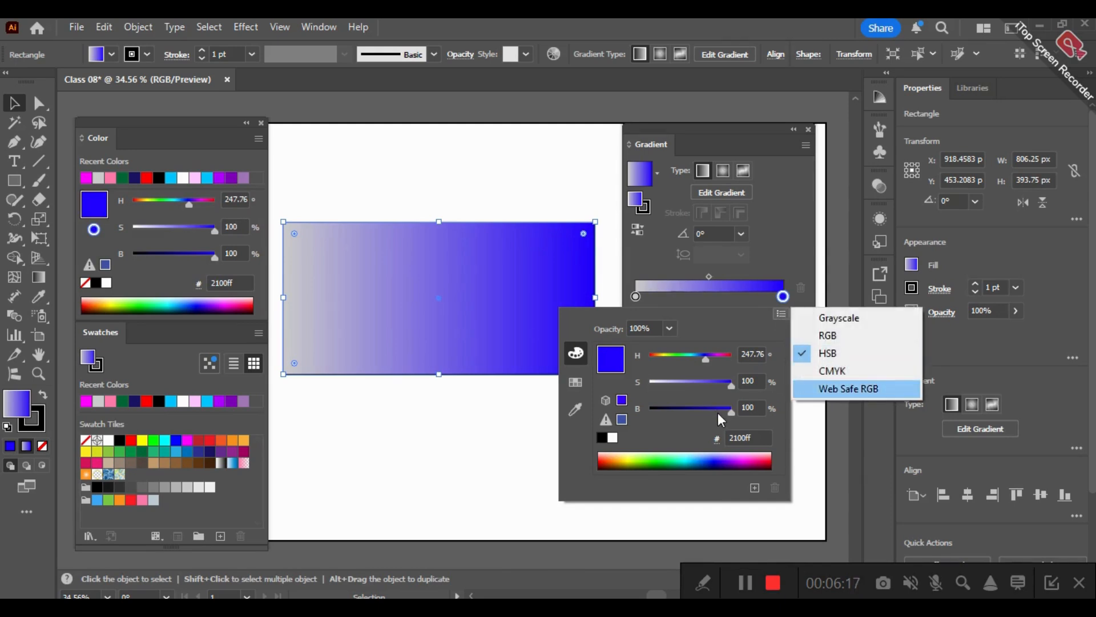
{"action": "left_click_drag", "start_coordinate": [717, 412], "coordinate": [690, 412]}
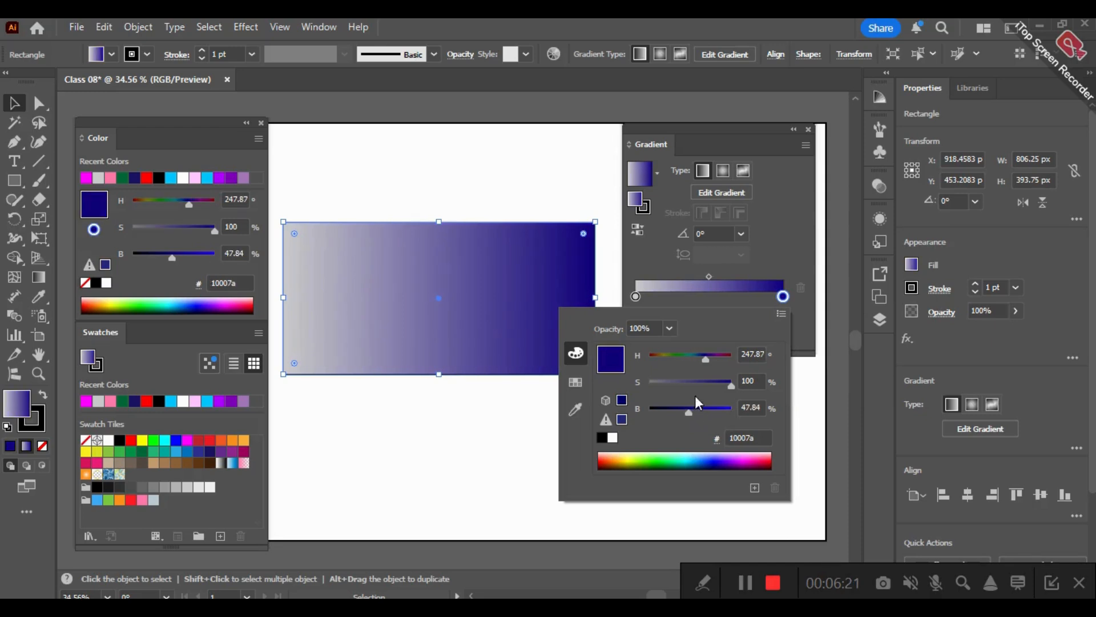
{"action": "left_click_drag", "start_coordinate": [710, 359], "coordinate": [719, 358]}
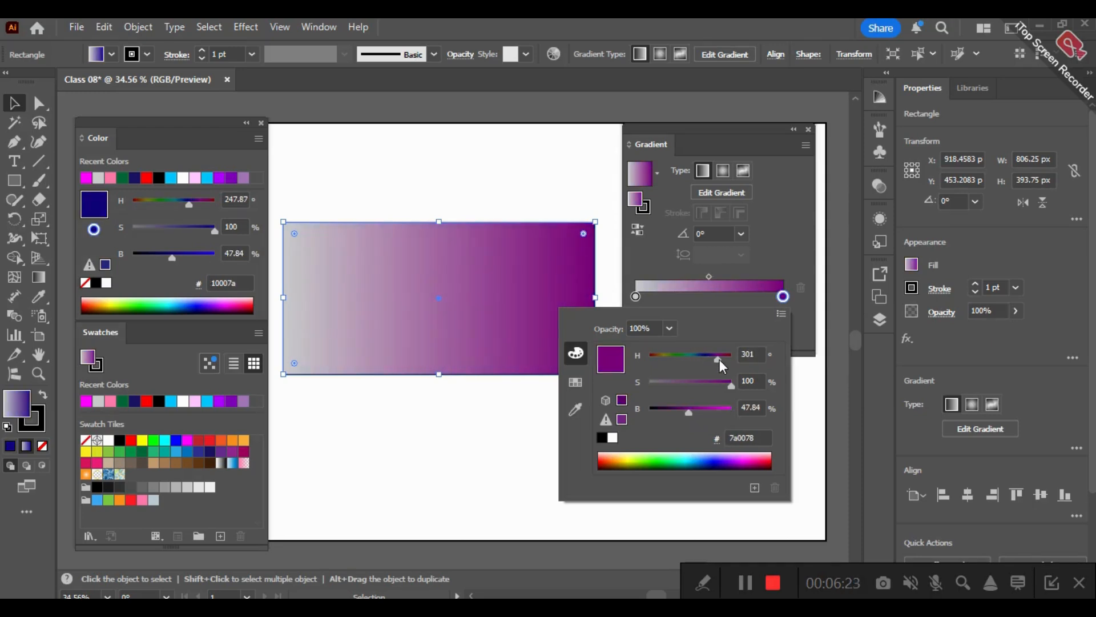
{"action": "left_click_drag", "start_coordinate": [684, 409], "coordinate": [681, 409]}
{"action": "left_click", "coordinate": [715, 358]}
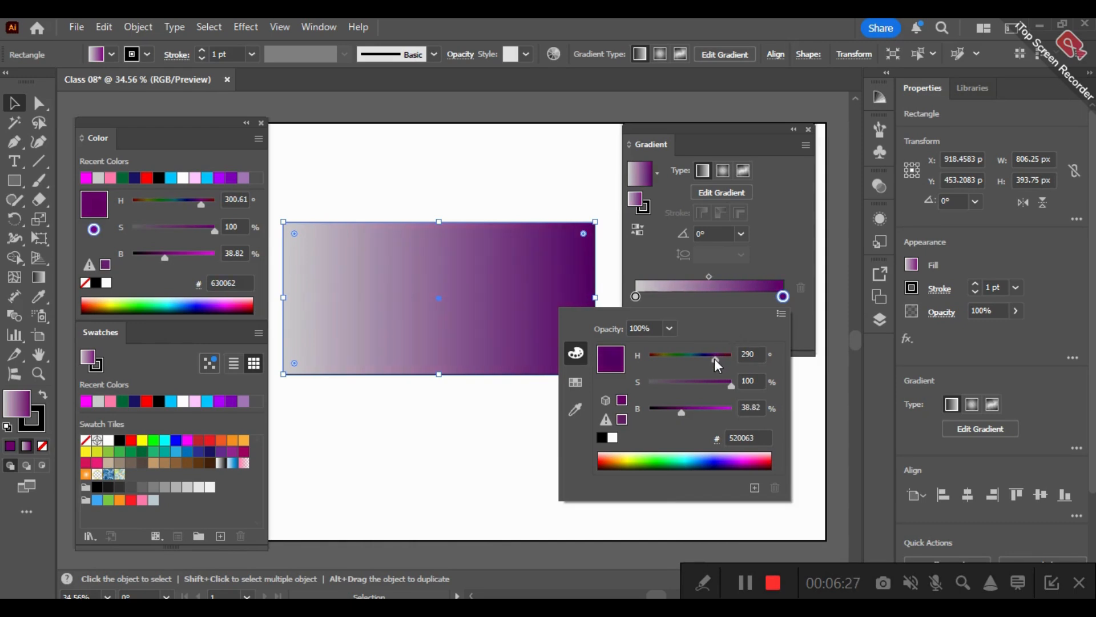
{"action": "left_click", "coordinate": [631, 259]}
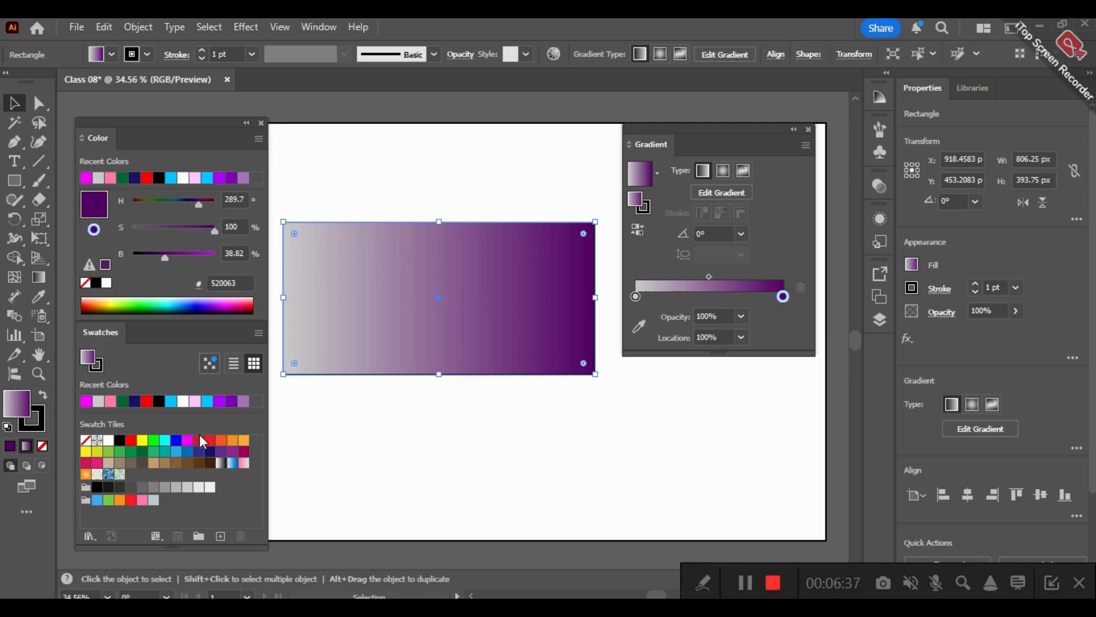
- Recolour the gradient's light gray start stop with the red swatch c1272d and add magenta stops at about 21% and 68%
{"action": "left_click_drag", "start_coordinate": [199, 440], "coordinate": [638, 299]}
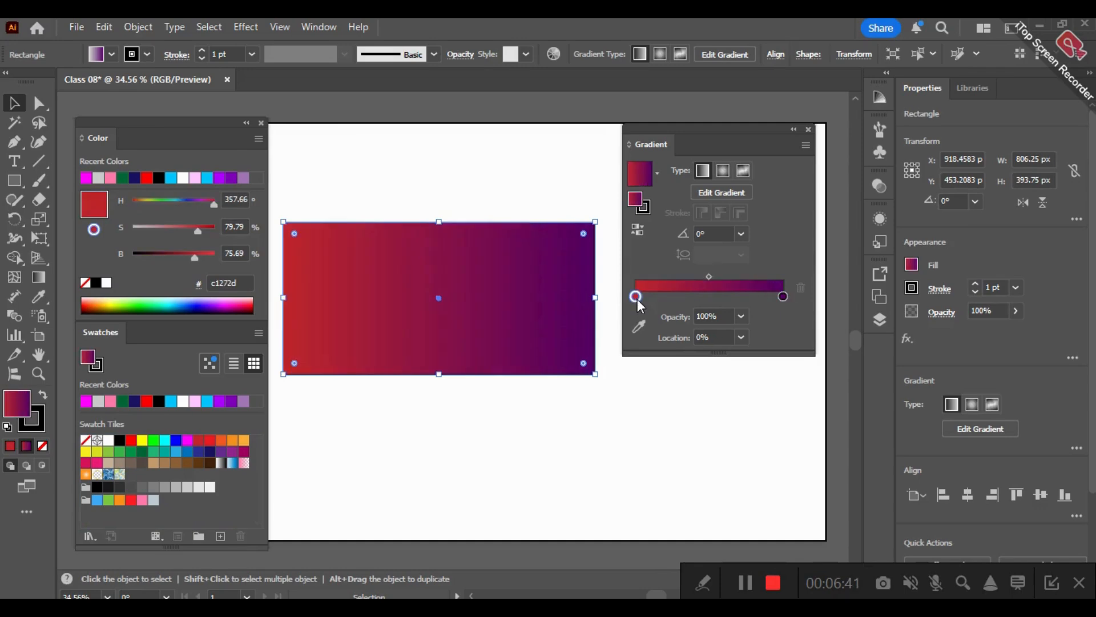
{"action": "left_click", "coordinate": [691, 297]}
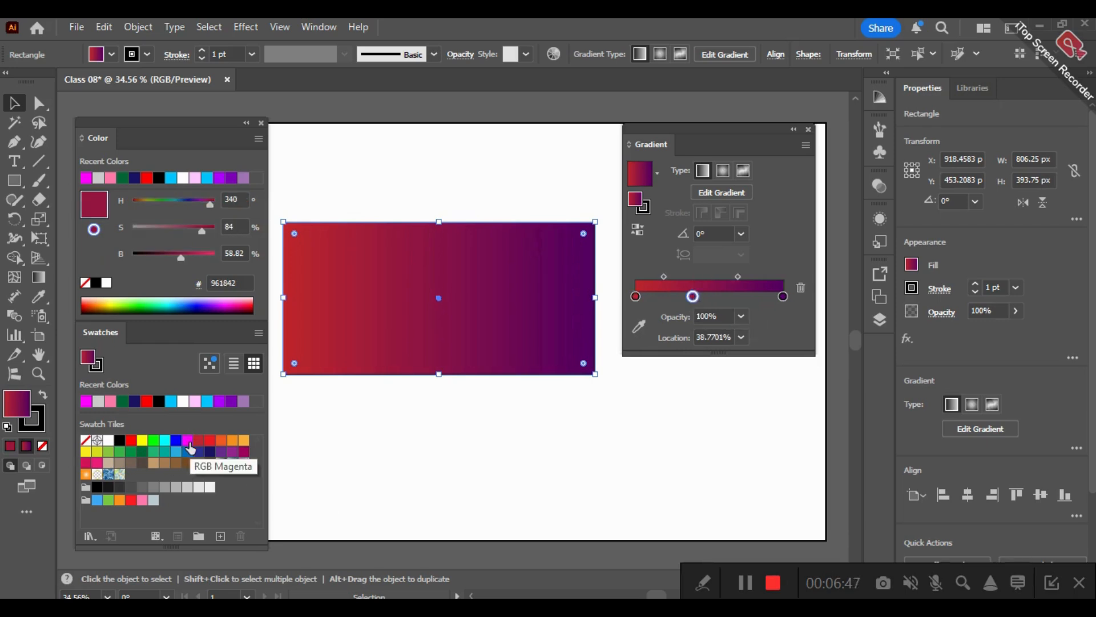
{"action": "left_click_drag", "start_coordinate": [190, 449], "coordinate": [667, 297]}
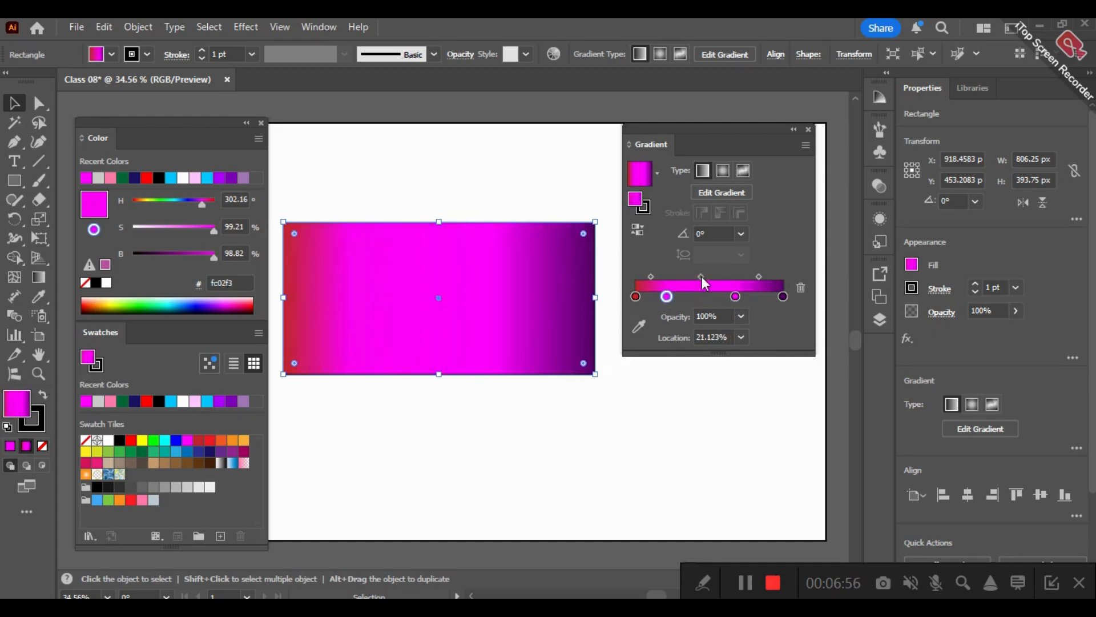
- Delete the magenta colour stop nearest the purple end and add a blue swatch stop, with the midpoint after it at about 30%
{"action": "left_click", "coordinate": [735, 296]}
{"action": "key", "text": "BackSpace"}
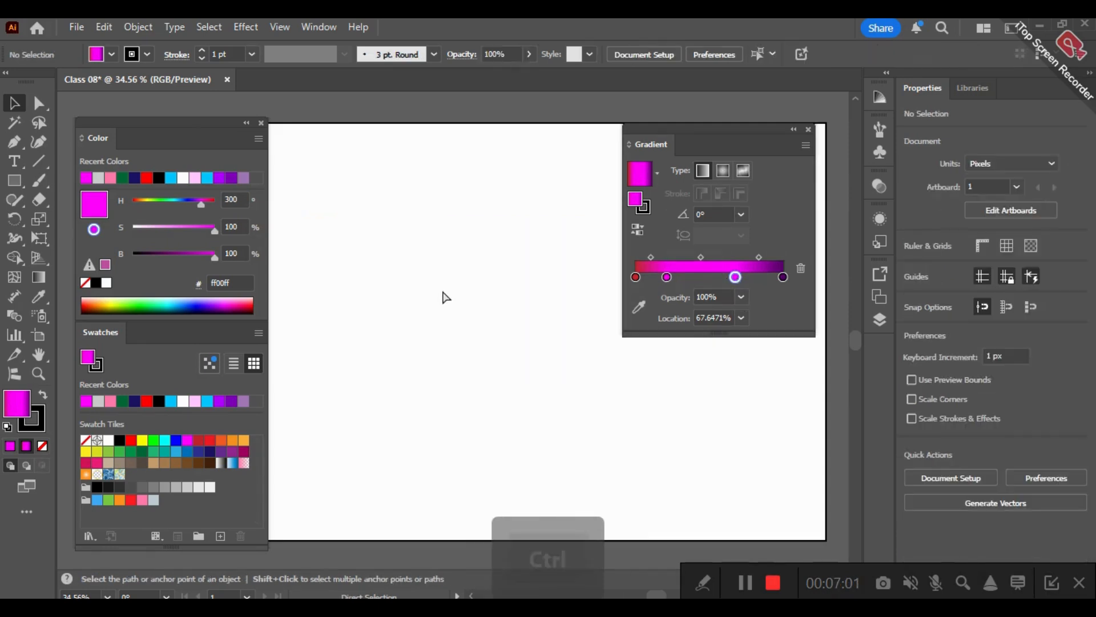
{"action": "key", "text": "ctrl+z"}
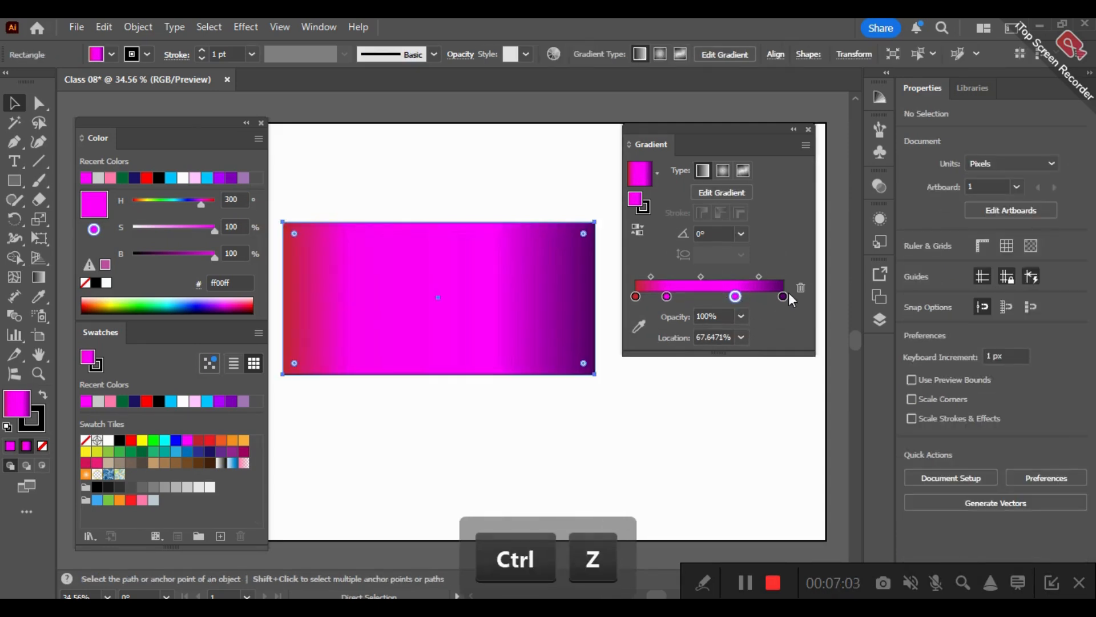
{"action": "key", "text": "v"}
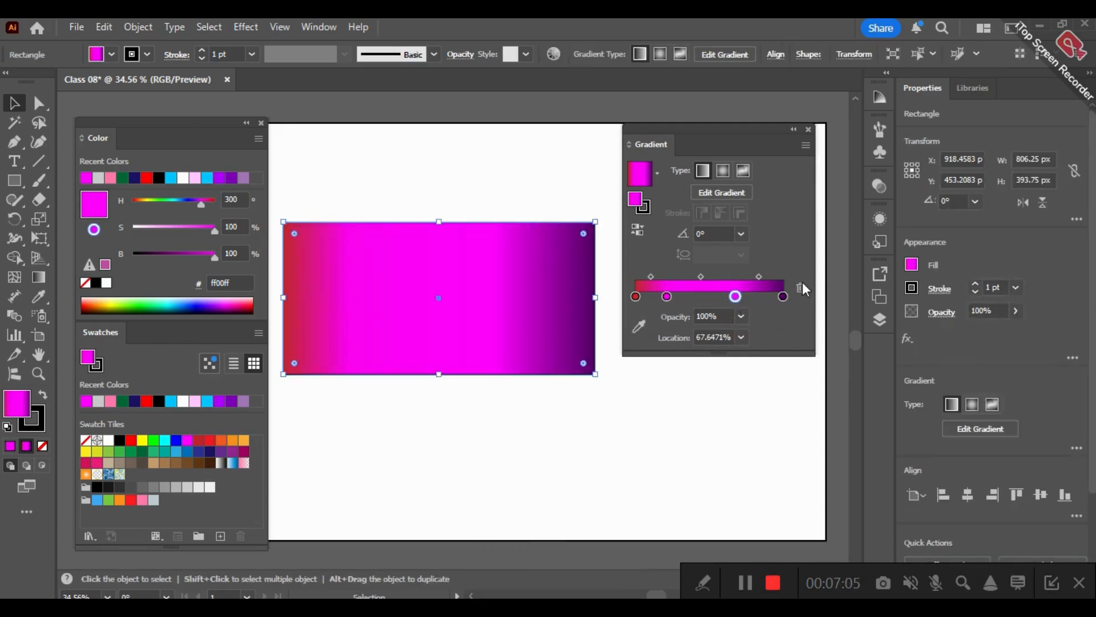
{"action": "left_click", "coordinate": [802, 284]}
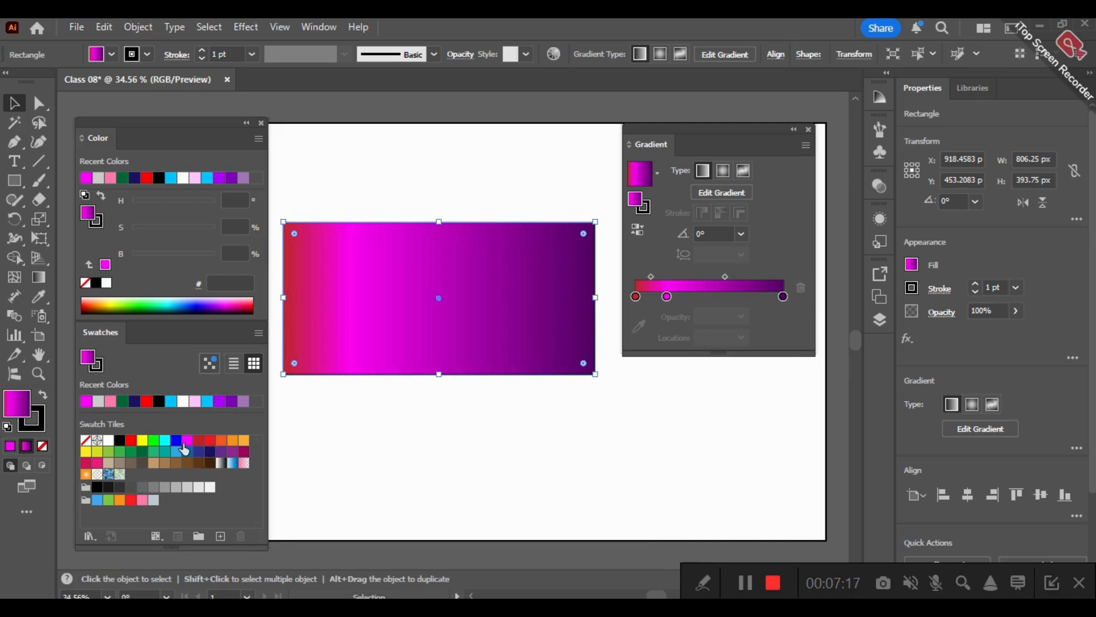
{"action": "left_click_drag", "start_coordinate": [178, 445], "coordinate": [745, 276]}
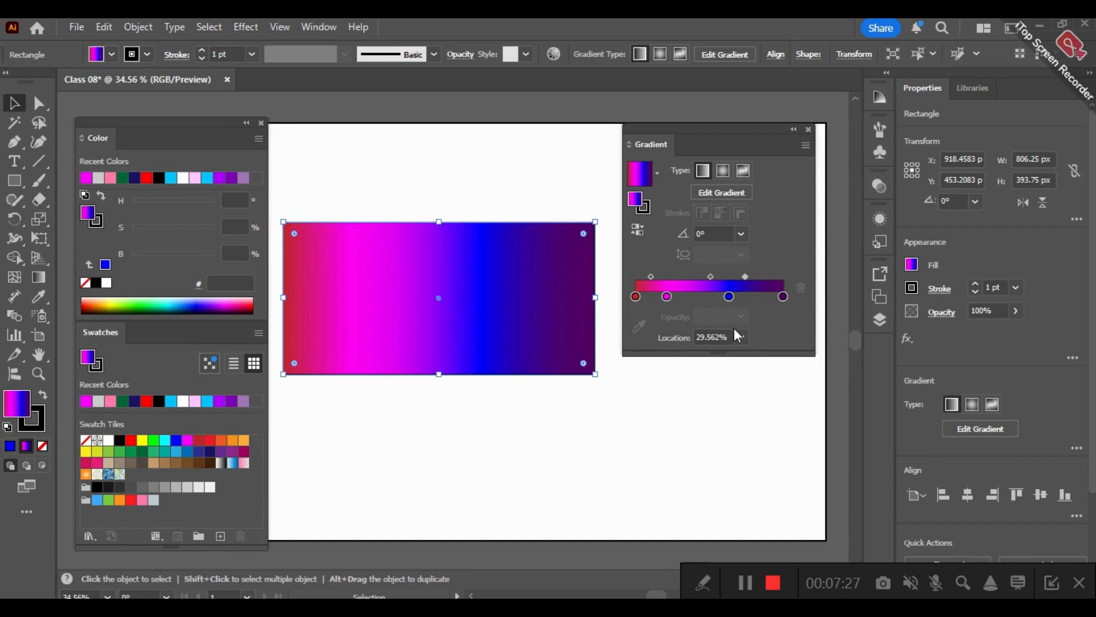
- Undo the added and recoloured stops back to the light gray-to-dark purple gradient
{"action": "key", "text": "ctrl+z"}
{"action": "key", "text": "ctrl+z"}
{"action": "key", "text": "ctrl+z"}
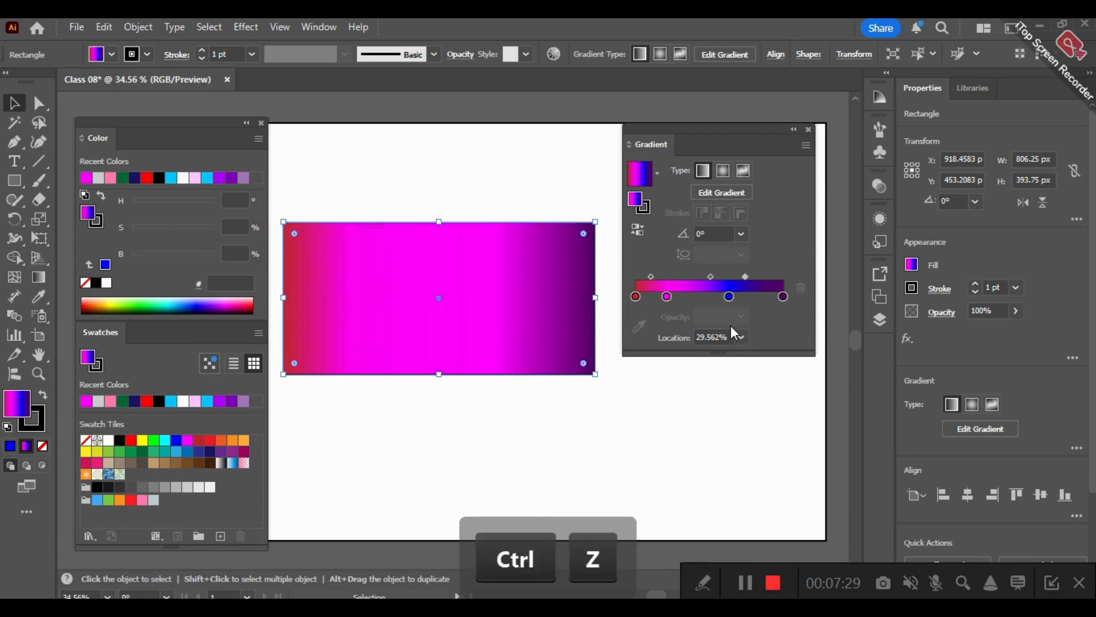
{"action": "key", "text": "ctrl+z"}
{"action": "key", "text": "ctrl+z"}
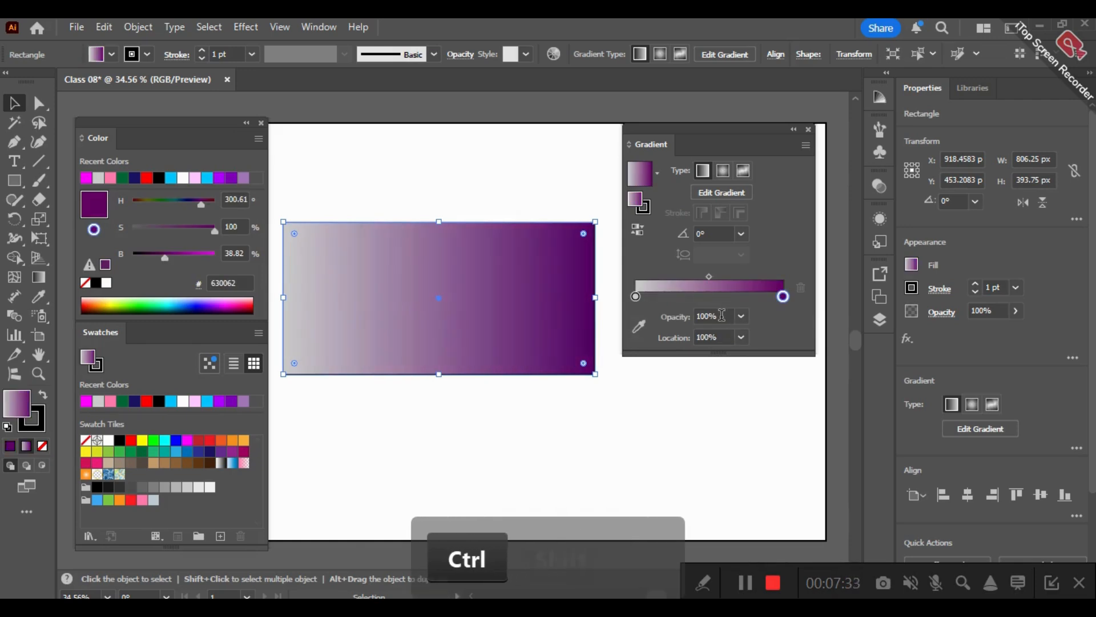
{"action": "key", "text": "ctrl+shift+z"}
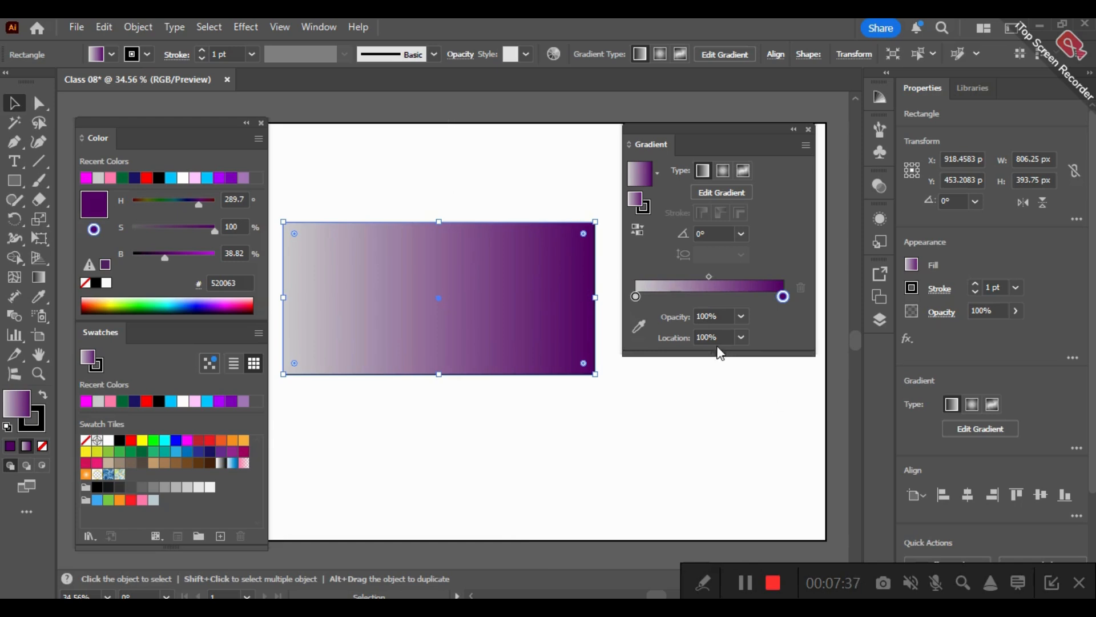
- Fill the rectangle with yellow, apply a linear gradient and recolour its black end stop with the red swatch
{"action": "left_click", "coordinate": [635, 297]}
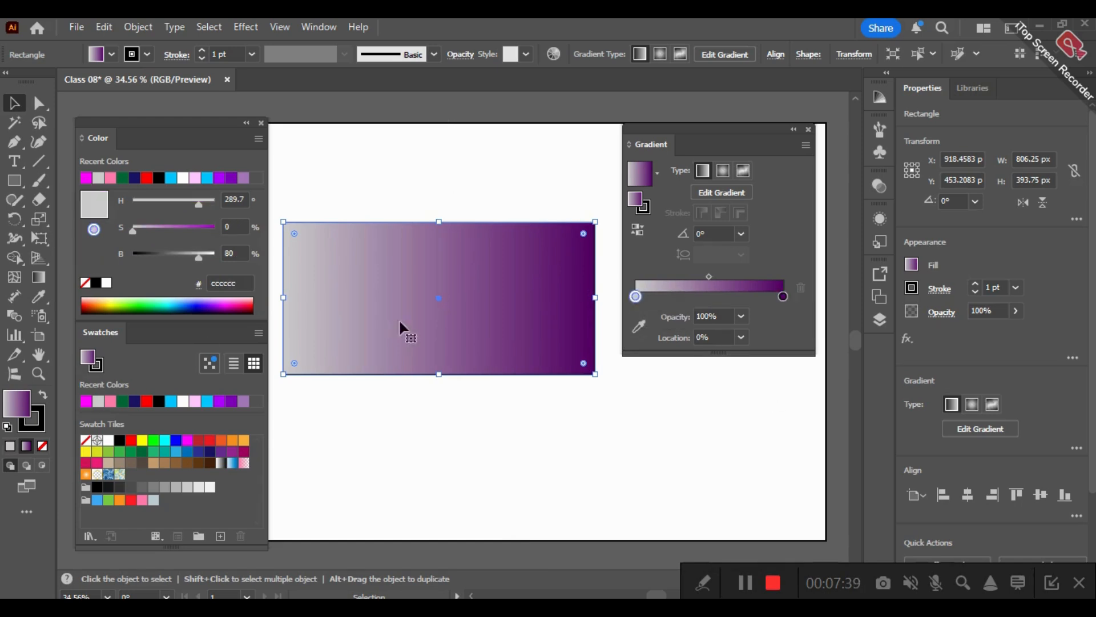
{"action": "left_click", "coordinate": [143, 440]}
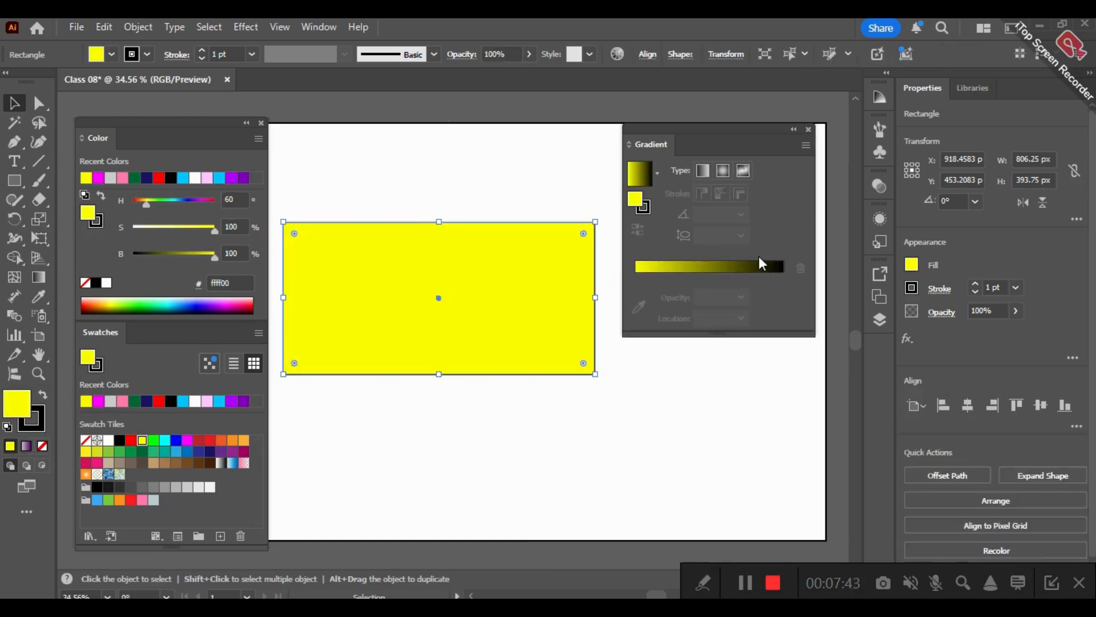
{"action": "left_click", "coordinate": [762, 261]}
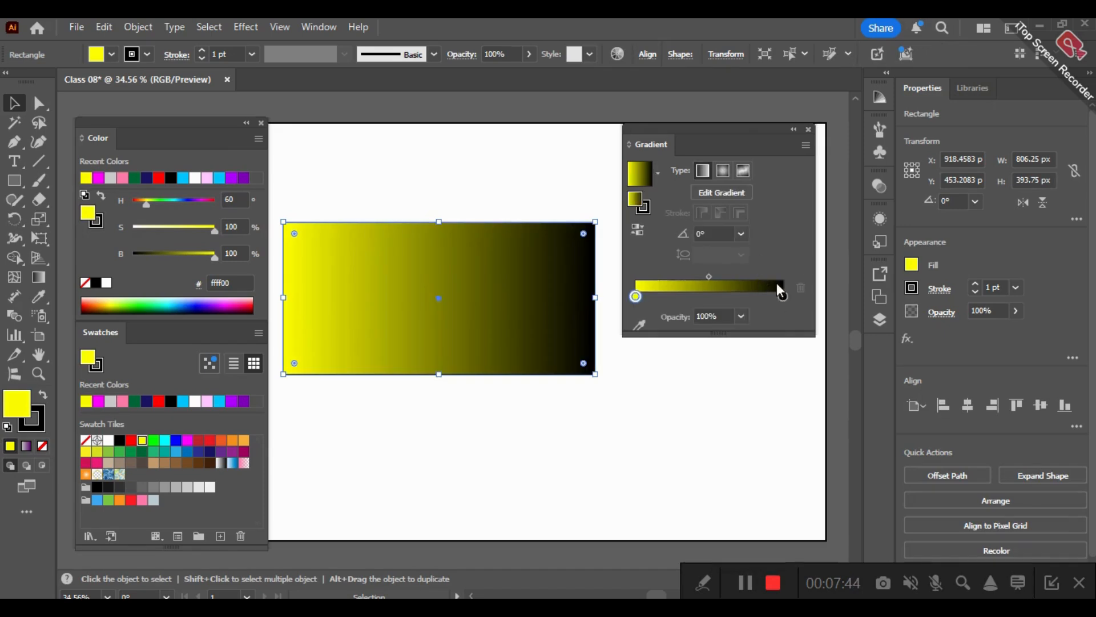
{"action": "left_click", "coordinate": [131, 440]}
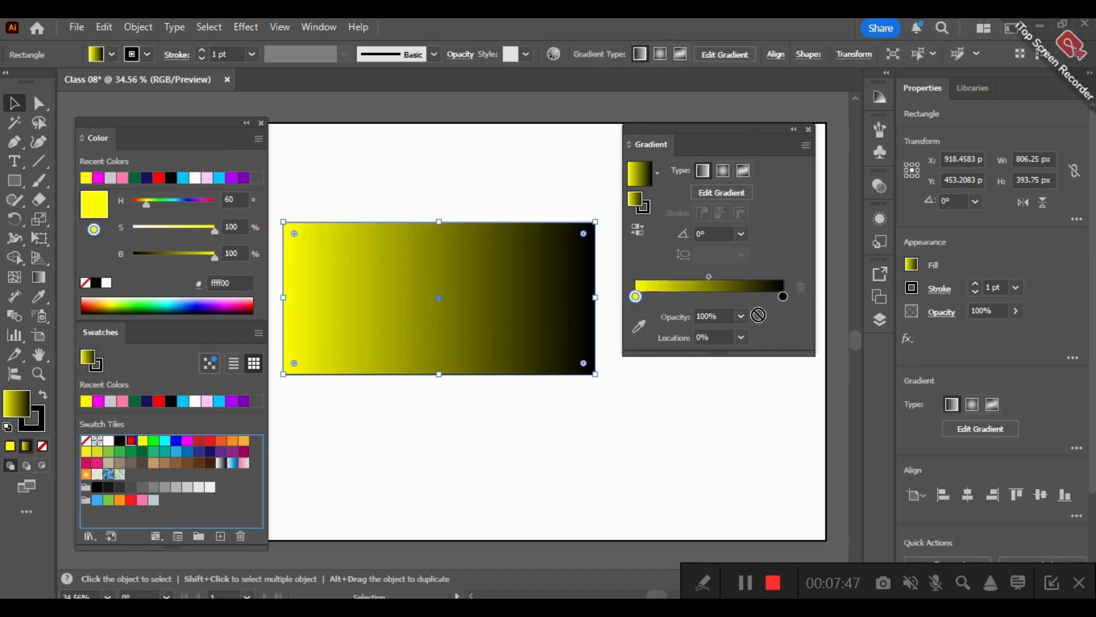
{"action": "left_click", "coordinate": [784, 297]}
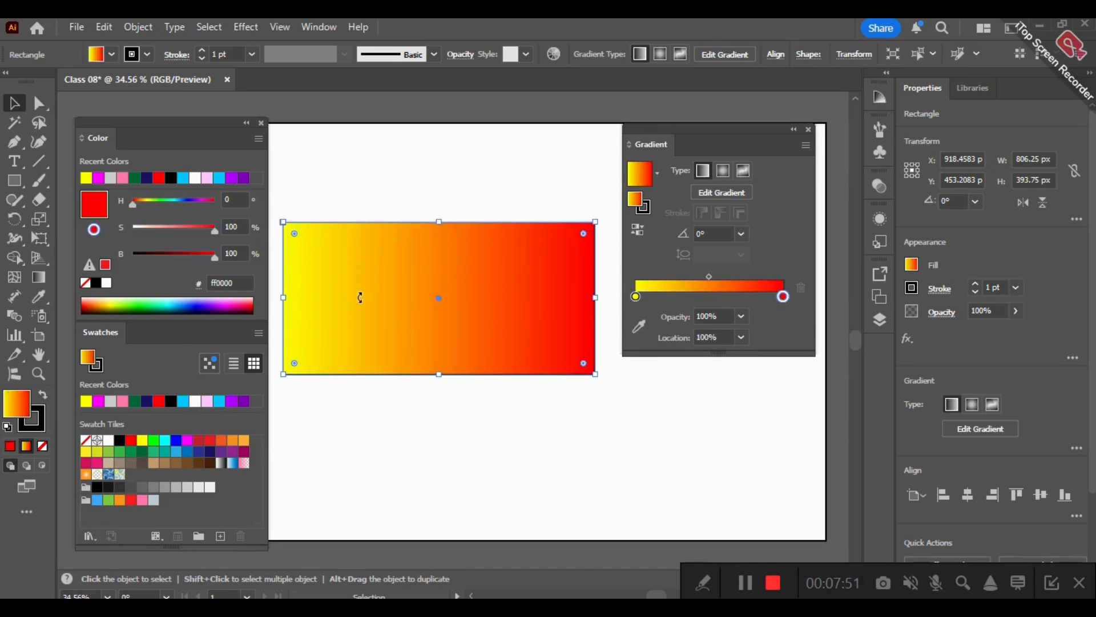
- Try gradient angles of 90°, -45° and 30° on the rectangle and return the angle to 0°
{"action": "left_click", "coordinate": [741, 234]}
{"action": "left_click", "coordinate": [757, 322]}
{"action": "left_click", "coordinate": [741, 233]}
{"action": "left_click", "coordinate": [749, 435]}
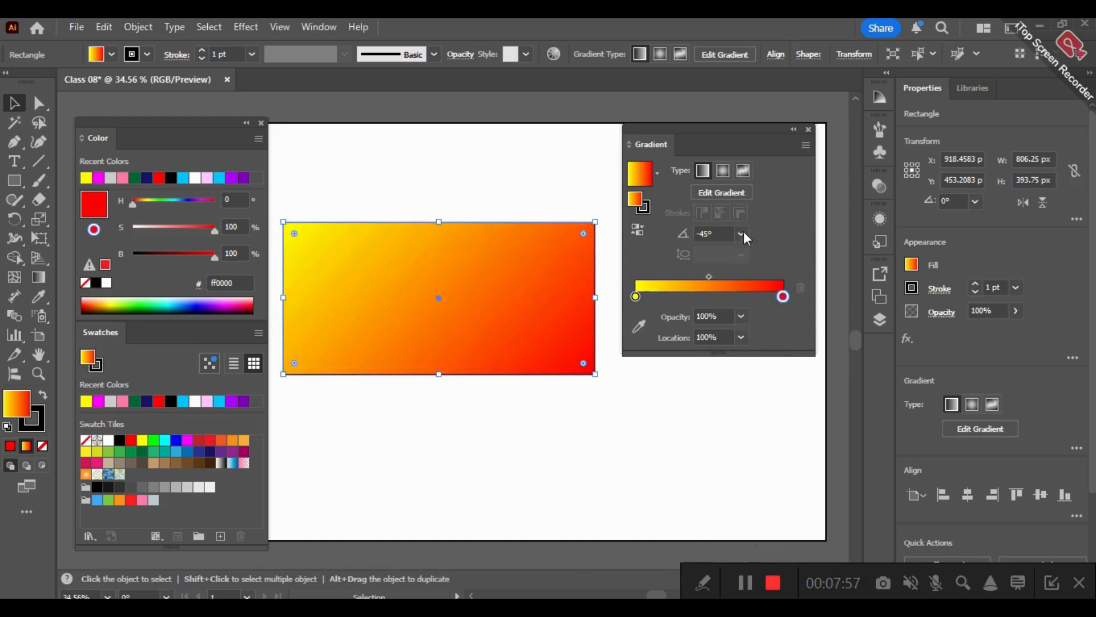
{"action": "left_click", "coordinate": [741, 233]}
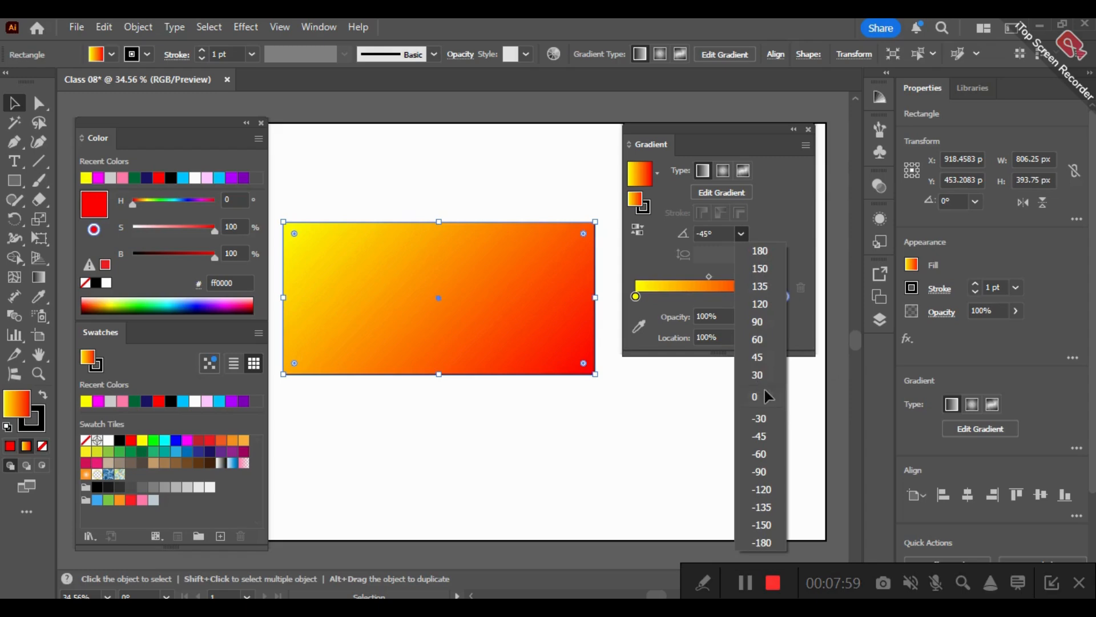
{"action": "left_click", "coordinate": [757, 374]}
{"action": "left_click", "coordinate": [741, 234]}
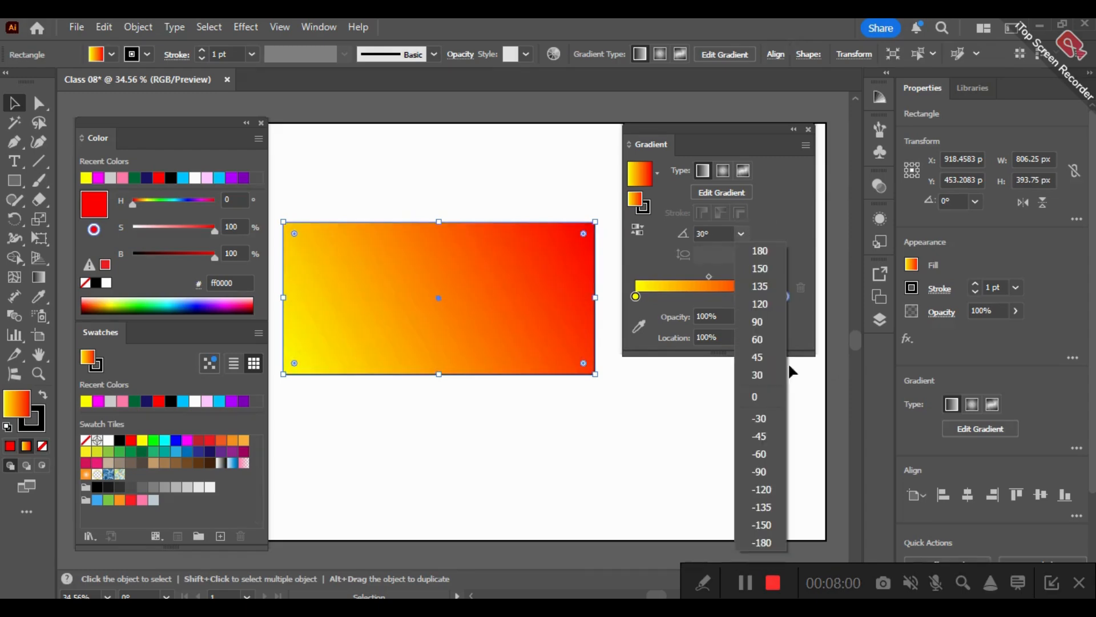
{"action": "left_click", "coordinate": [769, 397]}
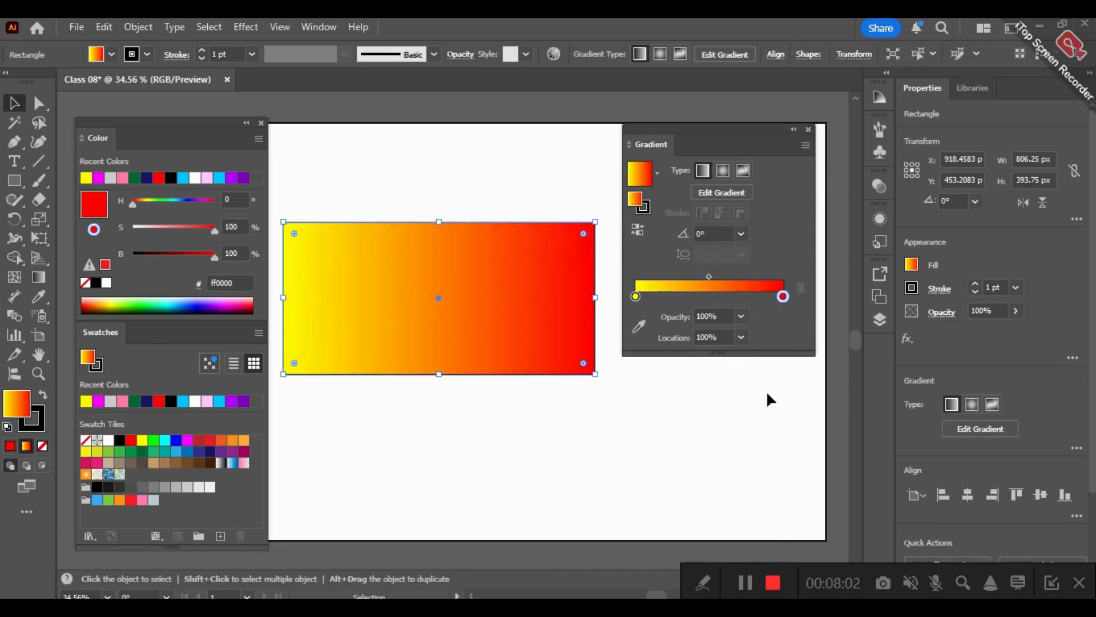
- Redraw the gradient horizontally across the rectangle with the Gradient tool and slide its midpoint toward the red stop
{"action": "left_click", "coordinate": [48, 275]}
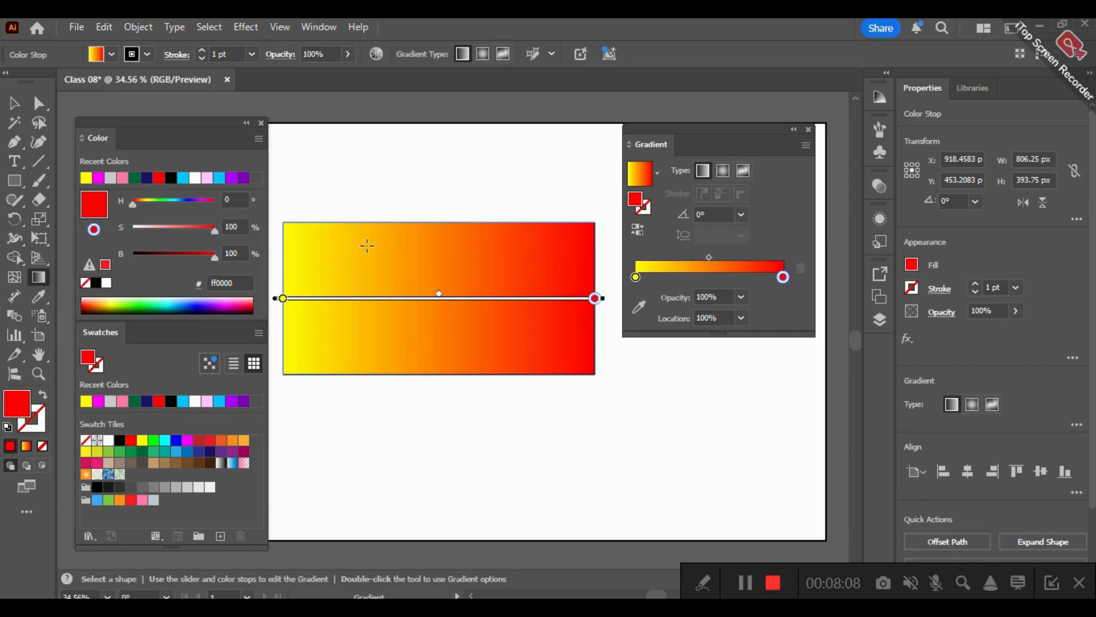
{"action": "left_click_drag", "start_coordinate": [311, 229], "coordinate": [620, 406]}
{"action": "mouse_move", "coordinate": [559, 274]}
{"action": "left_mouse_down"}
{"action": "mouse_move", "coordinate": [287, 321]}
{"action": "mouse_move", "coordinate": [614, 288]}
{"action": "mouse_move", "coordinate": [592, 298]}
{"action": "left_mouse_up"}
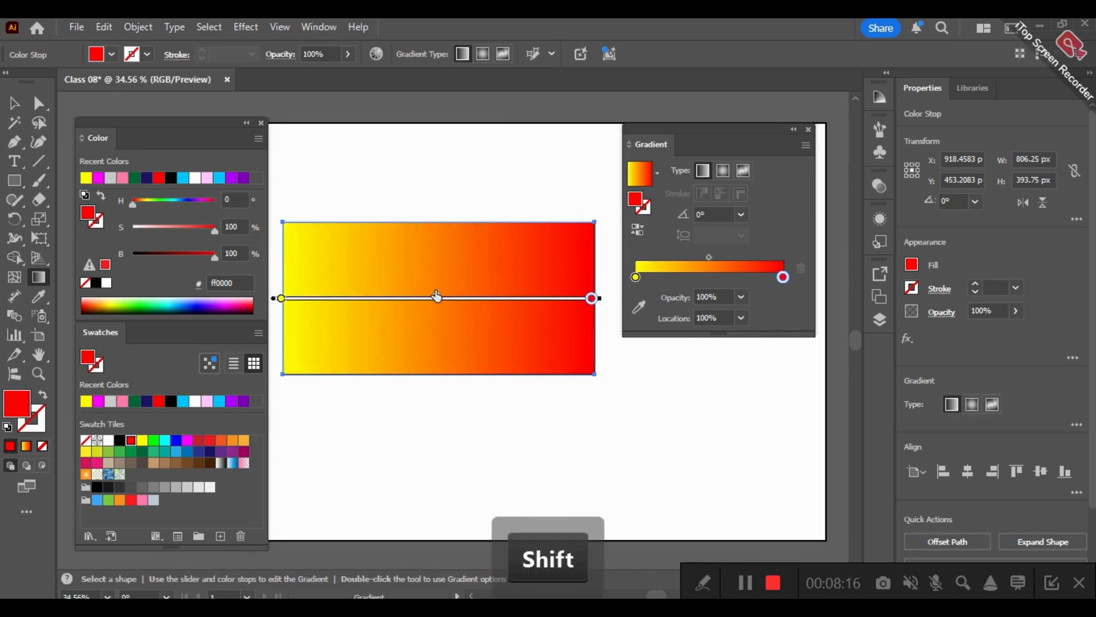
{"action": "left_click", "coordinate": [281, 298]}
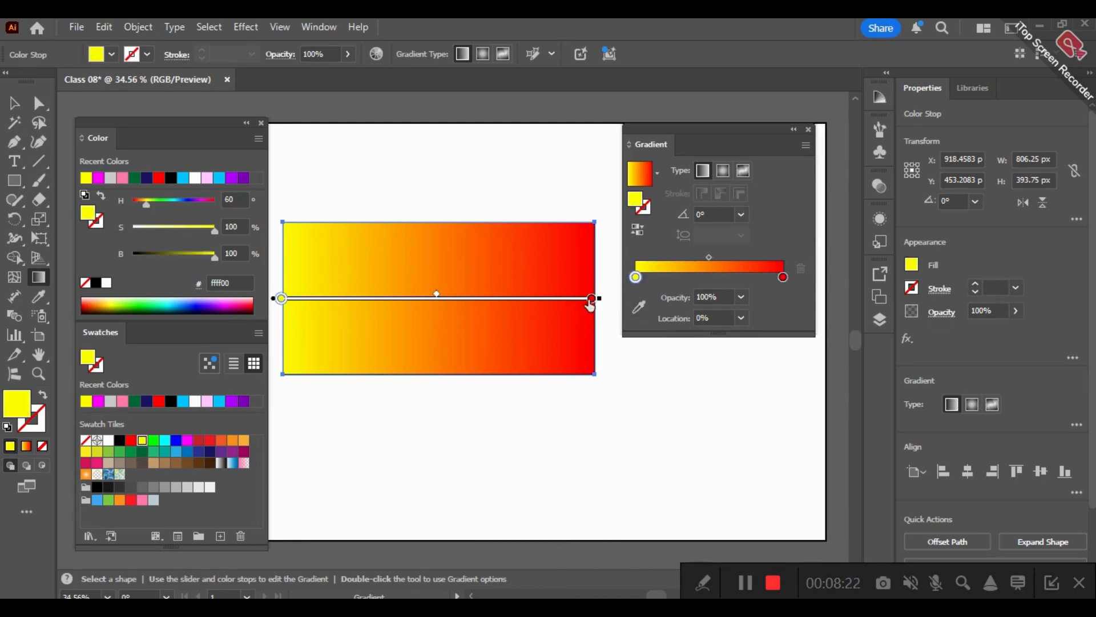
{"action": "left_click_drag", "start_coordinate": [439, 298], "coordinate": [501, 229]}
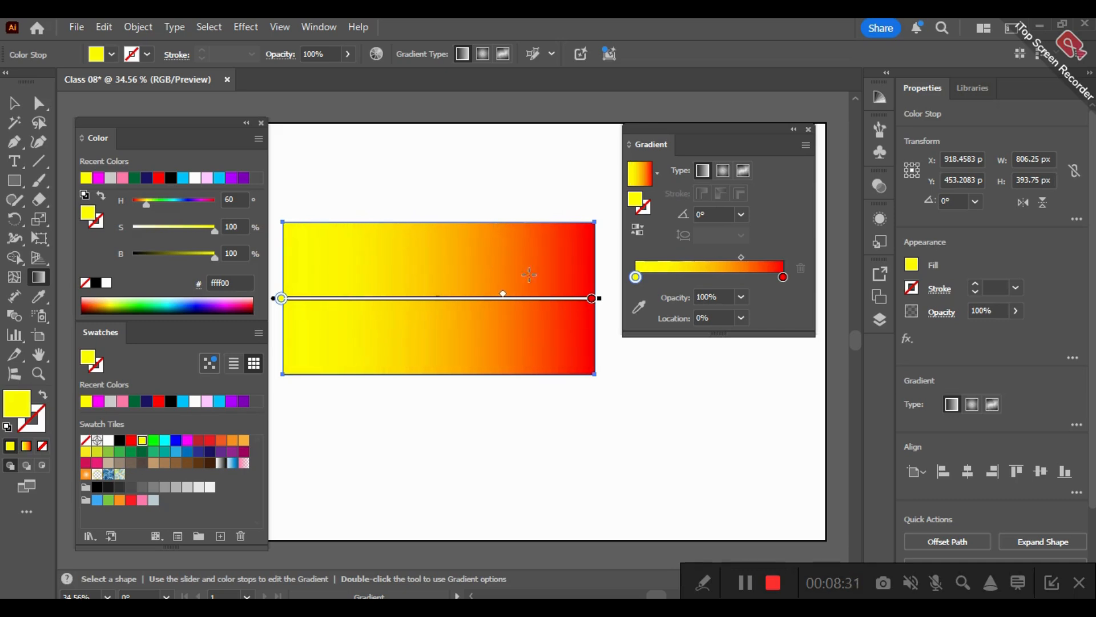
- Try a 50% location on the yellow stop, undo it and set the gradient midpoint's location to 50%
{"action": "left_click", "coordinate": [741, 317]}
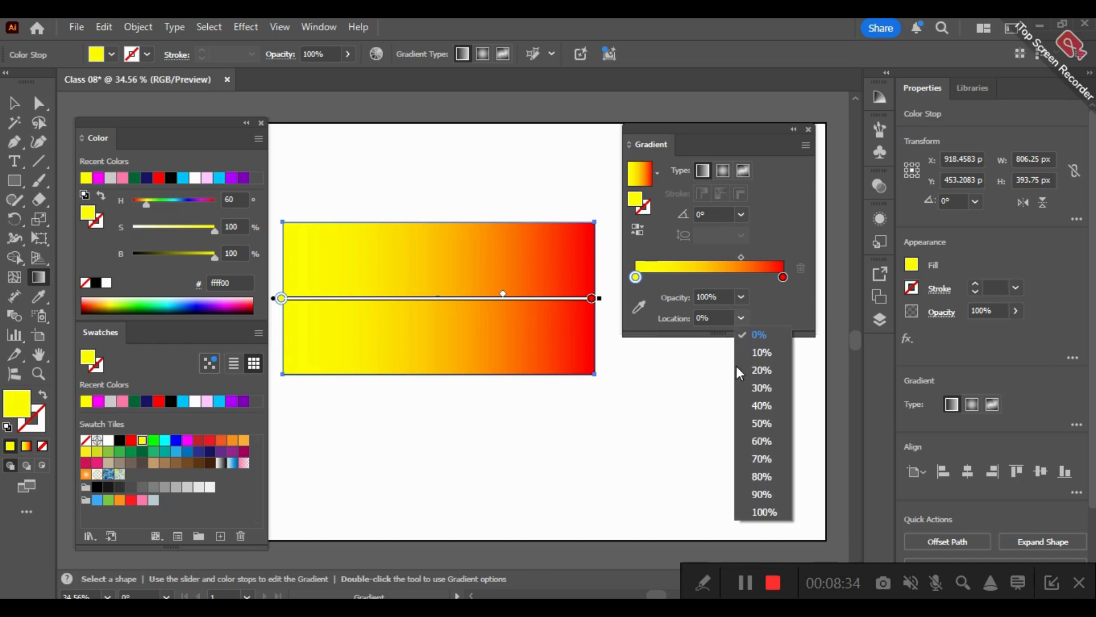
{"action": "left_click", "coordinate": [762, 424]}
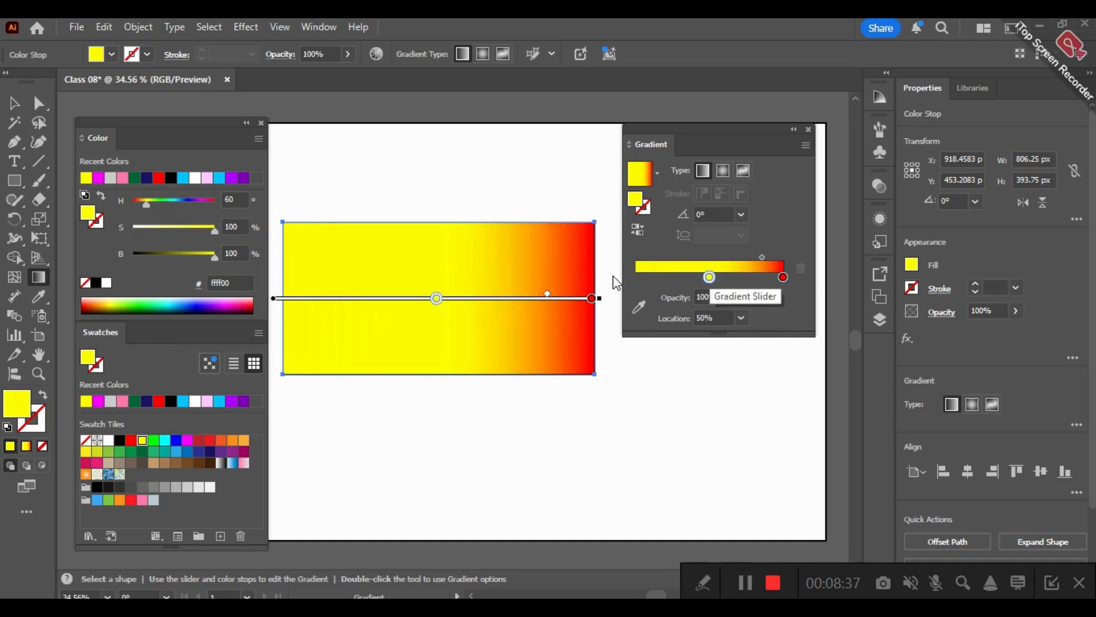
{"action": "key", "text": "ctrl+z"}
{"action": "left_click", "coordinate": [741, 259]}
{"action": "left_click", "coordinate": [741, 317]}
{"action": "left_click", "coordinate": [762, 423]}
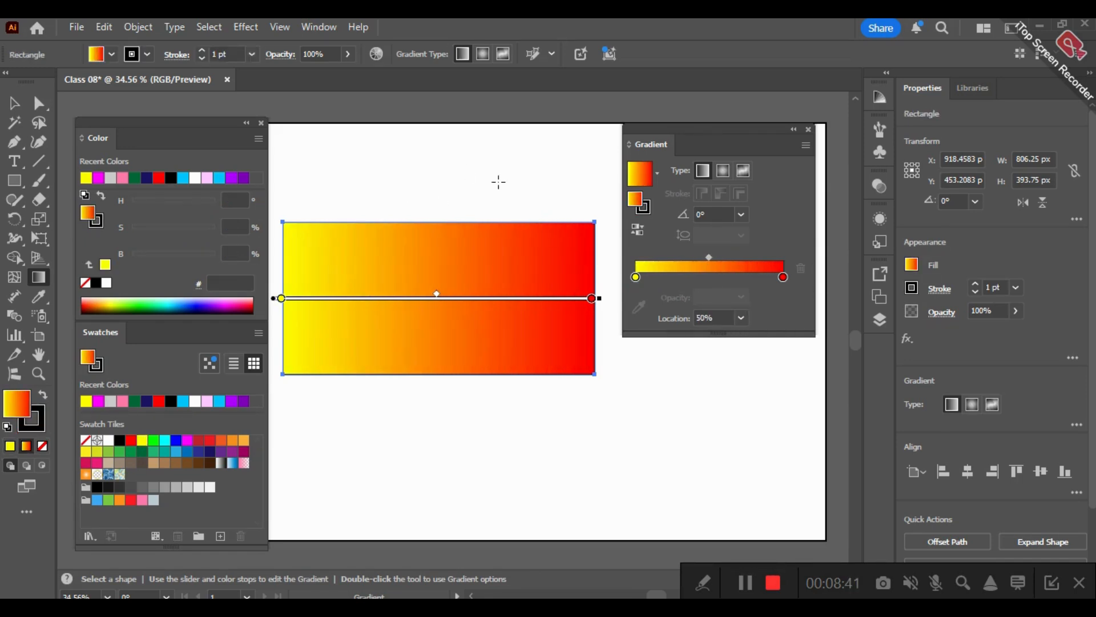
- Redraw the gradient along both diagonals of the rectangle and finally straight down at -90° from its upper edge to well below it
{"action": "left_click_drag", "start_coordinate": [287, 233], "coordinate": [580, 359]}
{"action": "left_click_drag", "start_coordinate": [577, 245], "coordinate": [297, 363]}
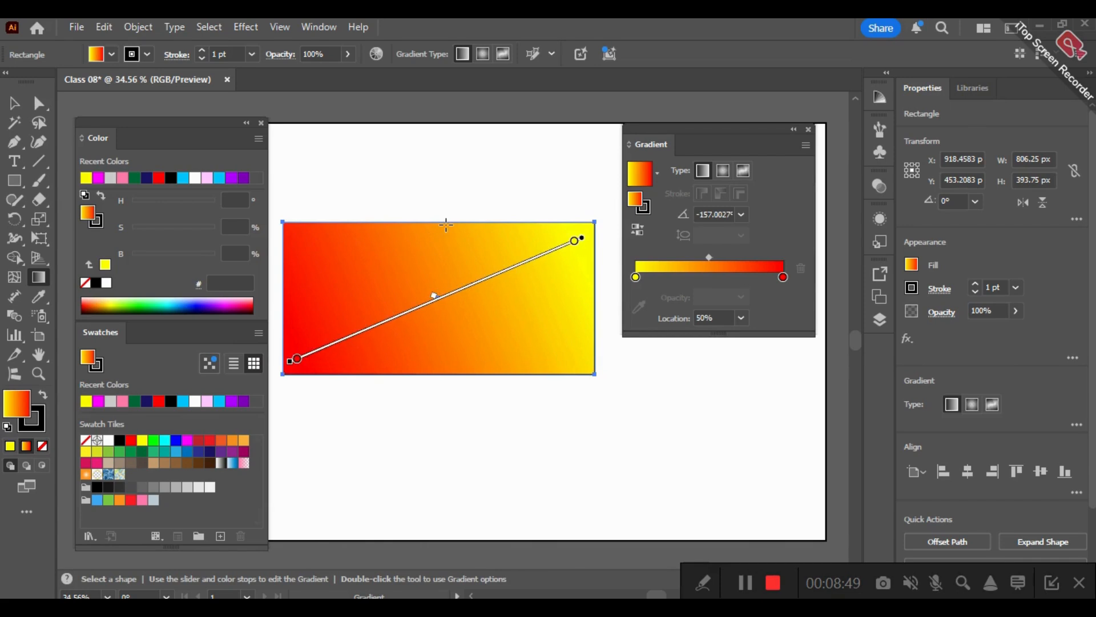
{"action": "mouse_move", "coordinate": [446, 225]}
{"action": "left_mouse_down"}
{"action": "mouse_move", "coordinate": [474, 397]}
{"action": "mouse_move", "coordinate": [464, 503]}
{"action": "left_mouse_up"}
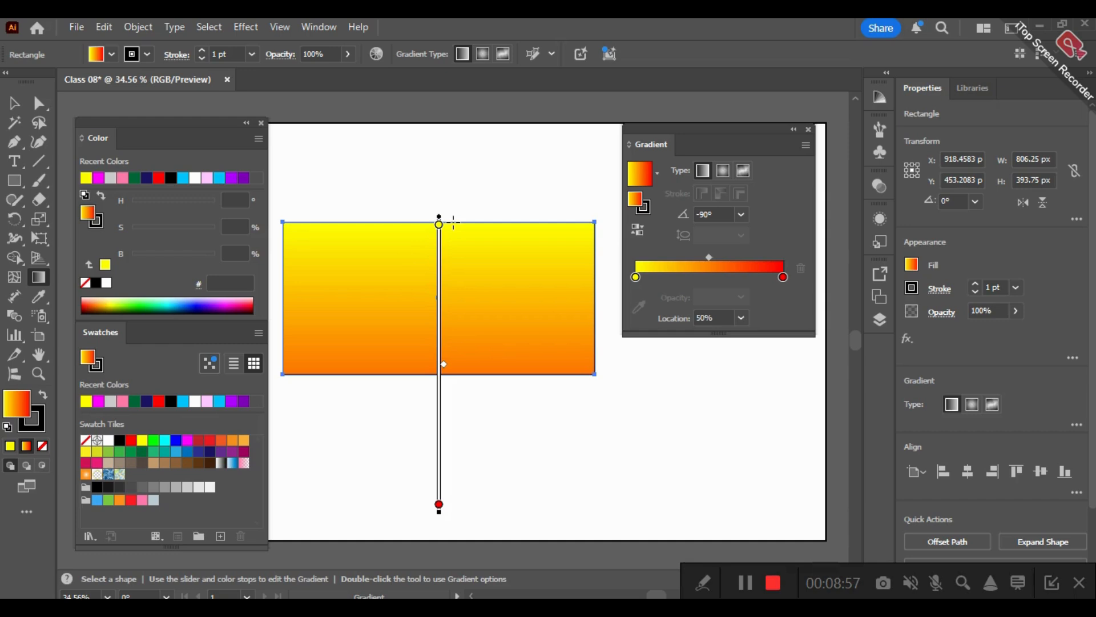
- Redraw the gradient straight down from the rectangle's upper to lower edge, try its midpoint at about 71% and undo that
{"action": "left_click_drag", "start_coordinate": [454, 222], "coordinate": [466, 370]}
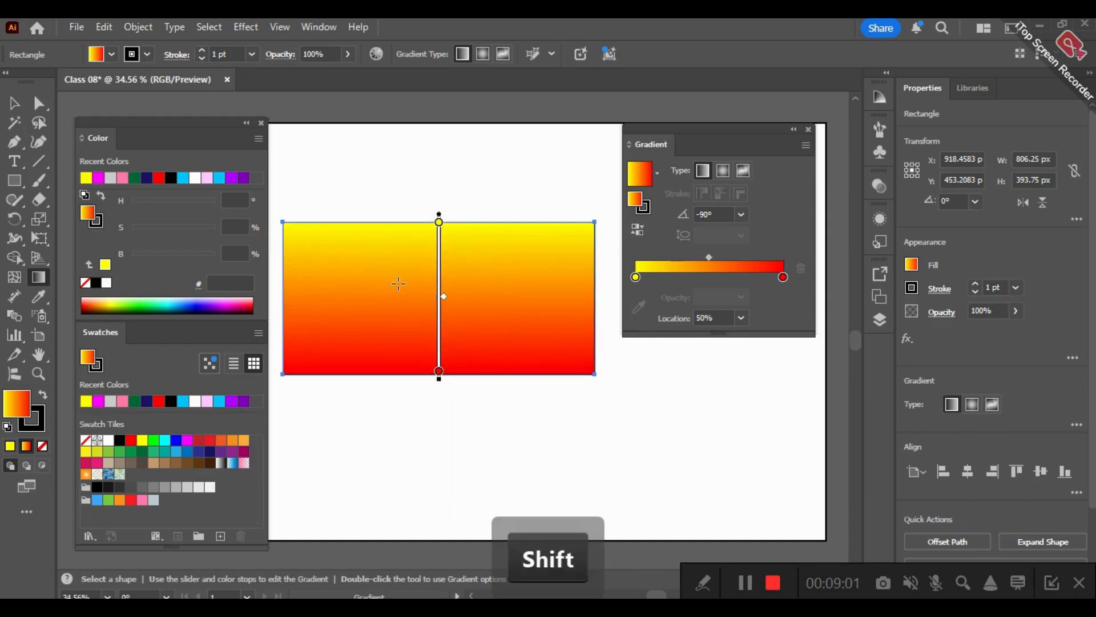
{"action": "left_click_drag", "start_coordinate": [709, 257], "coordinate": [740, 258]}
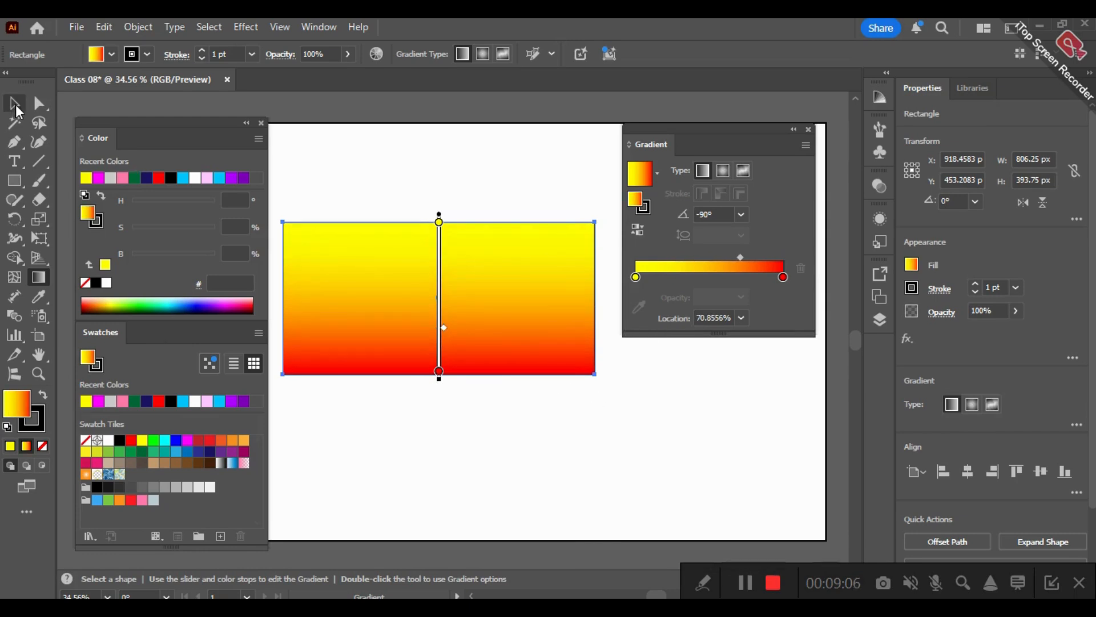
{"action": "key", "text": "ctrl+z"}
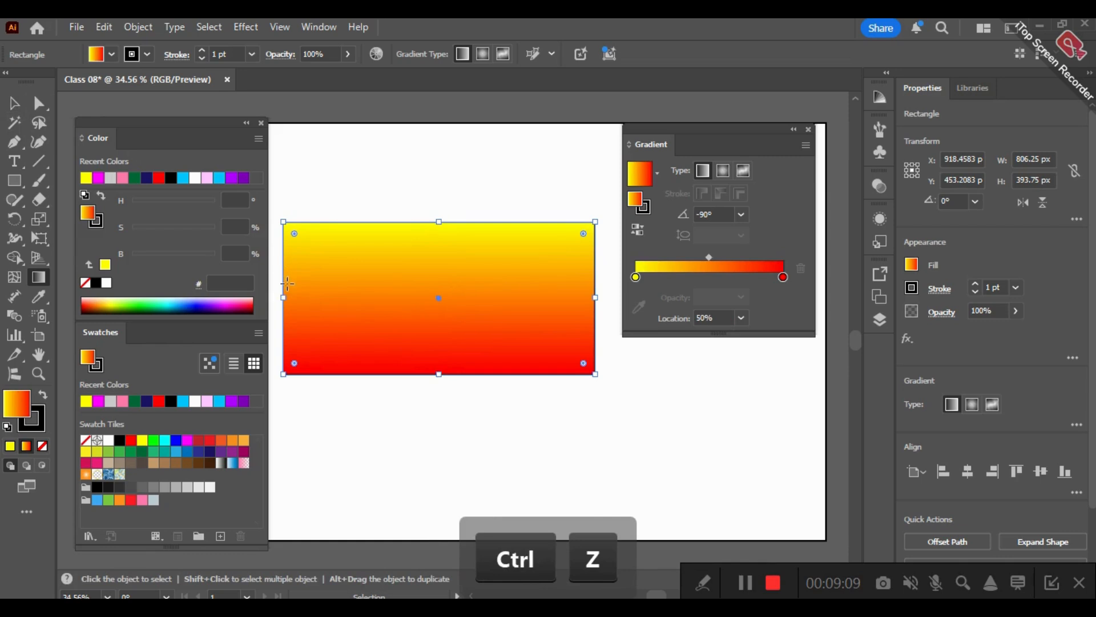
- Redraw the gradient horizontally at 0° across the full width of the rectangle and deselect it
{"action": "left_click_drag", "start_coordinate": [279, 298], "coordinate": [597, 282]}
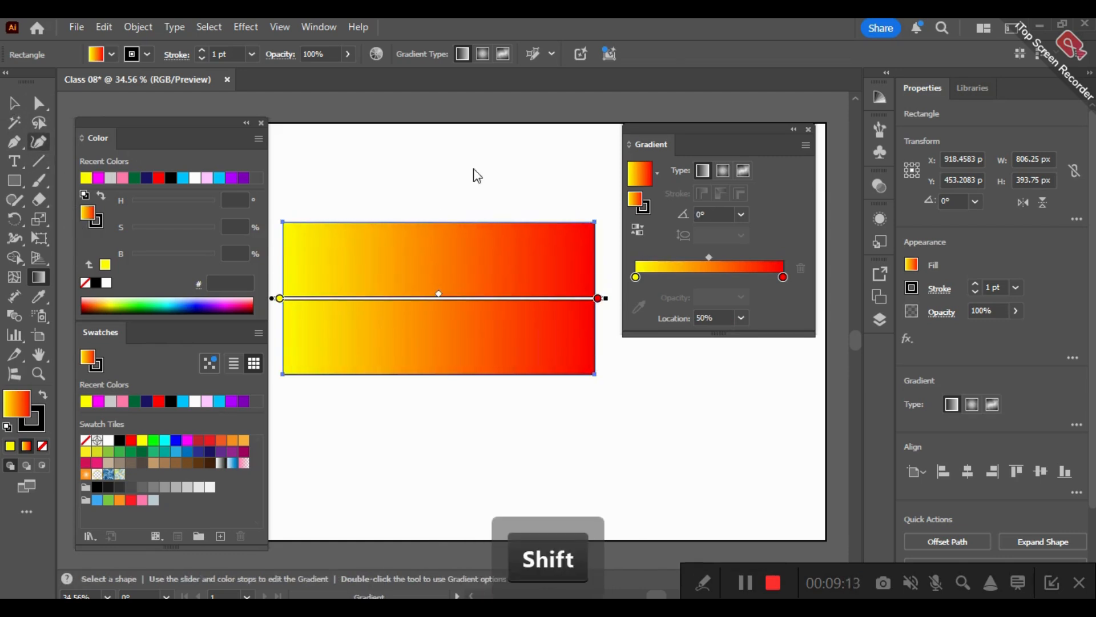
{"action": "key", "text": "v"}
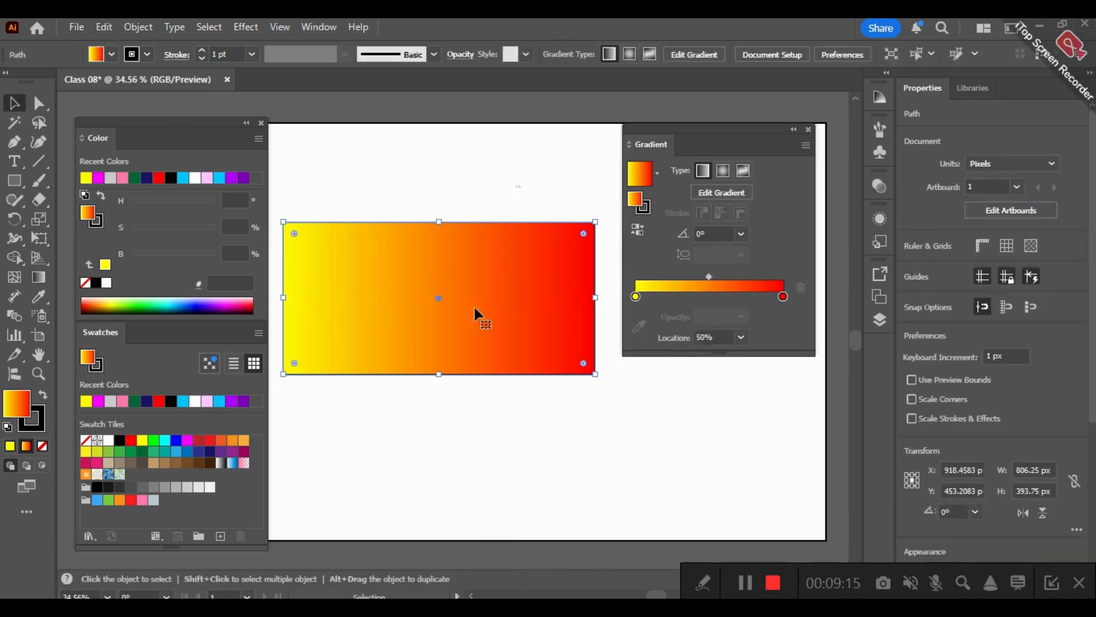
{"action": "key", "text": "ctrl+shift+a"}
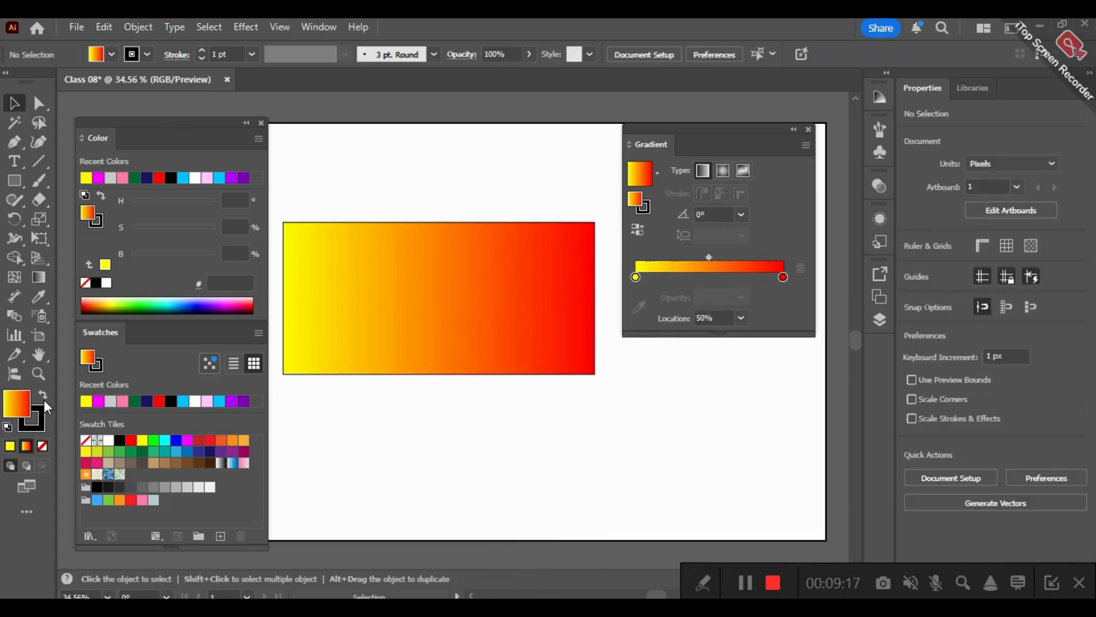
- Stack the Color and Swatches panels above the Gradient panel and move the group clear of the artboard
{"action": "left_click", "coordinate": [38, 373]}
{"action": "left_click", "coordinate": [360, 316], "text": "alt"}
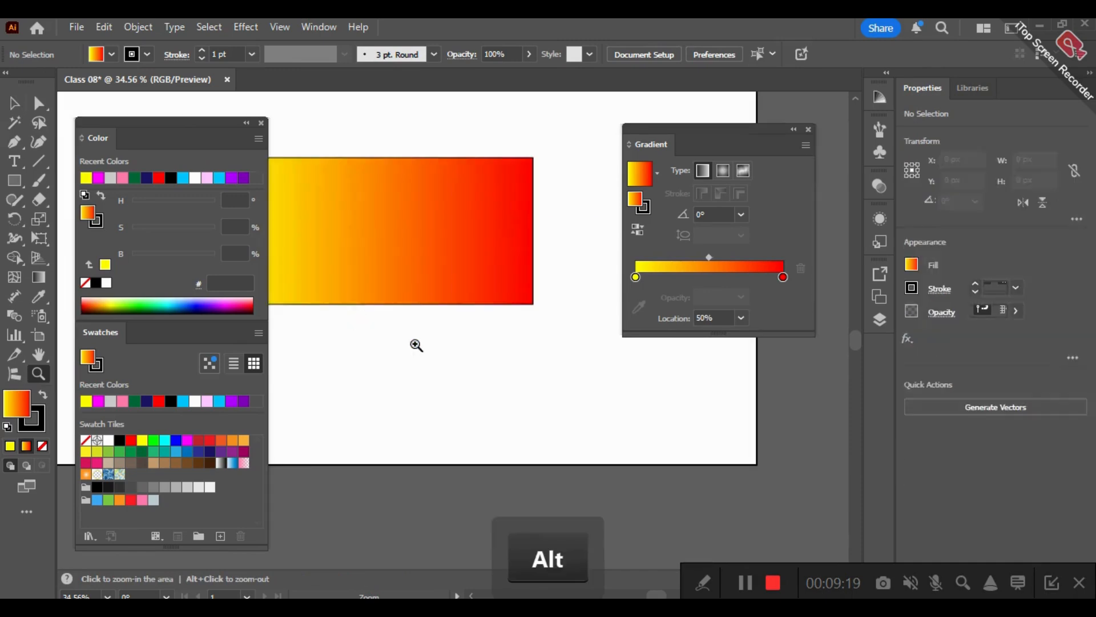
{"action": "left_click", "coordinate": [438, 364], "text": "alt"}
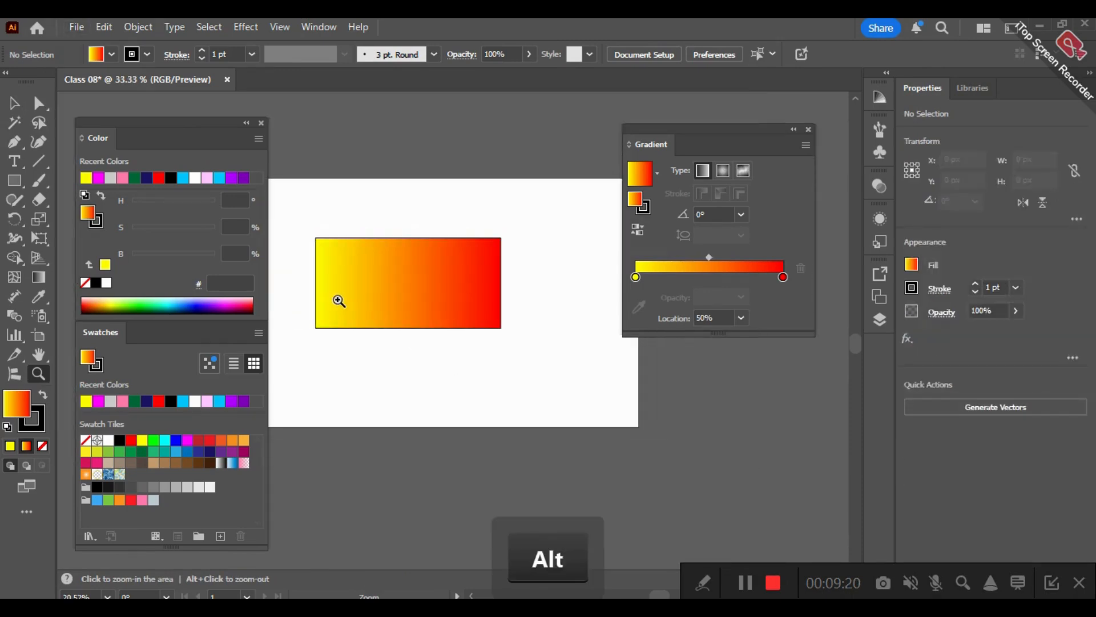
{"action": "left_click_drag", "start_coordinate": [456, 251], "coordinate": [518, 318]}
{"action": "left_click_drag", "start_coordinate": [165, 140], "coordinate": [715, 494]}
{"action": "left_click_drag", "start_coordinate": [735, 136], "coordinate": [703, 552]}
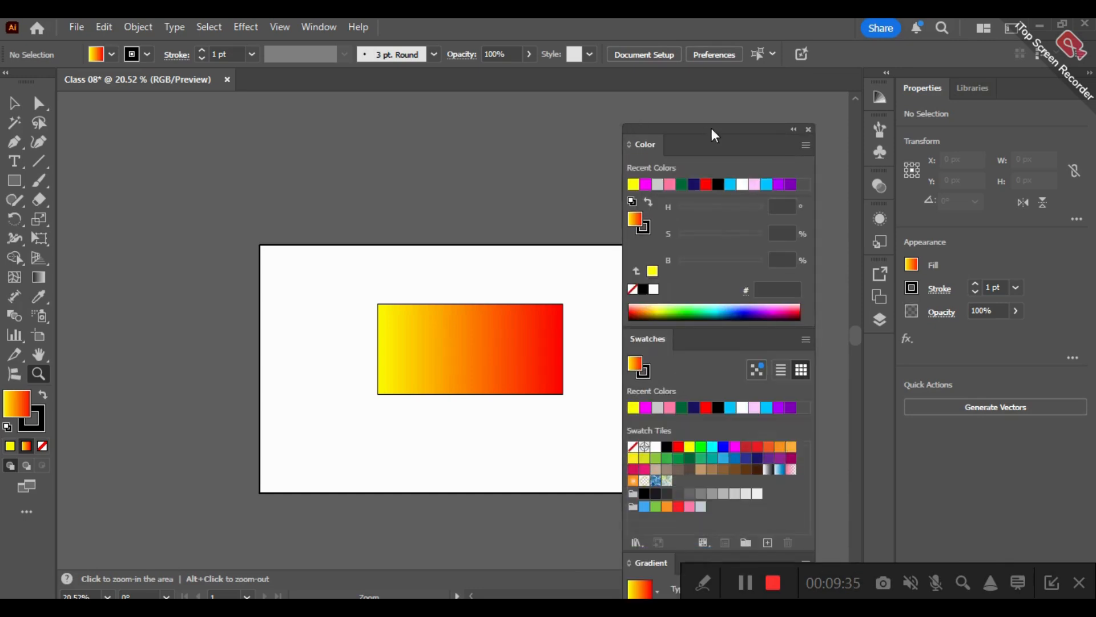
{"action": "left_click_drag", "start_coordinate": [722, 130], "coordinate": [767, 60]}
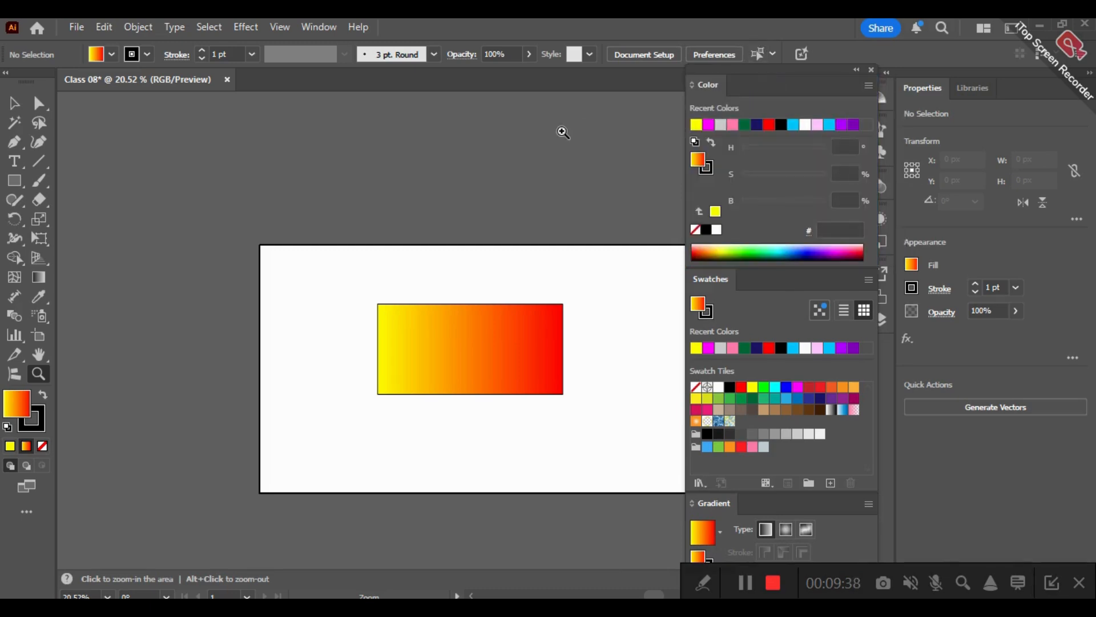
- Move the gradient rectangle off the artboard into the empty canvas above it, about -500 px horizontally and -976 px vertically
{"action": "left_click", "coordinate": [585, 127]}
{"action": "key", "text": "space"}
{"action": "left_click_drag", "start_coordinate": [543, 321], "coordinate": [594, 230]}
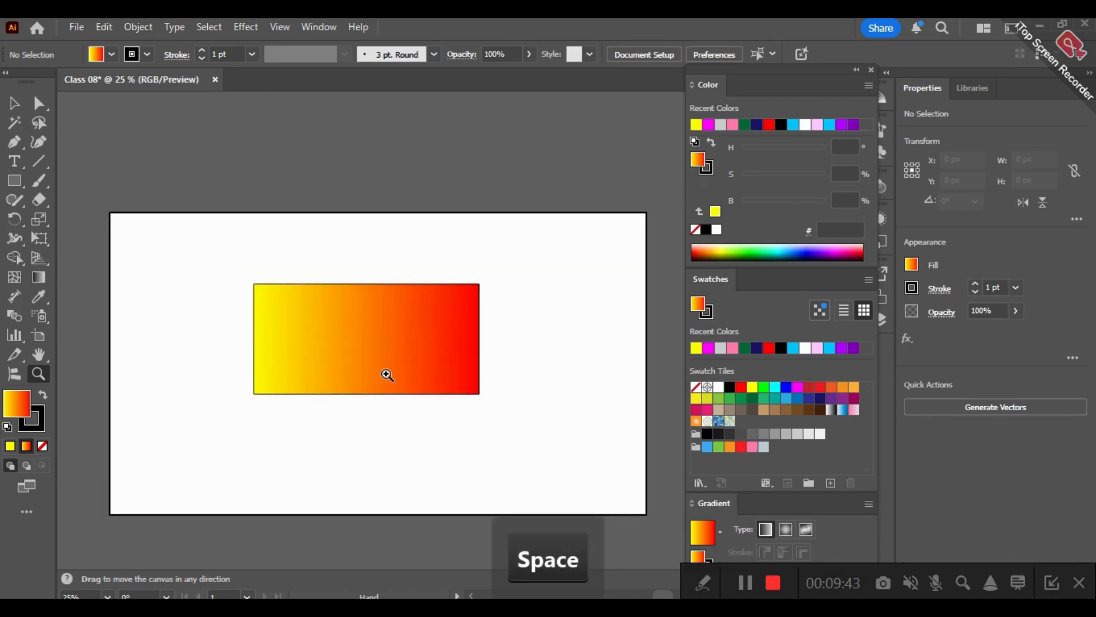
{"action": "left_click", "coordinate": [387, 375]}
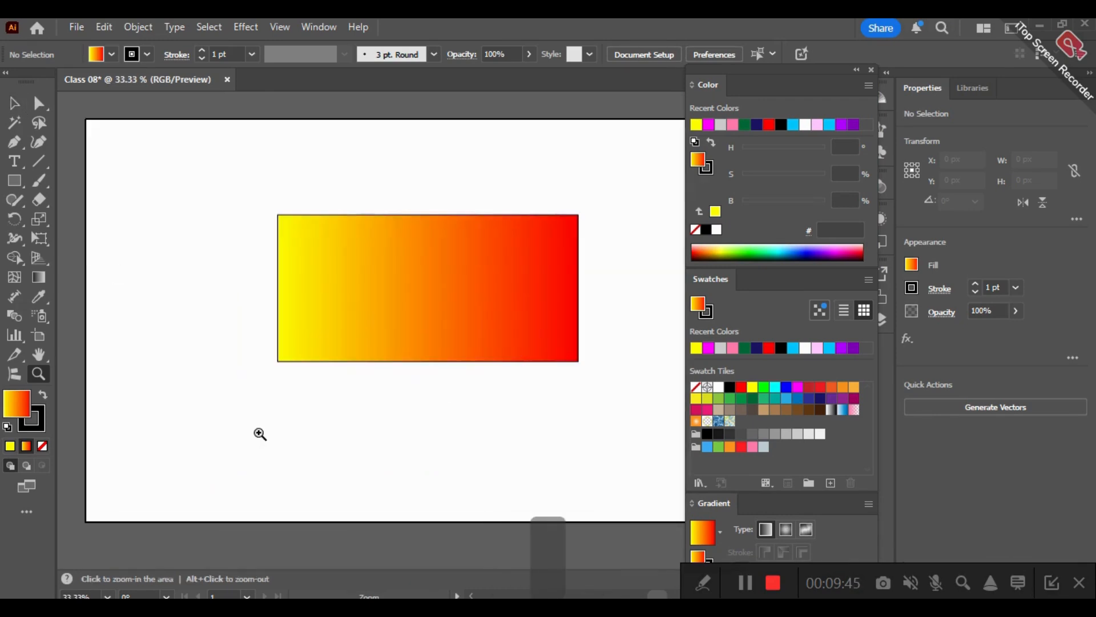
{"action": "left_click", "coordinate": [352, 399], "text": "alt"}
{"action": "key", "text": "space"}
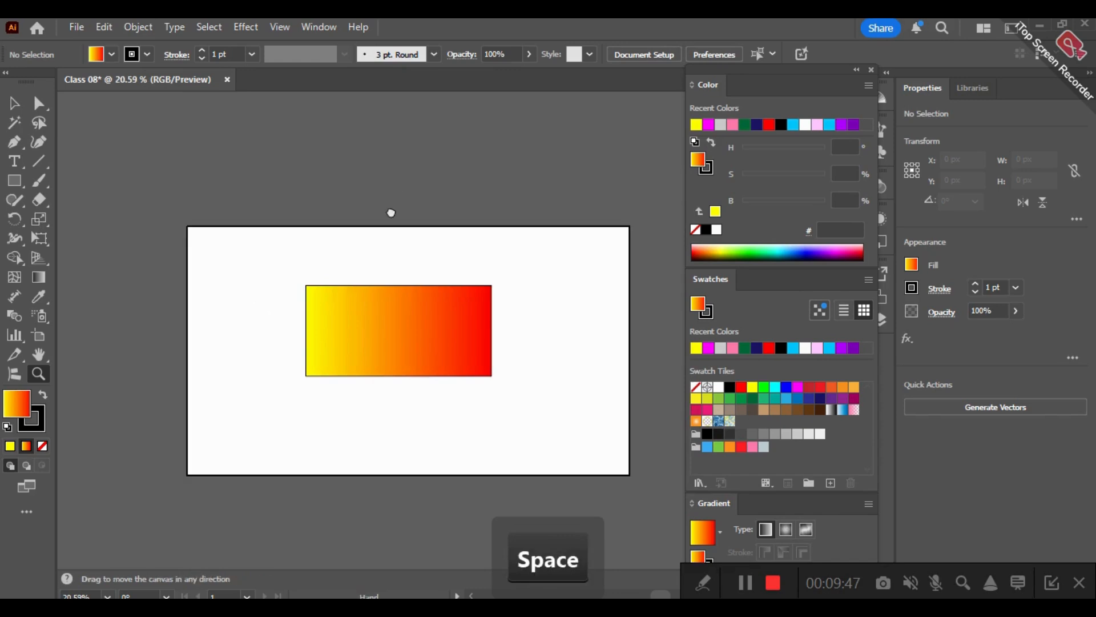
{"action": "left_click_drag", "start_coordinate": [391, 212], "coordinate": [352, 237]}
{"action": "left_click", "coordinate": [14, 103]}
{"action": "left_click_drag", "start_coordinate": [349, 337], "coordinate": [628, 252]}
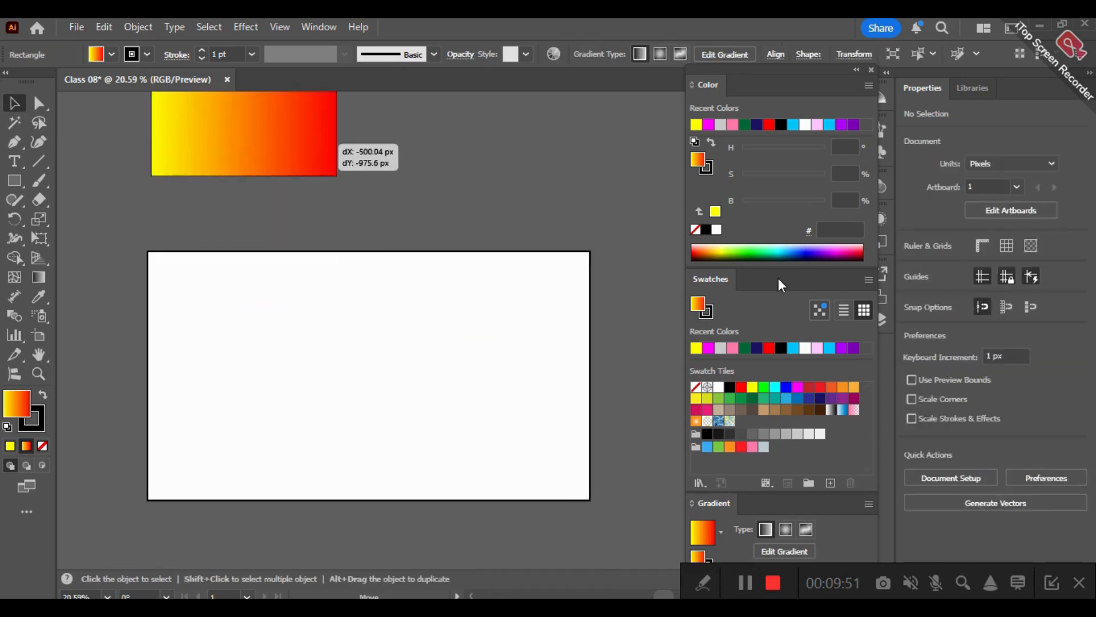
- Dock the Swatches and Color panels as icons and leave only the Gradient panel floating beside the artboard
{"action": "left_click_drag", "start_coordinate": [692, 286], "coordinate": [871, 331]}
{"action": "left_click_drag", "start_coordinate": [796, 285], "coordinate": [882, 389]}
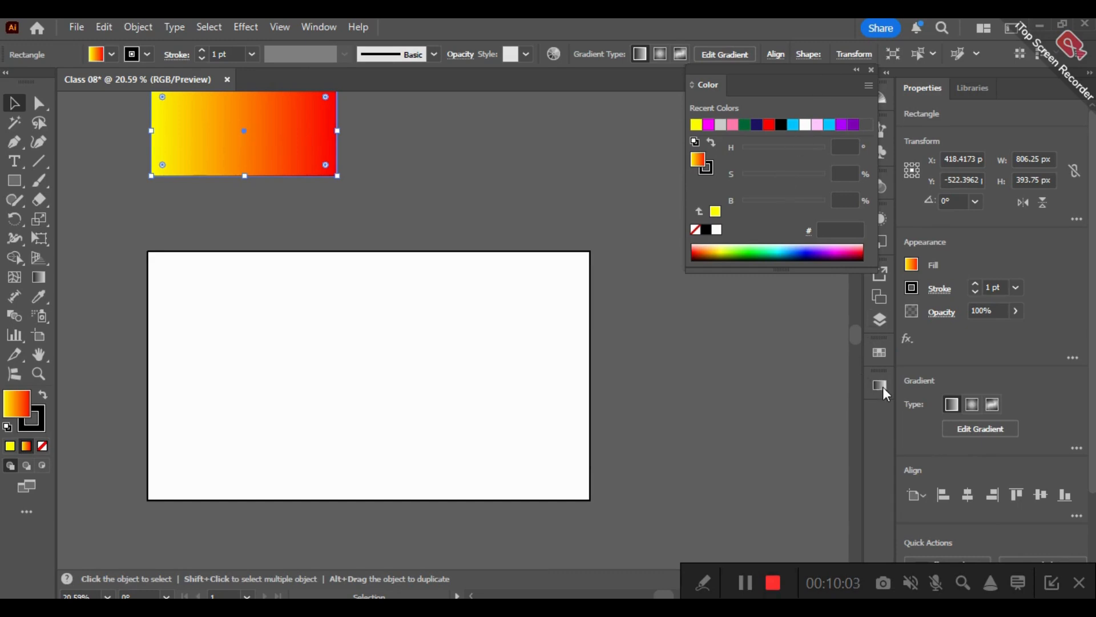
{"action": "left_click_drag", "start_coordinate": [780, 85], "coordinate": [880, 385]}
{"action": "left_click_drag", "start_coordinate": [584, 291], "coordinate": [757, 139]}
{"action": "left_click", "coordinate": [756, 132]}
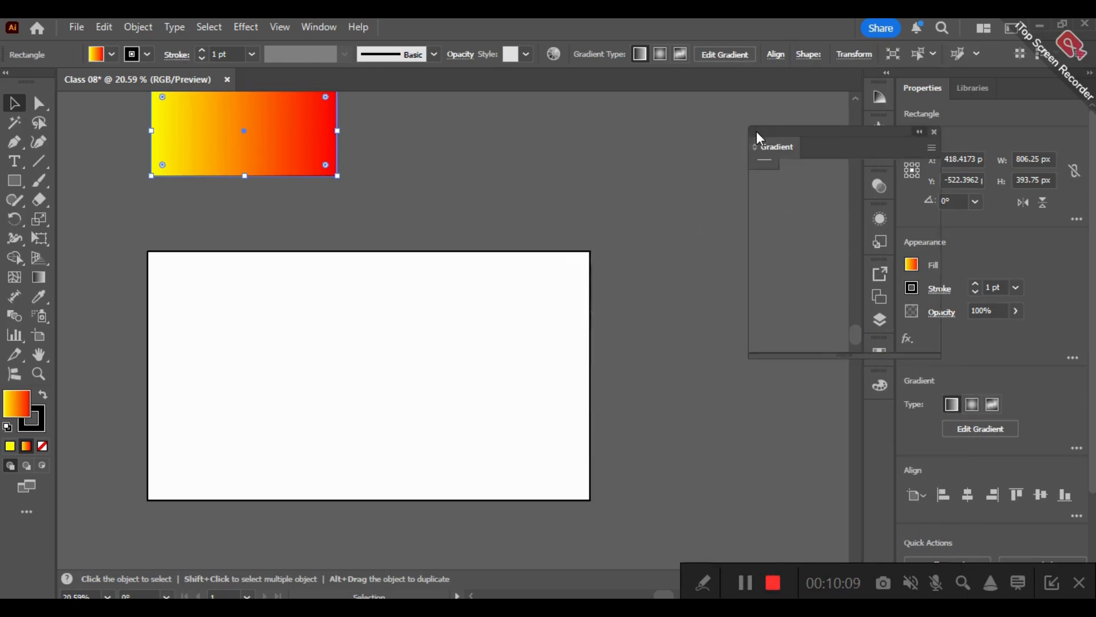
{"action": "left_click_drag", "start_coordinate": [842, 150], "coordinate": [708, 140]}
- Shift the rectangle just above the artboard's upper-left corner and draw a circle about 699 px wide, centred vertically on the artboard
{"action": "left_click_drag", "start_coordinate": [288, 126], "coordinate": [235, 163]}
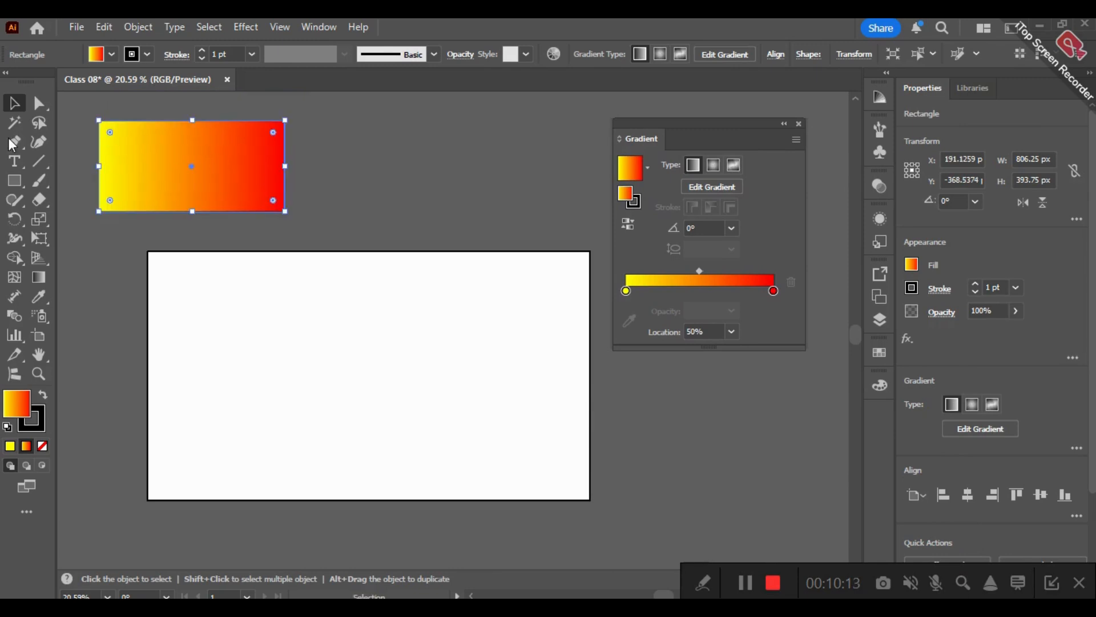
{"action": "left_click", "coordinate": [17, 181]}
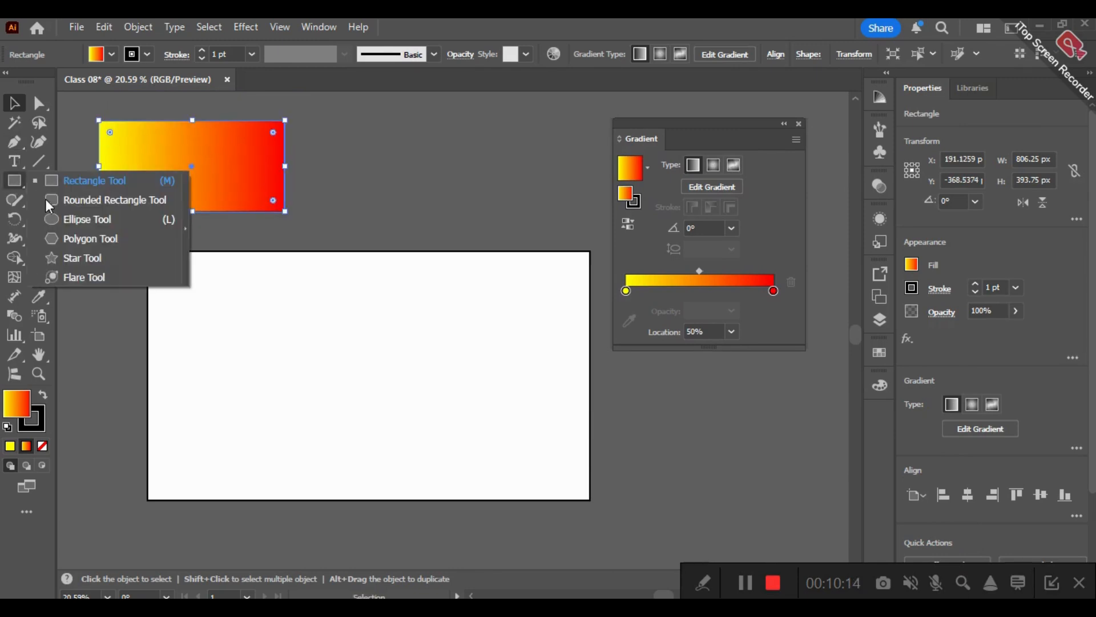
{"action": "left_click", "coordinate": [86, 217]}
{"action": "left_click_drag", "start_coordinate": [292, 341], "coordinate": [455, 486]}
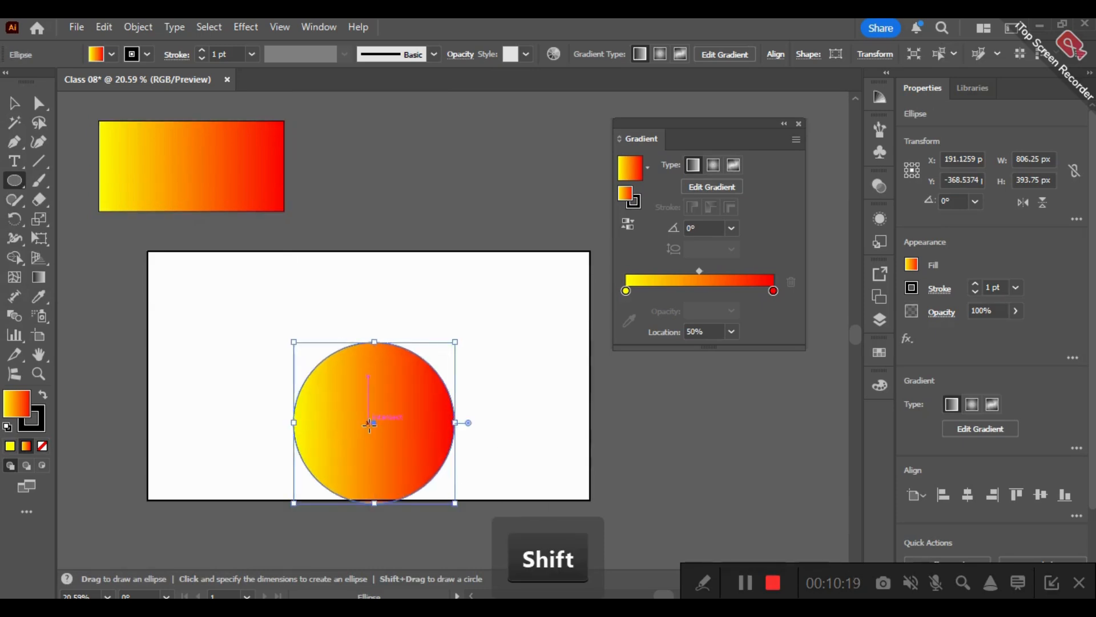
{"action": "left_click_drag", "start_coordinate": [374, 422], "coordinate": [375, 375]}
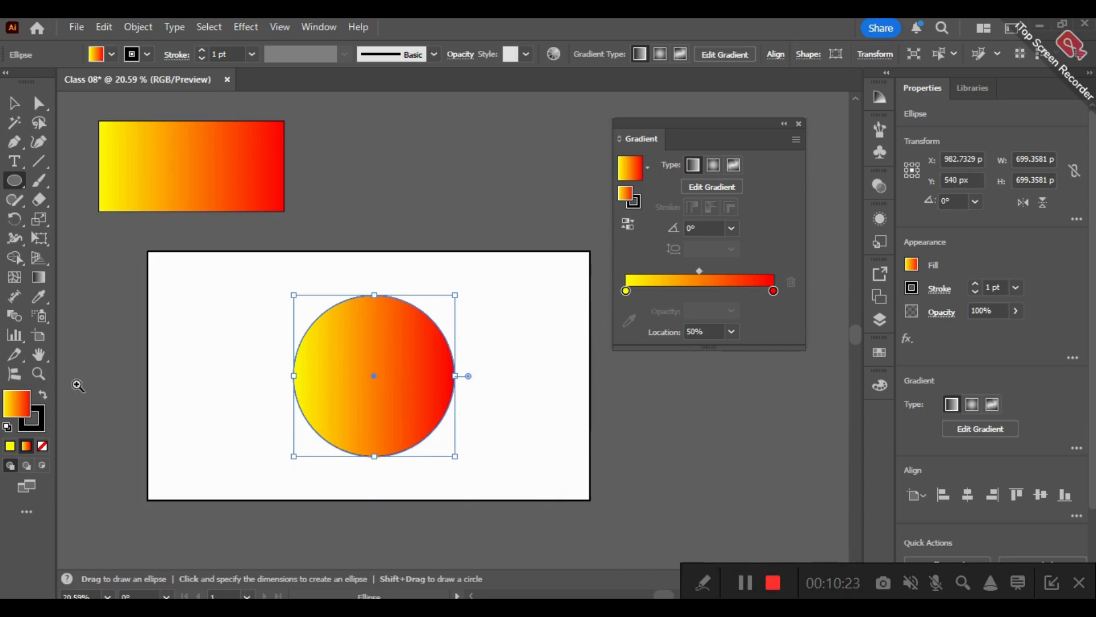
- Select the circle on the artboard and change its fill to a radial gradient
{"action": "left_click", "coordinate": [39, 373]}
{"action": "left_click_drag", "start_coordinate": [515, 483], "coordinate": [600, 487]}
{"action": "key", "text": "space"}
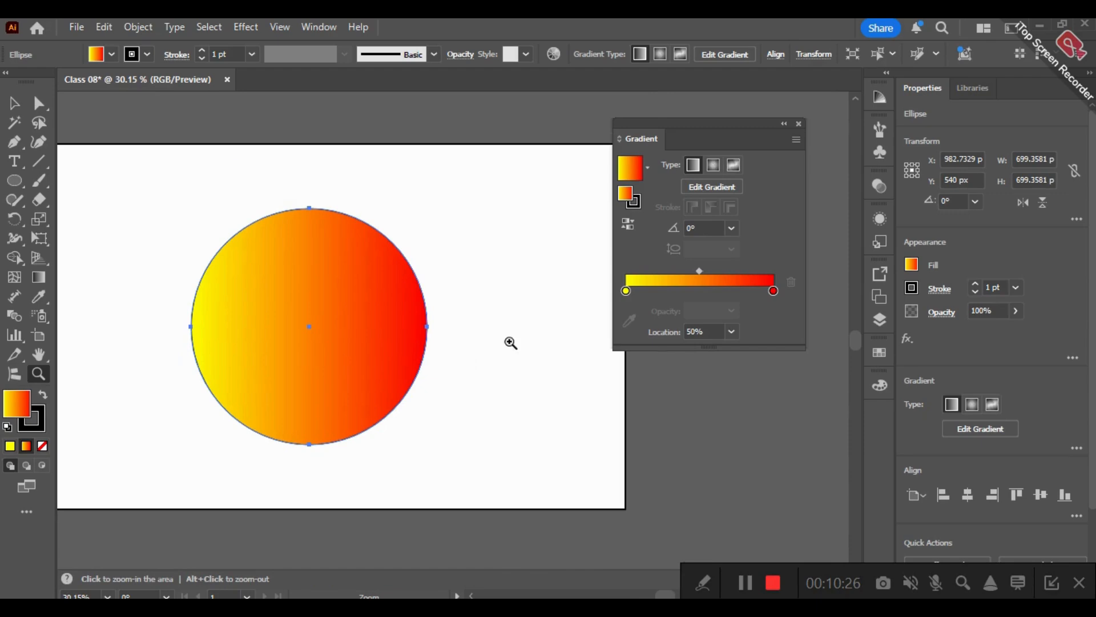
{"action": "left_click_drag", "start_coordinate": [467, 363], "coordinate": [525, 376]}
{"action": "left_click", "coordinate": [15, 103]}
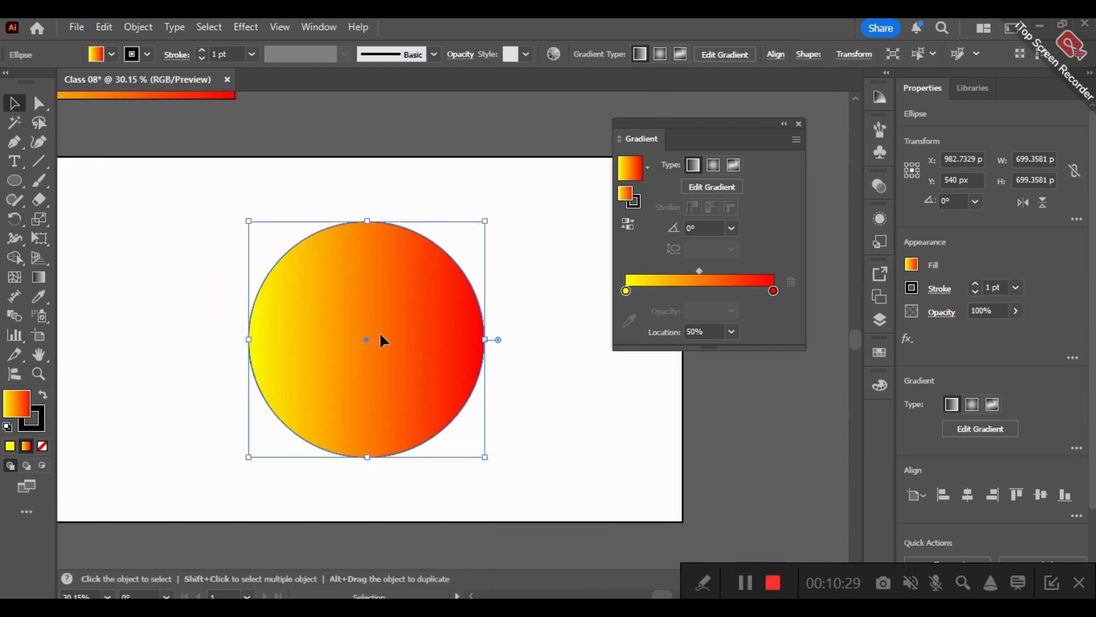
{"action": "left_click", "coordinate": [509, 301]}
{"action": "left_click", "coordinate": [393, 346]}
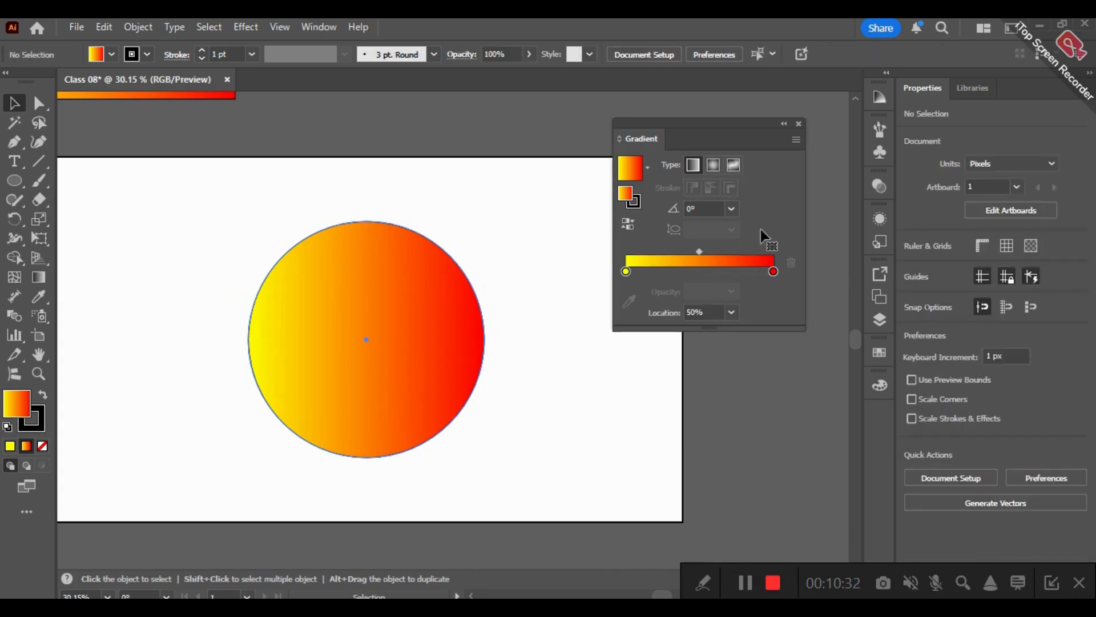
{"action": "left_click", "coordinate": [714, 164]}
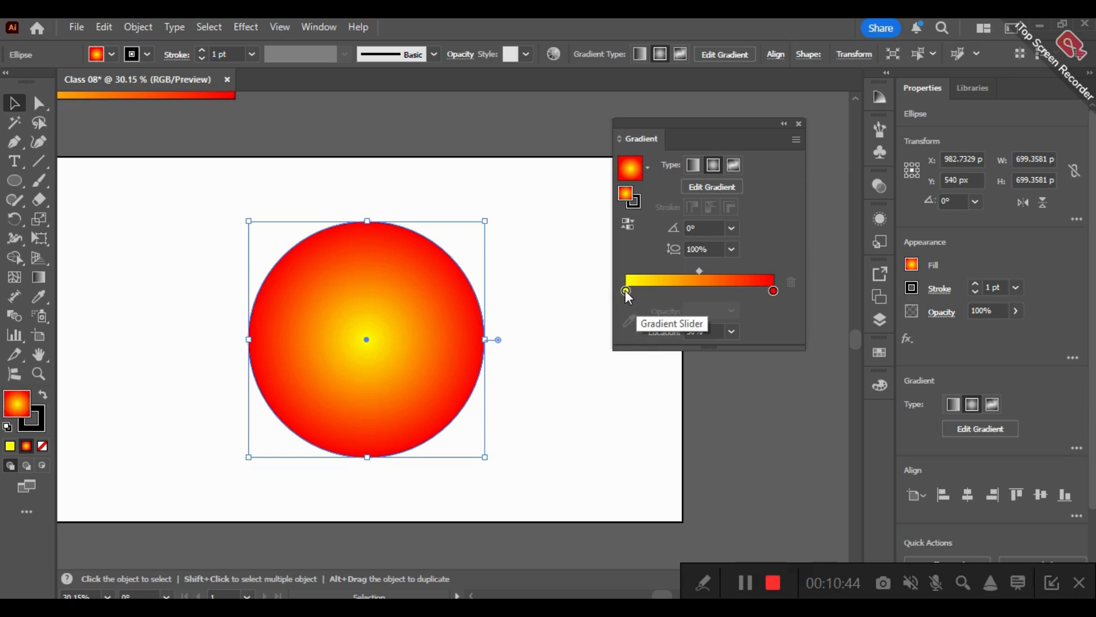
- Move the yellow stop to about 49% and add a white stop at about 1% on the circle's radial gradient
{"action": "left_click_drag", "start_coordinate": [627, 291], "coordinate": [704, 287]}
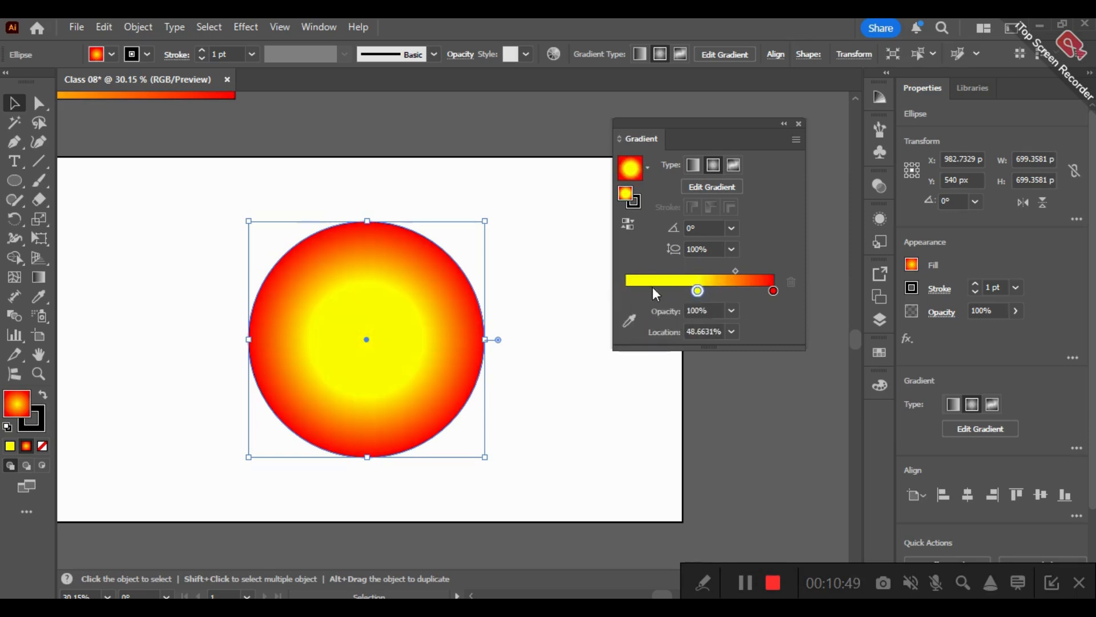
{"action": "left_click", "coordinate": [627, 292]}
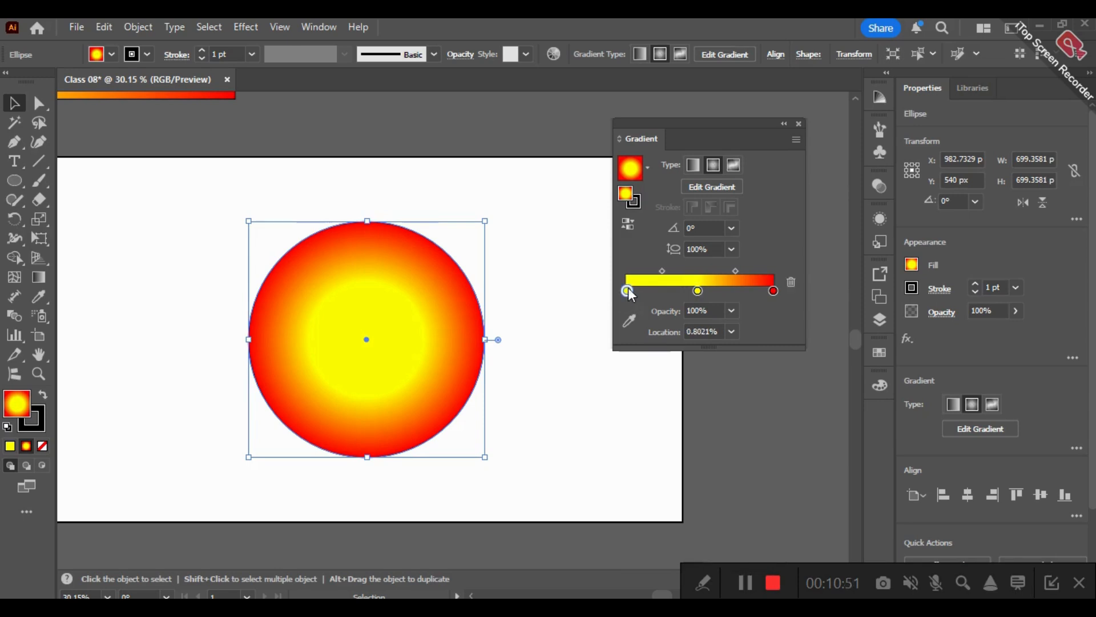
{"action": "double_click", "coordinate": [627, 289]}
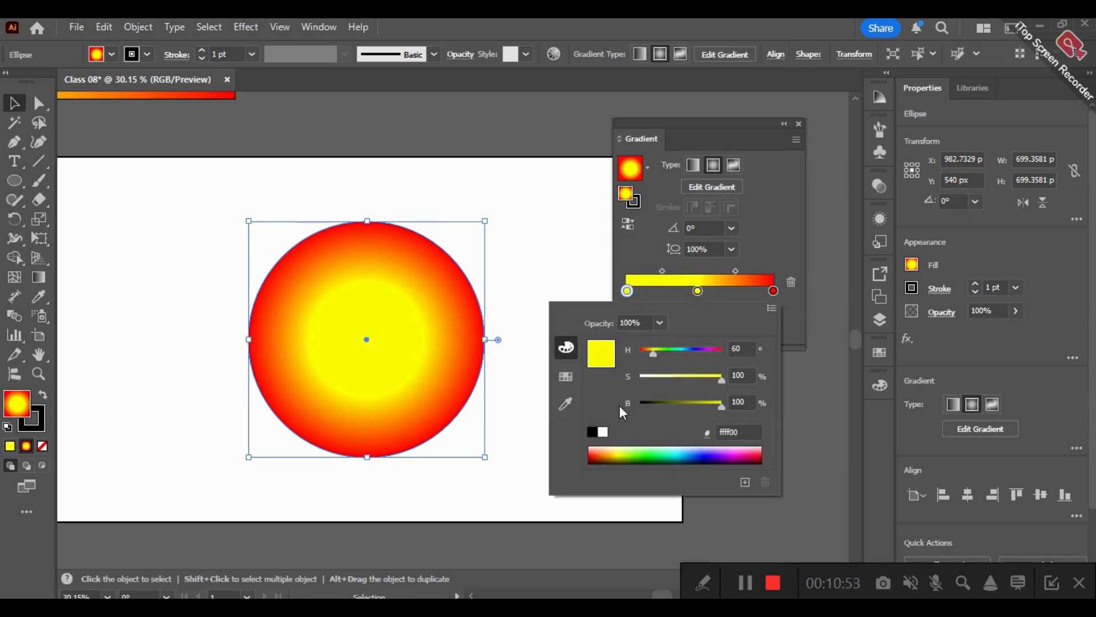
{"action": "left_click", "coordinate": [567, 376]}
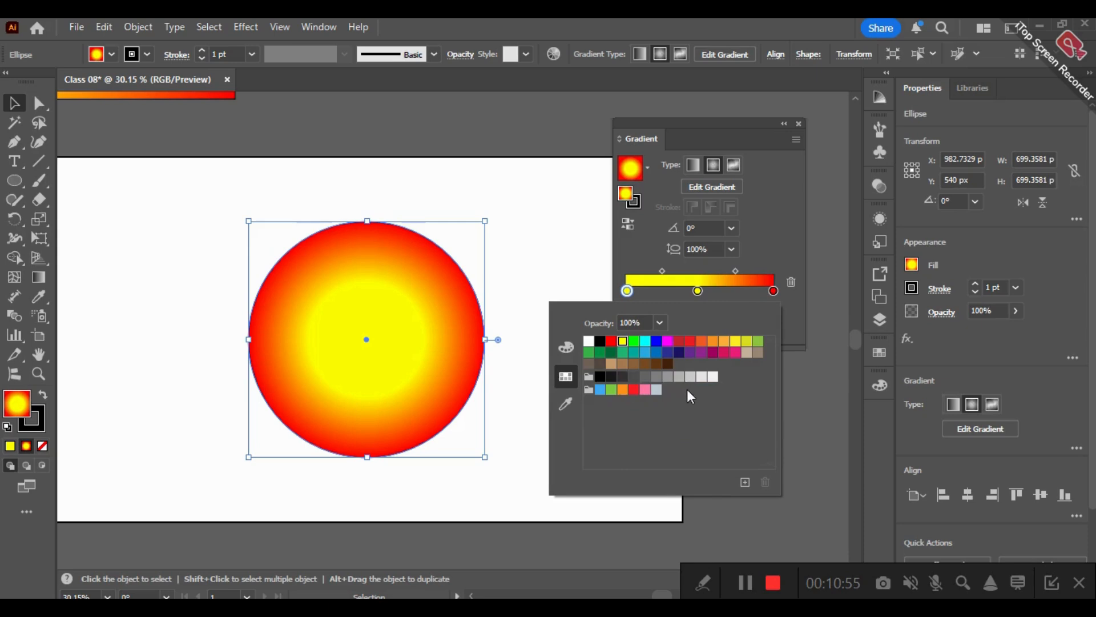
{"action": "left_click", "coordinate": [589, 343]}
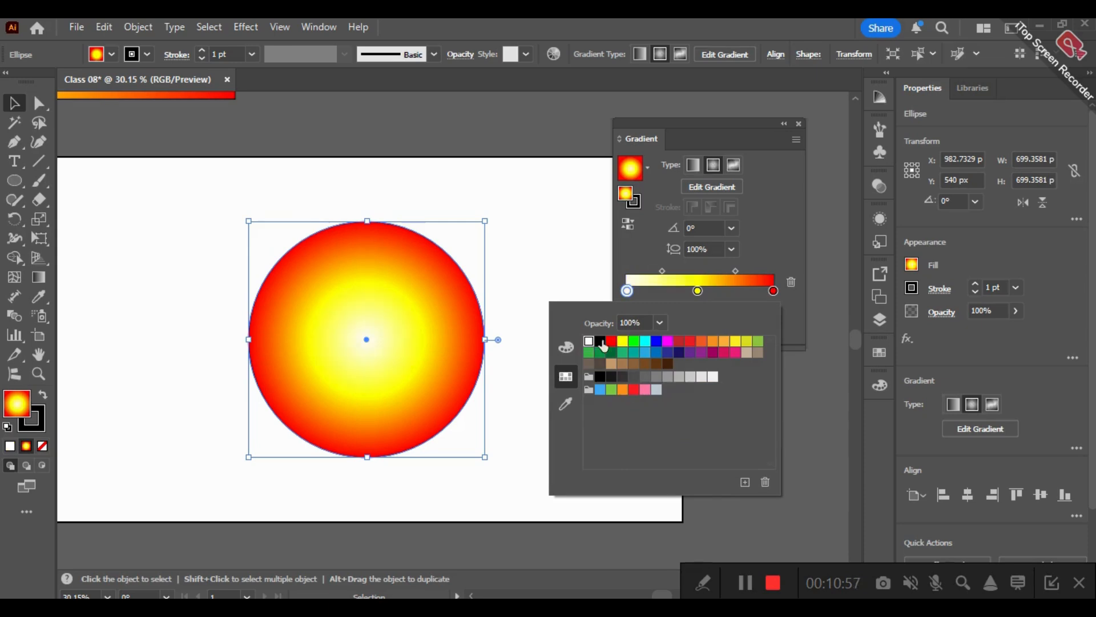
{"action": "left_click", "coordinate": [633, 249]}
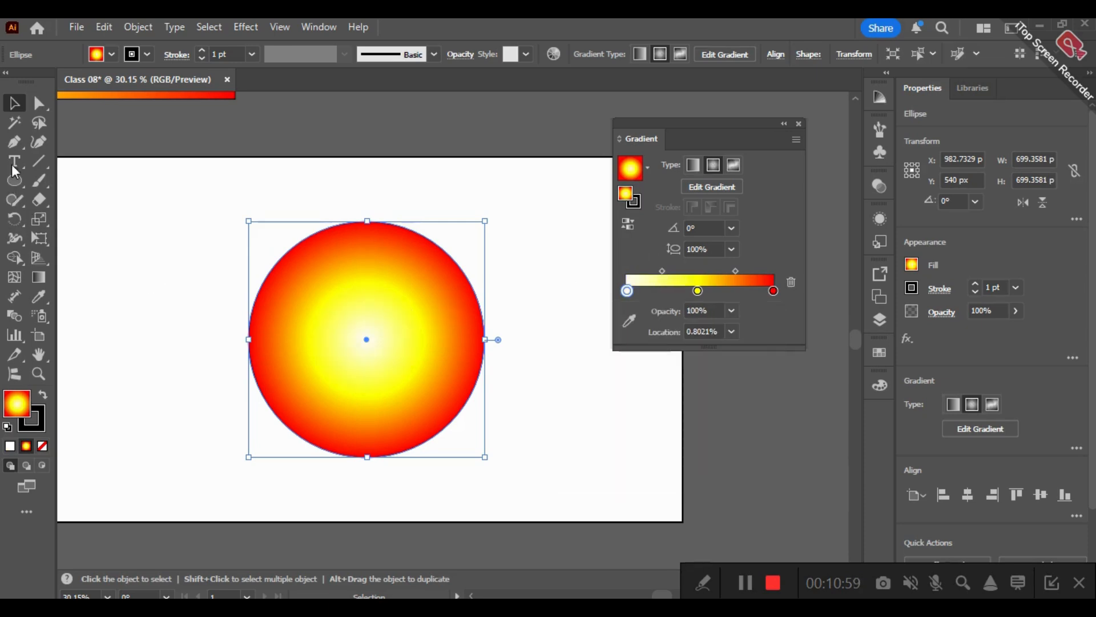
- Redraw the radial gradient with the Gradient tool from the circle's upper-left area to its lower-right edge, at about -39°
{"action": "left_click", "coordinate": [39, 276]}
{"action": "left_click", "coordinate": [367, 339]}
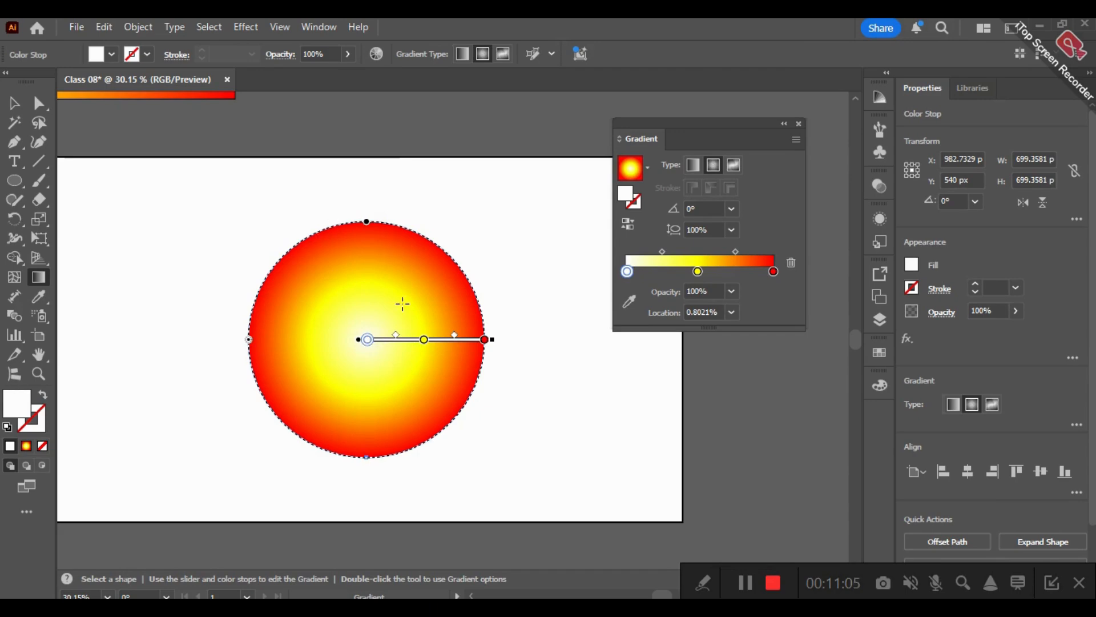
{"action": "left_click_drag", "start_coordinate": [316, 290], "coordinate": [475, 415]}
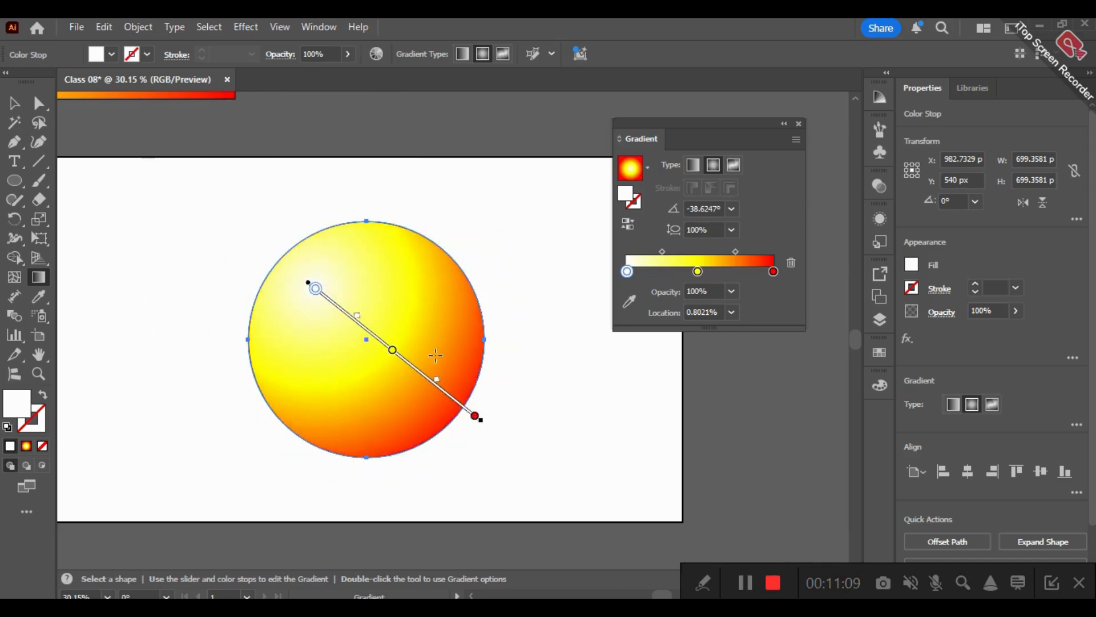
- Shift the yellow stop to about 50% and the midpoint between yellow and red to about 54%
{"action": "left_click", "coordinate": [700, 272]}
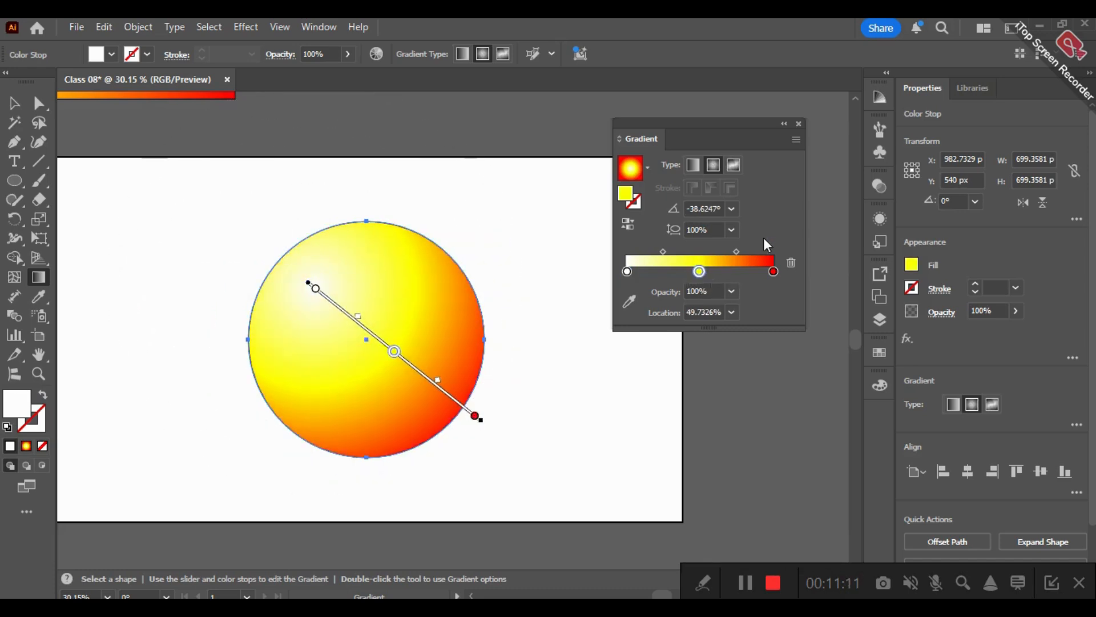
{"action": "left_click_drag", "start_coordinate": [736, 252], "coordinate": [752, 255]}
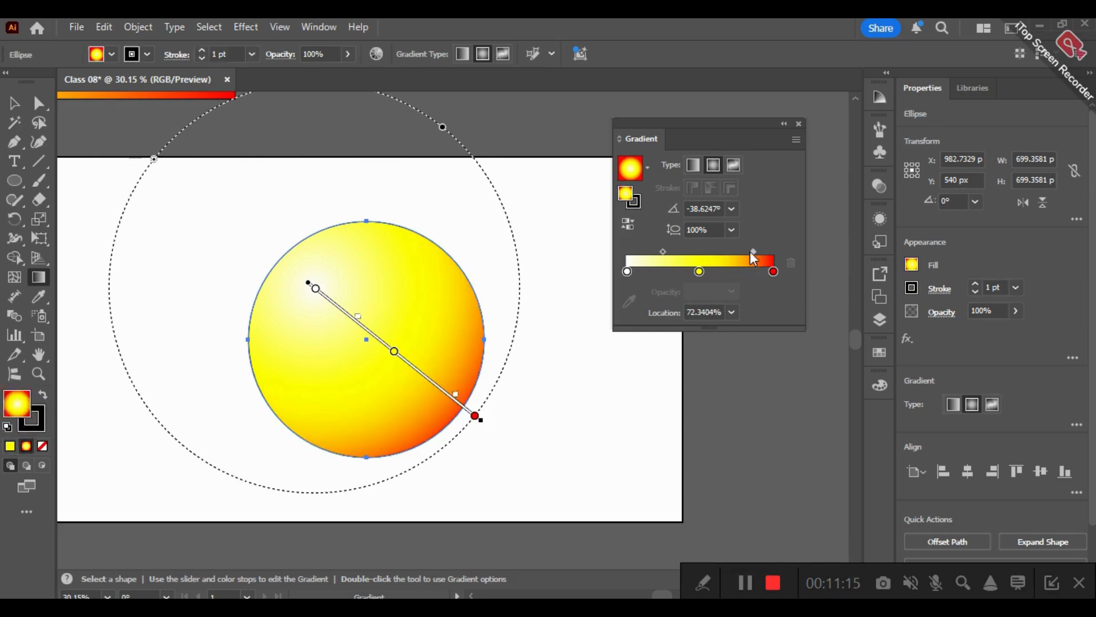
{"action": "left_click_drag", "start_coordinate": [754, 252], "coordinate": [739, 252]}
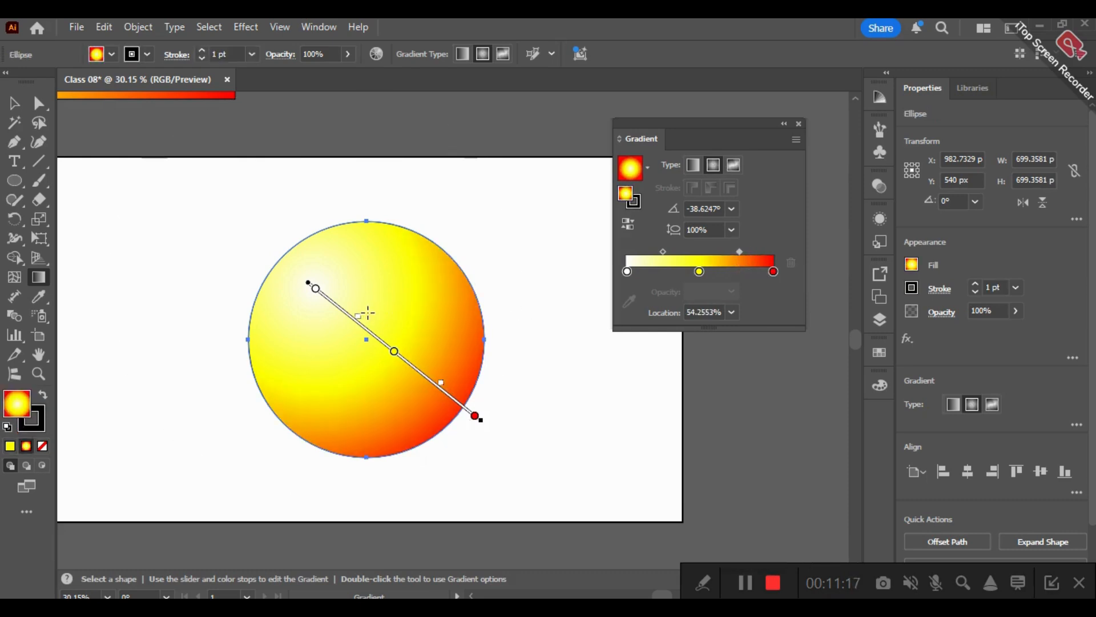
- Redraw the radial gradient from the circle's upper-left area to just beyond its lower-right edge, at about -40°, and deselect the circle
{"action": "left_click_drag", "start_coordinate": [363, 295], "coordinate": [453, 415]}
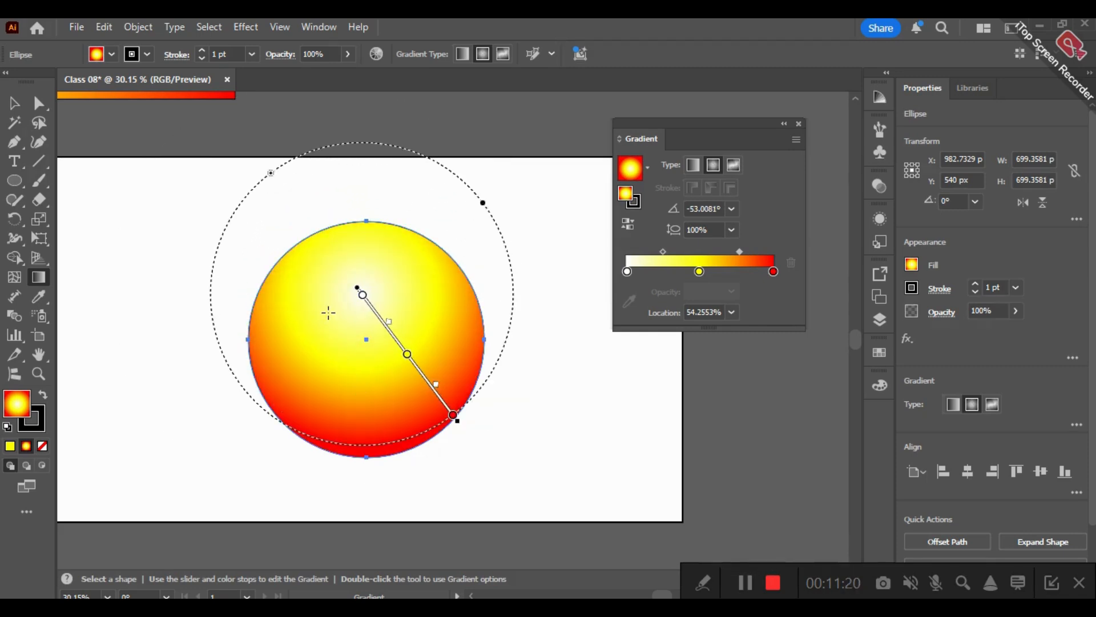
{"action": "left_click_drag", "start_coordinate": [330, 313], "coordinate": [496, 451]}
{"action": "left_click", "coordinate": [13, 104]}
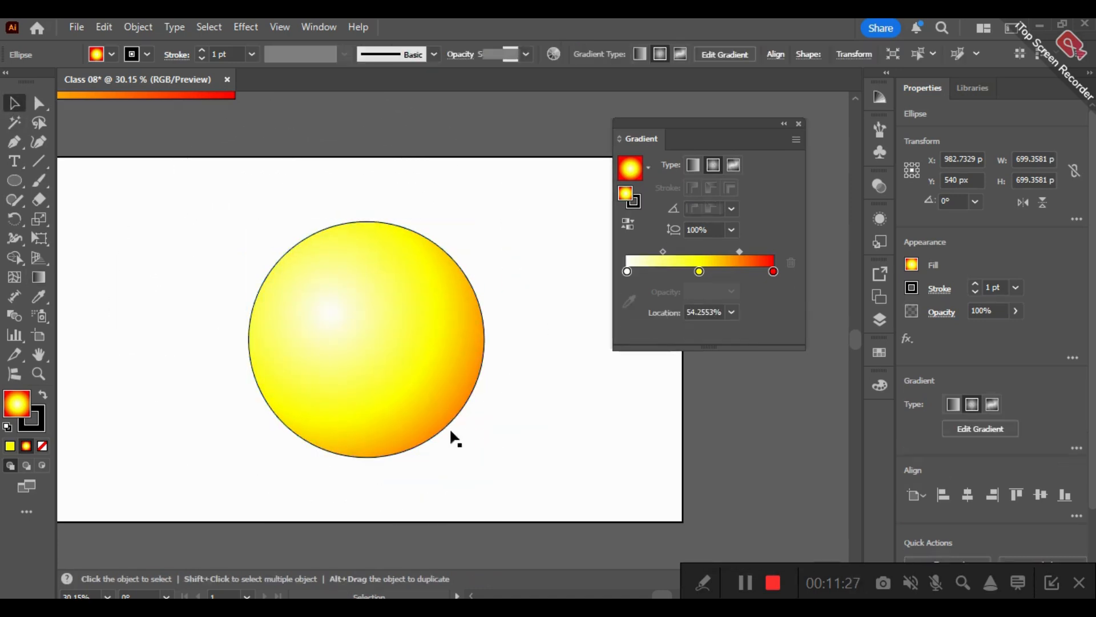
{"action": "left_click", "coordinate": [762, 437]}
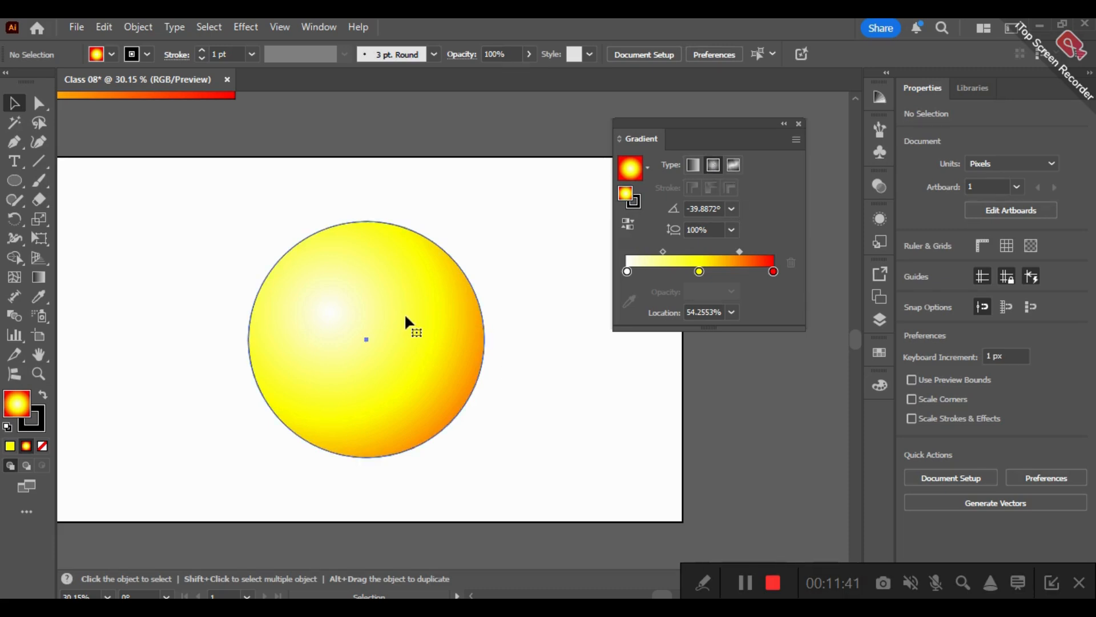
- Shrink the circle to about 307 px and the rectangle to about 343 px wide, and park them stacked off the artboard's left side
{"action": "left_click", "coordinate": [341, 338]}
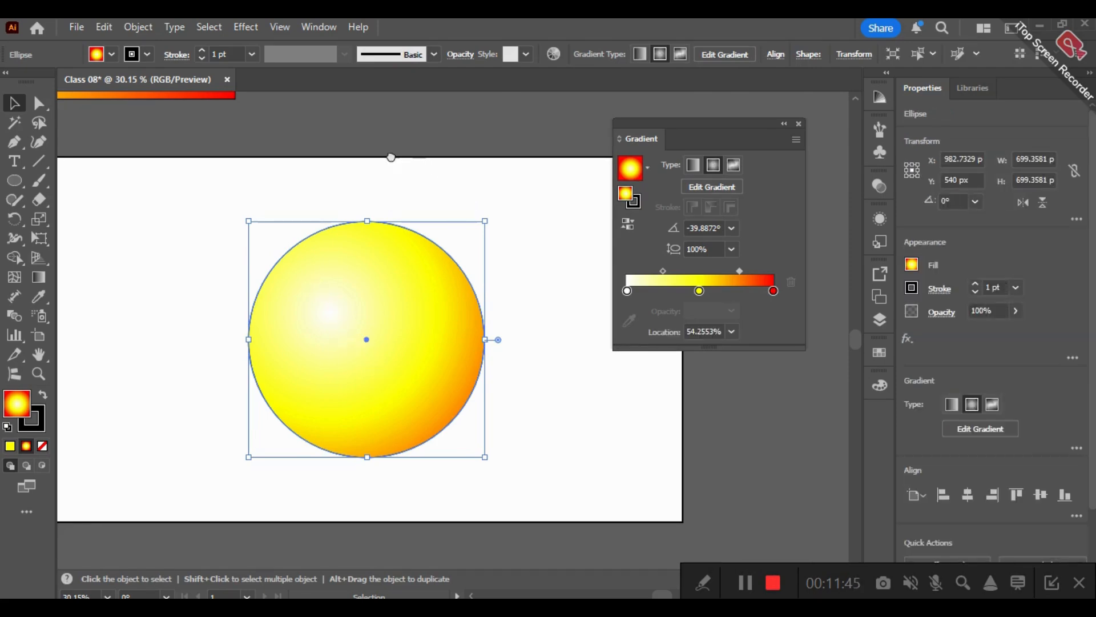
{"action": "left_click_drag", "start_coordinate": [391, 147], "coordinate": [437, 277]}
{"action": "left_click_drag", "start_coordinate": [485, 435], "coordinate": [516, 313]}
{"action": "left_click_drag", "start_coordinate": [582, 468], "coordinate": [536, 217]}
{"action": "left_click_drag", "start_coordinate": [492, 154], "coordinate": [166, 420]}
{"action": "left_click_drag", "start_coordinate": [191, 465], "coordinate": [174, 447]}
{"action": "left_click_drag", "start_coordinate": [427, 326], "coordinate": [437, 412]}
{"action": "left_click_drag", "start_coordinate": [240, 127], "coordinate": [203, 362]}
{"action": "left_click_drag", "start_coordinate": [331, 393], "coordinate": [223, 374]}
{"action": "left_click_drag", "start_coordinate": [183, 320], "coordinate": [218, 414]}
{"action": "key", "text": "space"}
{"action": "left_click_drag", "start_coordinate": [362, 419], "coordinate": [361, 403]}
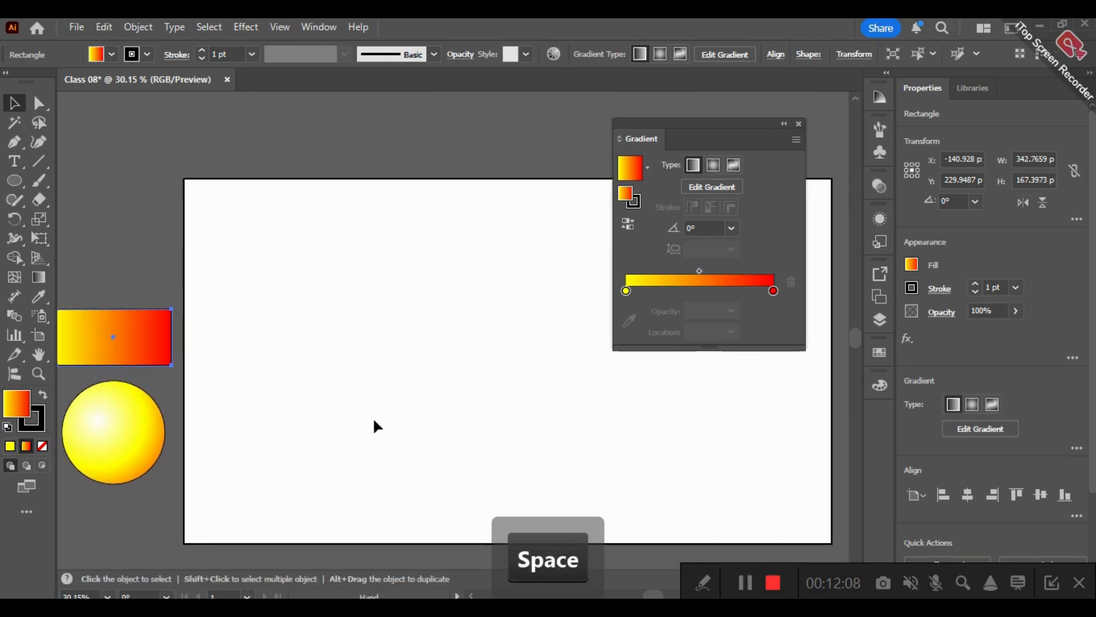
- Remove the stroke from both the parked gradient circle and the parked rectangle
{"action": "left_click", "coordinate": [95, 433]}
{"action": "left_click", "coordinate": [42, 426]}
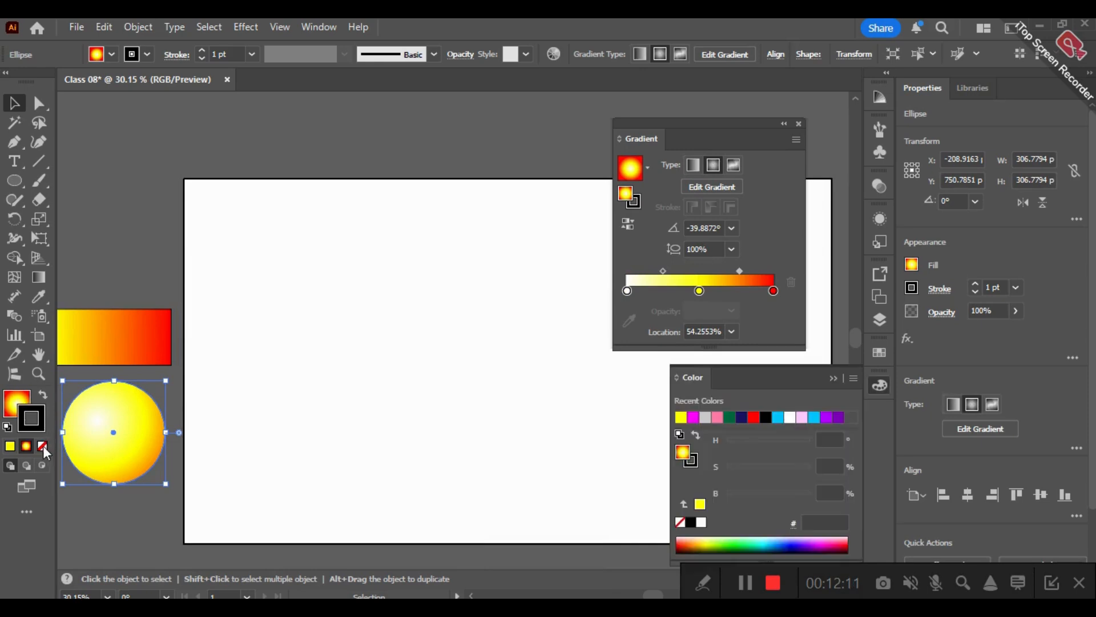
{"action": "left_click", "coordinate": [44, 444]}
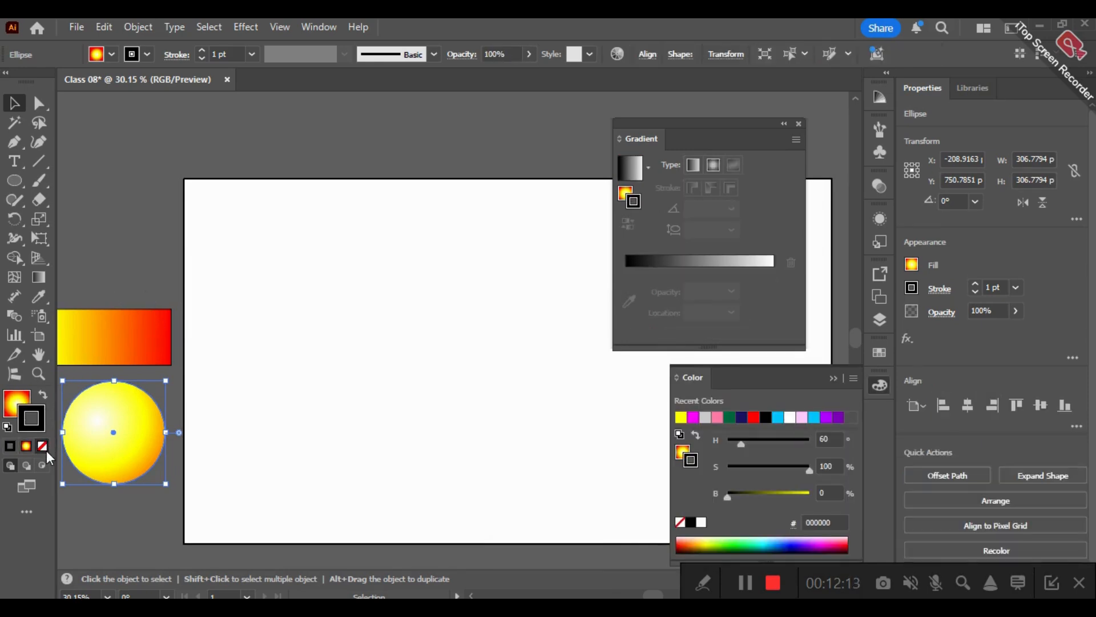
{"action": "left_click", "coordinate": [104, 359]}
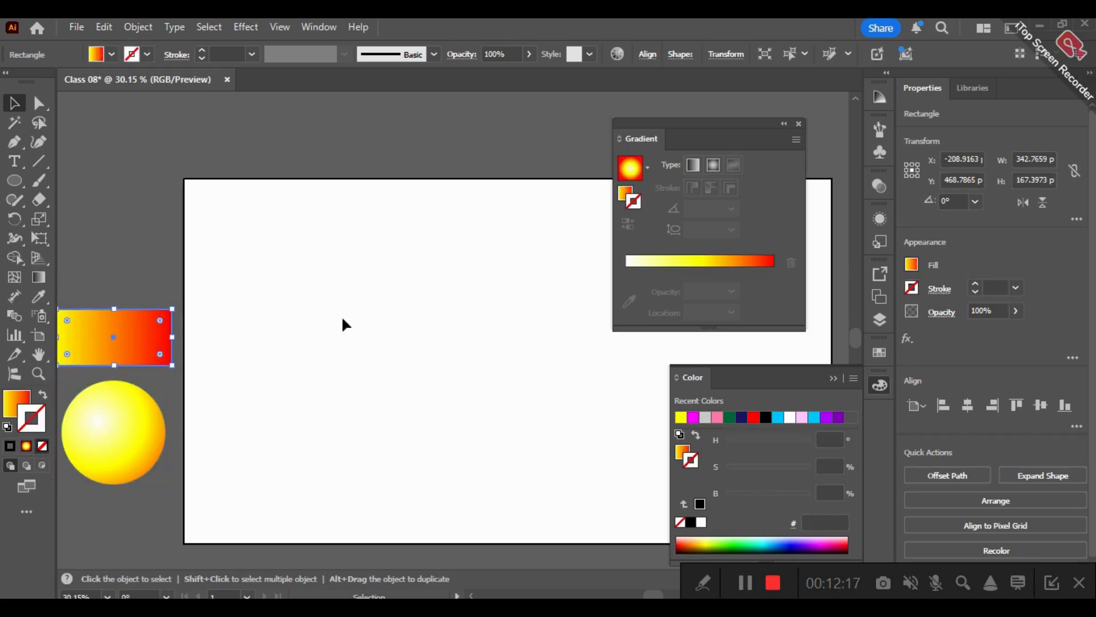
{"action": "left_click", "coordinate": [339, 337]}
{"action": "left_click_drag", "start_coordinate": [117, 359], "coordinate": [122, 360]}
{"action": "key", "text": "ctrl+z"}
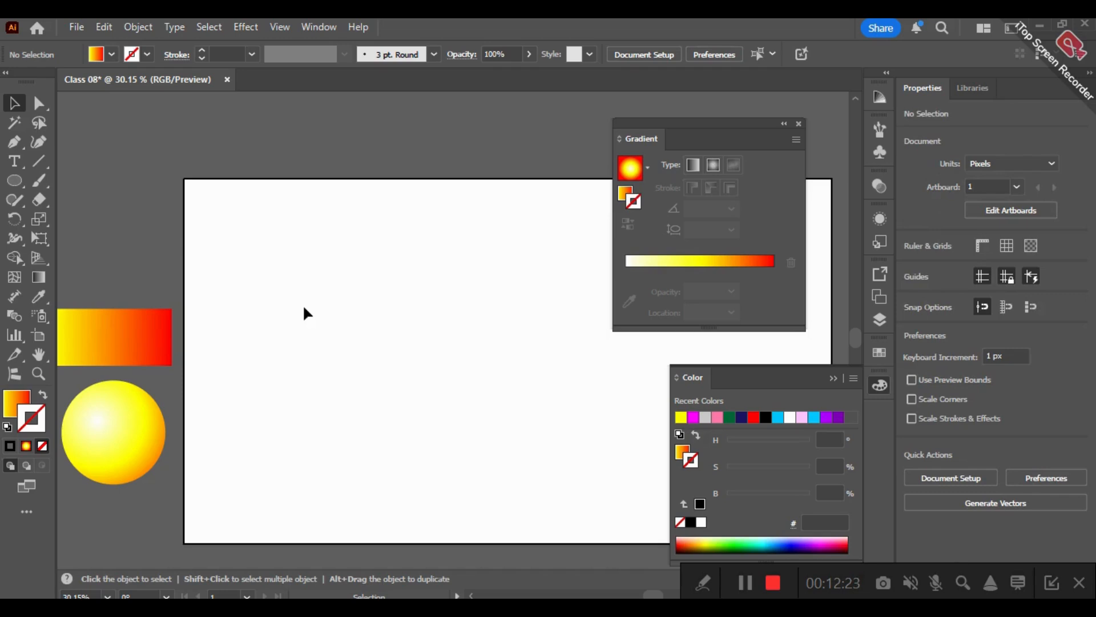
- Create a circle about 475 px wide on the artboard and a larger one about 602 px wide around it, sent behind
{"action": "left_click", "coordinate": [22, 180]}
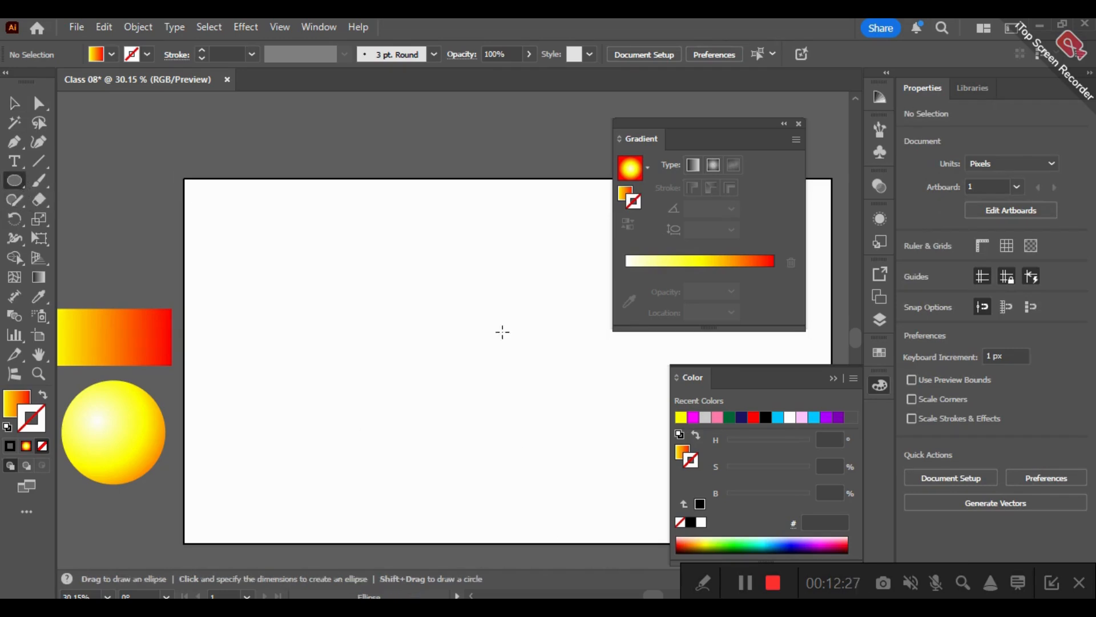
{"action": "left_click_drag", "start_coordinate": [314, 293], "coordinate": [463, 455]}
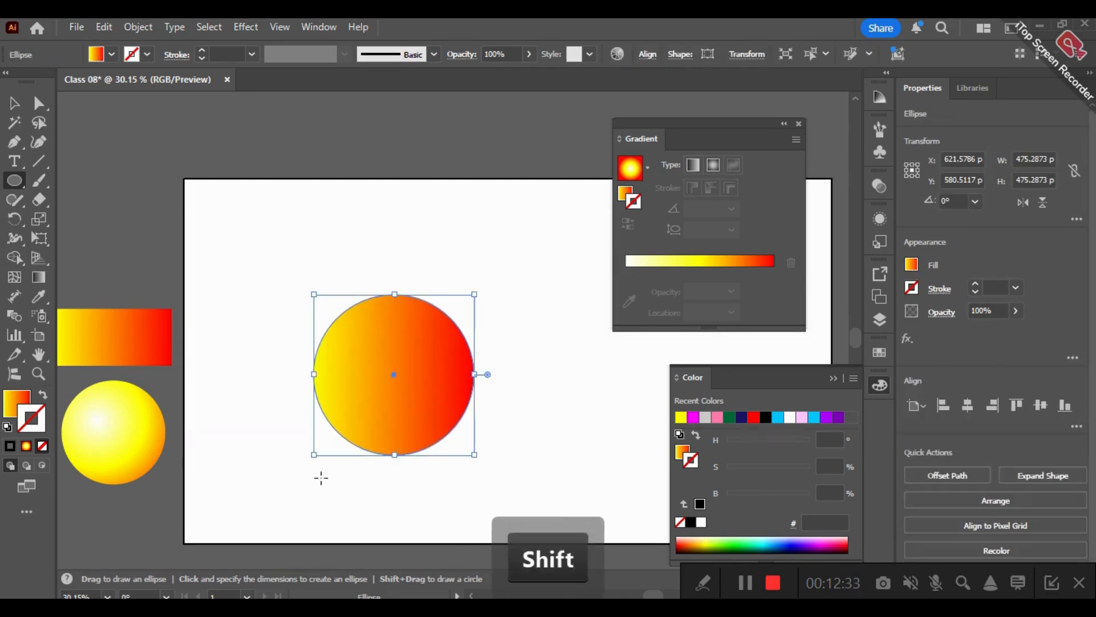
{"action": "left_click_drag", "start_coordinate": [321, 445], "coordinate": [381, 371]}
{"action": "key", "text": "ctrl"}
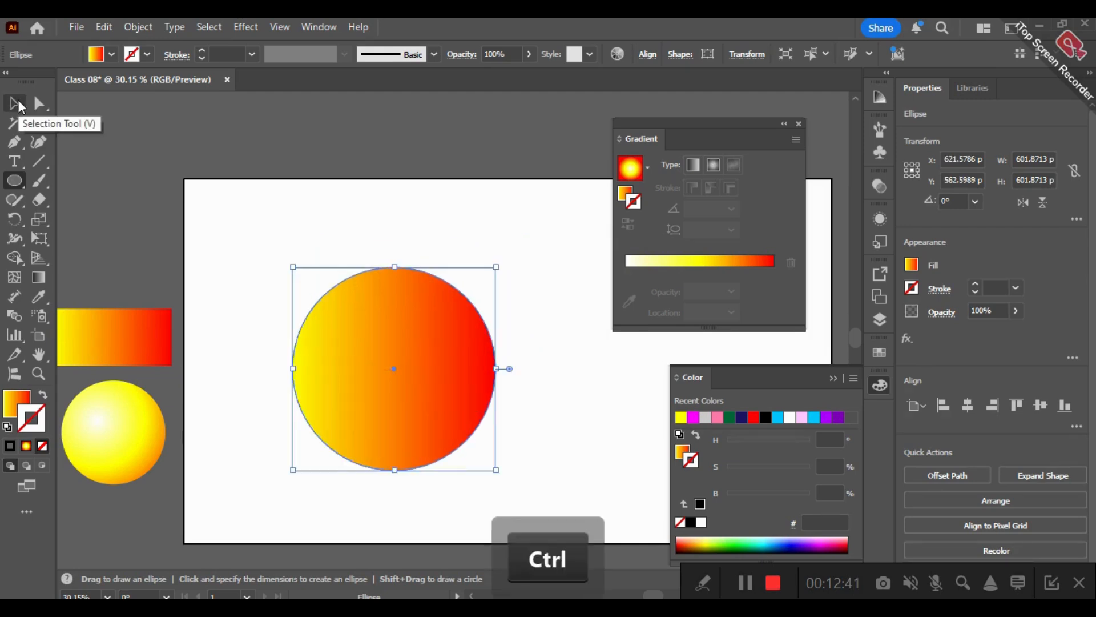
{"action": "key", "text": "ctrl+bracketleft"}
- Align the two overlapping circles to each other by their horizontal and vertical centres
{"action": "left_click", "coordinate": [17, 104]}
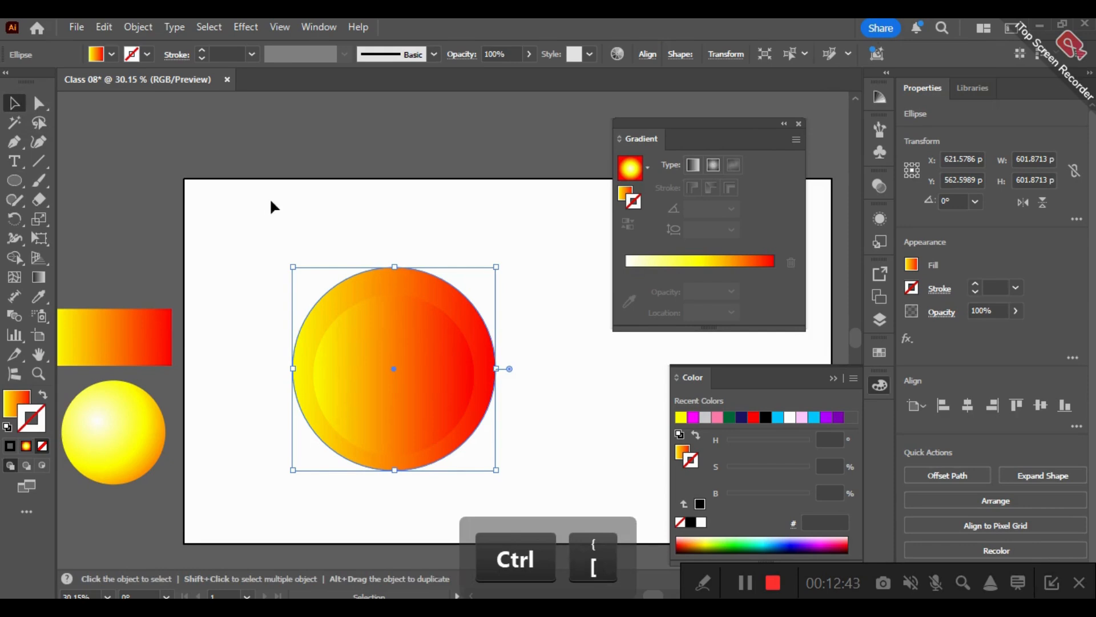
{"action": "left_click", "coordinate": [321, 371], "text": "shift"}
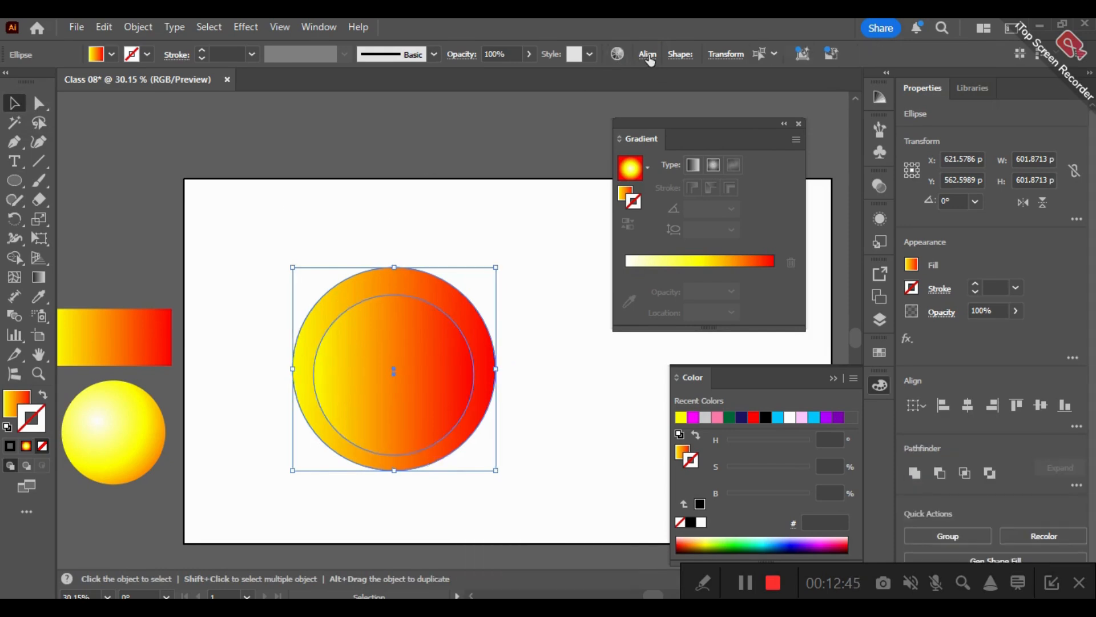
{"action": "left_click", "coordinate": [648, 55]}
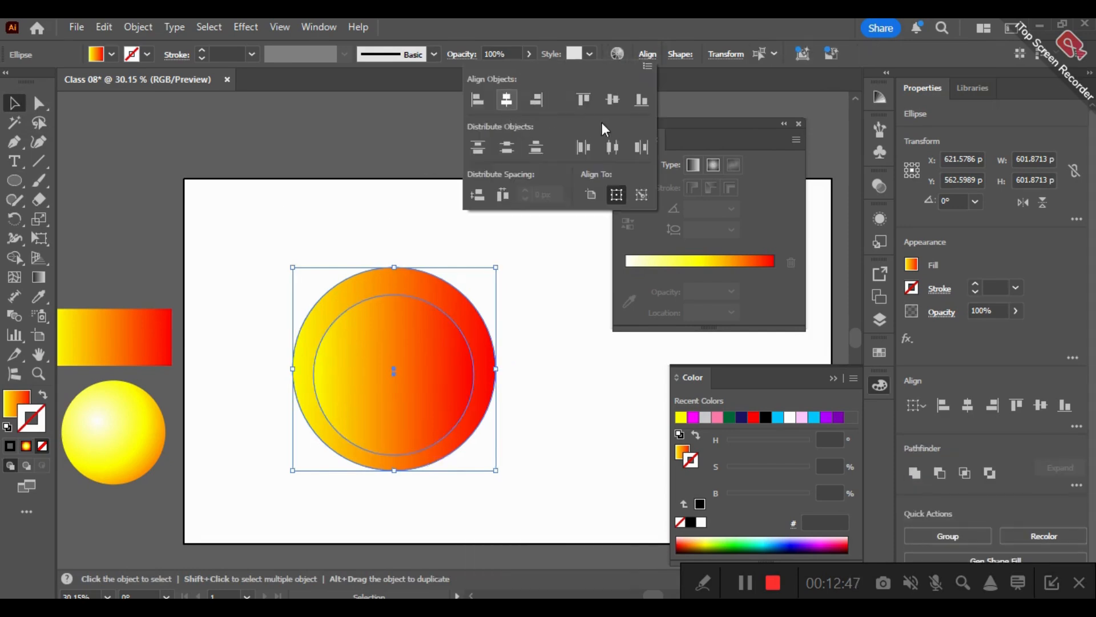
{"action": "left_click", "coordinate": [612, 101]}
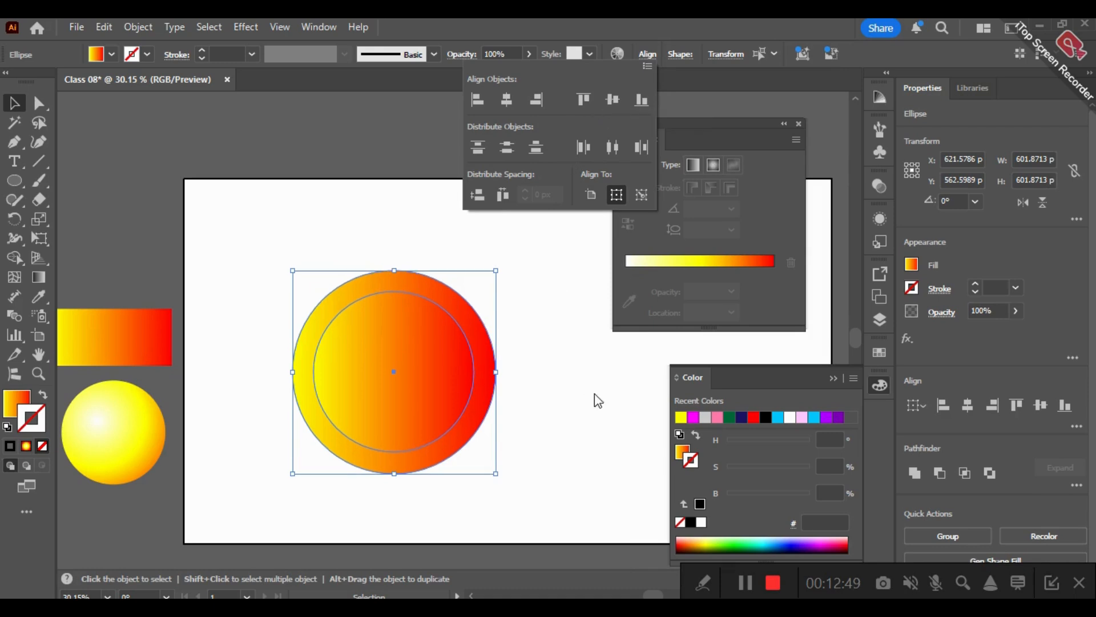
{"action": "left_click", "coordinate": [520, 273]}
- Swap the outer circle's fill and stroke so it has no fill, and set its stroke colour to 4f4f4f
{"action": "left_click", "coordinate": [458, 294]}
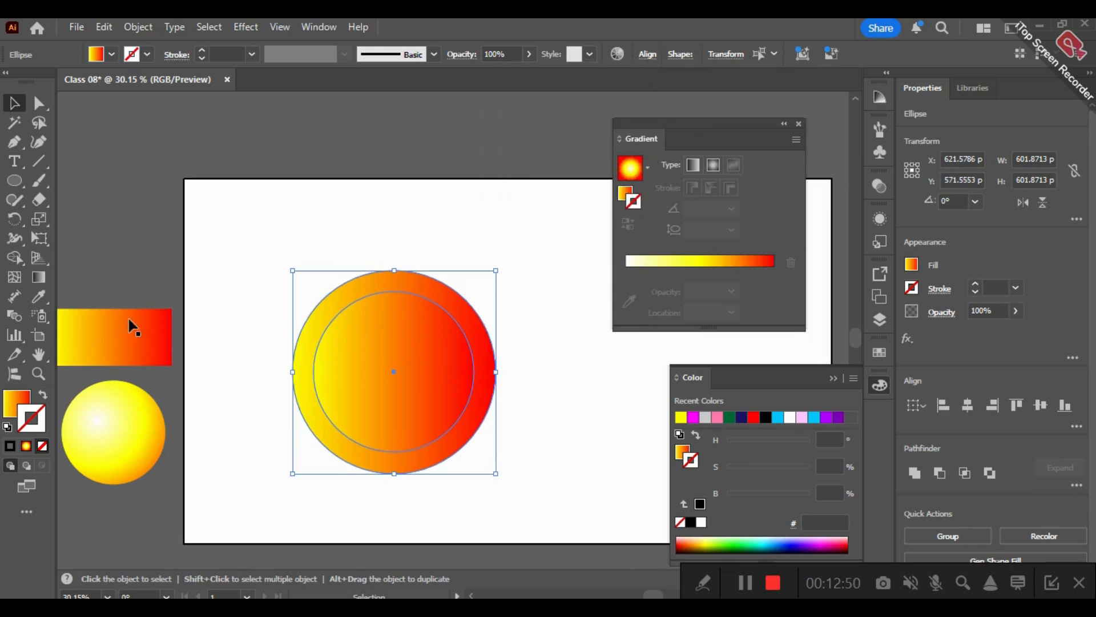
{"action": "left_click", "coordinate": [43, 395]}
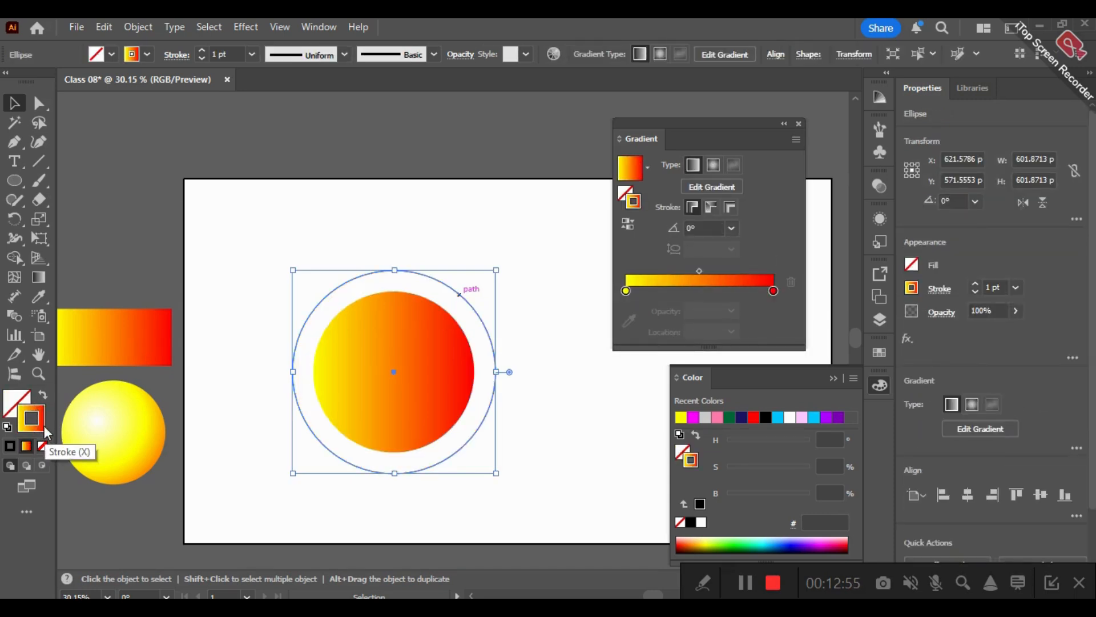
{"action": "double_click", "coordinate": [44, 426]}
{"action": "left_click_drag", "start_coordinate": [343, 374], "coordinate": [323, 360]}
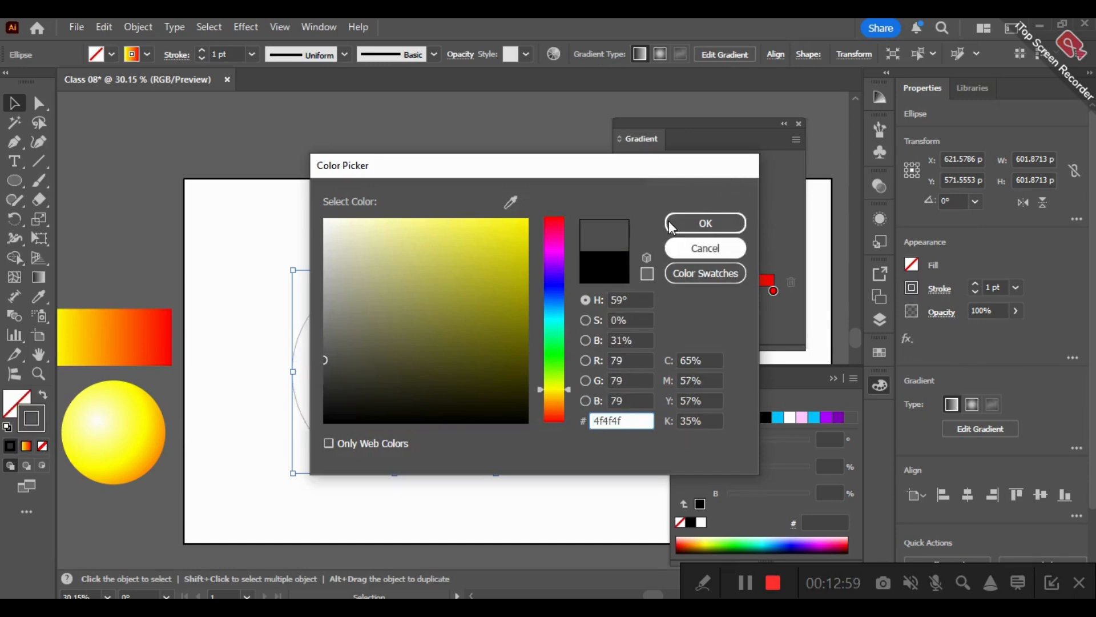
{"action": "key", "text": "Return"}
{"action": "left_click", "coordinate": [300, 145]}
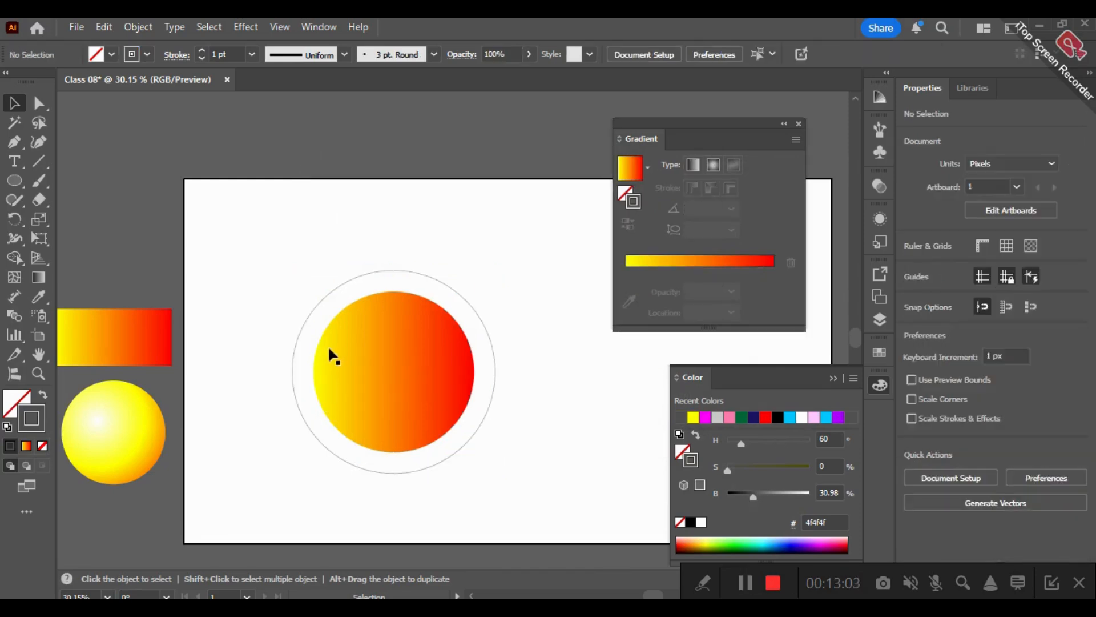
- Scale the outer circle down proportionally from its centre to about 542 px wide
{"action": "left_click", "coordinate": [429, 299]}
{"action": "left_click_drag", "start_coordinate": [497, 269], "coordinate": [485, 280]}
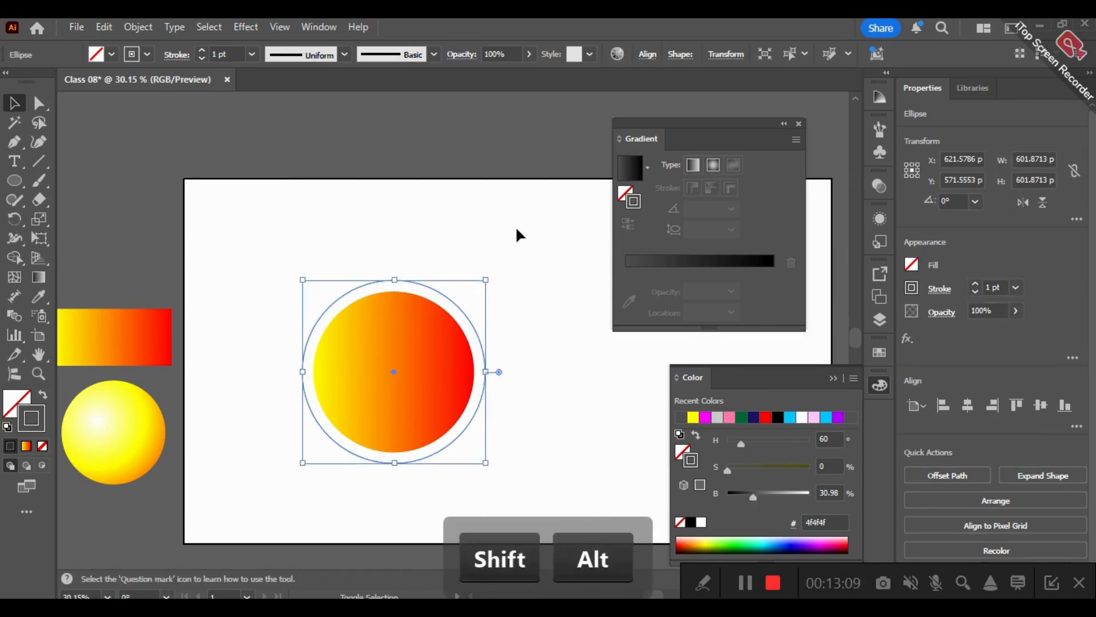
{"action": "left_click", "coordinate": [318, 274]}
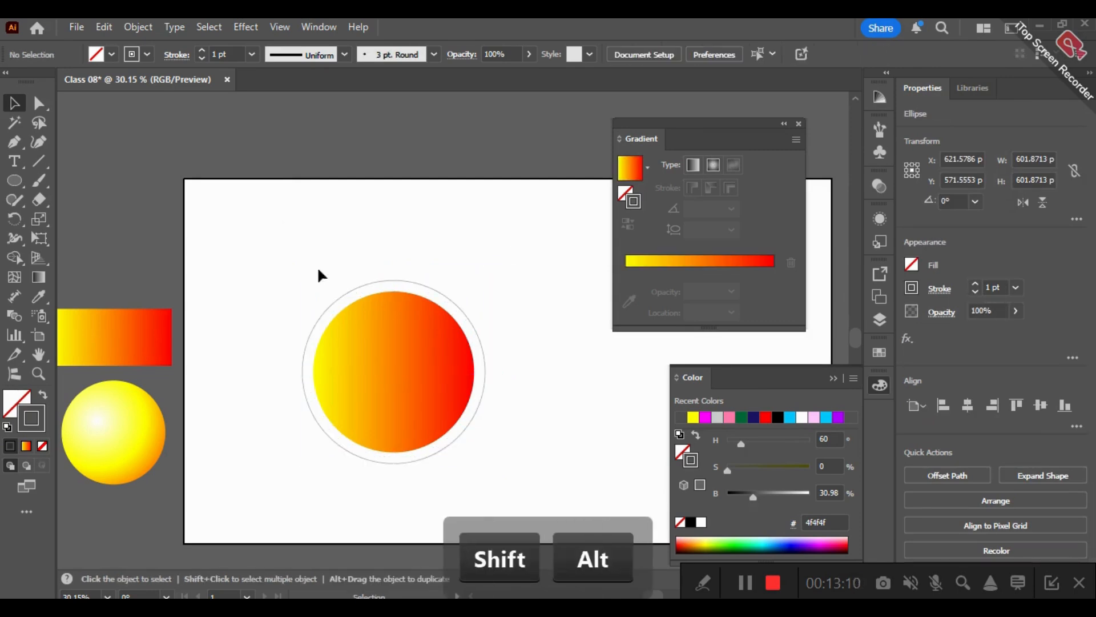
- Show the document rulers for placing guides around the circles
{"action": "left_click", "coordinate": [40, 374]}
{"action": "left_click", "coordinate": [345, 236]}
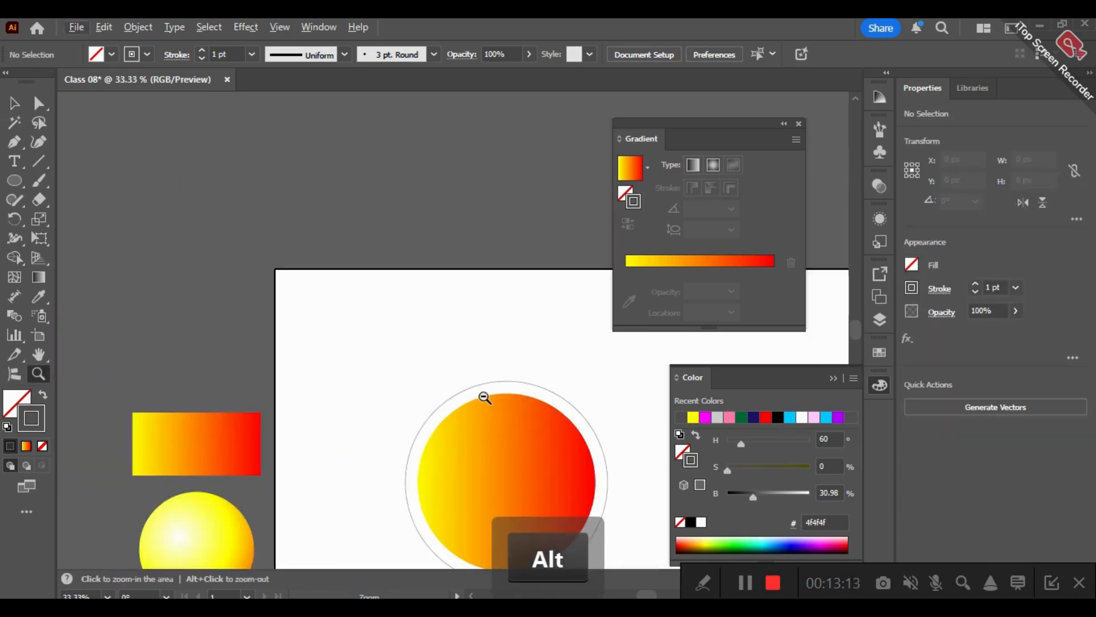
{"action": "left_click_drag", "start_coordinate": [550, 480], "coordinate": [631, 532]}
{"action": "left_click_drag", "start_coordinate": [540, 392], "coordinate": [606, 394]}
{"action": "left_click_drag", "start_coordinate": [426, 214], "coordinate": [382, 216]}
{"action": "left_click_drag", "start_coordinate": [433, 312], "coordinate": [509, 412]}
{"action": "left_click_drag", "start_coordinate": [487, 258], "coordinate": [465, 213]}
{"action": "left_click", "coordinate": [18, 161]}
{"action": "left_click_drag", "start_coordinate": [366, 154], "coordinate": [298, 137]}
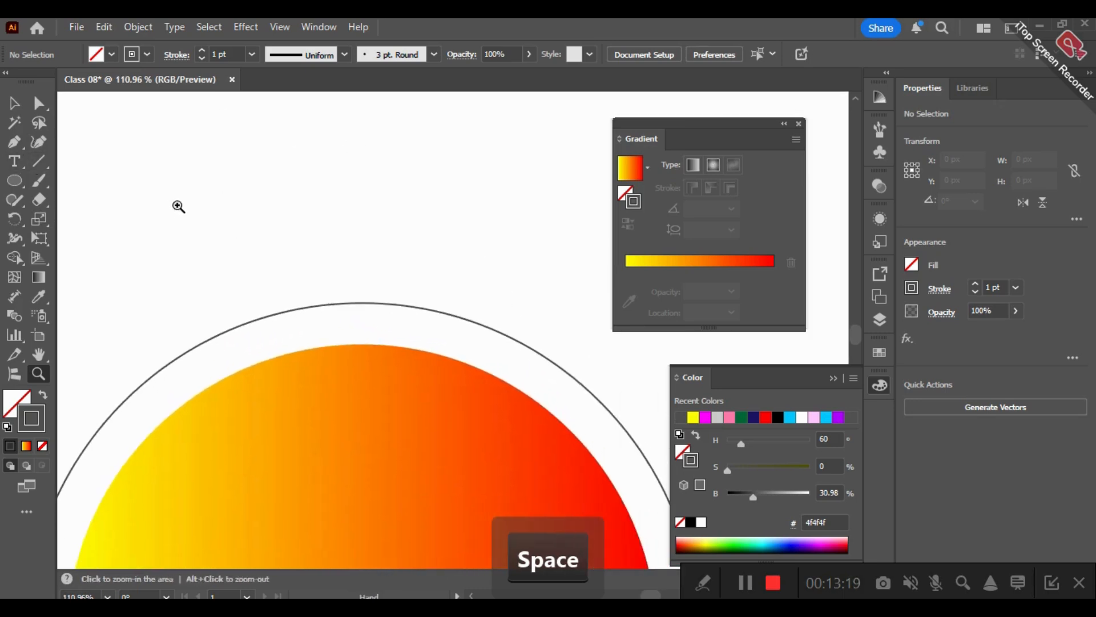
{"action": "key", "text": "ctrl+5"}
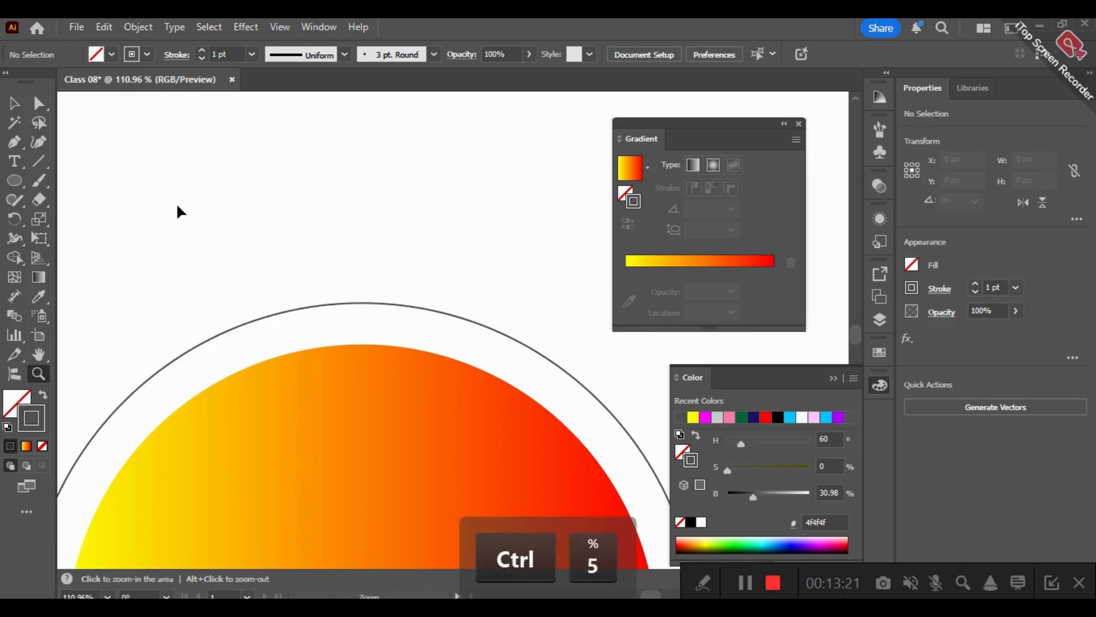
{"action": "key", "text": "ctrl+r"}
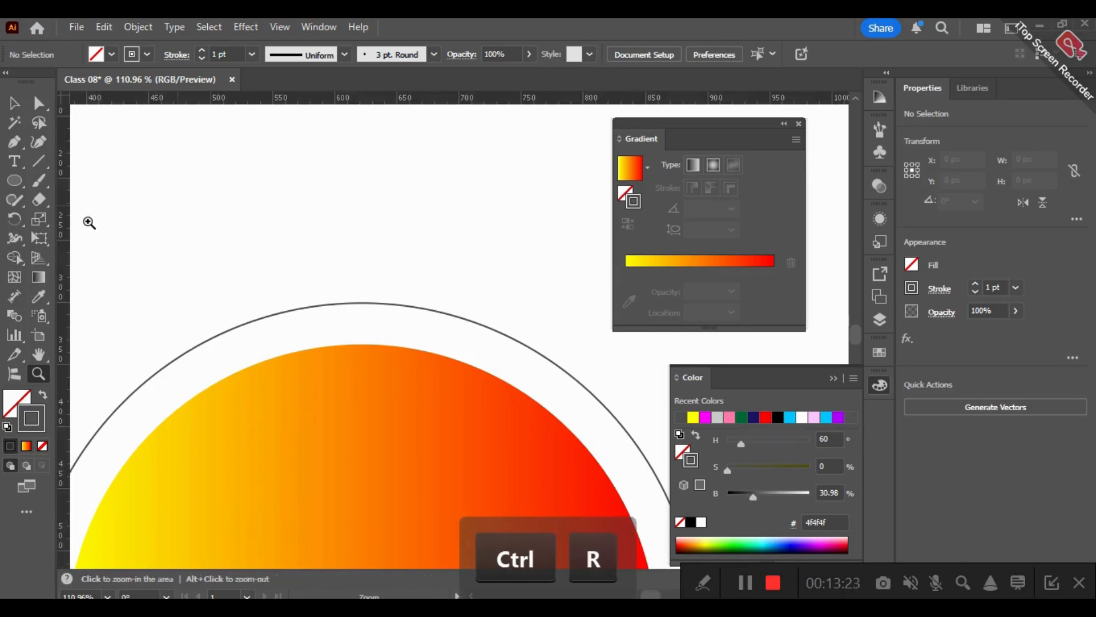
- Place a vertical and a horizontal guide crossing at about the circles' common centre
{"action": "scroll", "coordinate": [366, 377], "scroll_direction": "down", "scroll_amount": 4}
{"action": "left_click_drag", "start_coordinate": [152, 323], "coordinate": [156, 280]}
{"action": "left_click_drag", "start_coordinate": [63, 286], "coordinate": [302, 293]}
{"action": "left_click_drag", "start_coordinate": [390, 289], "coordinate": [369, 273]}
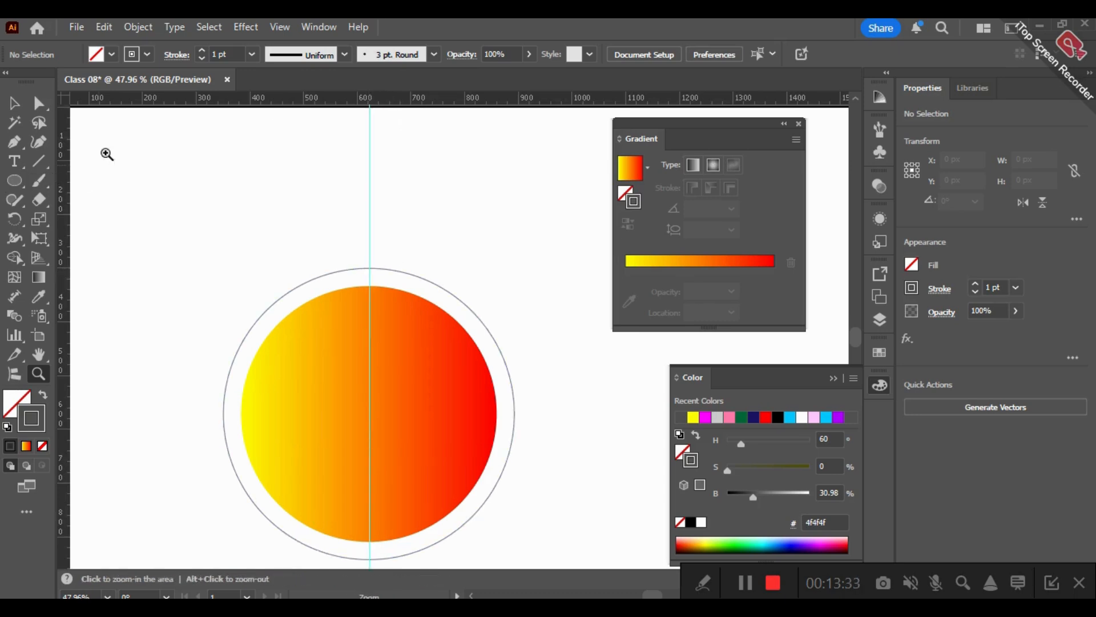
{"action": "left_click", "coordinate": [354, 108]}
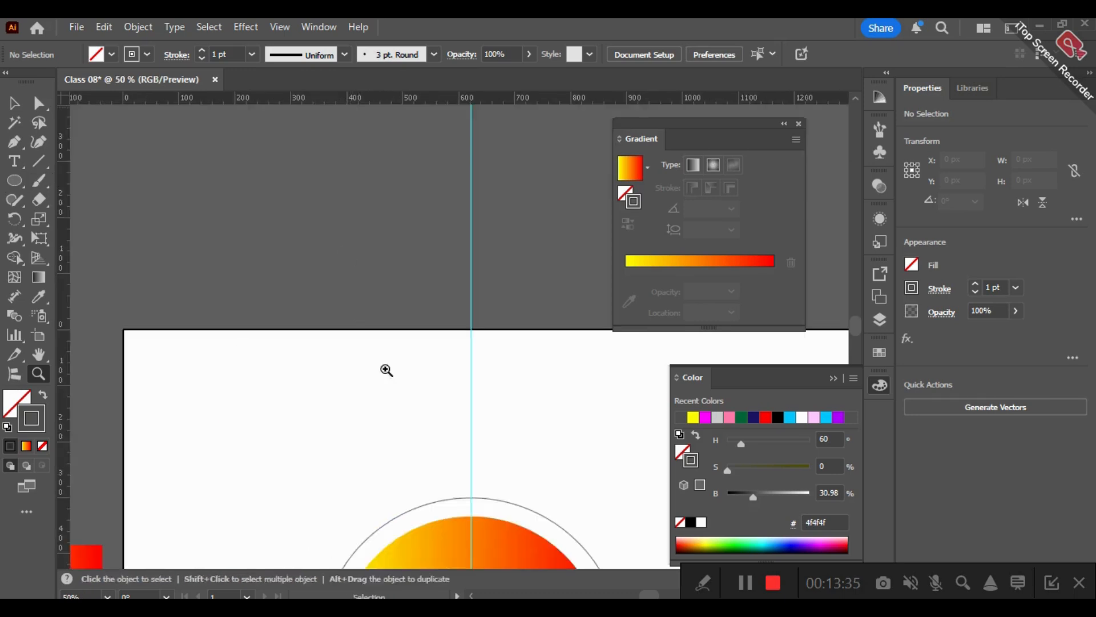
{"action": "key", "text": "space"}
{"action": "left_click_drag", "start_coordinate": [342, 281], "coordinate": [262, 392]}
{"action": "key", "text": "v"}
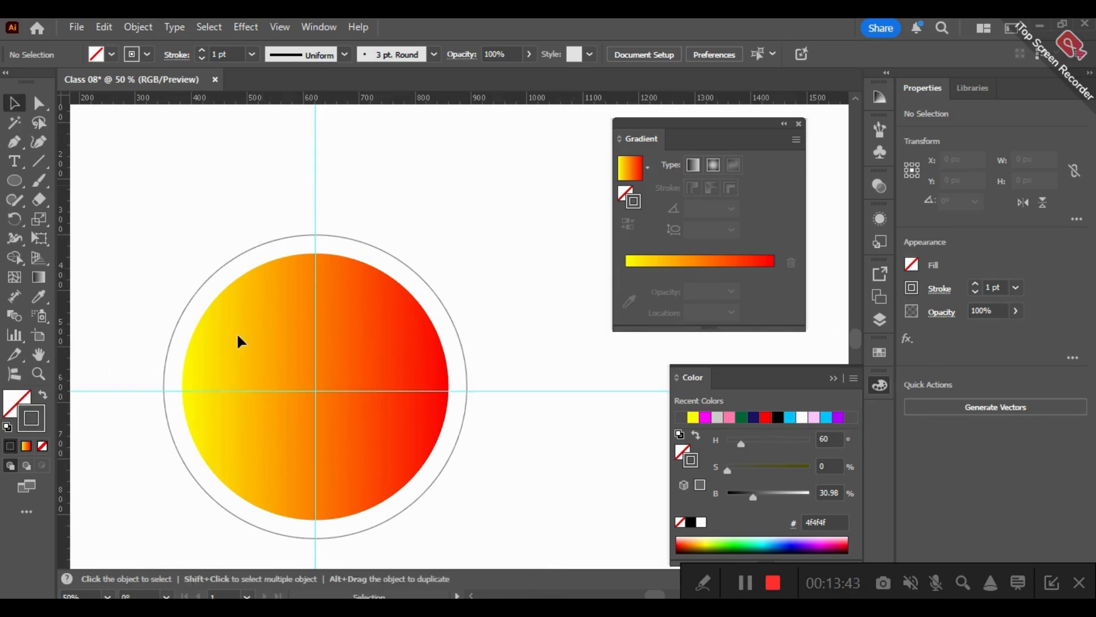
- Move both circles together slightly downward so their centre sits on the guide intersection, and deselect them
{"action": "left_click_drag", "start_coordinate": [284, 330], "coordinate": [284, 339]}
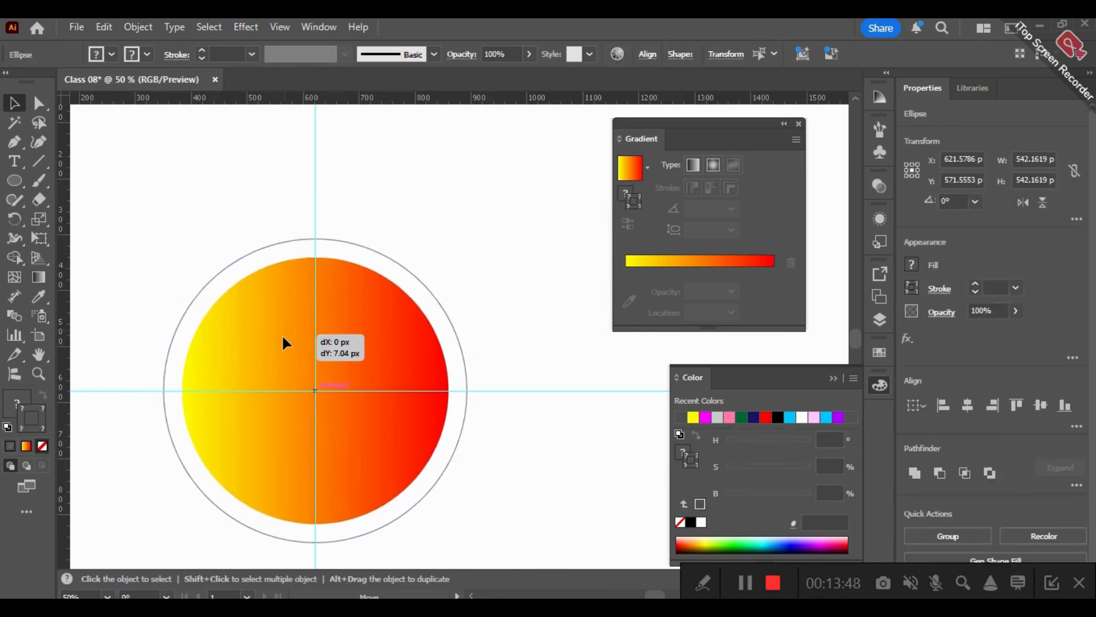
{"action": "left_click", "coordinate": [478, 245]}
{"action": "left_click_drag", "start_coordinate": [412, 250], "coordinate": [484, 212]}
{"action": "left_click_drag", "start_coordinate": [430, 142], "coordinate": [401, 204]}
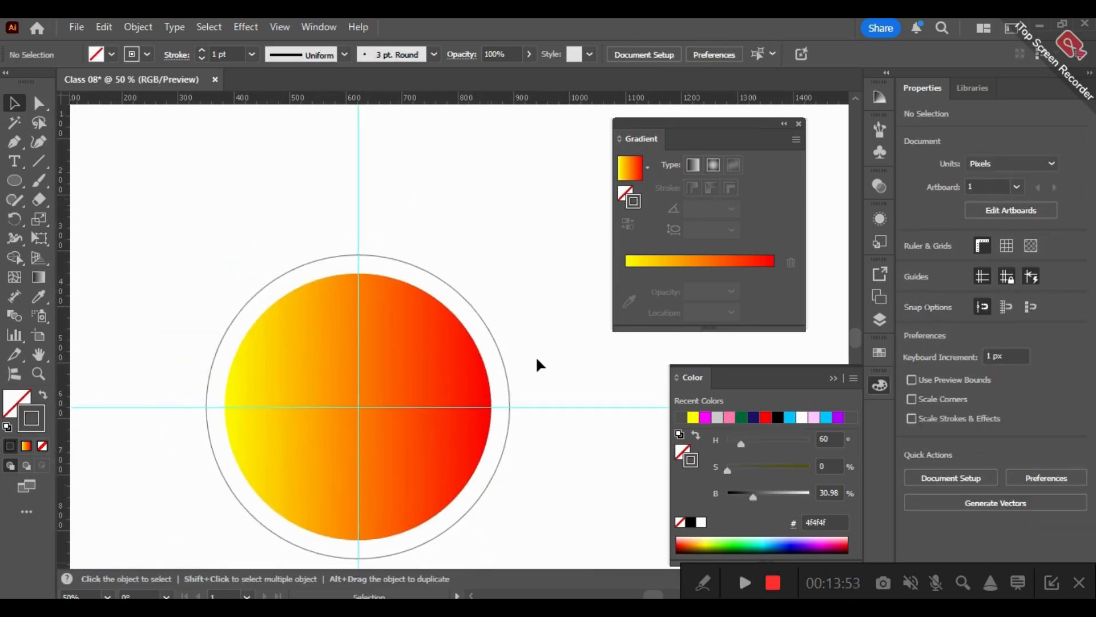
{"action": "scroll", "coordinate": [524, 265], "scroll_direction": "down", "scroll_amount": 2}
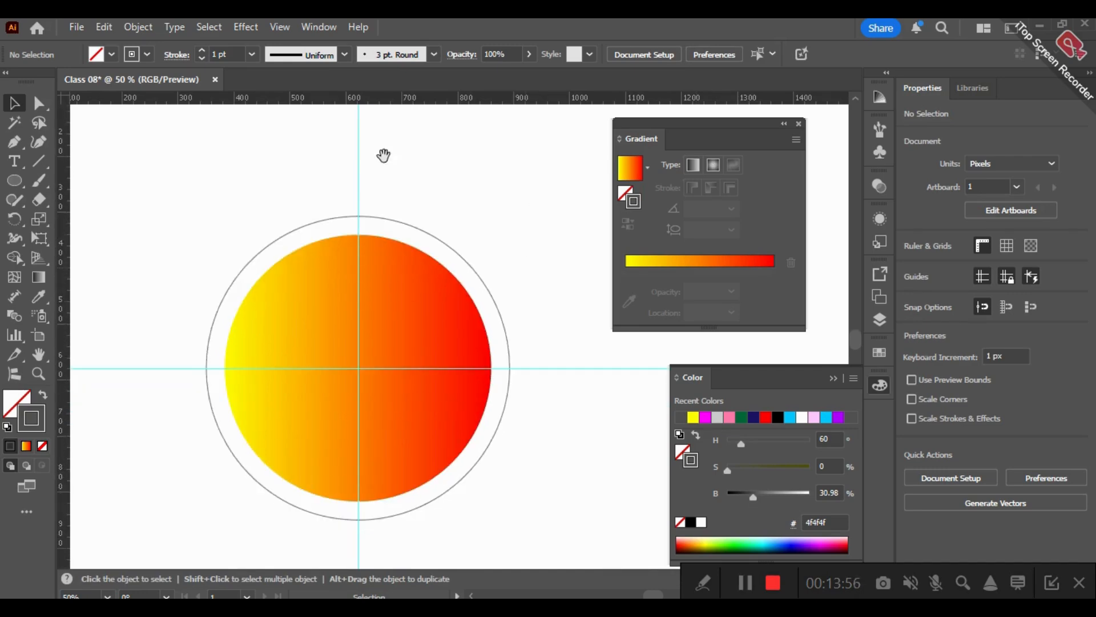
{"action": "left_click_drag", "start_coordinate": [369, 161], "coordinate": [400, 149]}
{"action": "left_click_drag", "start_coordinate": [236, 160], "coordinate": [230, 203]}
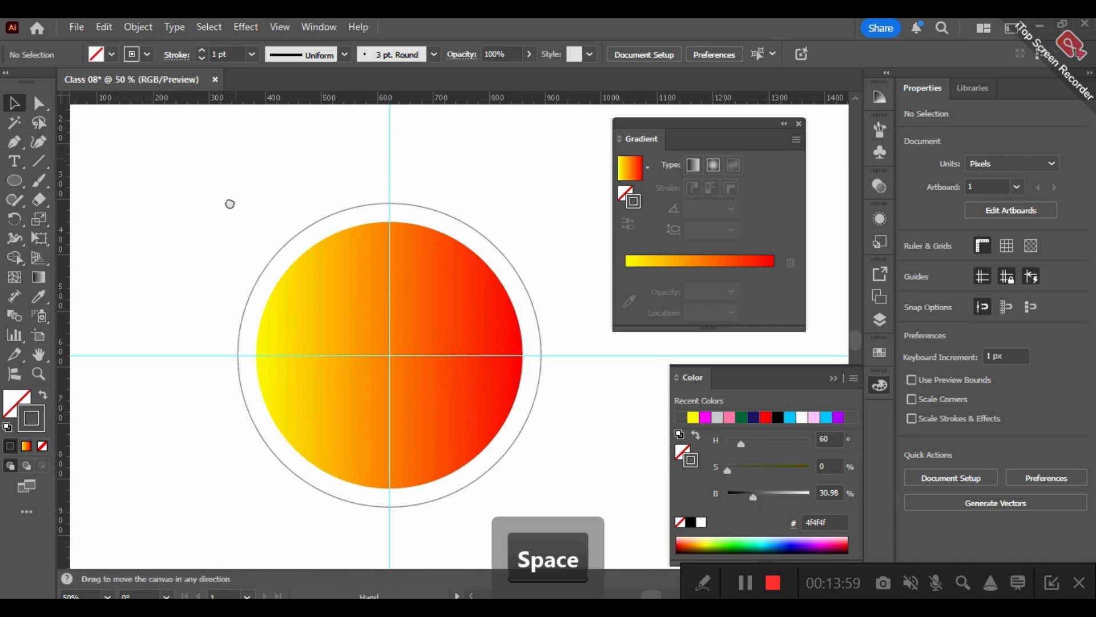
{"action": "scroll", "coordinate": [400, 209], "scroll_direction": "up", "scroll_amount": 3}
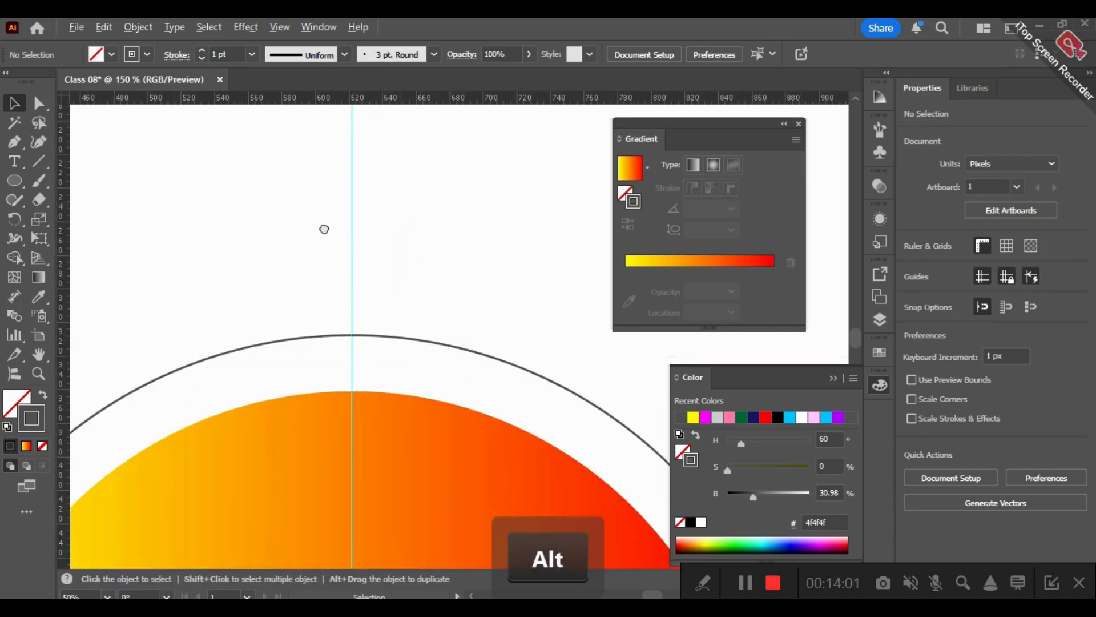
{"action": "left_click", "coordinate": [12, 146]}
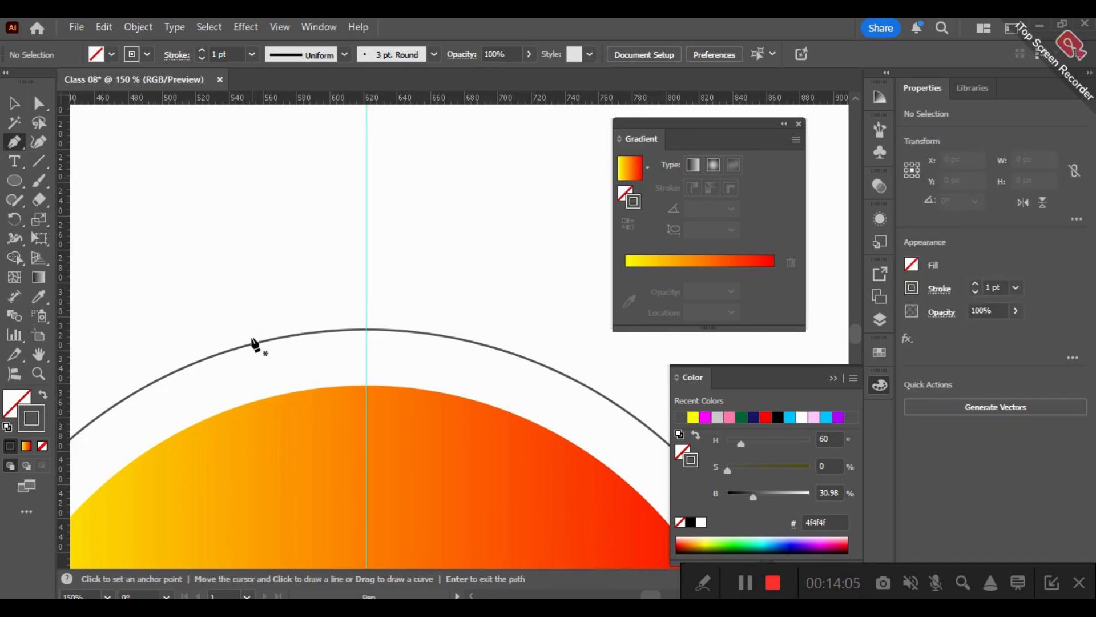
{"action": "left_click", "coordinate": [249, 345]}
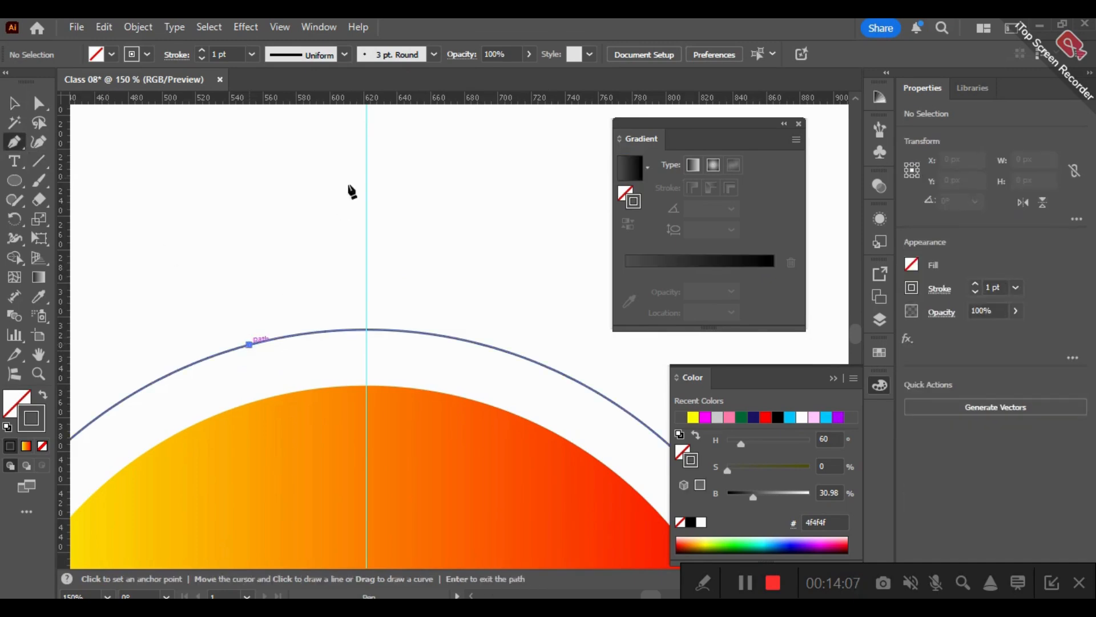
{"action": "key", "text": "ctrl"}
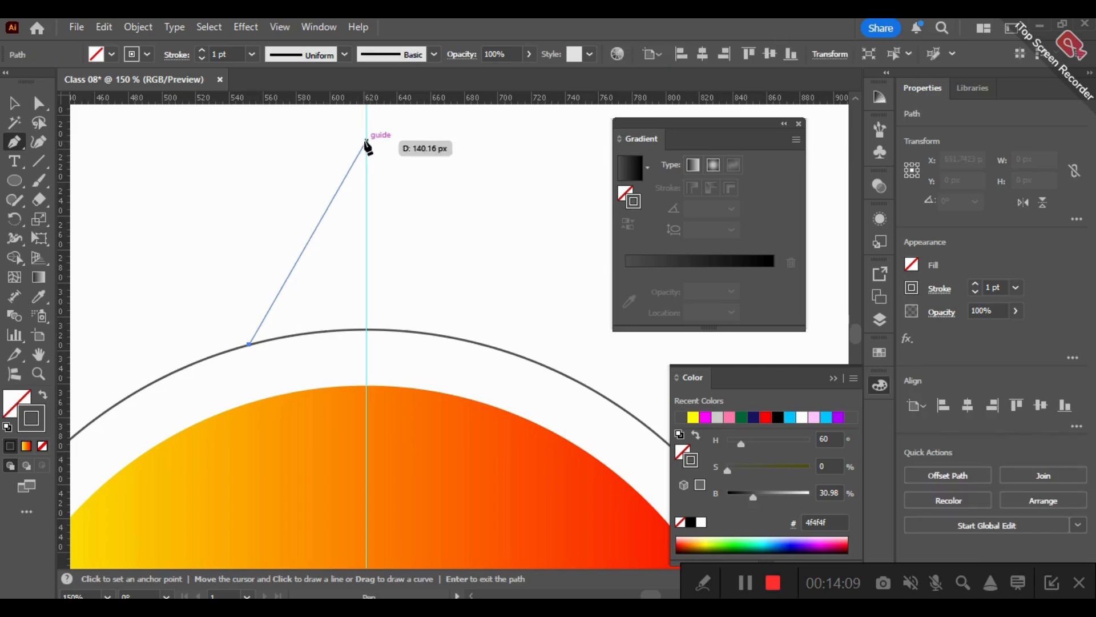
{"action": "key", "text": "ctrl+z"}
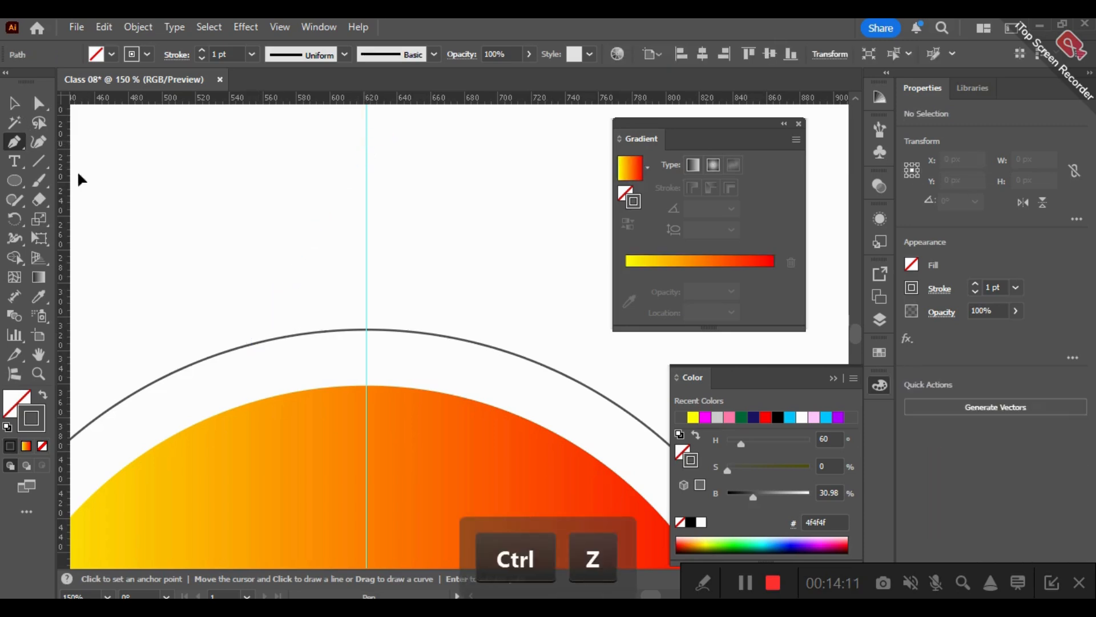
- Convert the outer circle into a guide
{"action": "key", "text": "v"}
{"action": "left_click", "coordinate": [261, 327]}
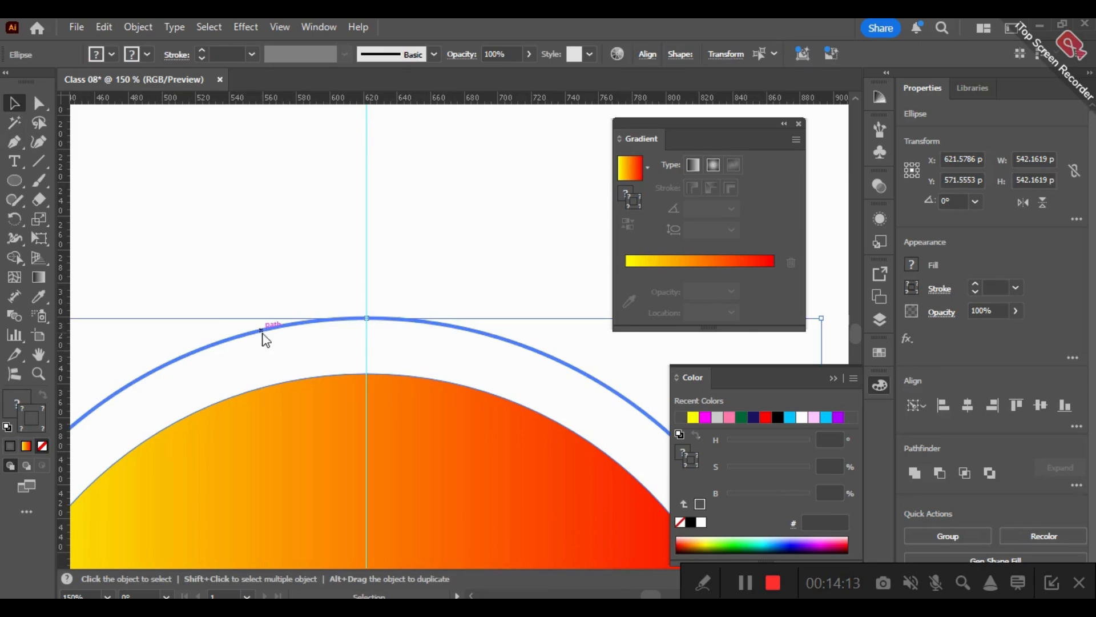
{"action": "right_click", "coordinate": [261, 329]}
{"action": "left_click", "coordinate": [146, 276]}
{"action": "left_click", "coordinate": [147, 274]}
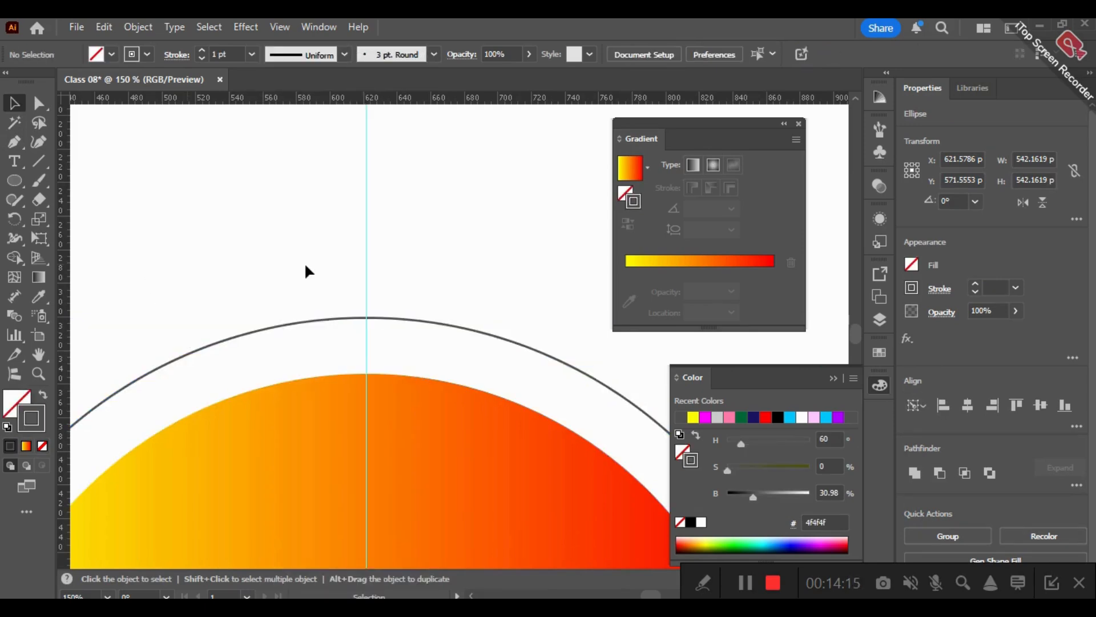
{"action": "scroll", "coordinate": [304, 262], "scroll_direction": "down", "scroll_amount": 4}
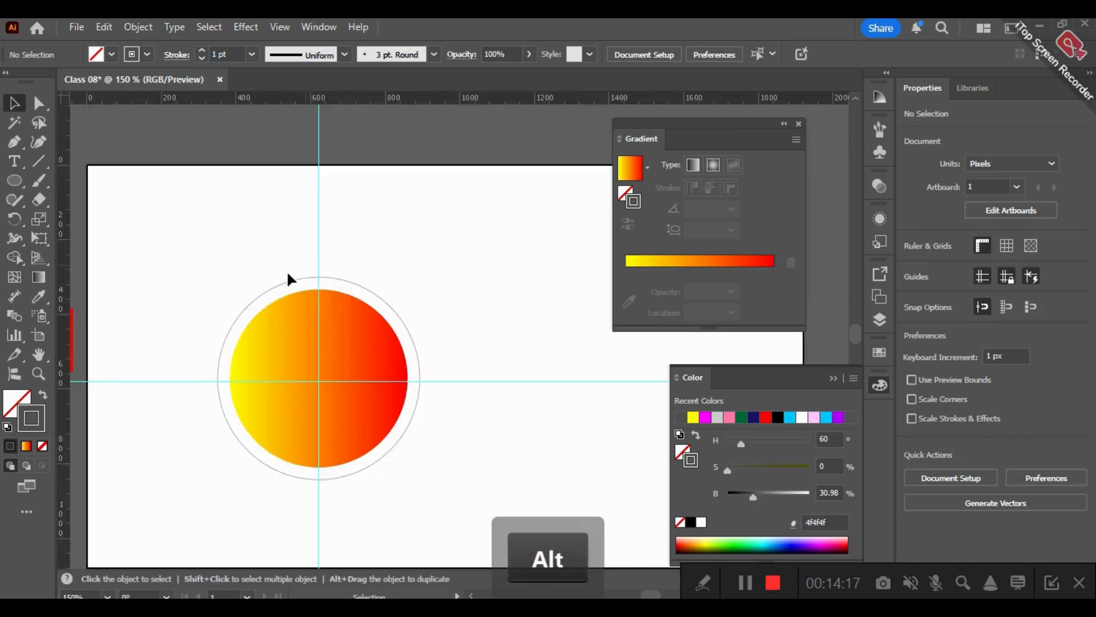
{"action": "left_click", "coordinate": [304, 278]}
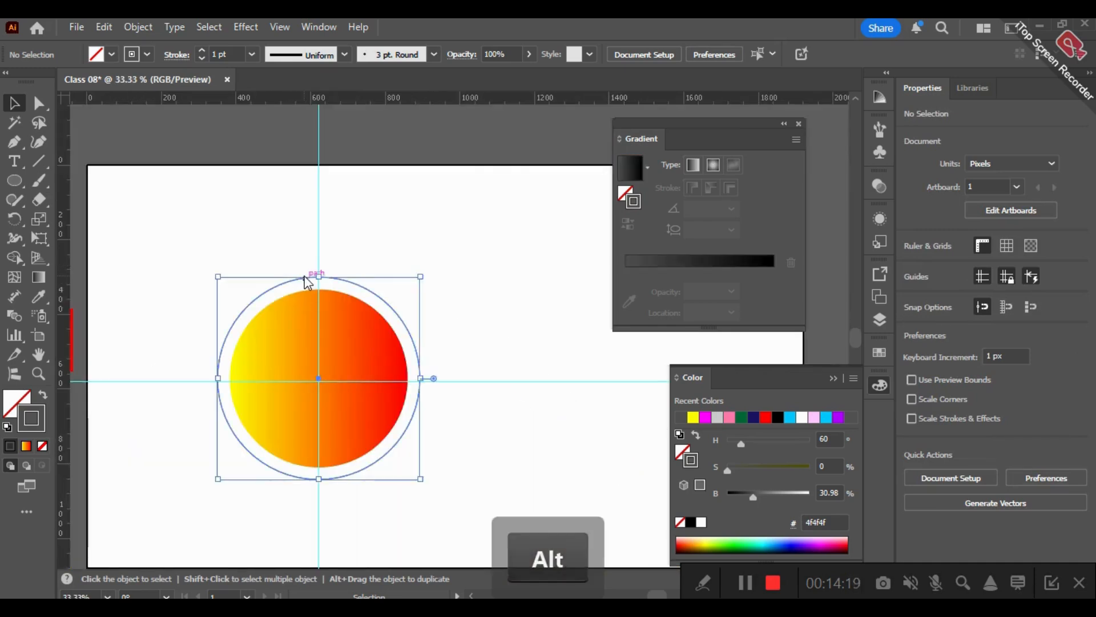
{"action": "right_click", "coordinate": [304, 278]}
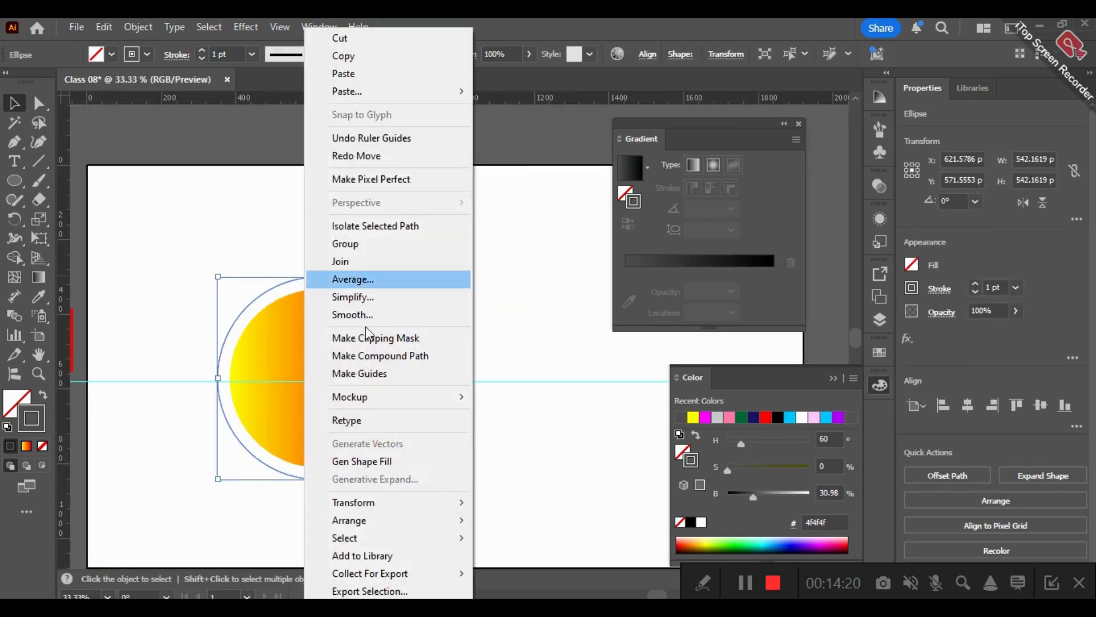
{"action": "left_click", "coordinate": [402, 373]}
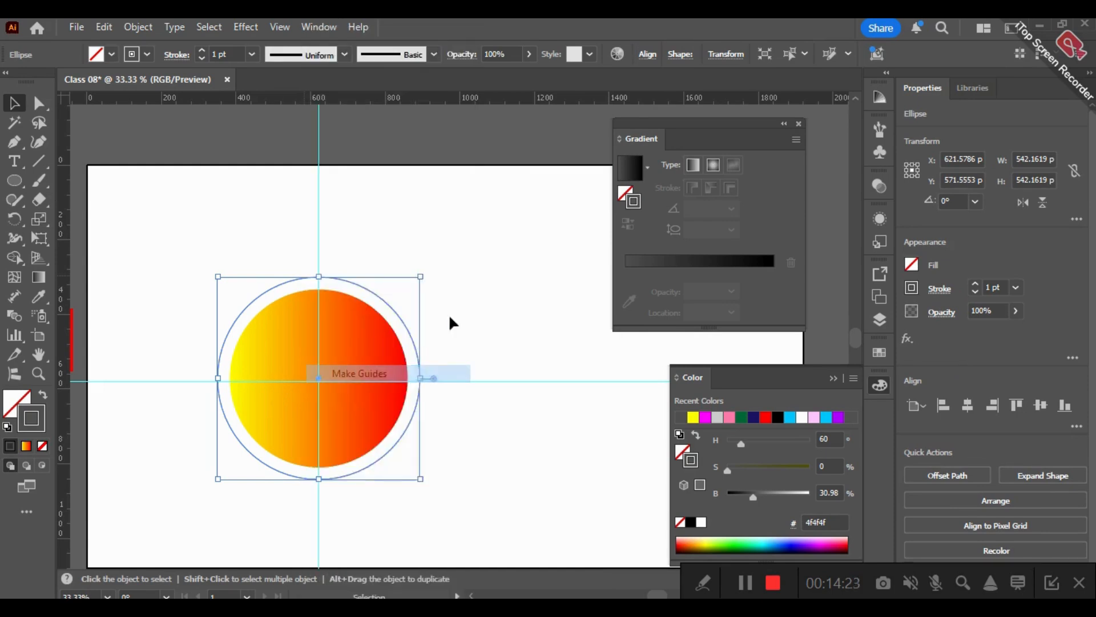
- Try to draw a closed triangular ray with the Pen tool, its apex on the vertical guide and its curved base on the circular guide
{"action": "scroll", "coordinate": [313, 282], "scroll_direction": "up", "scroll_amount": 3}
{"action": "scroll", "coordinate": [336, 227], "scroll_direction": "up", "scroll_amount": 4}
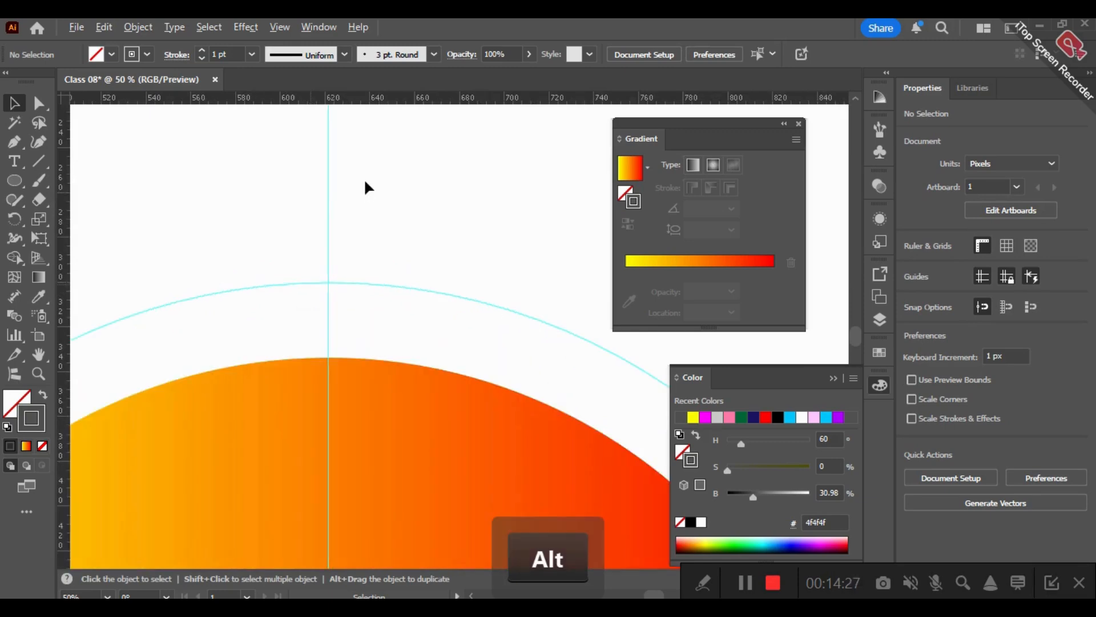
{"action": "key", "text": "space"}
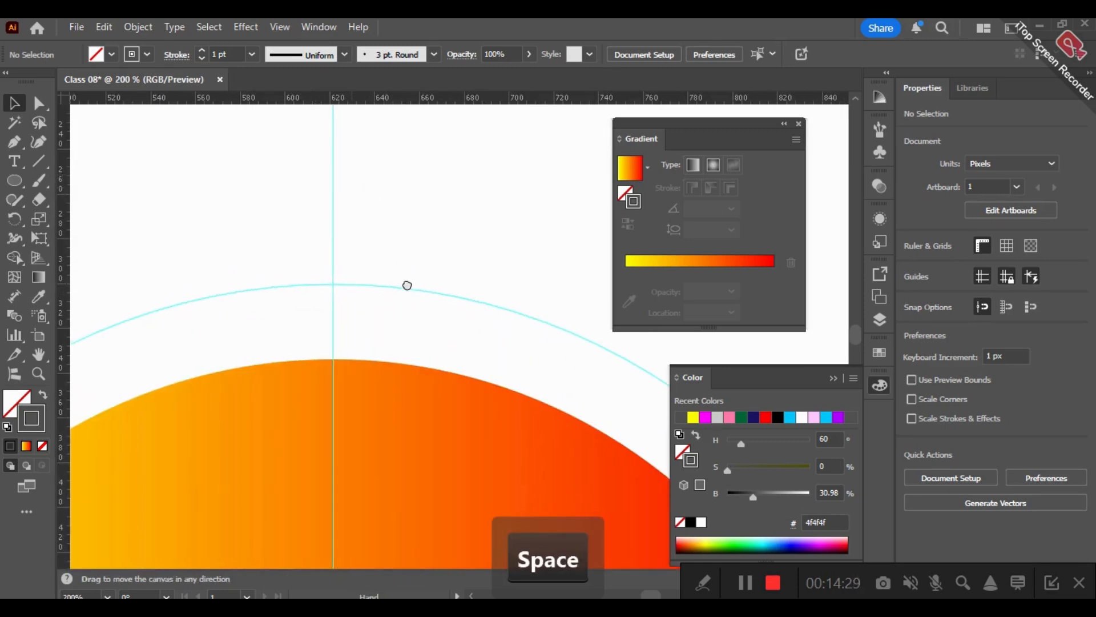
{"action": "scroll", "coordinate": [406, 285], "scroll_direction": "down", "scroll_amount": 1}
{"action": "scroll", "coordinate": [406, 279], "scroll_direction": "down", "scroll_amount": 1}
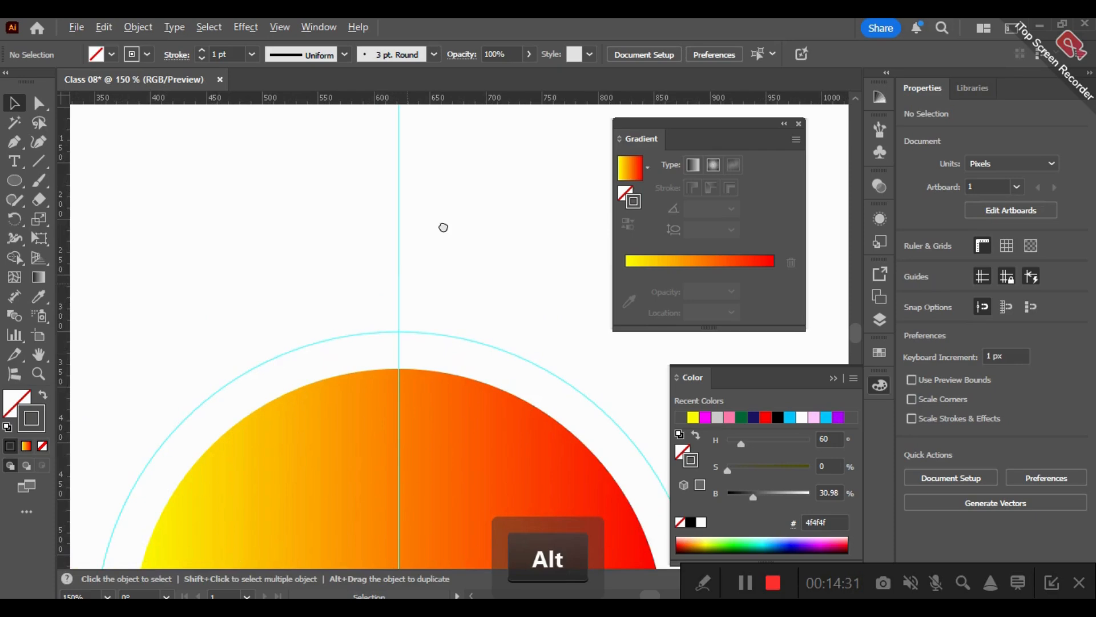
{"action": "key", "text": "space"}
{"action": "left_click", "coordinate": [14, 142]}
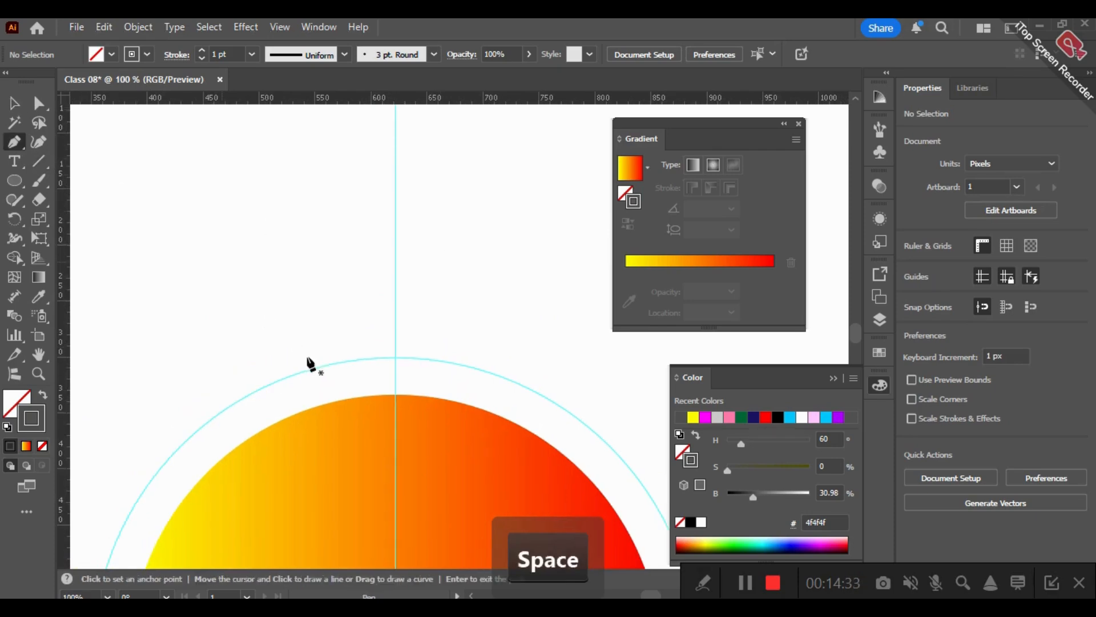
{"action": "left_click", "coordinate": [324, 362]}
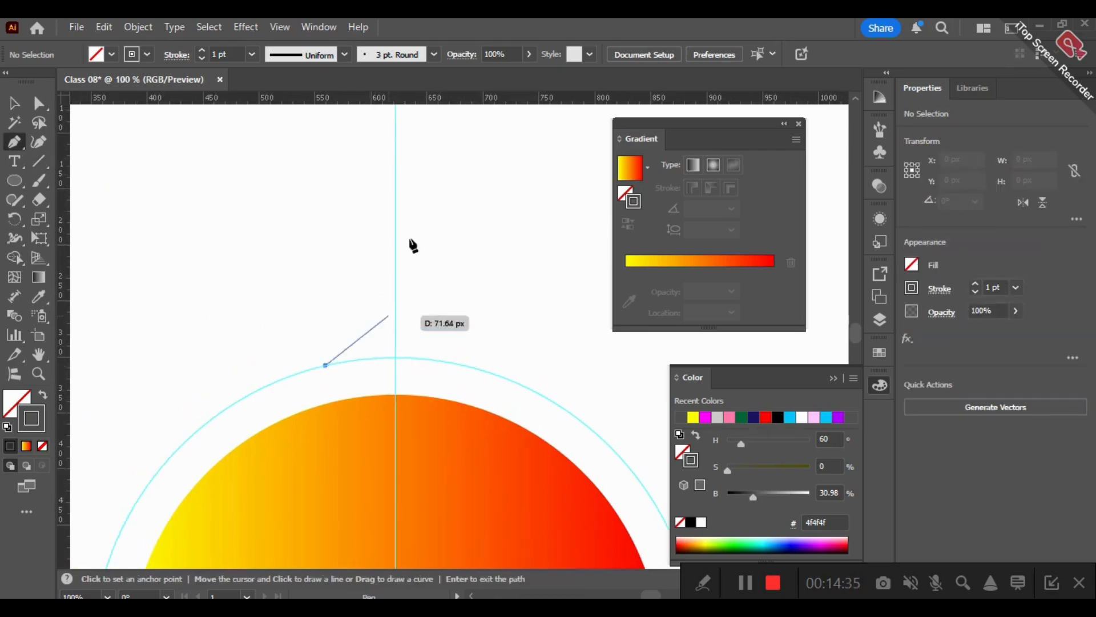
{"action": "left_click", "coordinate": [395, 198]}
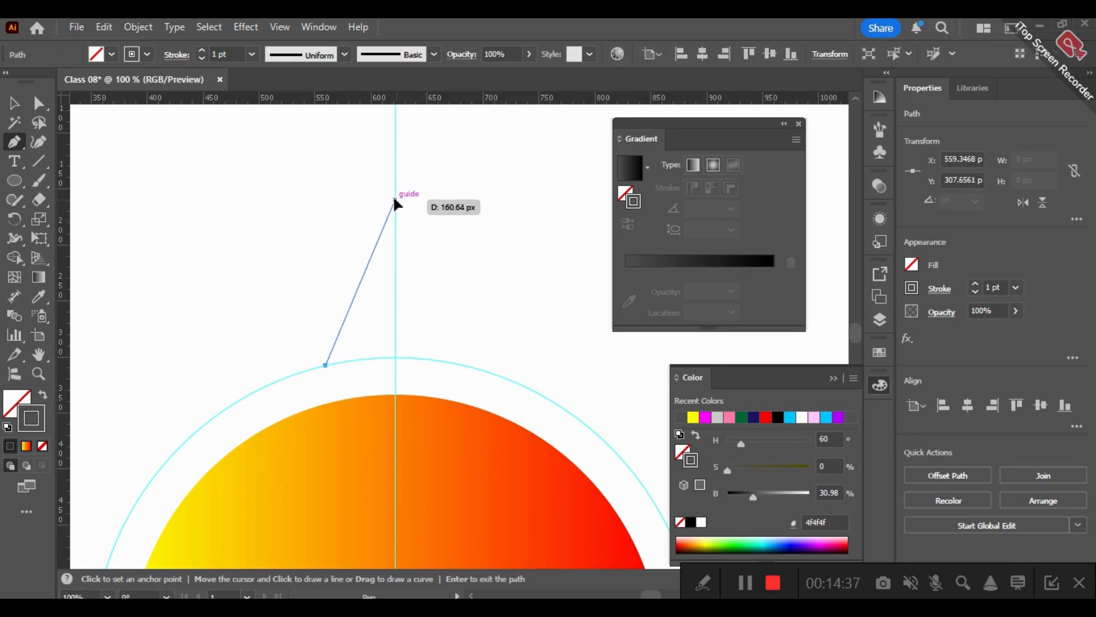
{"action": "left_click", "coordinate": [450, 360]}
{"action": "left_click_drag", "start_coordinate": [326, 366], "coordinate": [255, 383]}
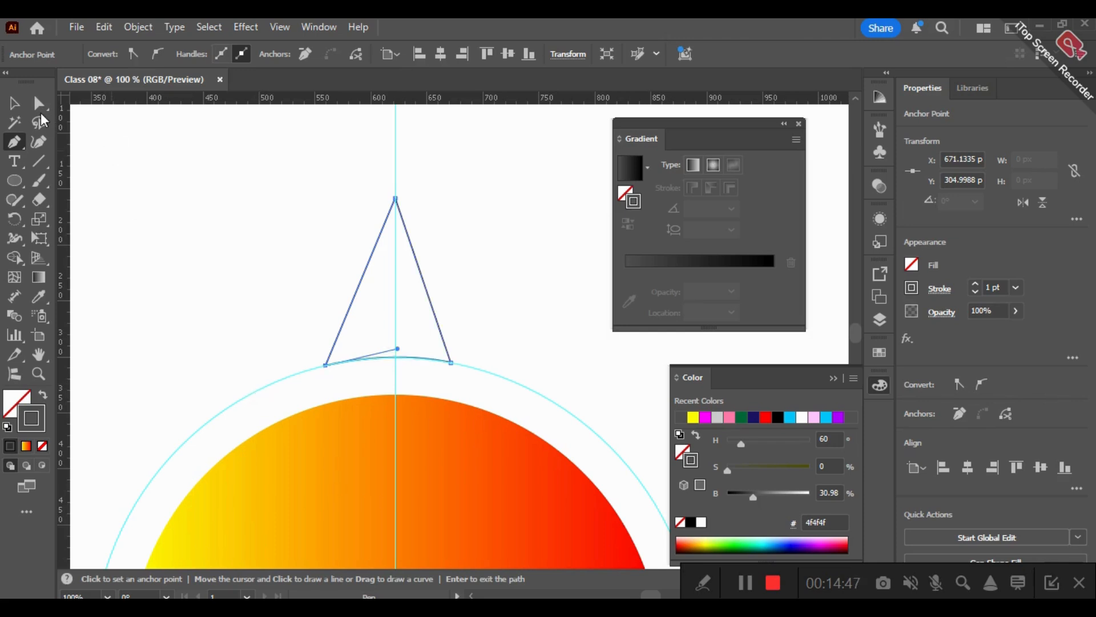
{"action": "key", "text": "v"}
{"action": "left_click", "coordinate": [473, 280]}
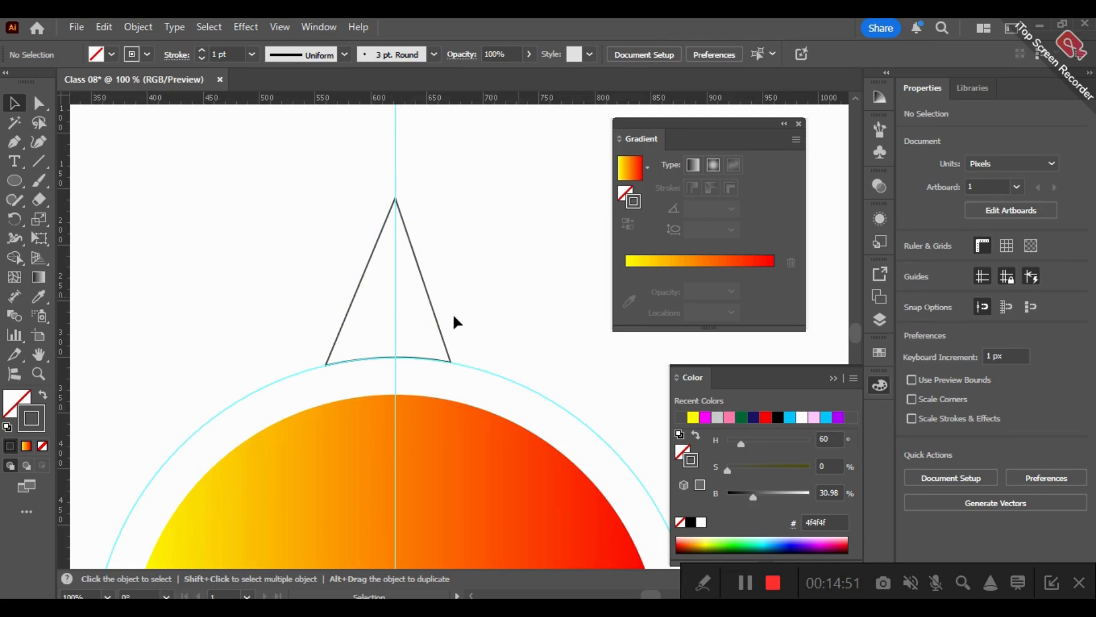
- Undo the whole triangular ray drawn above the circular guide
{"action": "key", "text": "ctrl+x"}
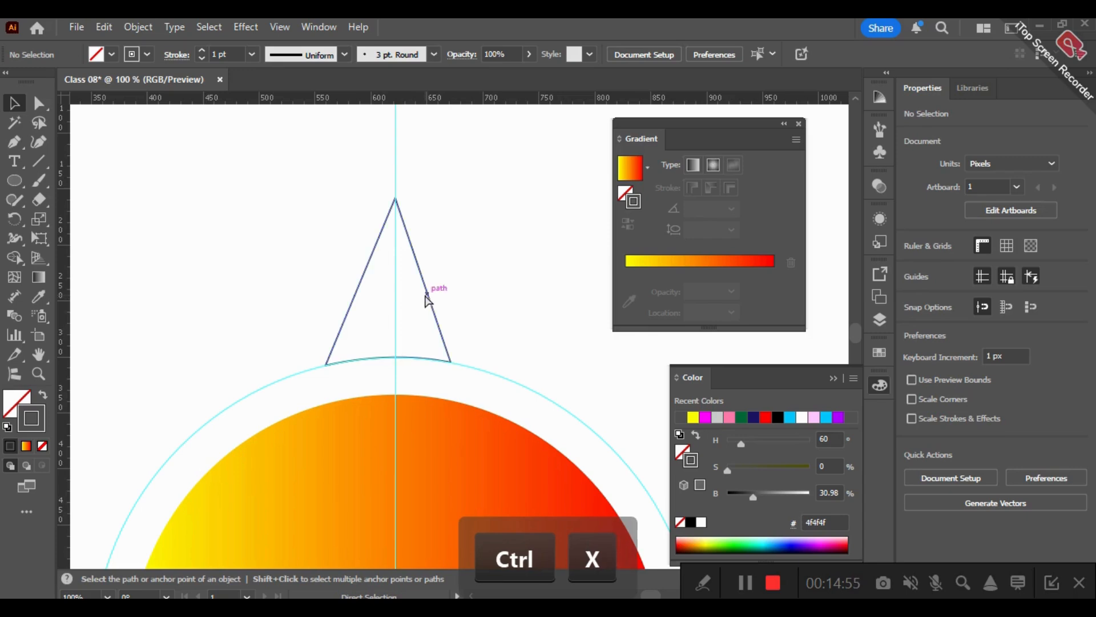
{"action": "key", "text": "ctrl+z"}
{"action": "key", "text": "ctrl+z"}
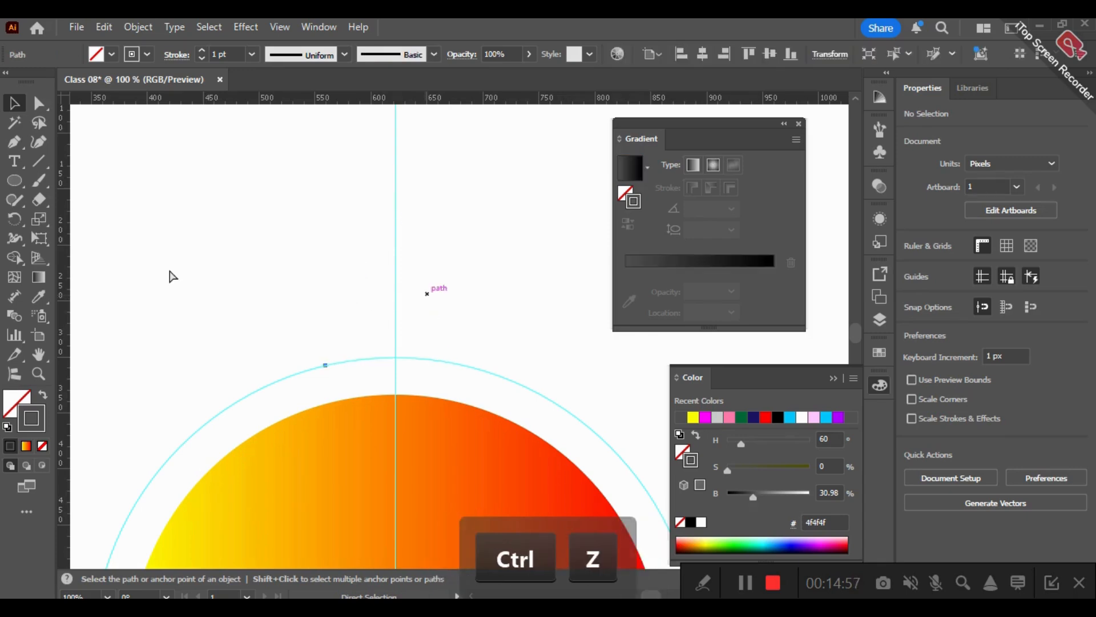
{"action": "key", "text": "ctrl+z"}
{"action": "key", "text": "ctrl+z"}
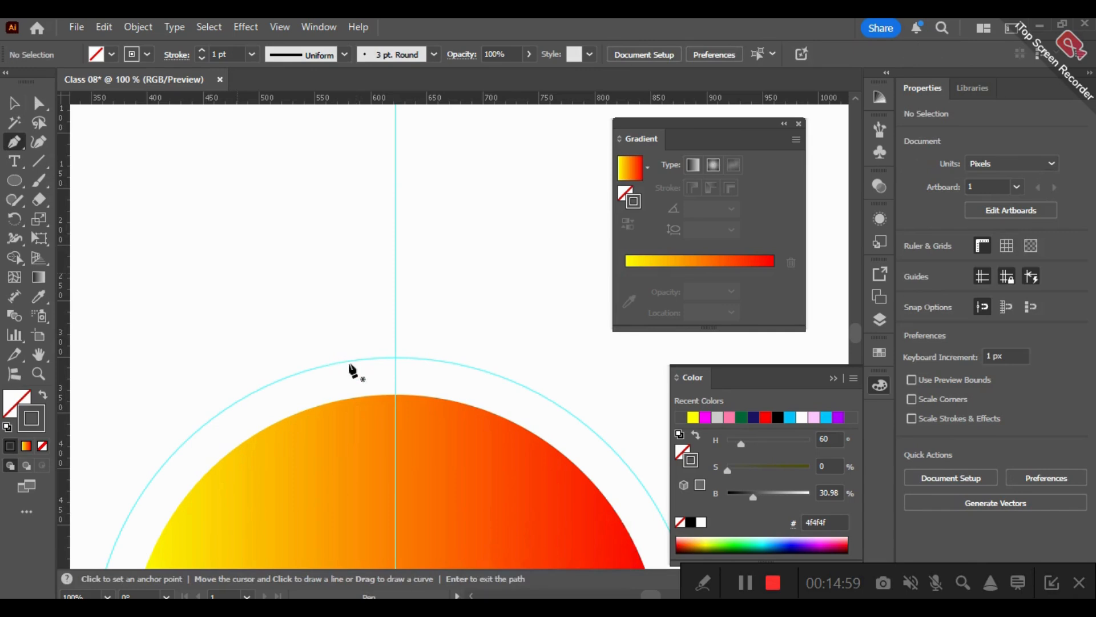
- Draw the left half of a ray, about 69 by 144 px, curving along the circular guide and rising to an apex on the vertical guide
{"action": "left_click", "coordinate": [394, 357]}
{"action": "left_click_drag", "start_coordinate": [318, 368], "coordinate": [286, 377]}
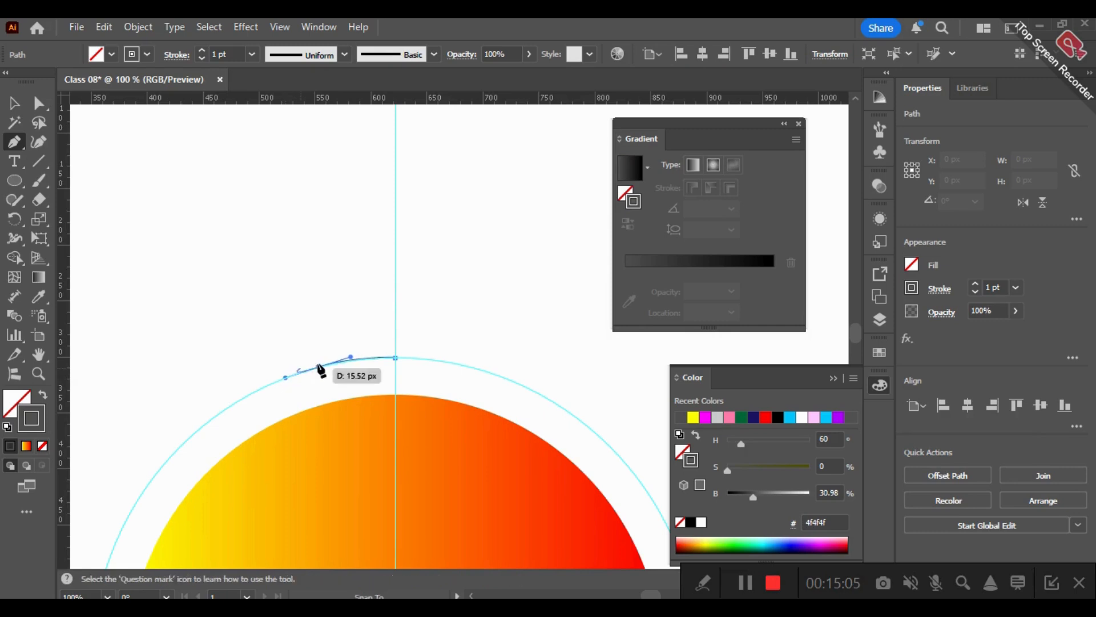
{"action": "left_click", "coordinate": [318, 368]}
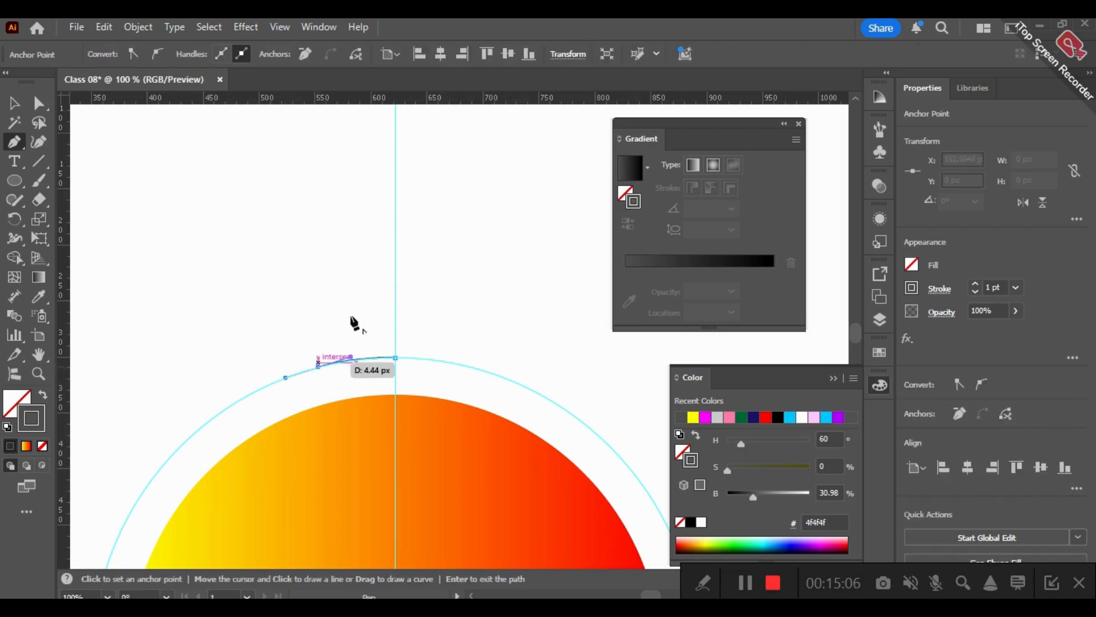
{"action": "left_click", "coordinate": [395, 207]}
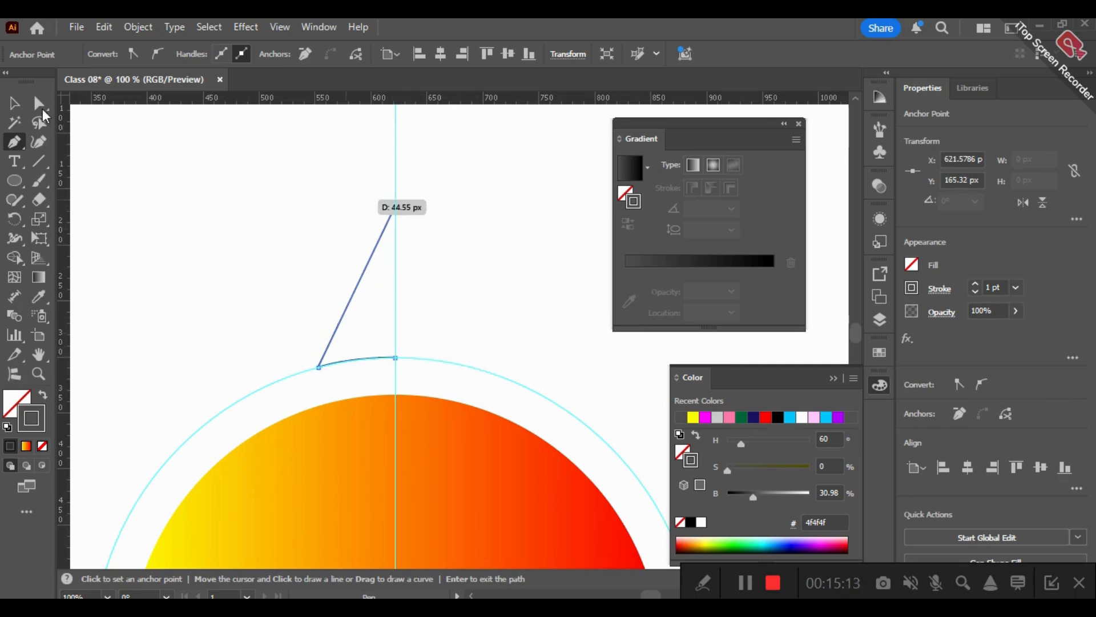
- Reflect a copy of the half ray across the vertical axis and place it on the other side of the vertical guide, meeting the original
{"action": "left_click", "coordinate": [15, 103]}
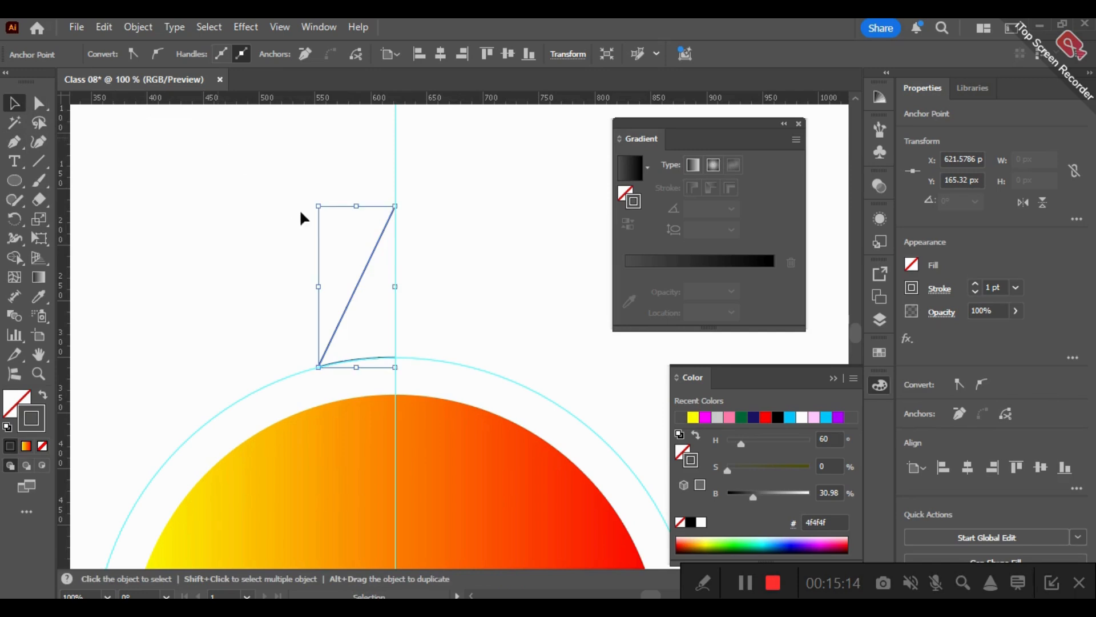
{"action": "right_click", "coordinate": [371, 263]}
{"action": "left_click", "coordinate": [352, 285]}
{"action": "right_click", "coordinate": [352, 285]}
{"action": "mouse_move", "coordinate": [433, 505]}
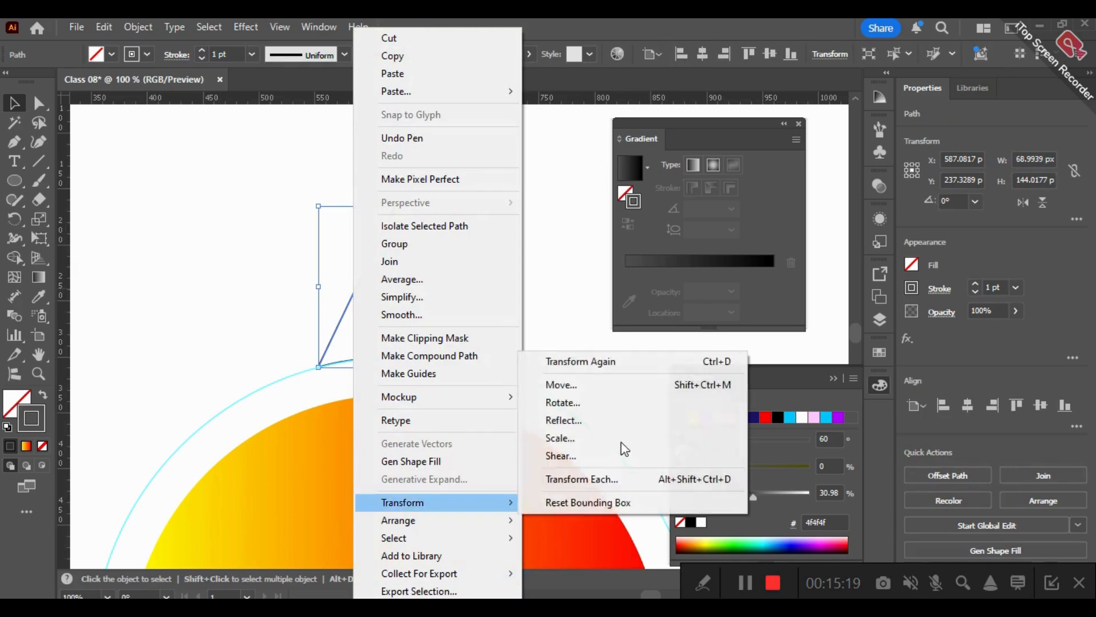
{"action": "left_click", "coordinate": [556, 419]}
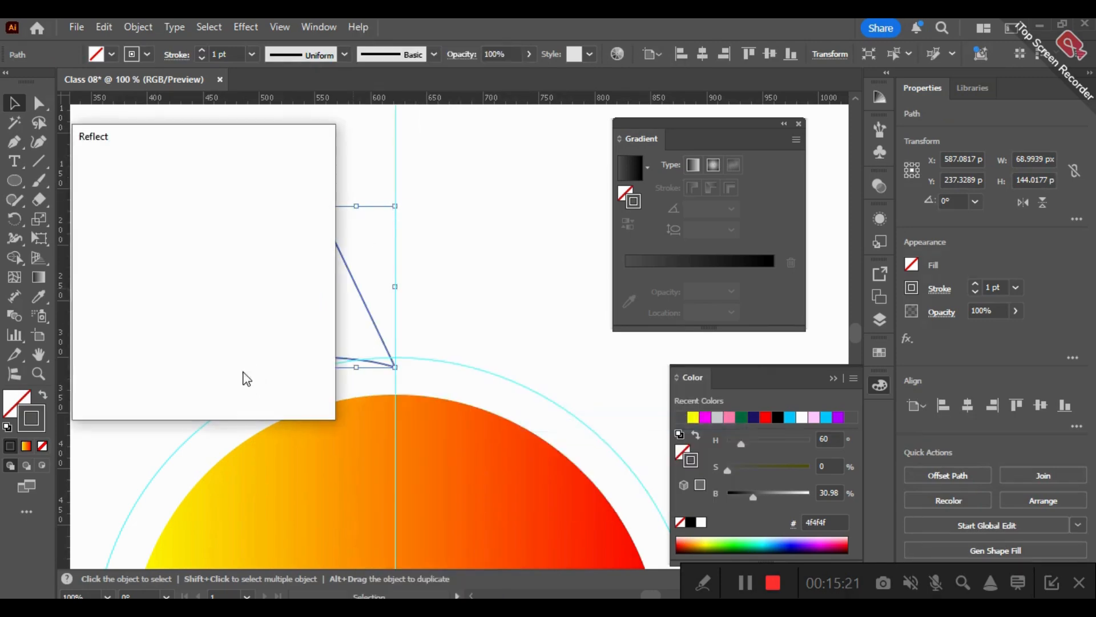
{"action": "key", "text": "alt+Return"}
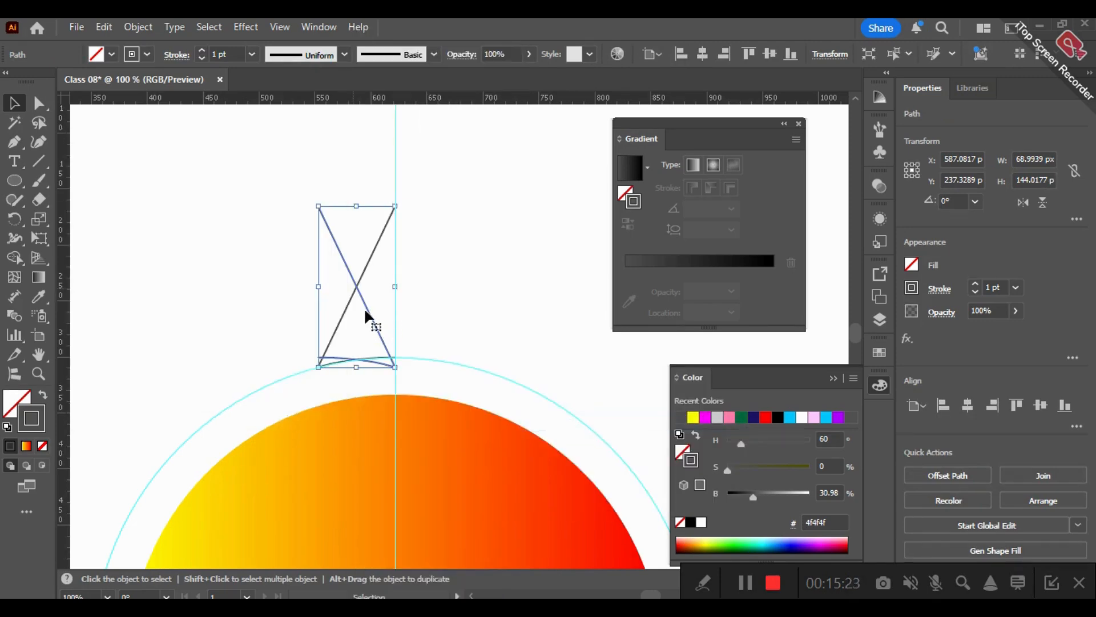
{"action": "left_click_drag", "start_coordinate": [376, 303], "coordinate": [447, 304]}
{"action": "left_click", "coordinate": [497, 208]}
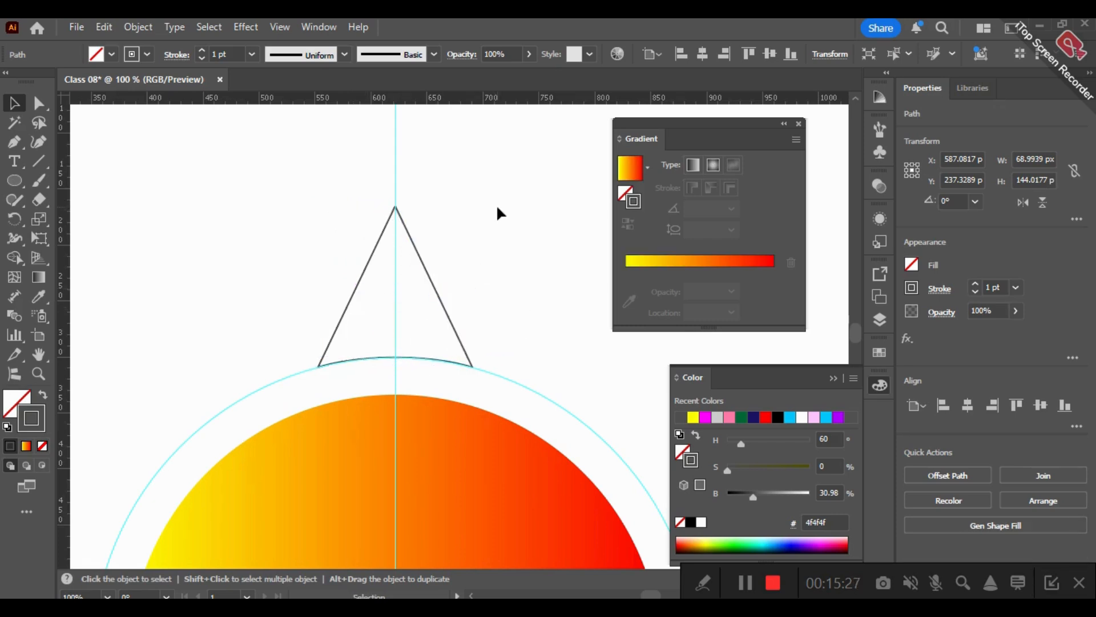
- Raise the shared apex points of both halves straight up the vertical guide, making the ray about 167 px tall
{"action": "left_click", "coordinate": [39, 103]}
{"action": "left_click_drag", "start_coordinate": [317, 171], "coordinate": [398, 186]}
{"action": "key", "text": "shift"}
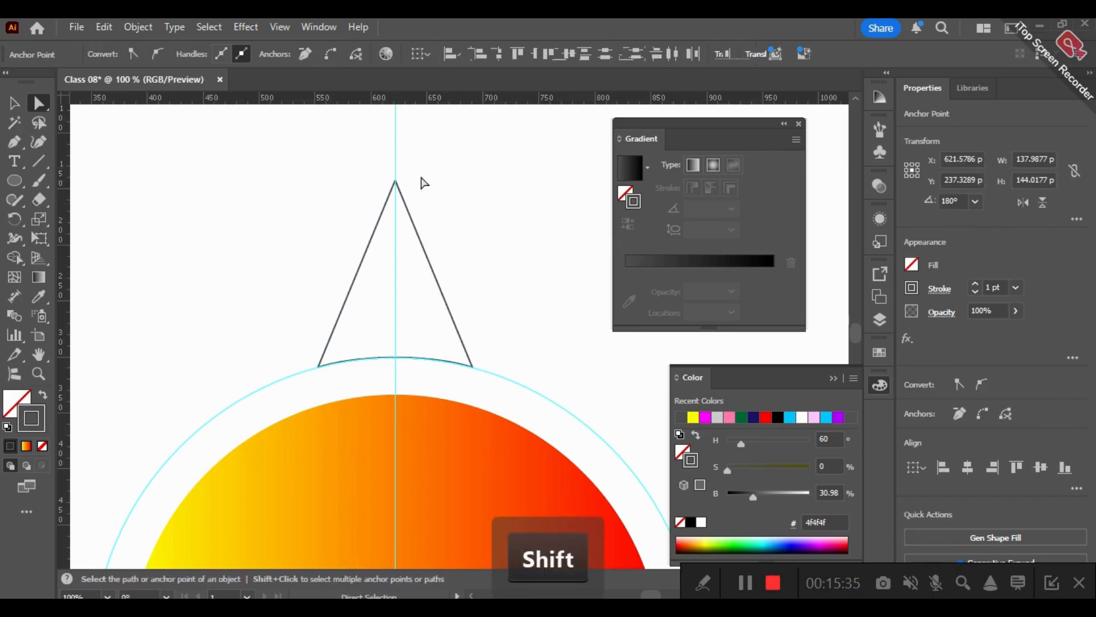
{"action": "left_click", "coordinate": [482, 172]}
- Join the apex anchor points of the two ray halves
{"action": "left_click_drag", "start_coordinate": [325, 155], "coordinate": [395, 183]}
{"action": "right_click", "coordinate": [396, 181]}
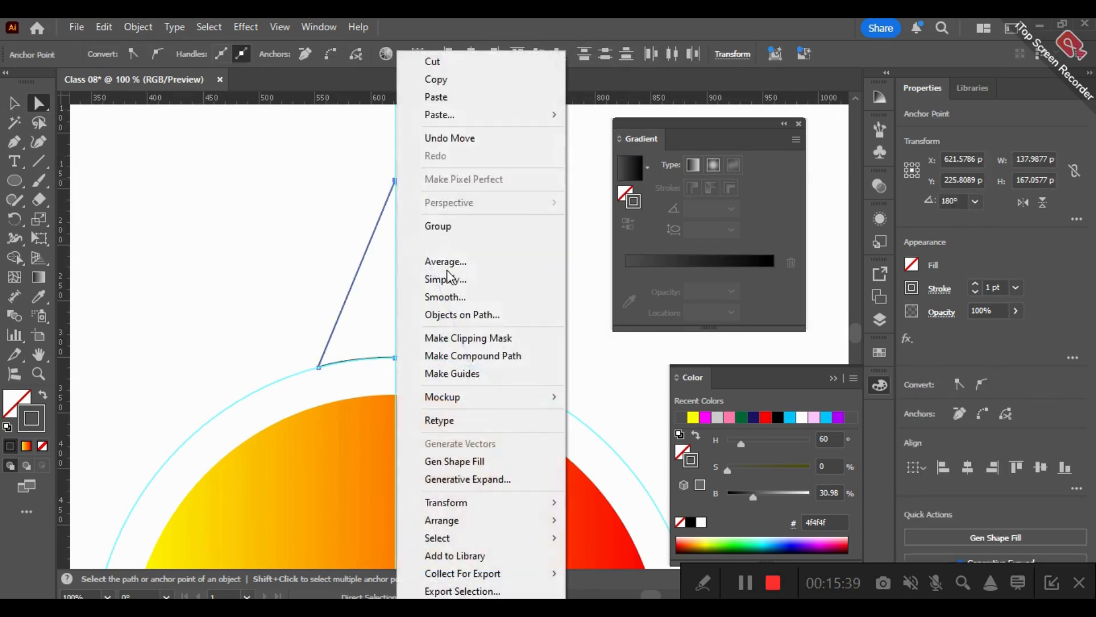
{"action": "left_click", "coordinate": [446, 245]}
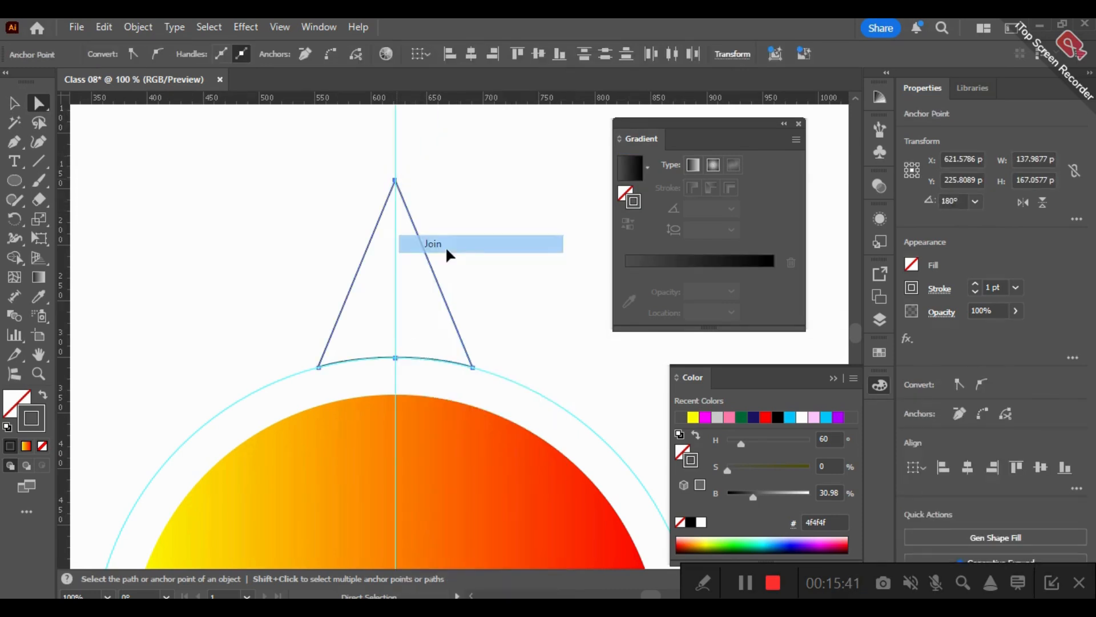
- Join the base anchor points of the two ray halves where they meet on the vertical guide
{"action": "left_click", "coordinate": [395, 359]}
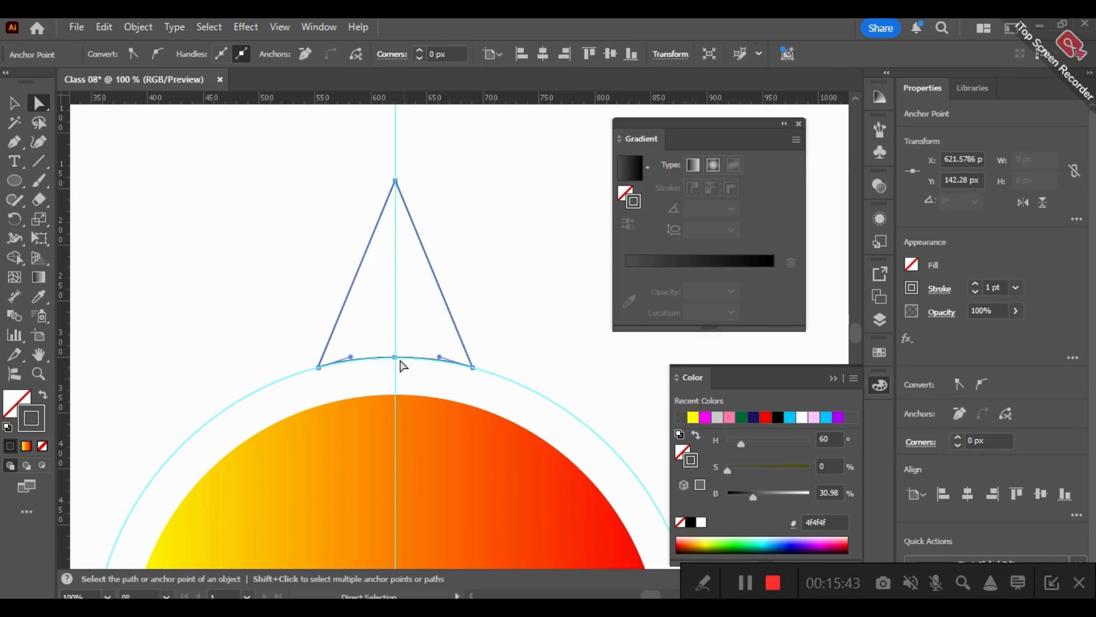
{"action": "right_click", "coordinate": [393, 366]}
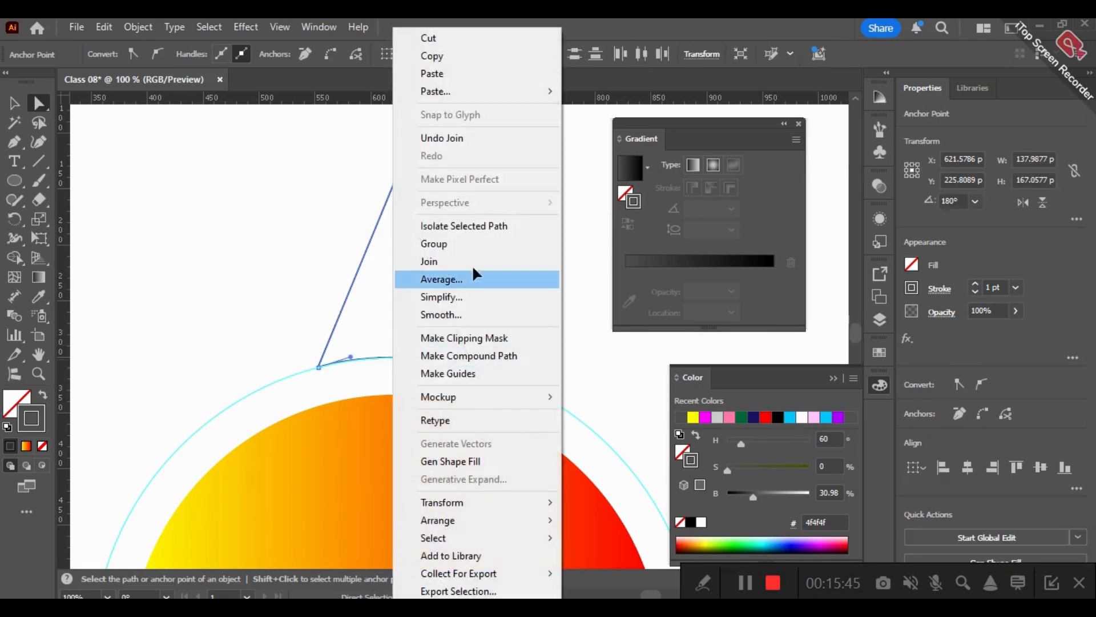
{"action": "left_click", "coordinate": [447, 261]}
{"action": "left_click", "coordinate": [14, 103]}
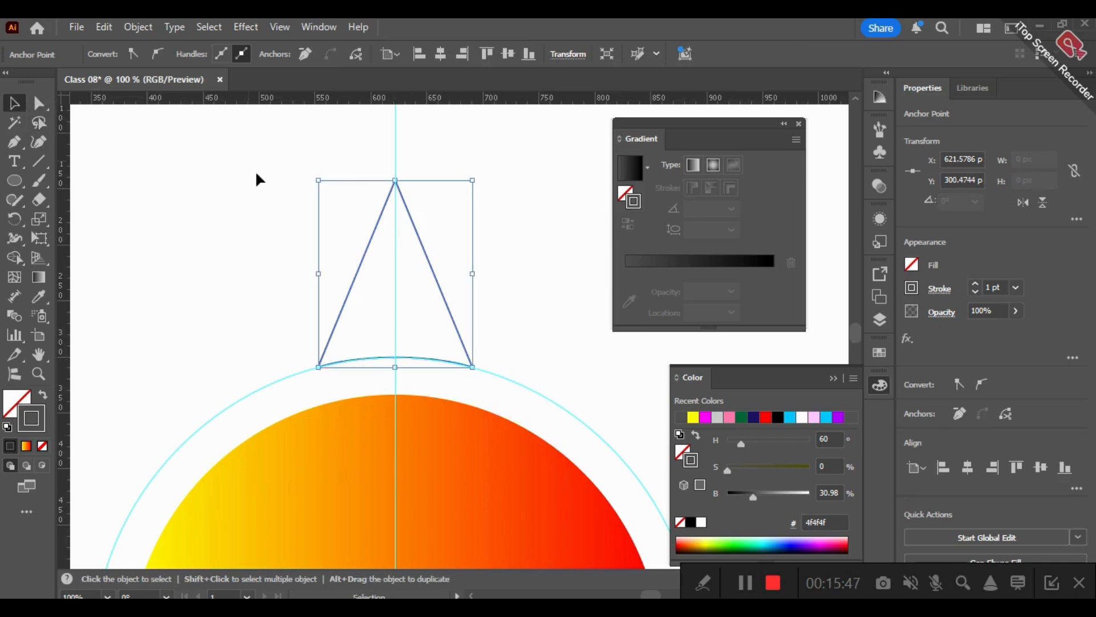
- Open the Rotate options for the ray with the rotation origin at the intersection of the two guides
{"action": "left_click", "coordinate": [313, 292]}
{"action": "left_click", "coordinate": [364, 253]}
{"action": "scroll", "coordinate": [218, 290], "scroll_direction": "down", "scroll_amount": 4}
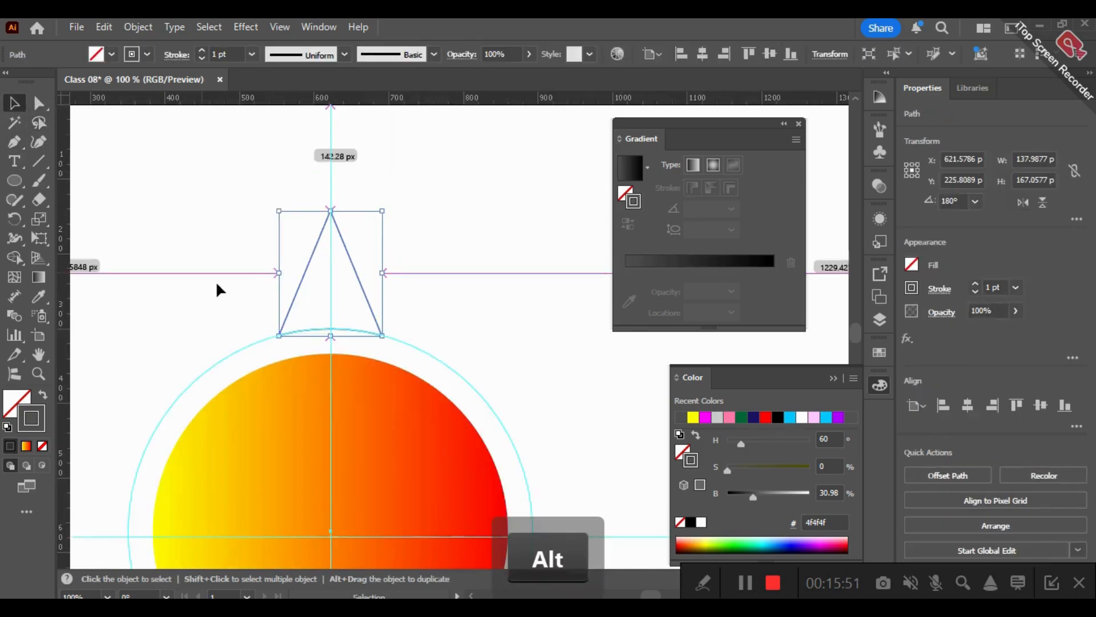
{"action": "left_click_drag", "start_coordinate": [394, 208], "coordinate": [434, 187]}
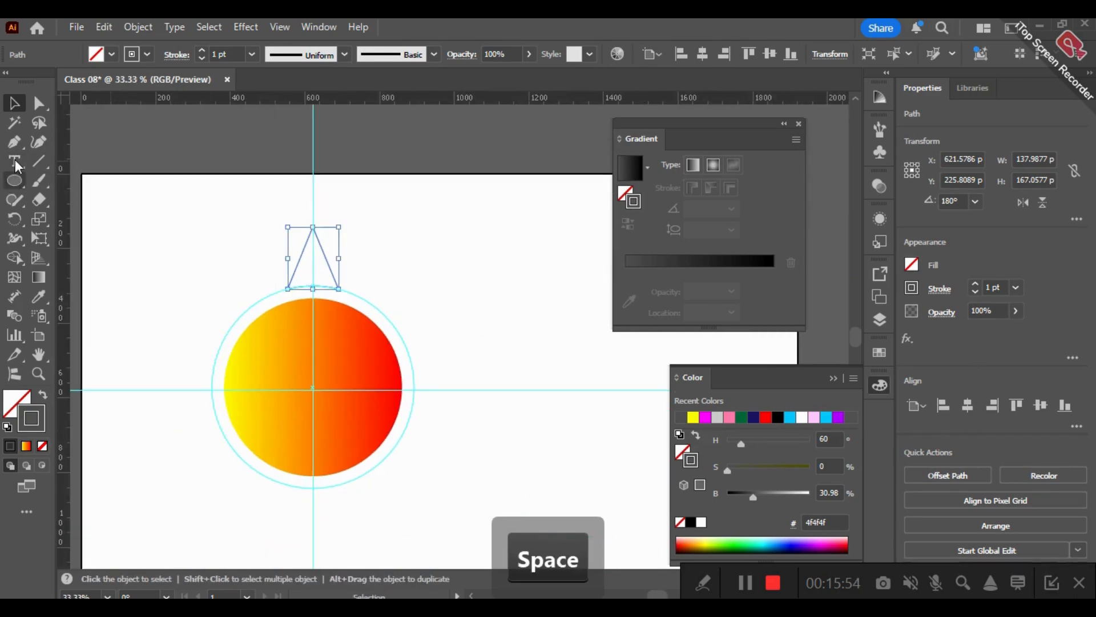
{"action": "left_click", "coordinate": [15, 219]}
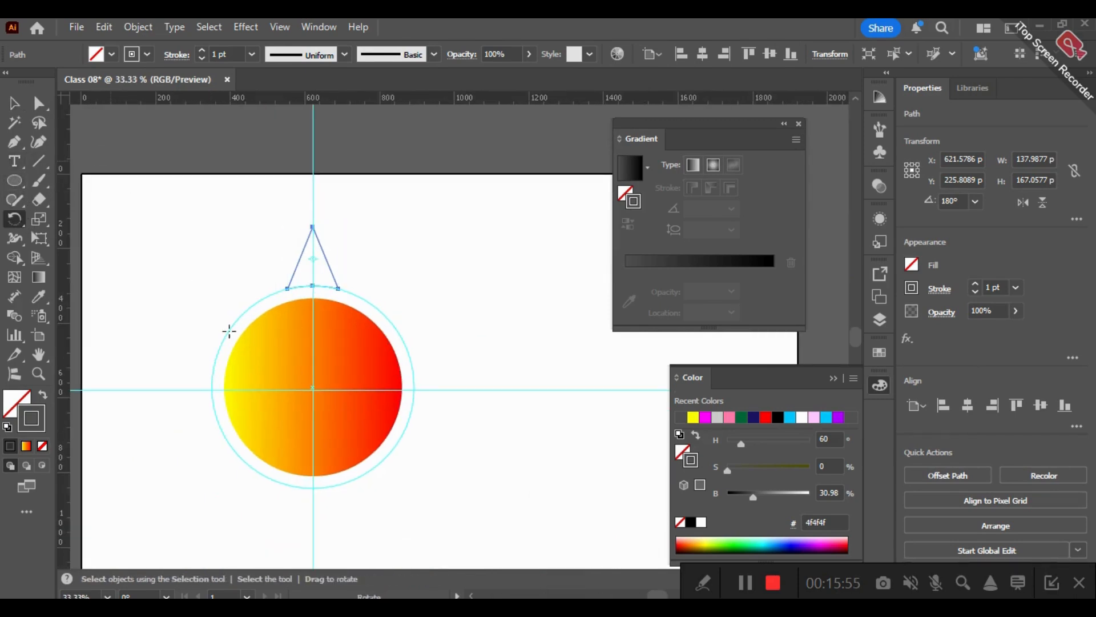
{"action": "left_click", "coordinate": [312, 389]}
{"action": "left_click", "coordinate": [313, 390], "text": "alt"}
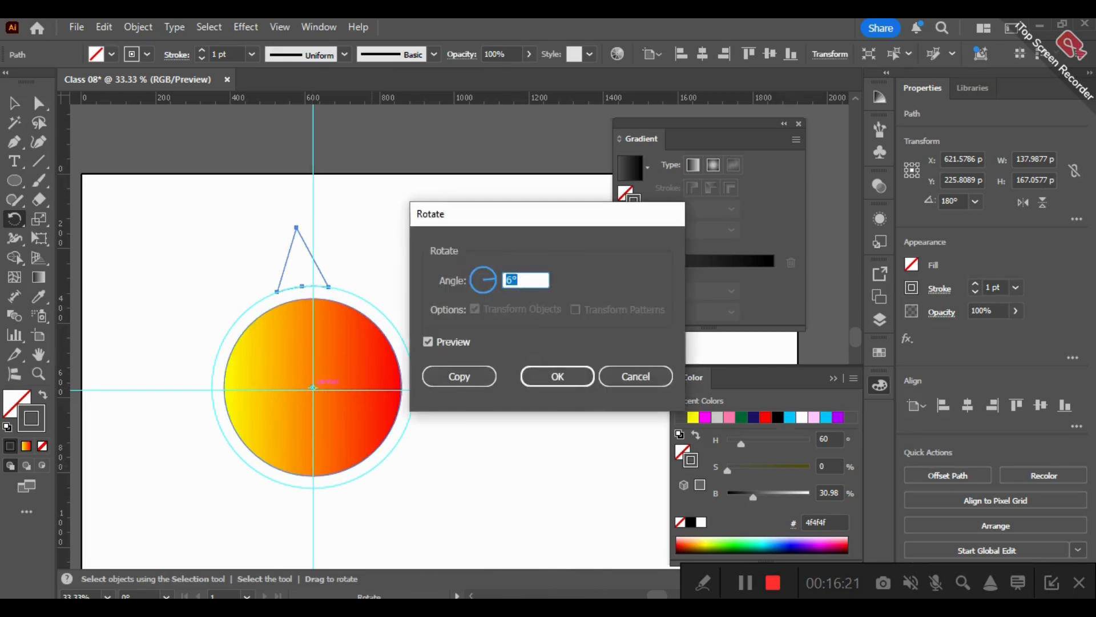
- Switch to Calculator, divide 360 by 6 to find the rotation angle, and return to the drawing
{"action": "left_click", "coordinate": [17, 612]}
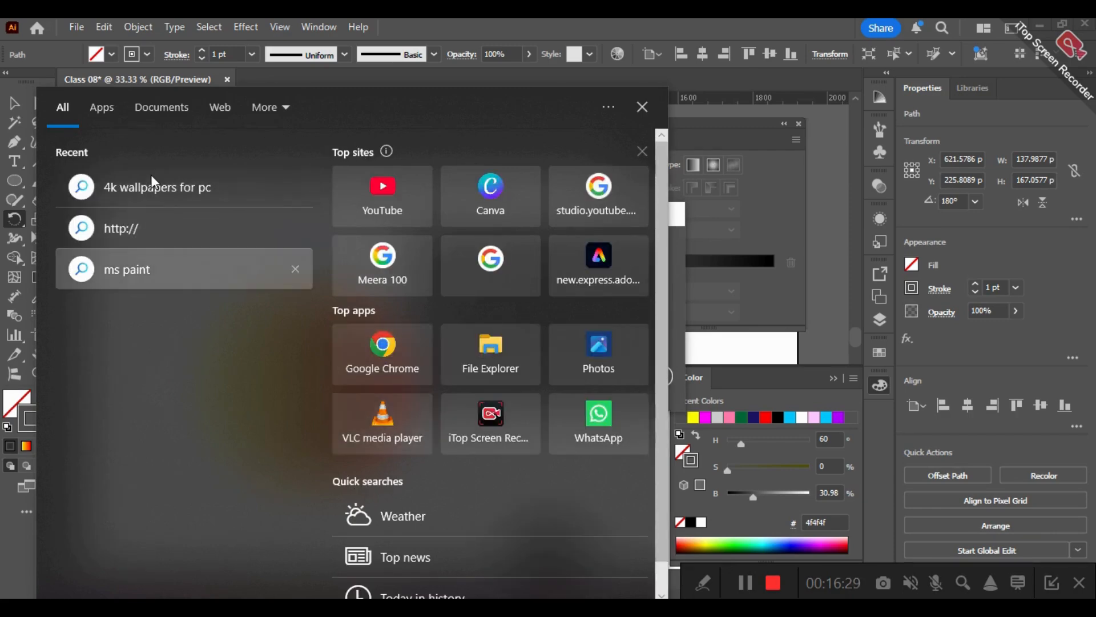
{"action": "type", "text": "c"}
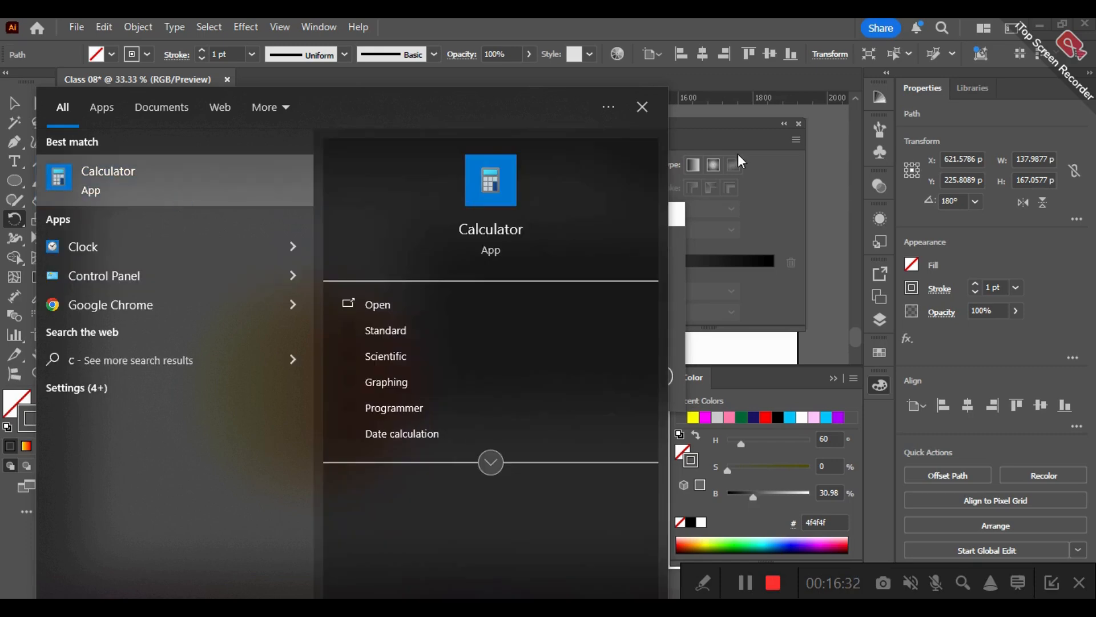
{"action": "key", "text": "Return"}
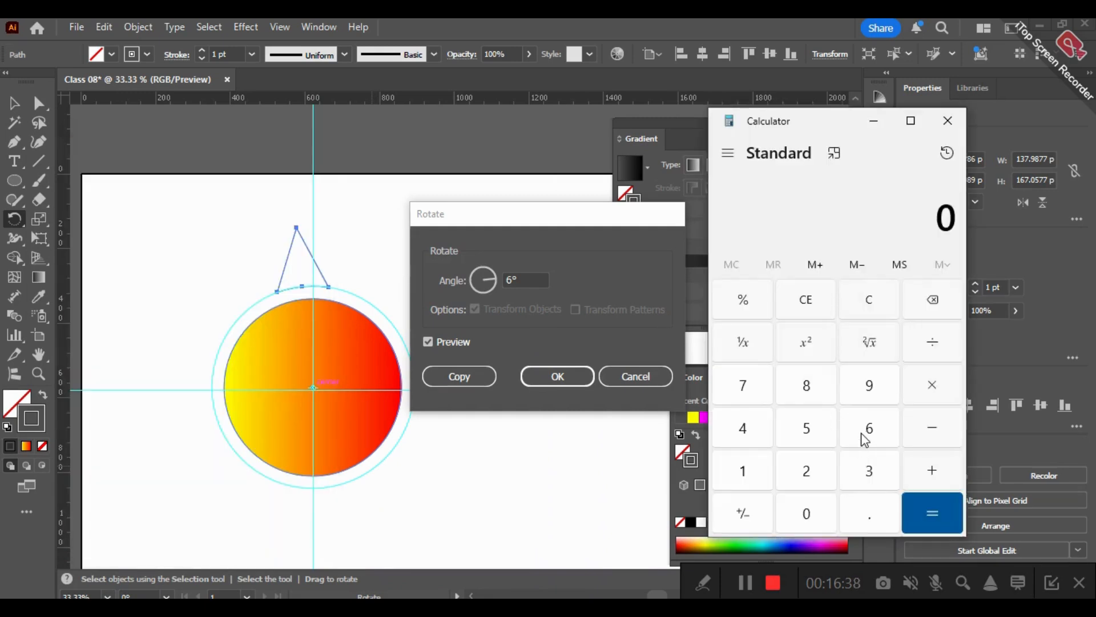
{"action": "left_click", "coordinate": [869, 467]}
{"action": "left_click", "coordinate": [869, 431]}
{"action": "key", "text": "0"}
{"action": "left_click", "coordinate": [931, 343]}
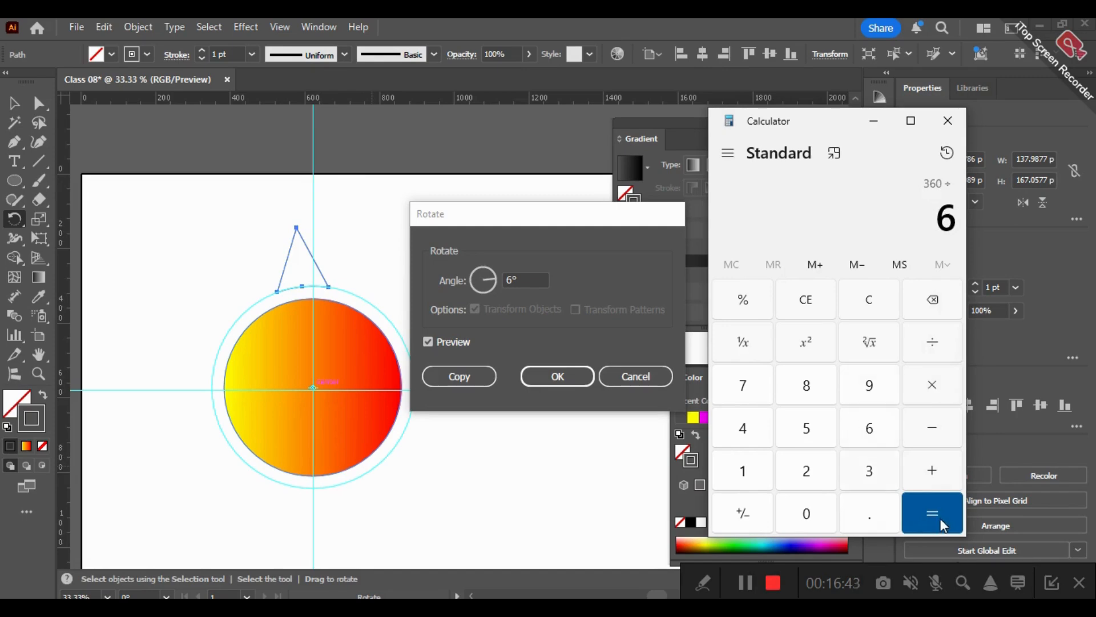
{"action": "key", "text": "Return"}
{"action": "left_click", "coordinate": [874, 120]}
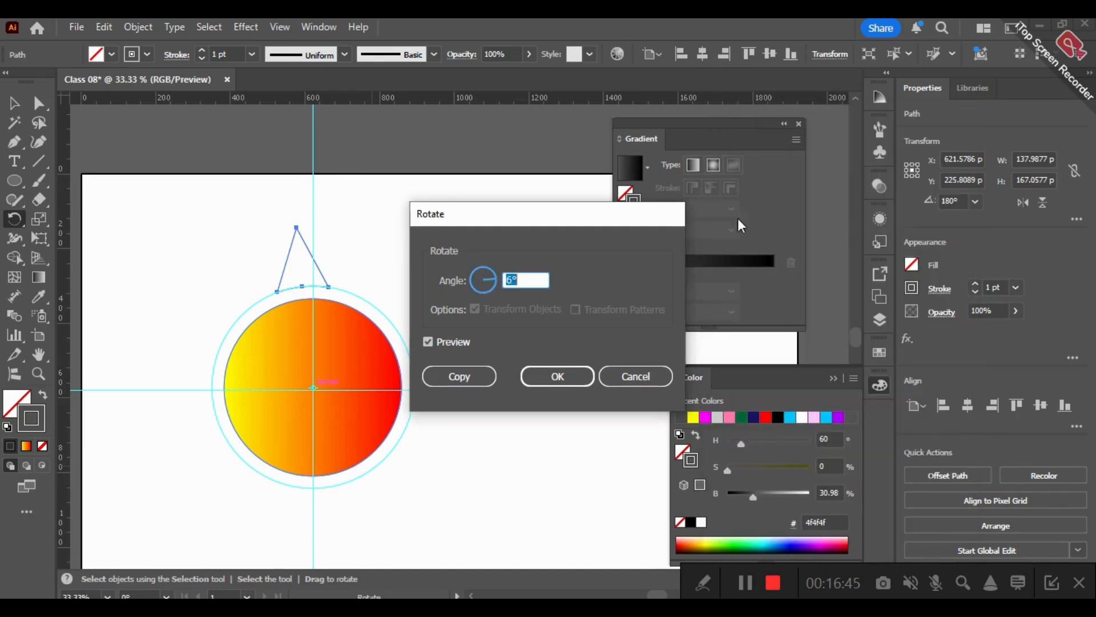
- Create a copy of the ray rotated 60° around the circle's centre and repeat the rotated copy five times
{"action": "type", "text": "60"}
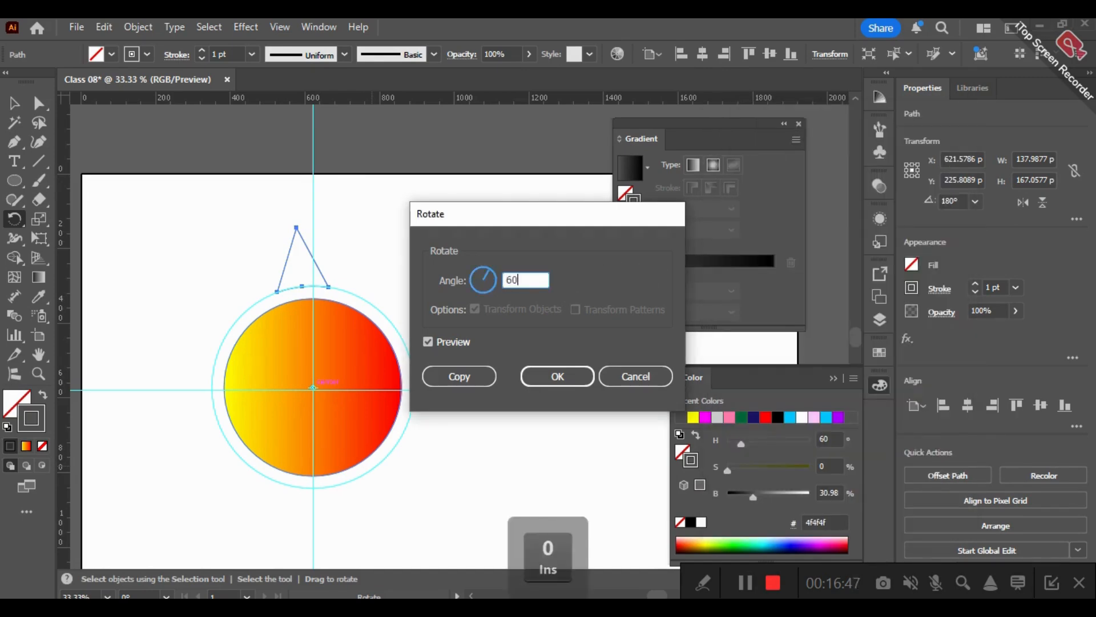
{"action": "left_click", "coordinate": [494, 375]}
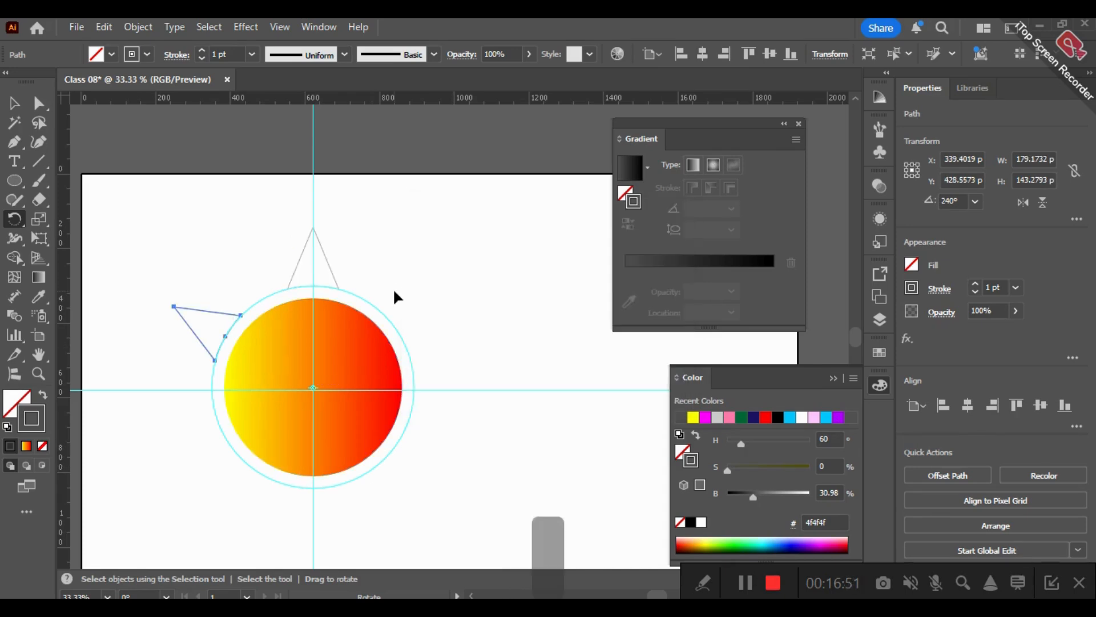
{"action": "key", "text": "ctrl+d"}
{"action": "key", "text": "ctrl+d"}
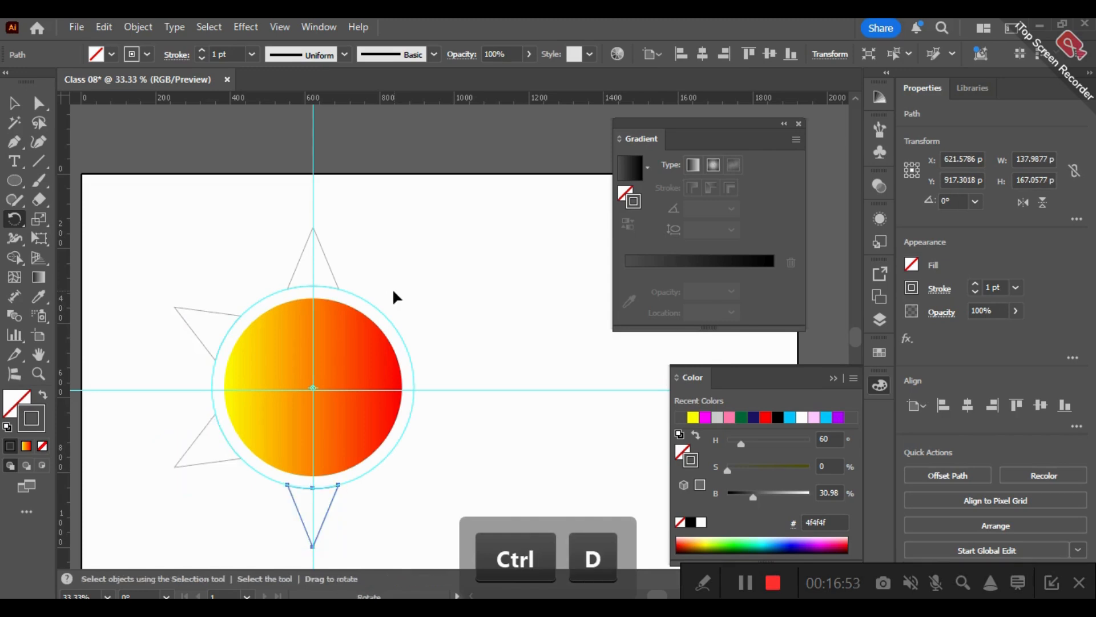
{"action": "key", "text": "ctrl+d"}
{"action": "key", "text": "ctrl+d"}
{"action": "key", "text": "ctrl+d"}
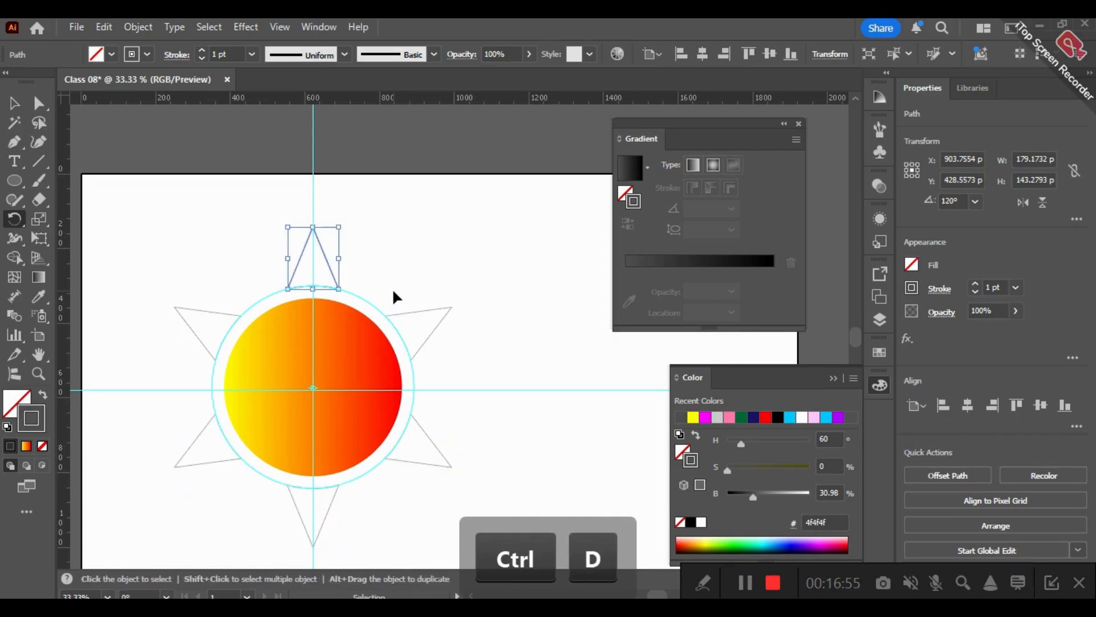
- Undo the surplus ray copy stacked on the topmost ray, keeping six rays around the circle
{"action": "key", "text": "ctrl+x"}
{"action": "key", "text": "ctrl+z"}
{"action": "key", "text": "ctrl+z"}
{"action": "key", "text": "ctrl+z"}
- Try rotating the six rays together freehand around the unselected circle, and undo the rotation
{"action": "left_click", "coordinate": [15, 103]}
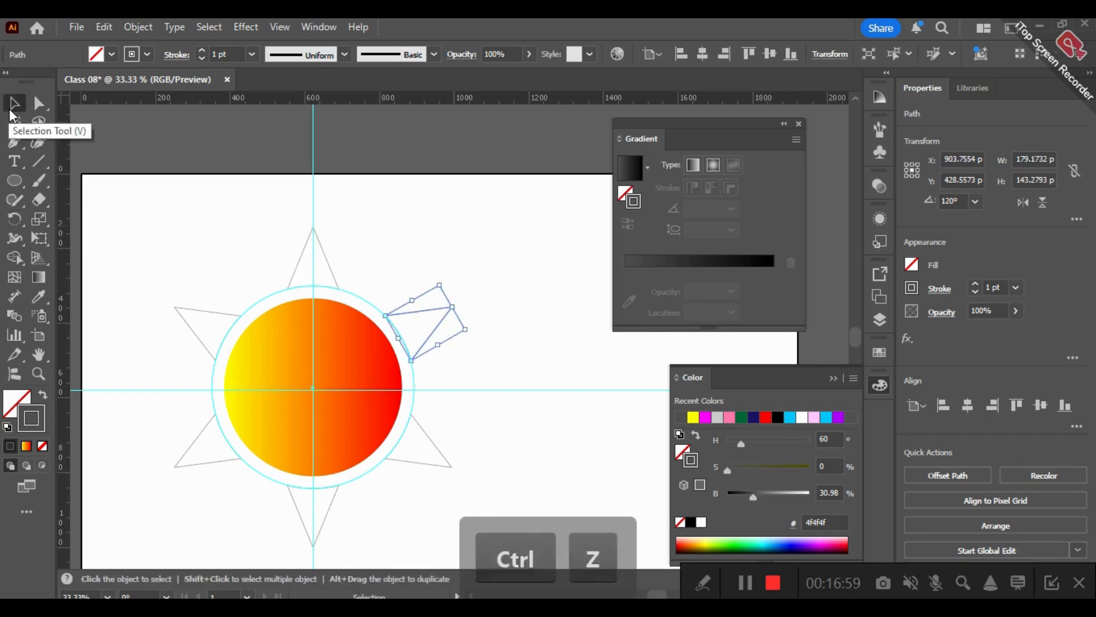
{"action": "left_click_drag", "start_coordinate": [492, 512], "coordinate": [464, 488]}
{"action": "left_click", "coordinate": [334, 434], "text": "shift"}
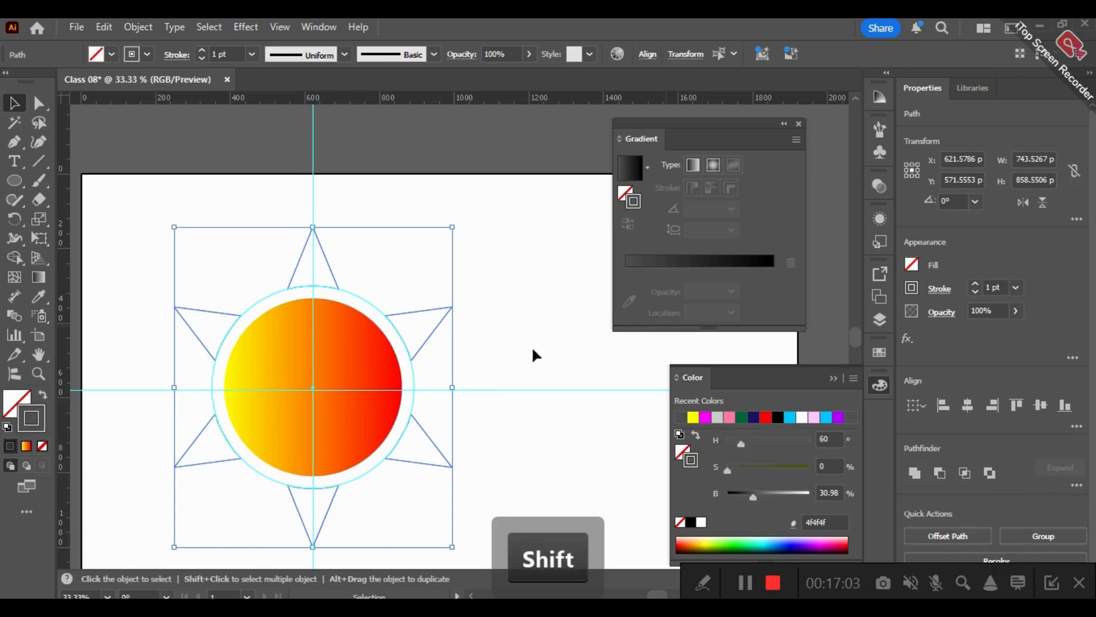
{"action": "left_click_drag", "start_coordinate": [457, 223], "coordinate": [545, 262]}
{"action": "left_click", "coordinate": [478, 217]}
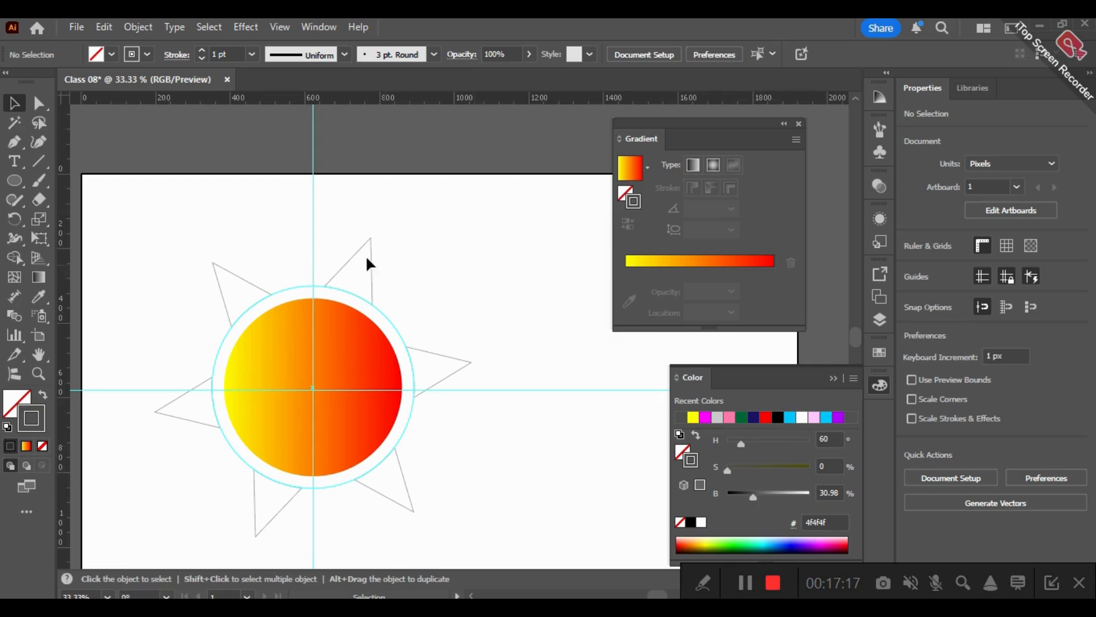
{"action": "key", "text": "ctrl"}
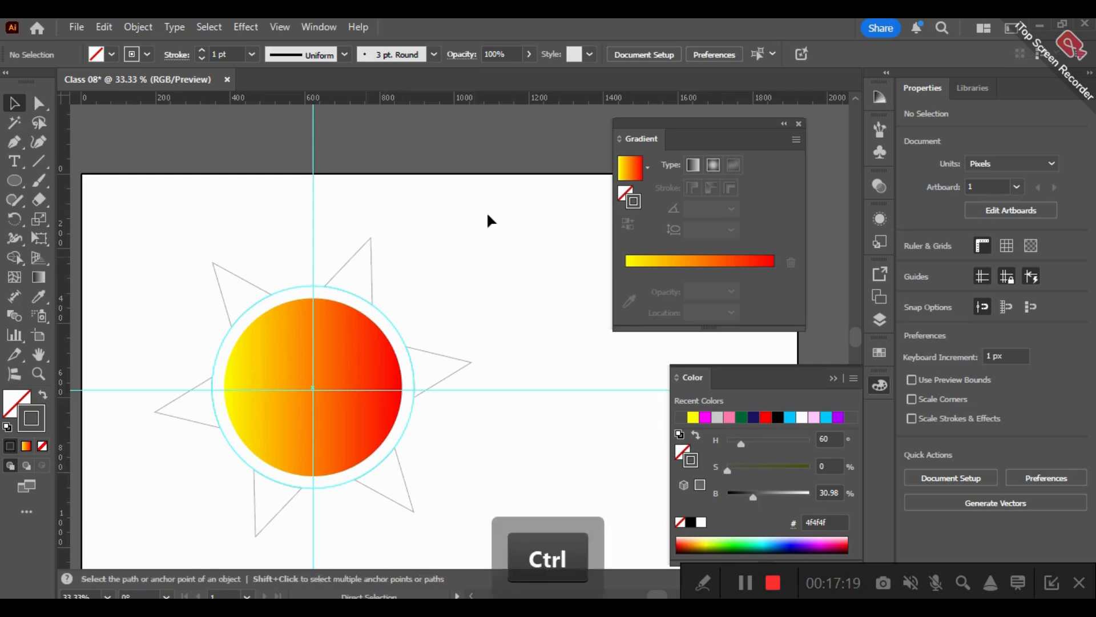
{"action": "key", "text": "ctrl+z"}
{"action": "left_click", "coordinate": [325, 254]}
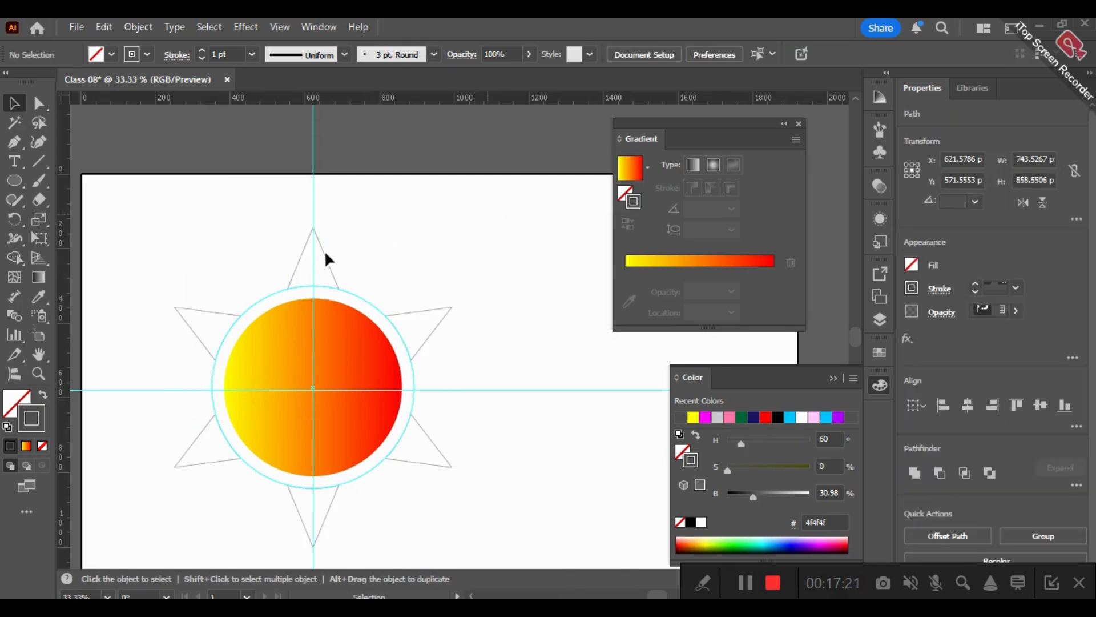
{"action": "right_click", "coordinate": [325, 254]}
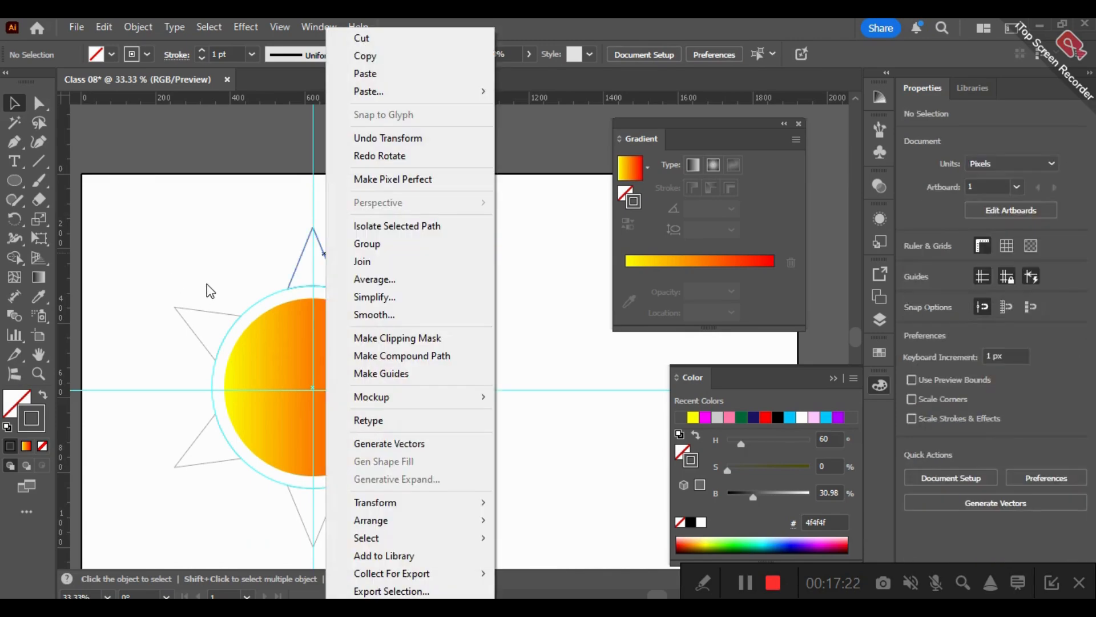
{"action": "left_click", "coordinate": [195, 283]}
- Apply the circle's yellow-to-red gradient fill without a stroke to all six rays by sampling it with the Eyedropper
{"action": "left_click_drag", "start_coordinate": [359, 412], "coordinate": [465, 515]}
{"action": "left_click", "coordinate": [24, 309]}
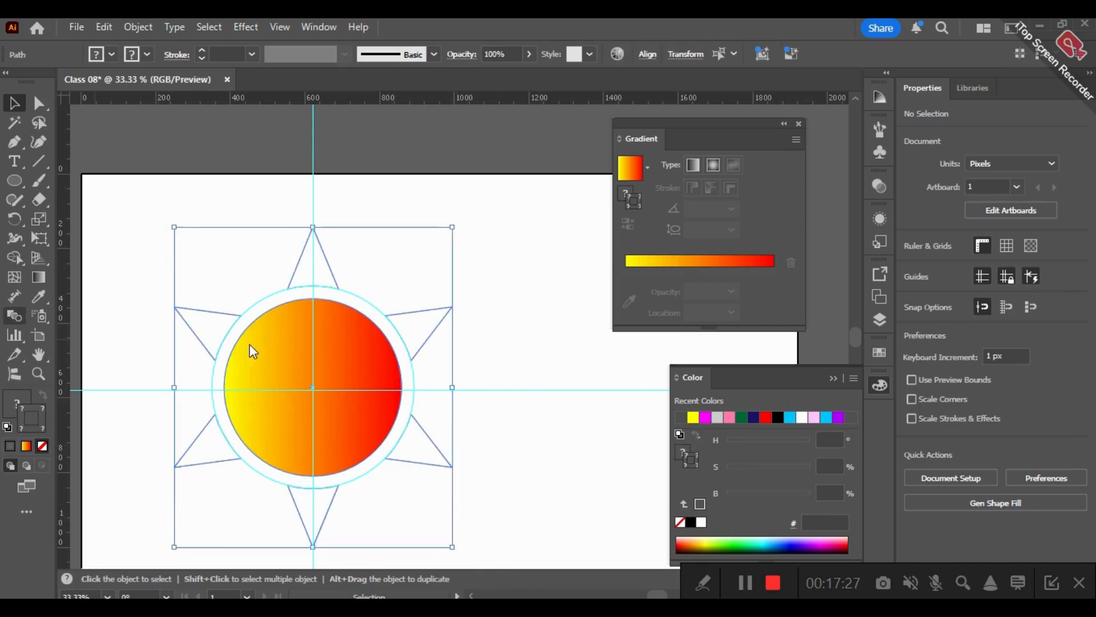
{"action": "left_click", "coordinate": [186, 341]}
{"action": "key", "text": "i"}
{"action": "left_click", "coordinate": [293, 343]}
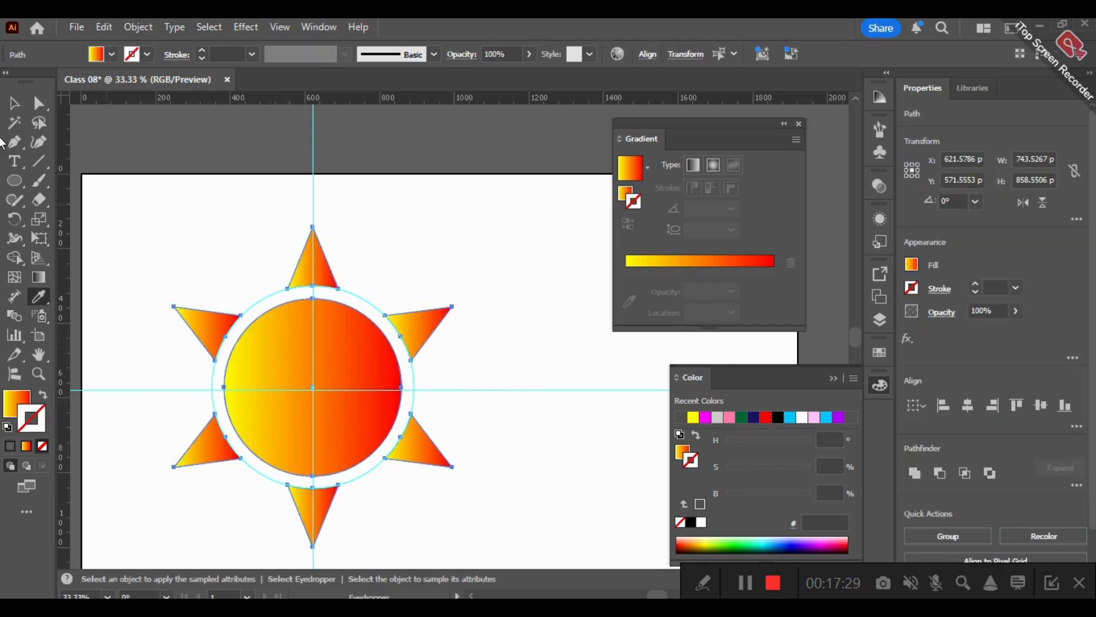
{"action": "key", "text": "v"}
{"action": "left_click", "coordinate": [100, 107]}
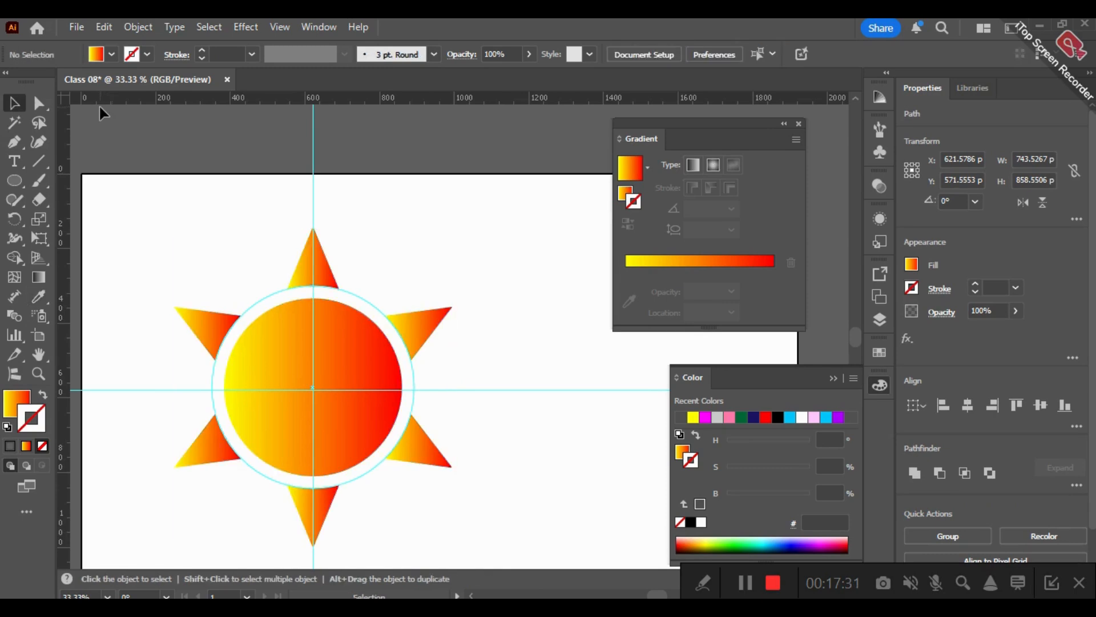
- Try the Gradient tool on the circle and all six rays selected together
{"action": "left_click_drag", "start_coordinate": [146, 204], "coordinate": [467, 503]}
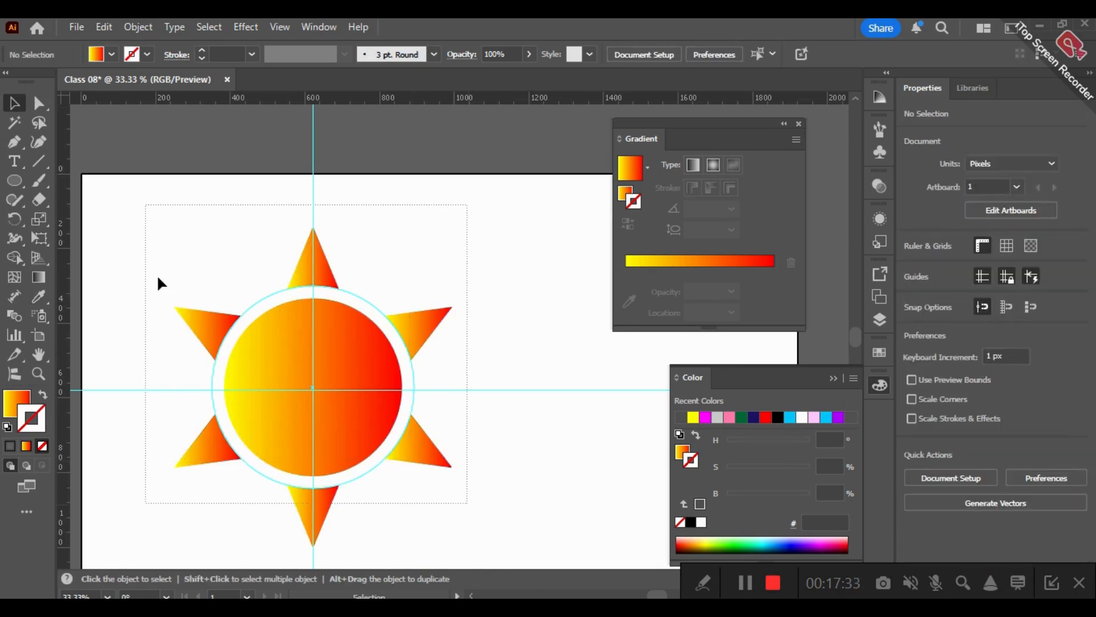
{"action": "left_click", "coordinate": [37, 279]}
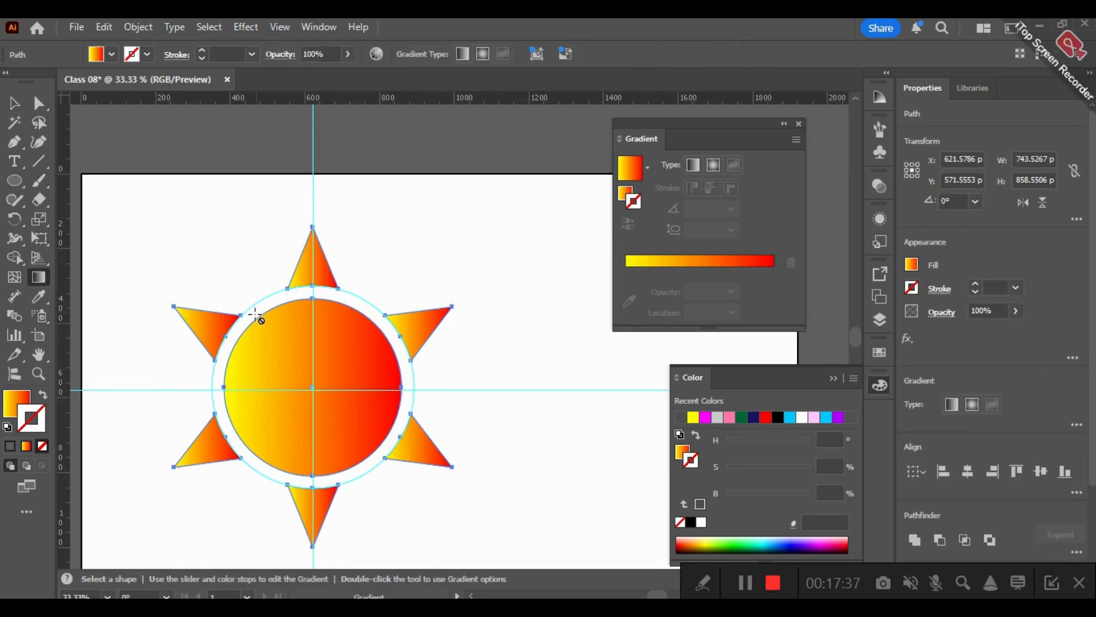
{"action": "left_click", "coordinate": [14, 104]}
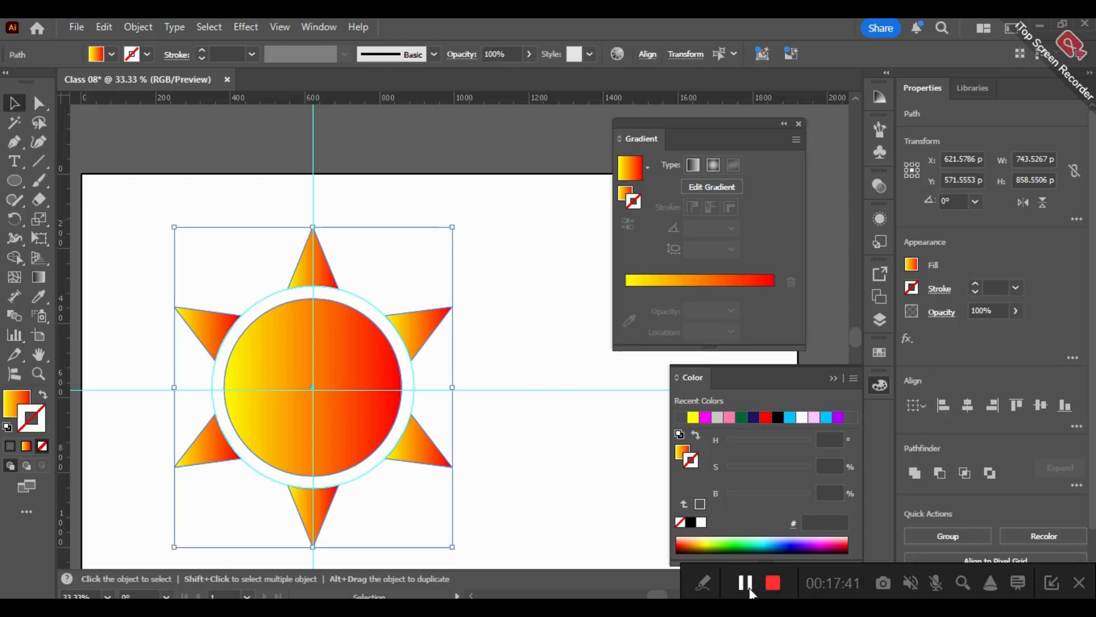
- Deselect the sun artwork and hide all guides
{"action": "left_click", "coordinate": [525, 447]}
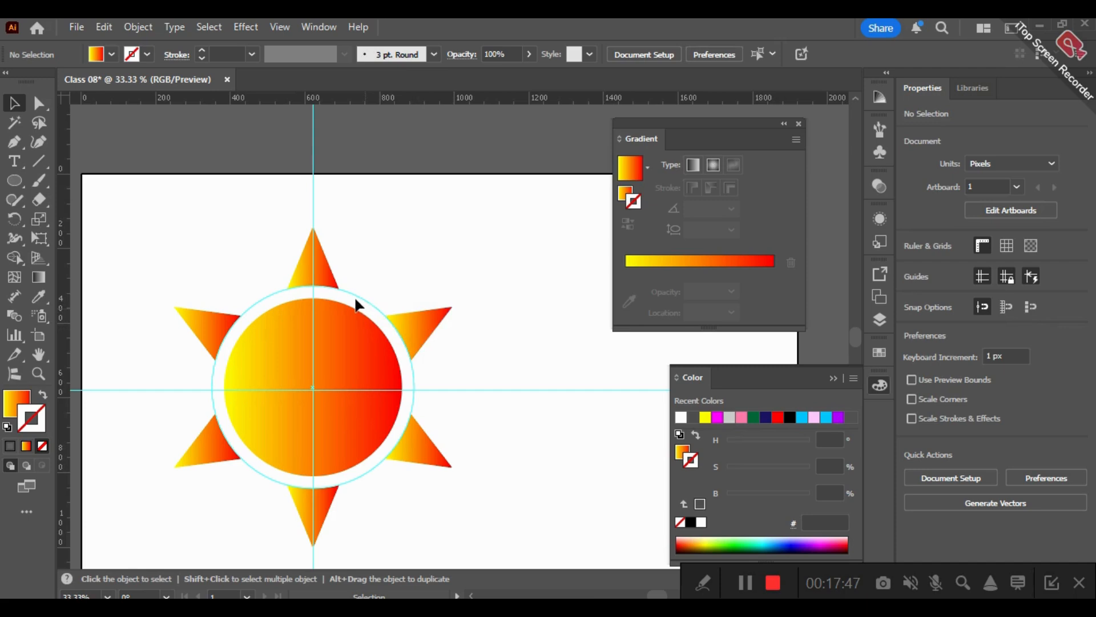
{"action": "right_click", "coordinate": [436, 250]}
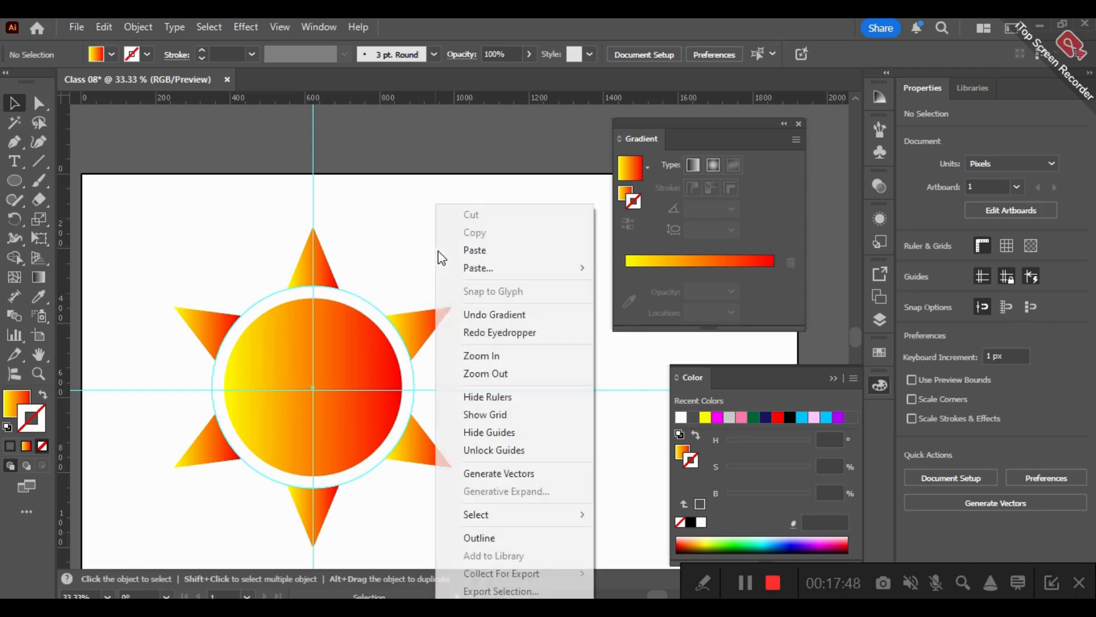
{"action": "left_click", "coordinate": [517, 433]}
- Scale the whole sun down to about 372 by 429 px and place it outside the artboard, above the gradient rectangle
{"action": "key", "text": "space"}
{"action": "left_click_drag", "start_coordinate": [529, 315], "coordinate": [505, 276]}
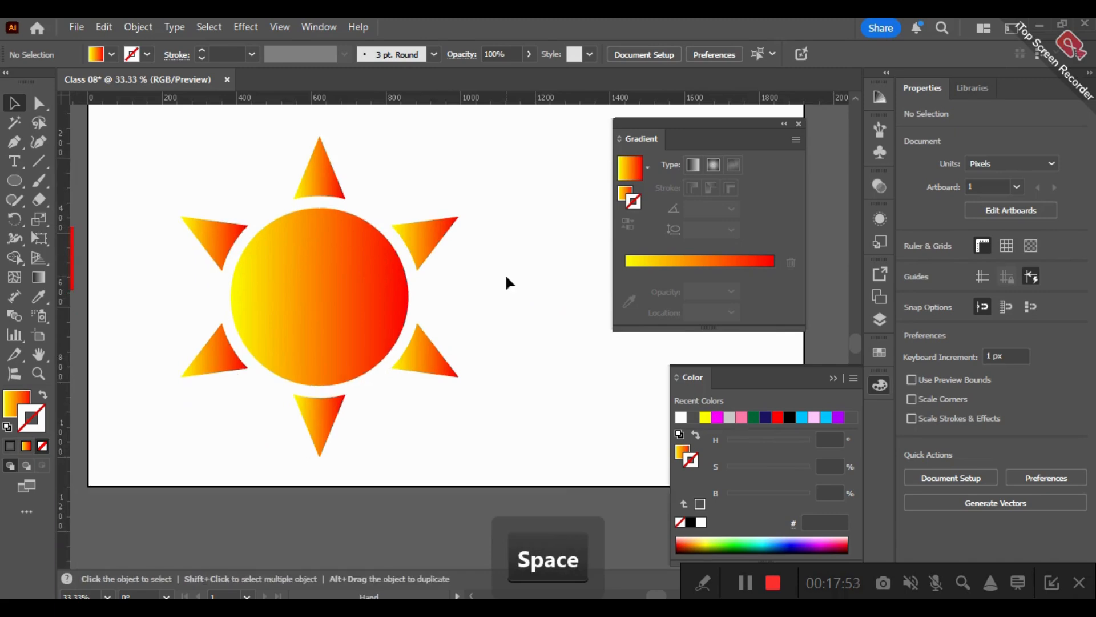
{"action": "scroll", "coordinate": [505, 273], "scroll_direction": "down", "scroll_amount": 2, "text": "alt"}
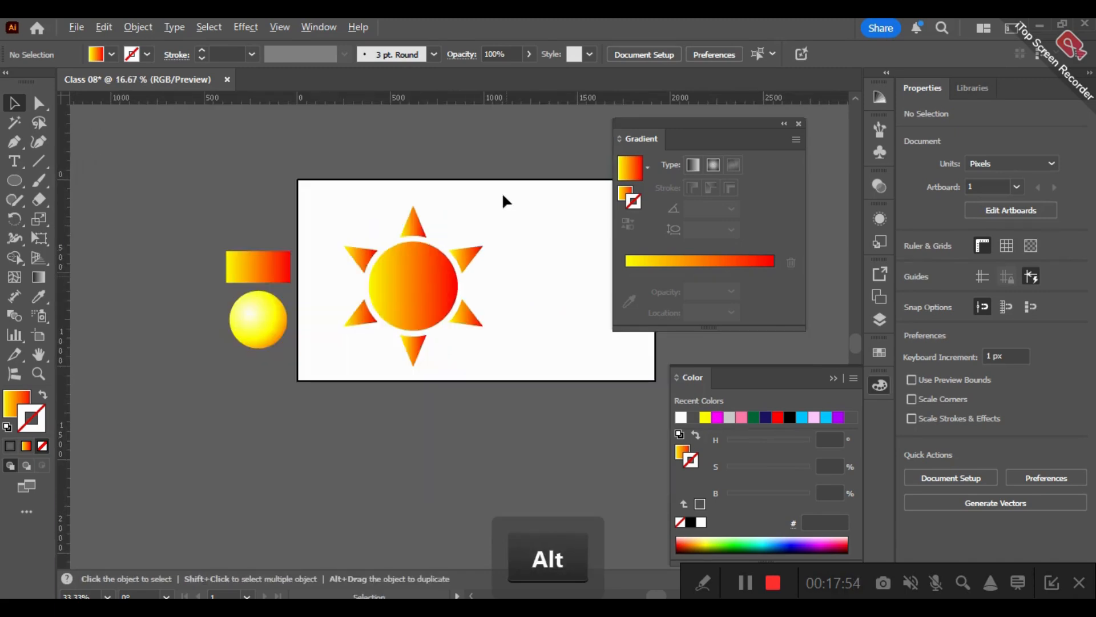
{"action": "left_click_drag", "start_coordinate": [503, 195], "coordinate": [349, 357]}
{"action": "left_click_drag", "start_coordinate": [483, 209], "coordinate": [406, 275]}
{"action": "left_click_drag", "start_coordinate": [378, 326], "coordinate": [299, 182]}
- Undo the last rotation of the small sun so its rays line up vertically
{"action": "left_click", "coordinate": [315, 137]}
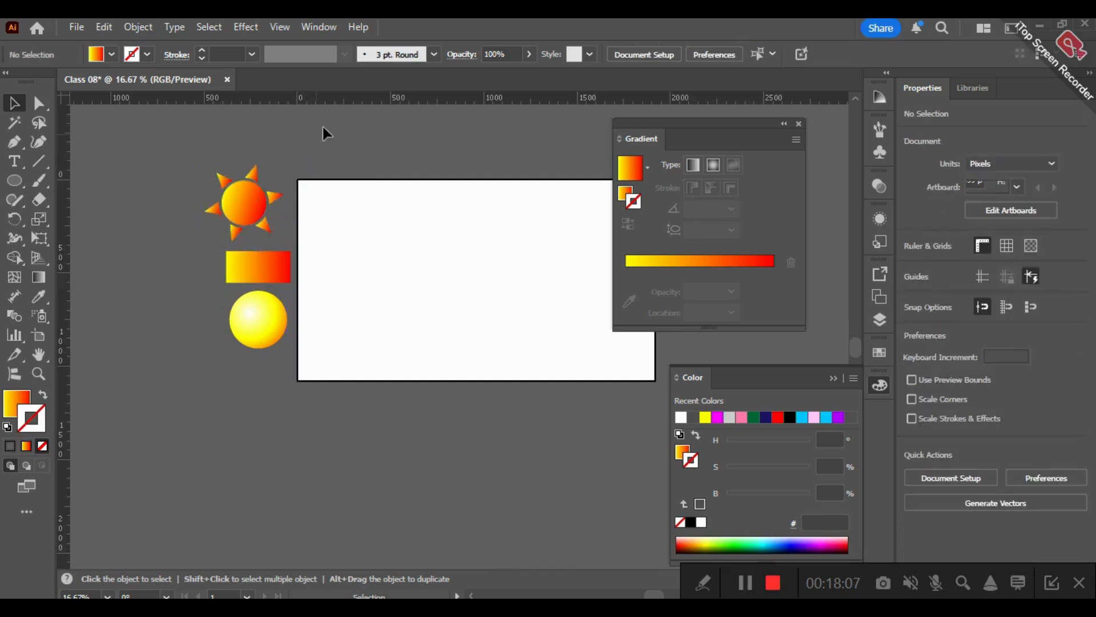
{"action": "key", "text": "ctrl+z"}
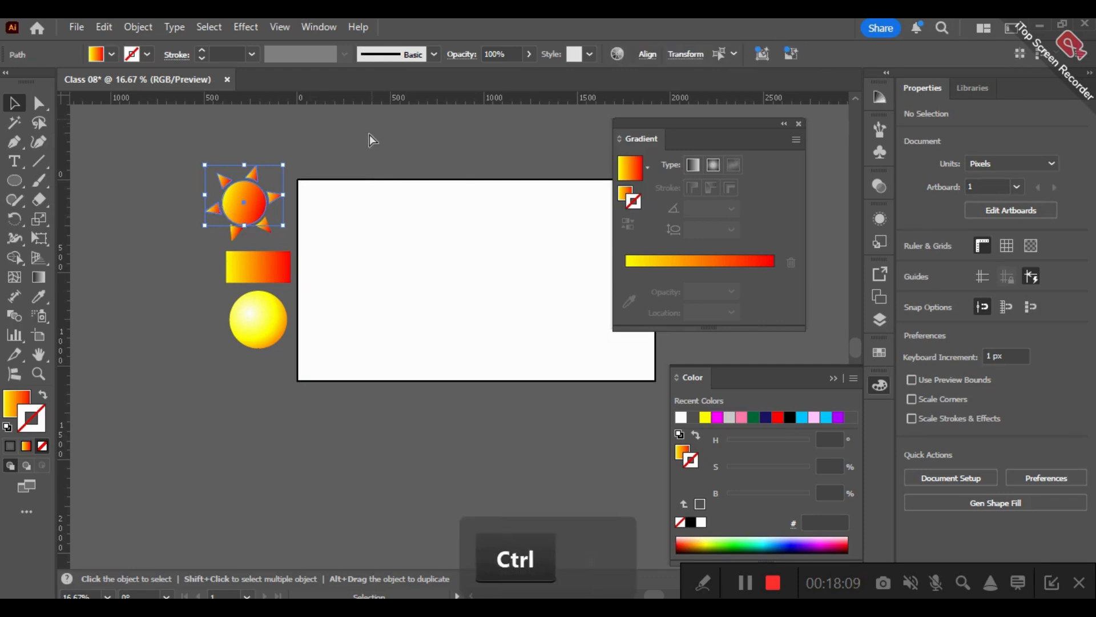
{"action": "key", "text": "ctrl+z"}
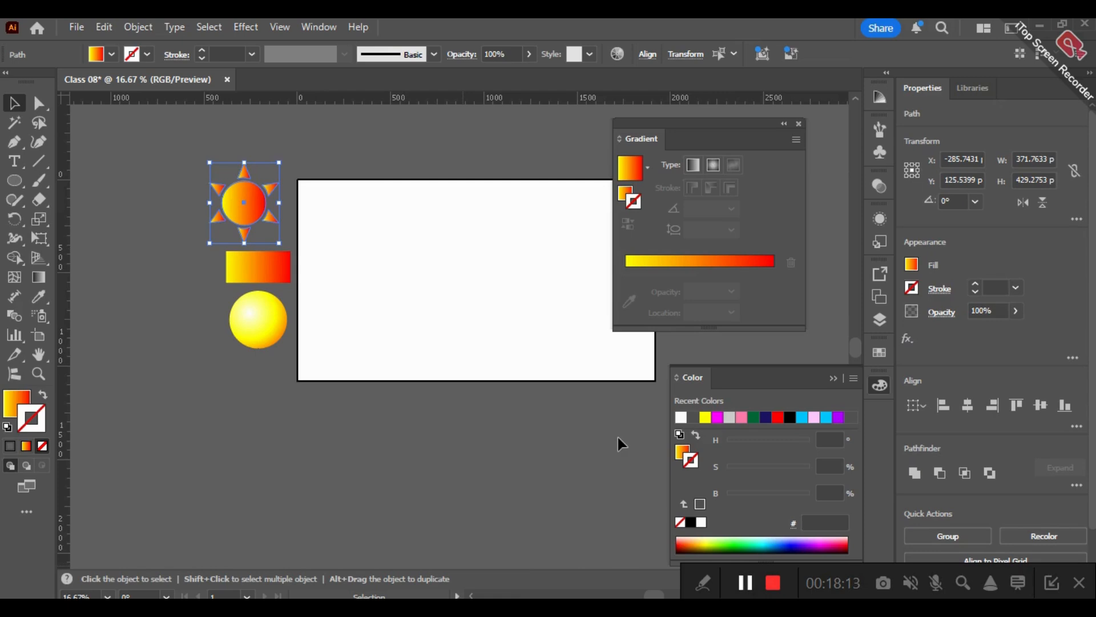
- Deselect the small sun and frame the empty artboard at 25% zoom
{"action": "key", "text": "space"}
{"action": "left_click_drag", "start_coordinate": [462, 217], "coordinate": [382, 314]}
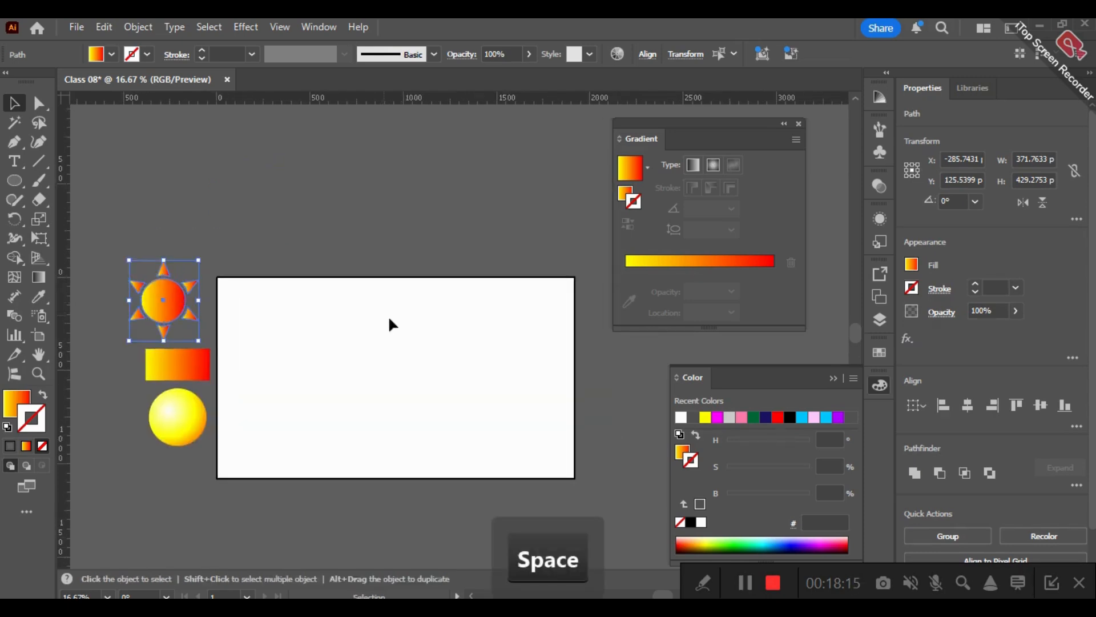
{"action": "key", "text": "super"}
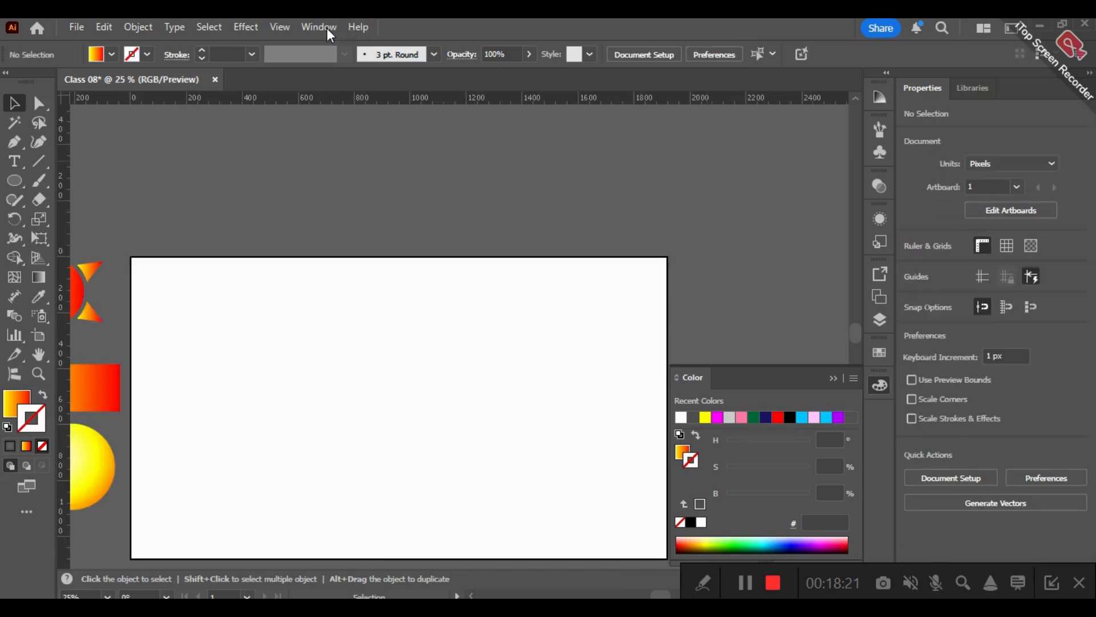
{"action": "left_click", "coordinate": [327, 28]}
{"action": "left_click", "coordinate": [419, 527]}
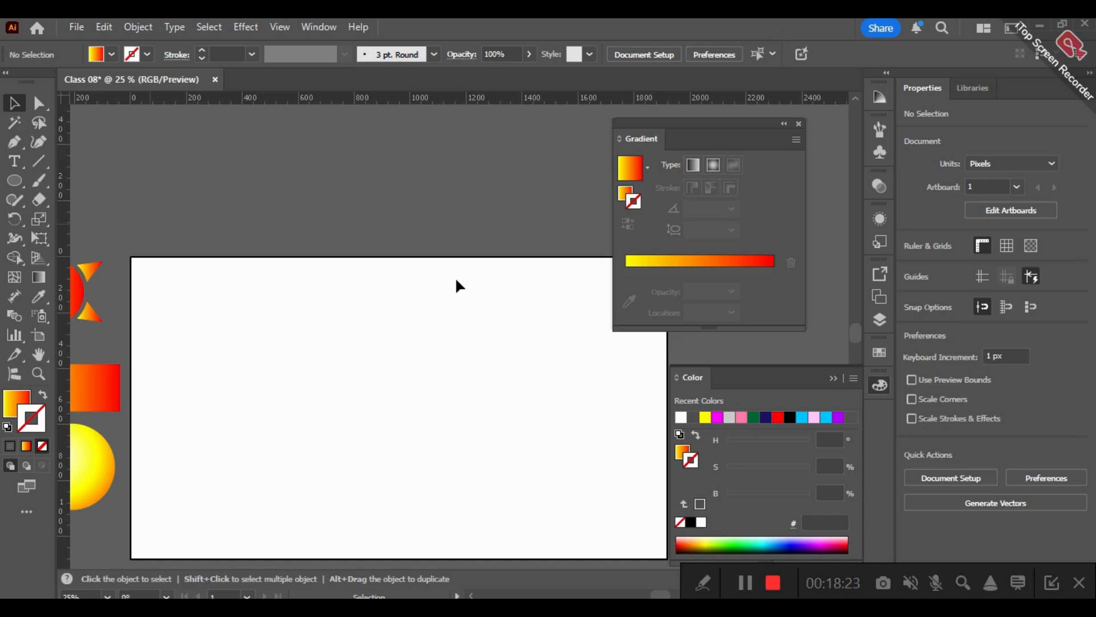
{"action": "scroll", "coordinate": [483, 252], "scroll_direction": "up", "scroll_amount": 3}
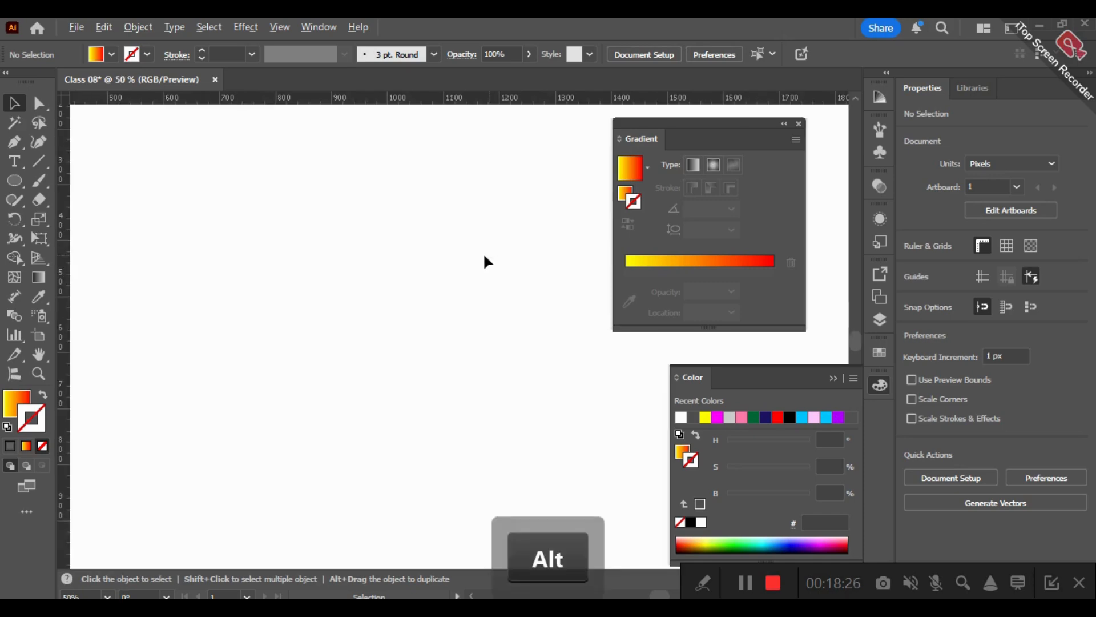
{"action": "scroll", "coordinate": [483, 253], "scroll_direction": "down", "scroll_amount": 2}
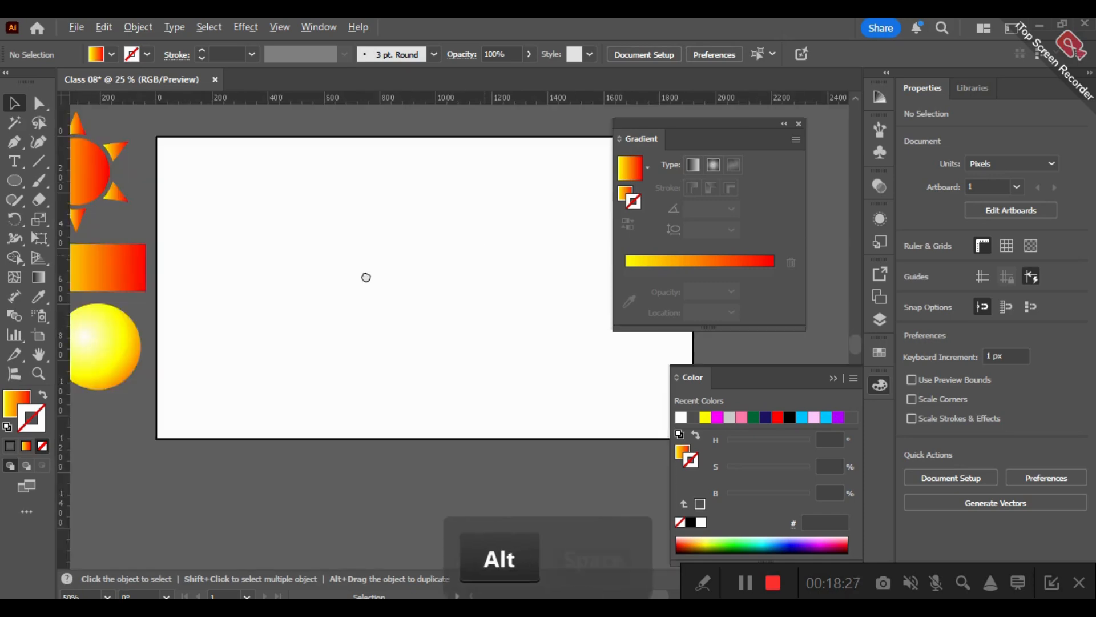
{"action": "scroll", "coordinate": [365, 277], "scroll_direction": "down", "scroll_amount": 1}
- Draw a rectangle about 789 by 467 px with the yellow-to-red gradient fill on the artboard
{"action": "left_click_drag", "start_coordinate": [14, 182], "coordinate": [53, 186]}
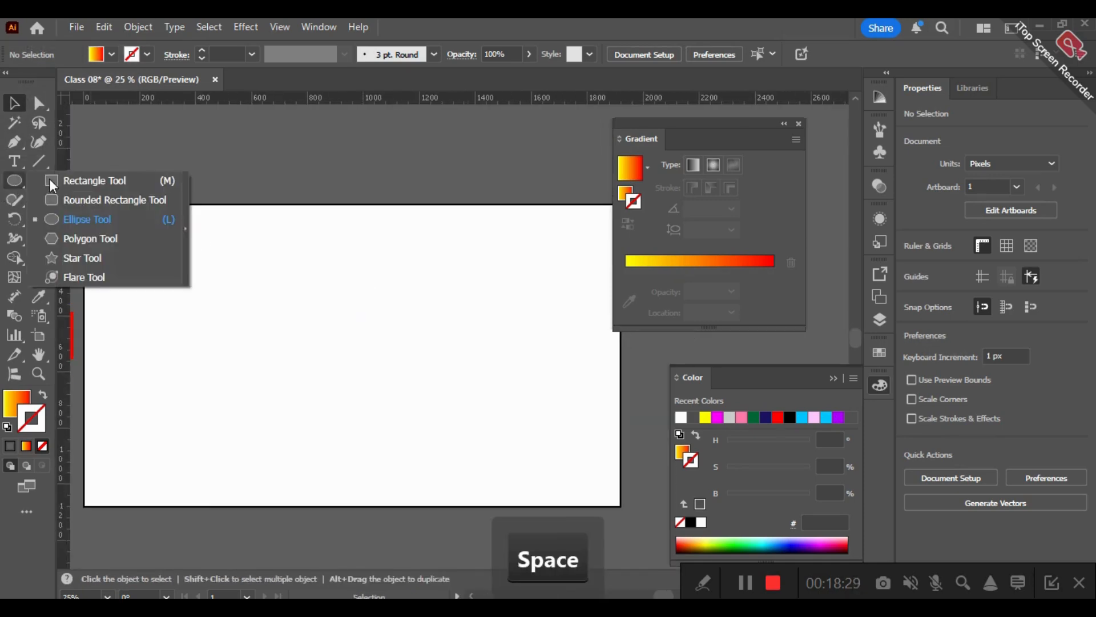
{"action": "left_click", "coordinate": [53, 182]}
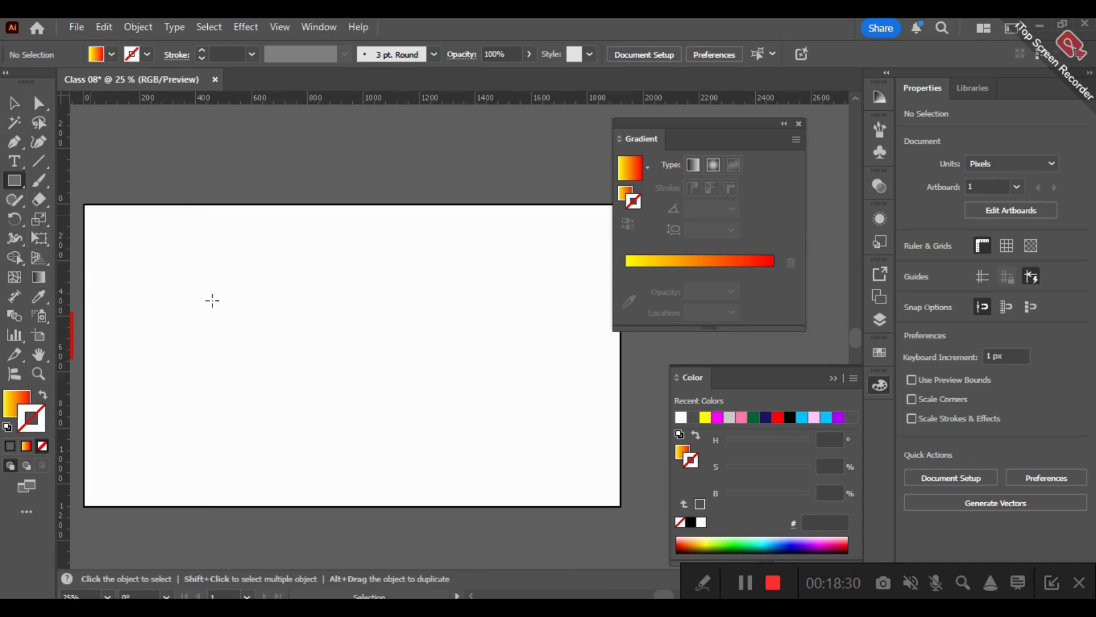
{"action": "left_click", "coordinate": [254, 273]}
{"action": "left_click", "coordinate": [592, 344]}
{"action": "left_click_drag", "start_coordinate": [199, 267], "coordinate": [419, 398]}
{"action": "key", "text": "v"}
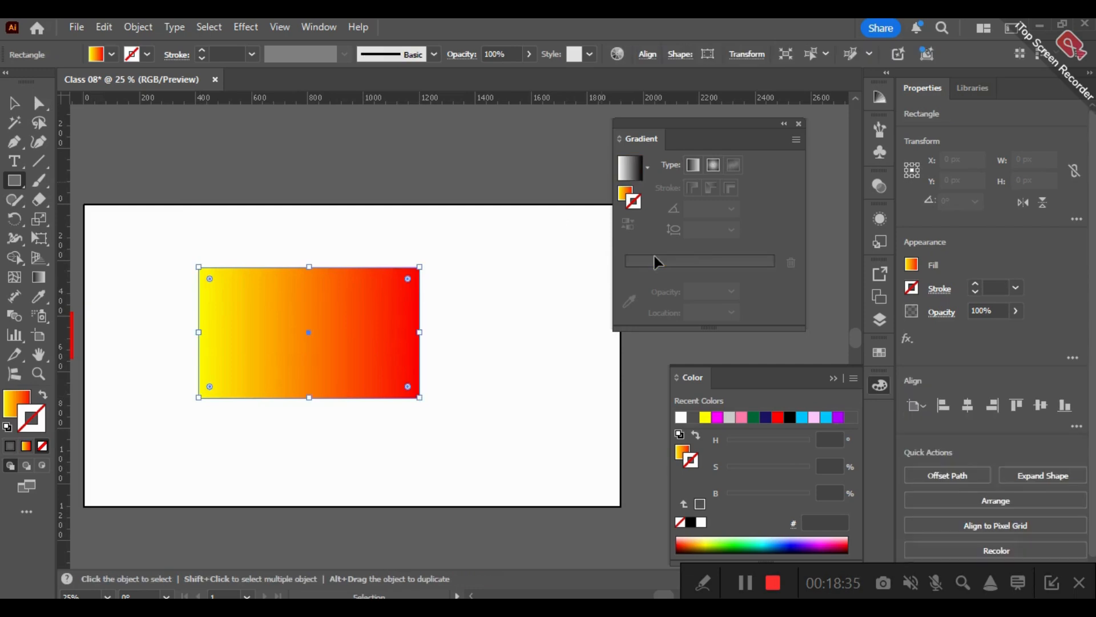
- Change the rectangle's fill to solid black 000000, and apply the linear black-to-white gradient to it
{"action": "key", "text": "m"}
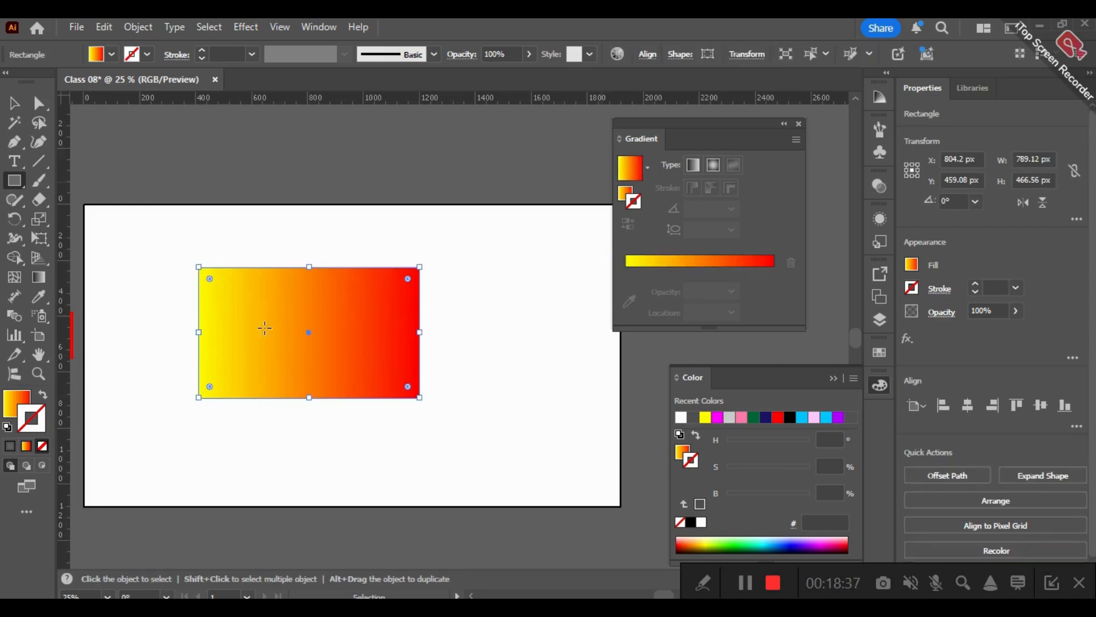
{"action": "double_click", "coordinate": [14, 399]}
{"action": "key", "text": "Return"}
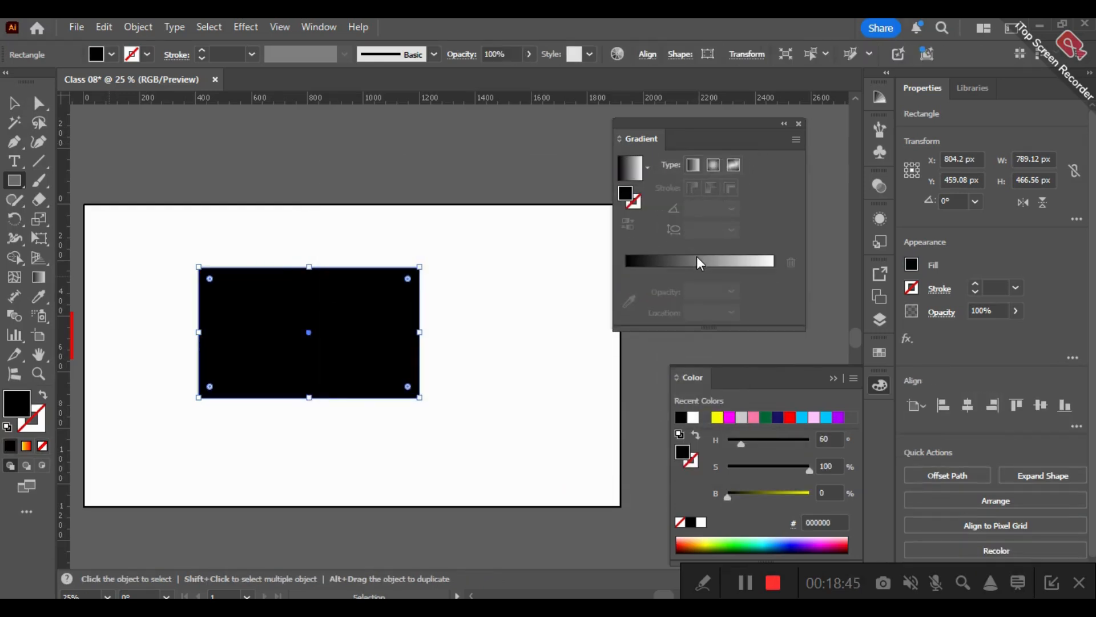
{"action": "left_click", "coordinate": [692, 255]}
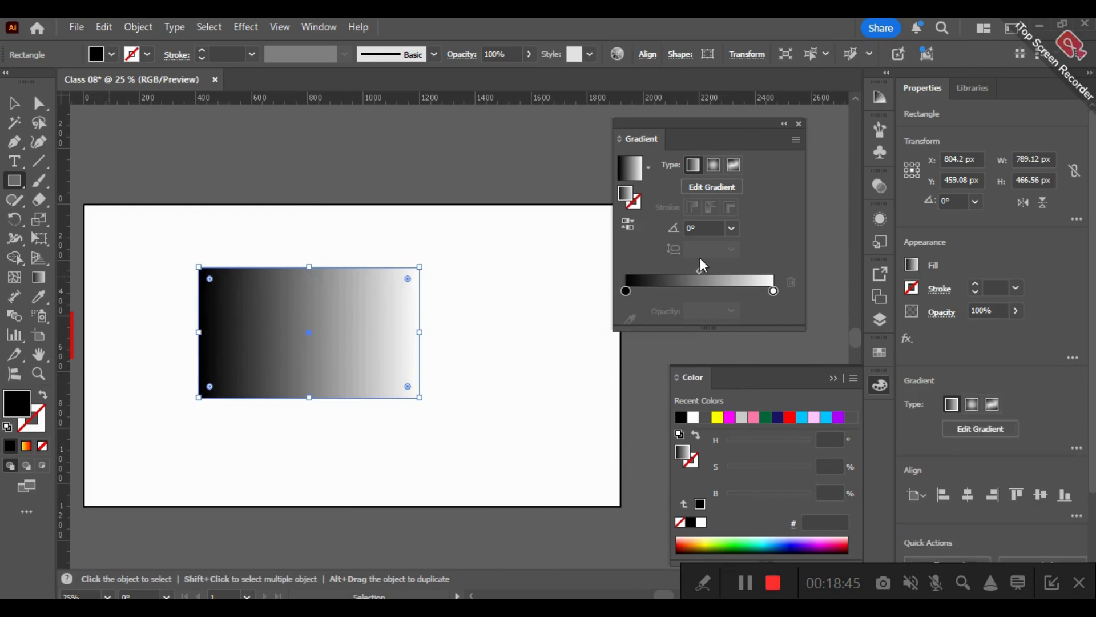
- Delete the black-to-white gradient rectangle from the artboard
{"action": "left_click", "coordinate": [502, 309]}
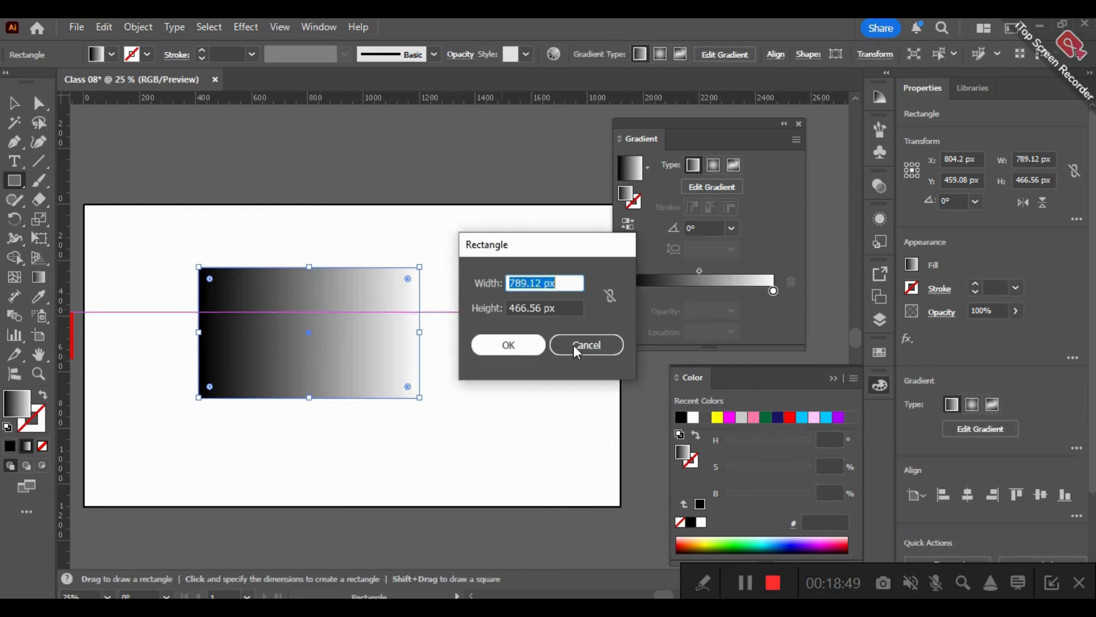
{"action": "left_click", "coordinate": [573, 345]}
{"action": "key", "text": "v"}
{"action": "left_click_drag", "start_coordinate": [247, 219], "coordinate": [364, 388]}
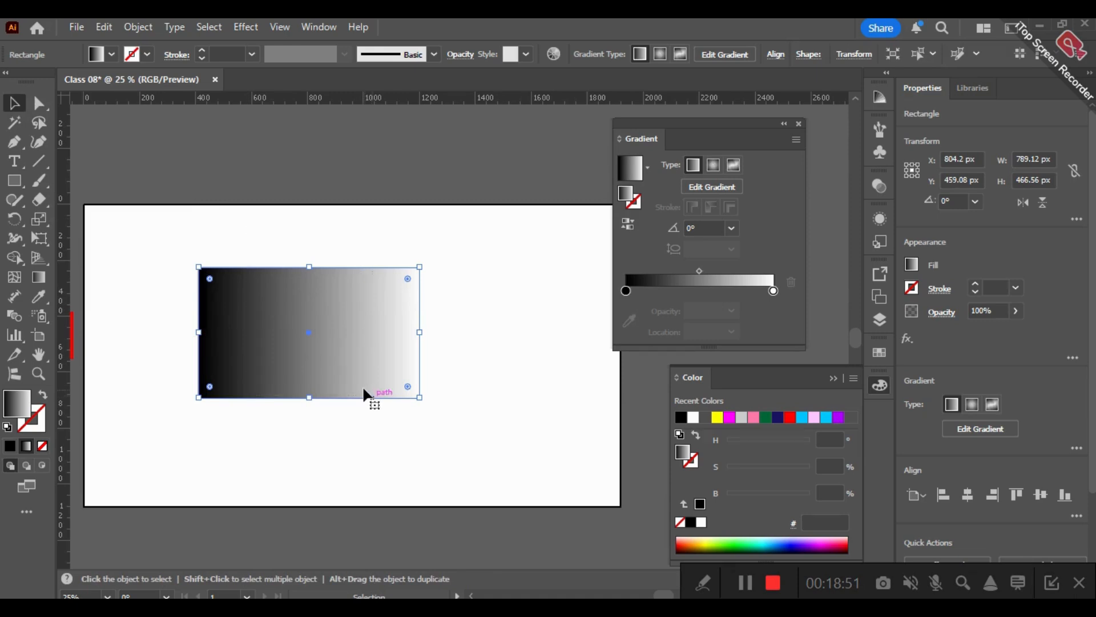
{"action": "key", "text": "BackSpace"}
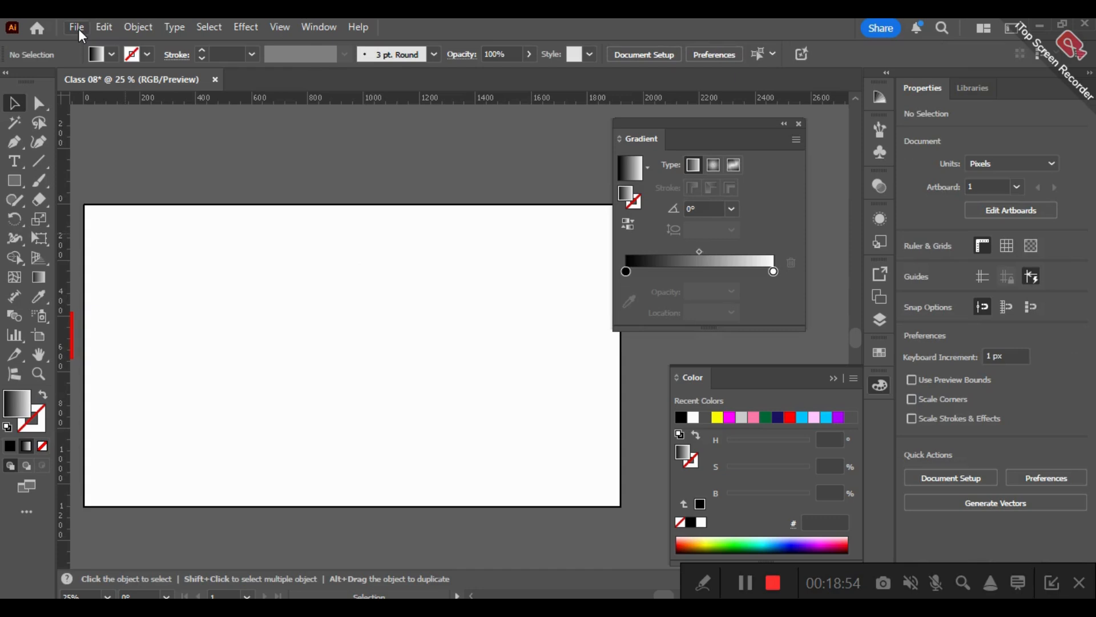
- Place the image fish_2gradients_done.jpg on the artboard, sized to cover most of it, and deselect it
{"action": "left_click", "coordinate": [78, 29]}
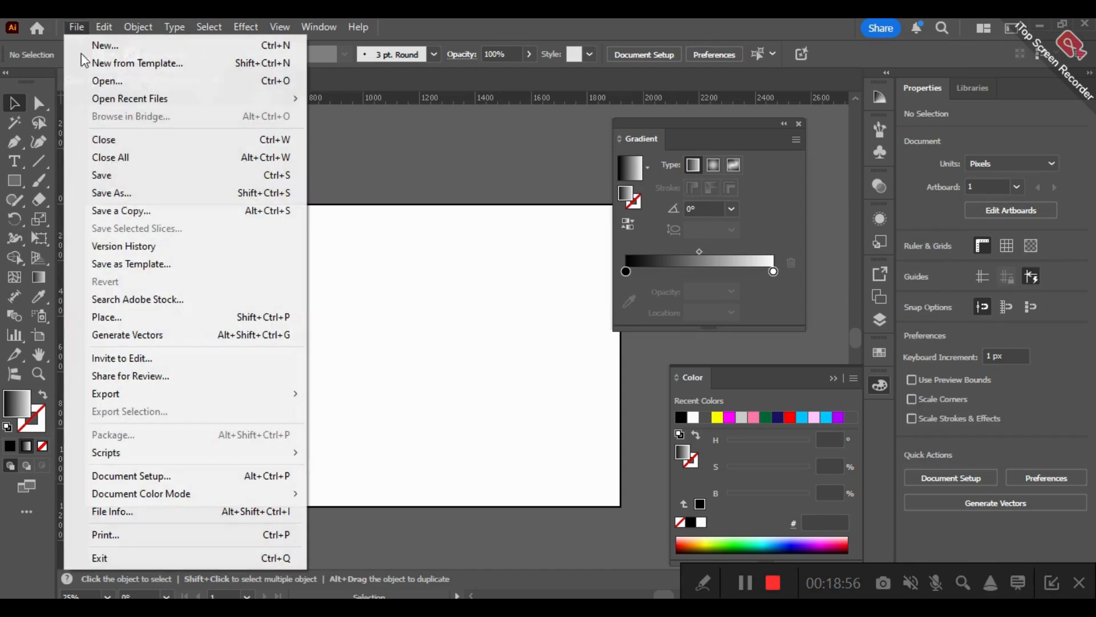
{"action": "left_click", "coordinate": [138, 318]}
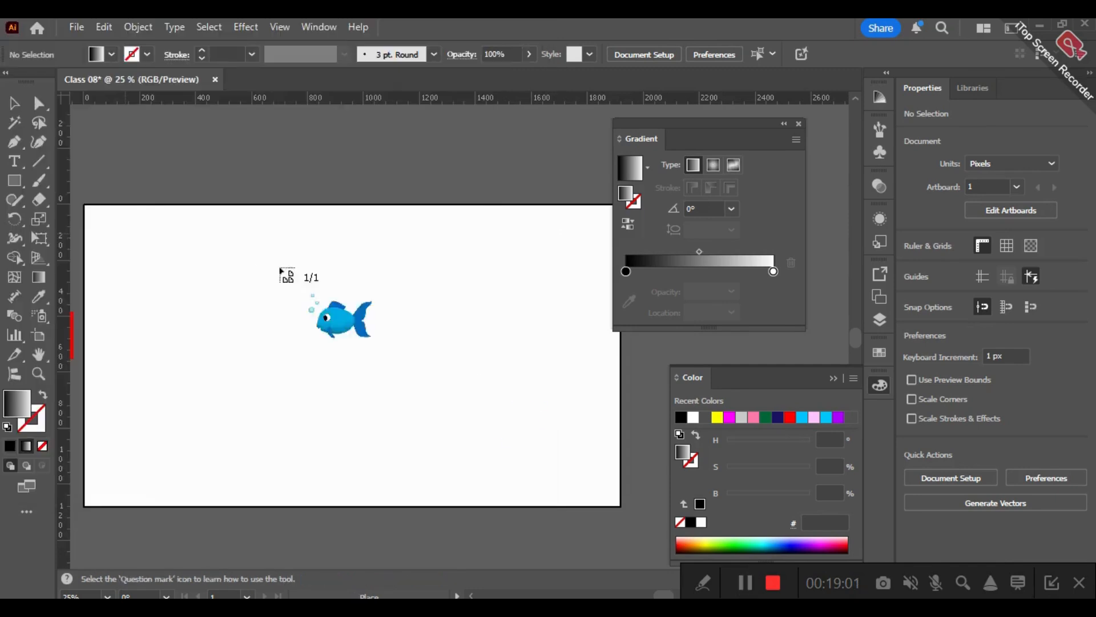
{"action": "left_click_drag", "start_coordinate": [150, 234], "coordinate": [529, 487]}
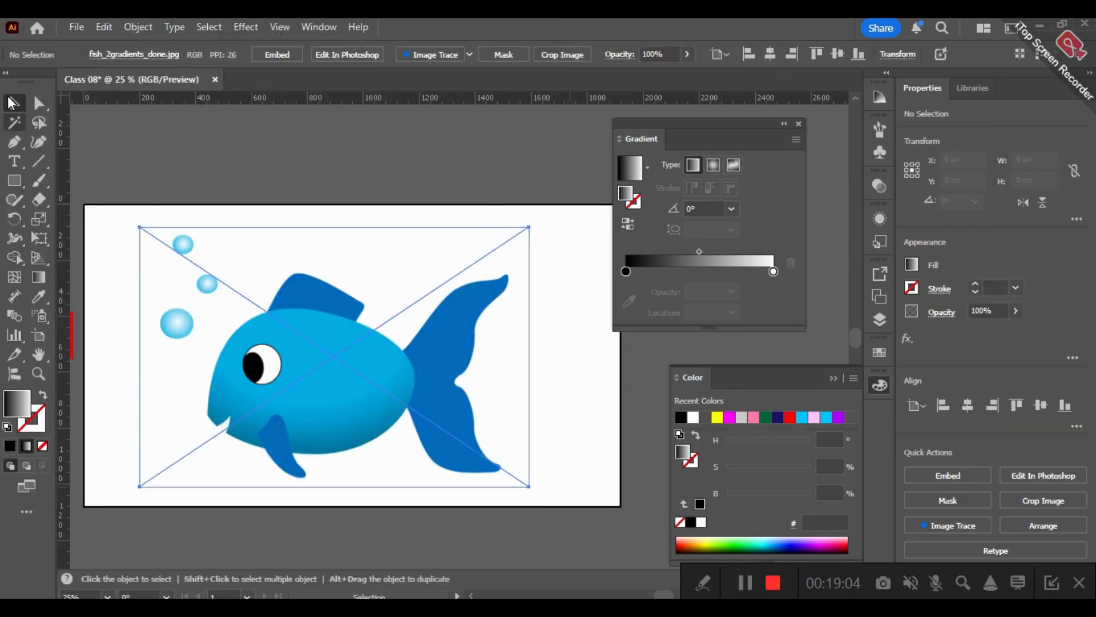
{"action": "left_click", "coordinate": [287, 132]}
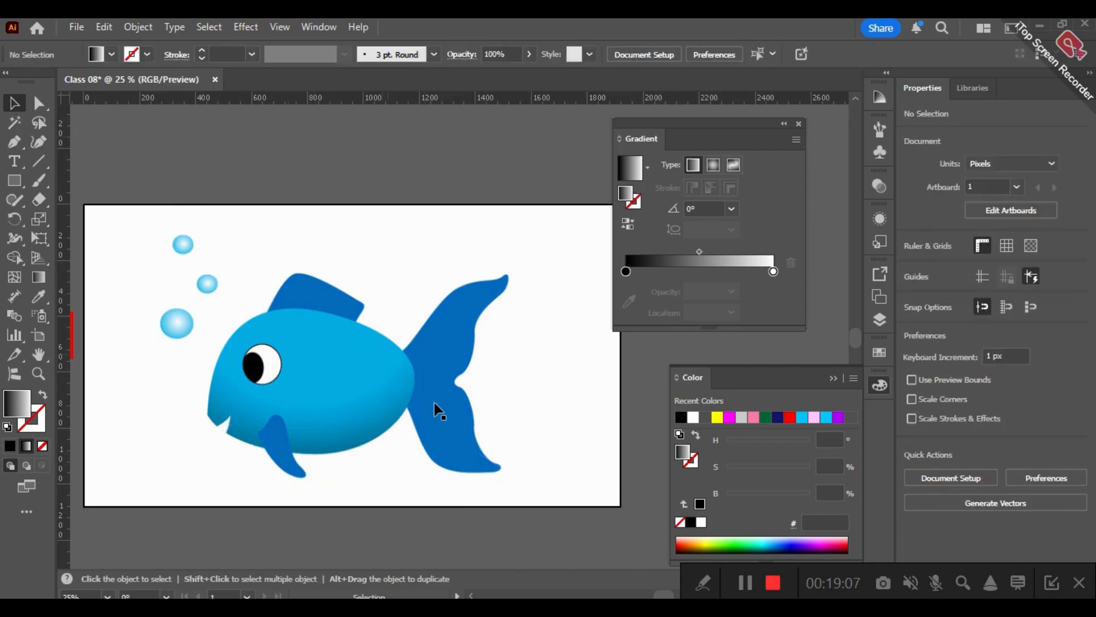
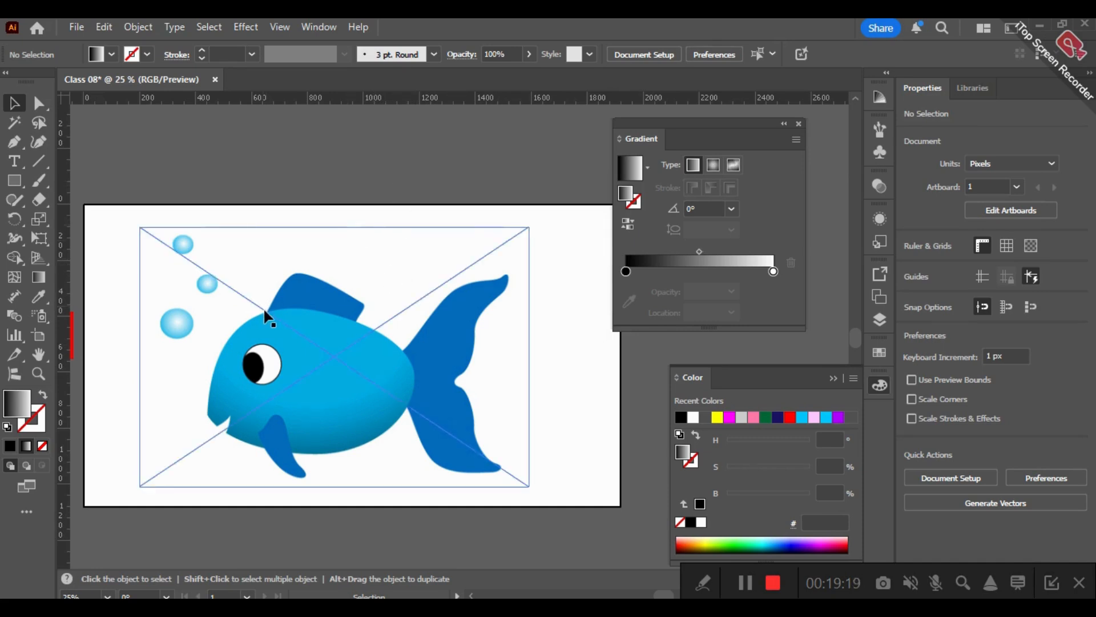
- Draw a gradient-filled circle about 79 px in diameter over the uppermost bubble of the fish image
{"action": "scroll", "coordinate": [266, 310], "scroll_direction": "up", "scroll_amount": 2}
{"action": "scroll", "coordinate": [373, 293], "scroll_direction": "down", "scroll_amount": 1}
{"action": "key", "text": "space"}
{"action": "left_click_drag", "start_coordinate": [350, 221], "coordinate": [432, 211]}
{"action": "scroll", "coordinate": [383, 292], "scroll_direction": "up", "scroll_amount": 2}
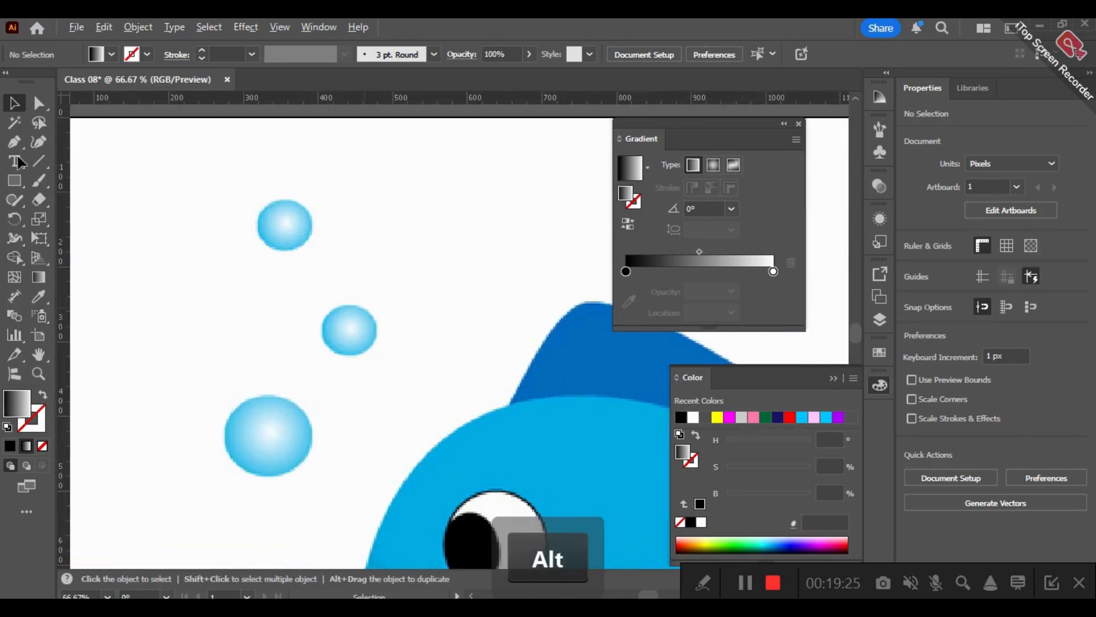
{"action": "left_click", "coordinate": [15, 181]}
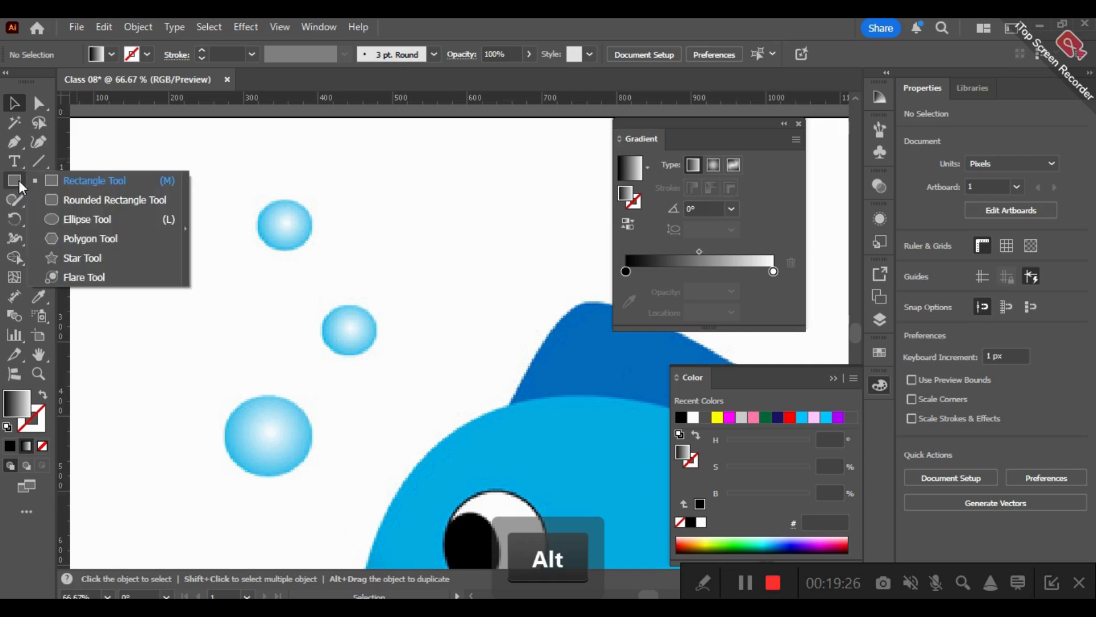
{"action": "left_click", "coordinate": [86, 219]}
{"action": "left_click_drag", "start_coordinate": [267, 245], "coordinate": [281, 227]}
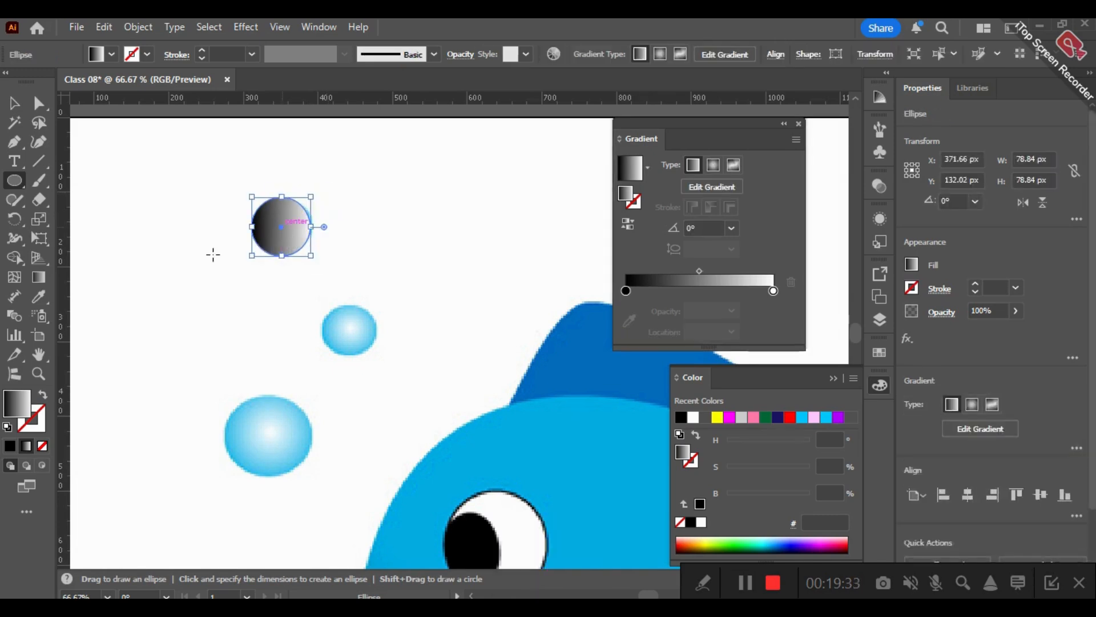
{"action": "key", "text": "v"}
- Change the circle's black gradient stop to the light grey swatch f2f2f2
{"action": "left_click", "coordinate": [626, 290]}
{"action": "double_click", "coordinate": [626, 290]}
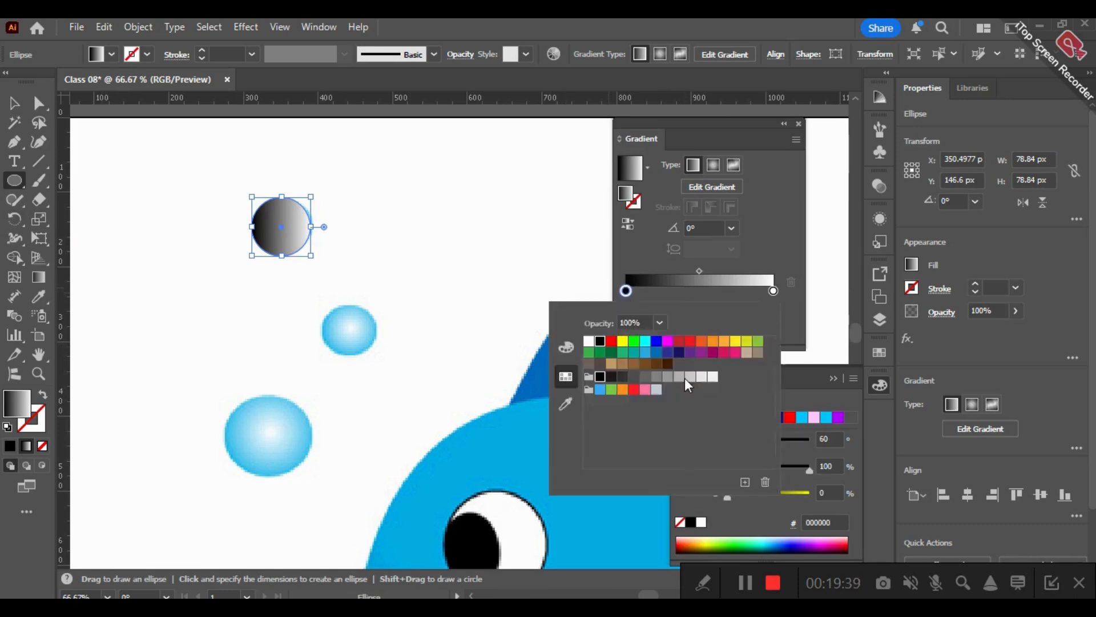
{"action": "left_click", "coordinate": [713, 376]}
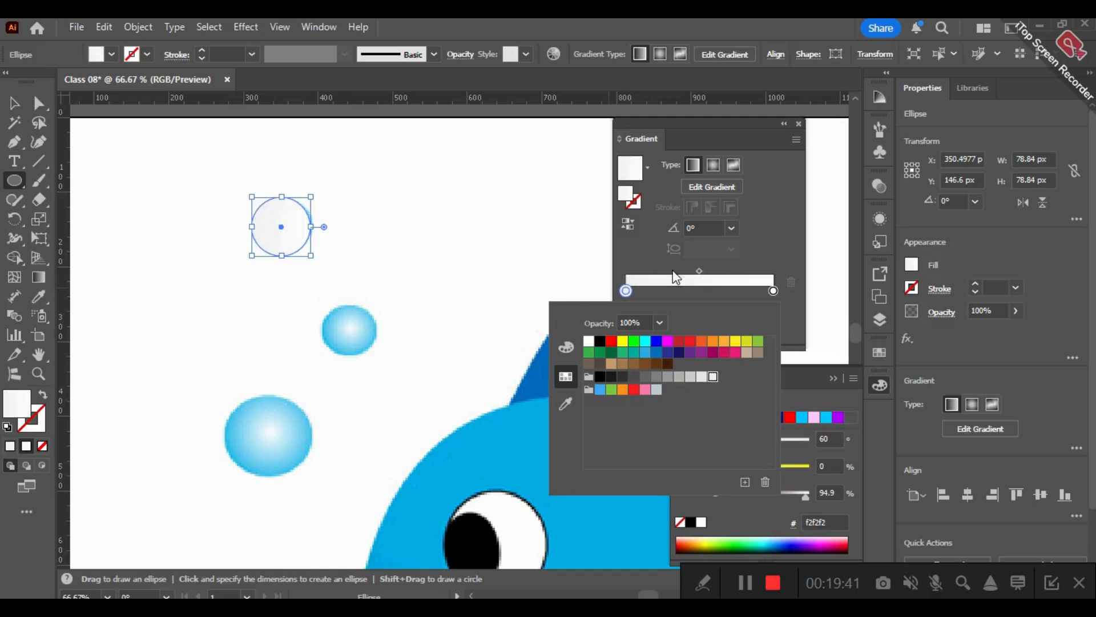
{"action": "left_click", "coordinate": [652, 257]}
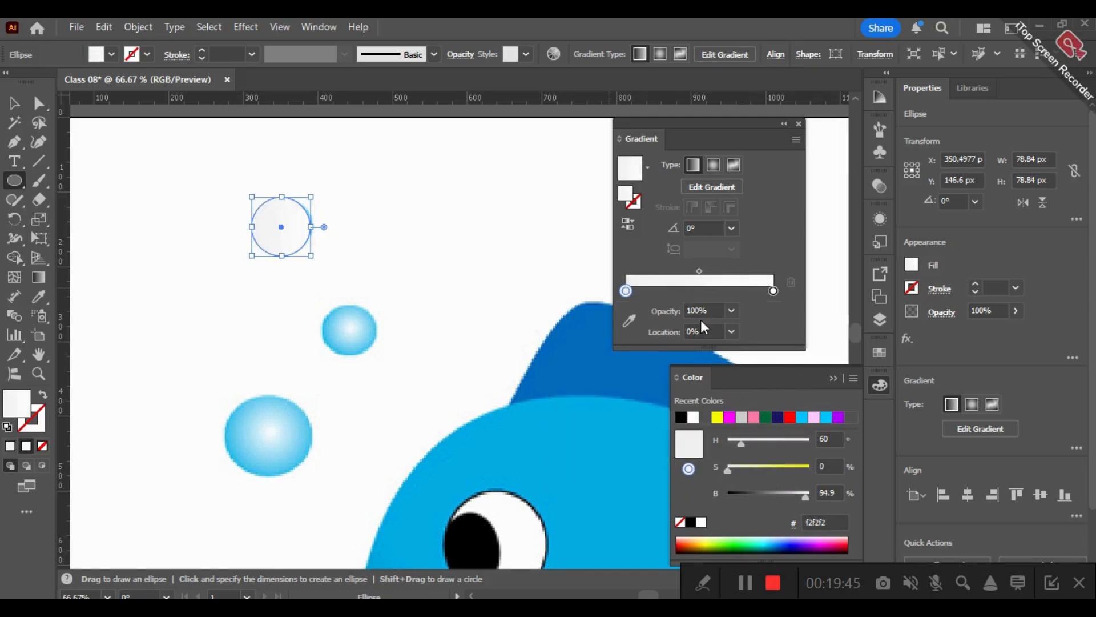
- Replace the white end stop with blue 4ac9ee sampled from the middle bubble's edge, placed at about 99%
{"action": "left_click", "coordinate": [668, 291]}
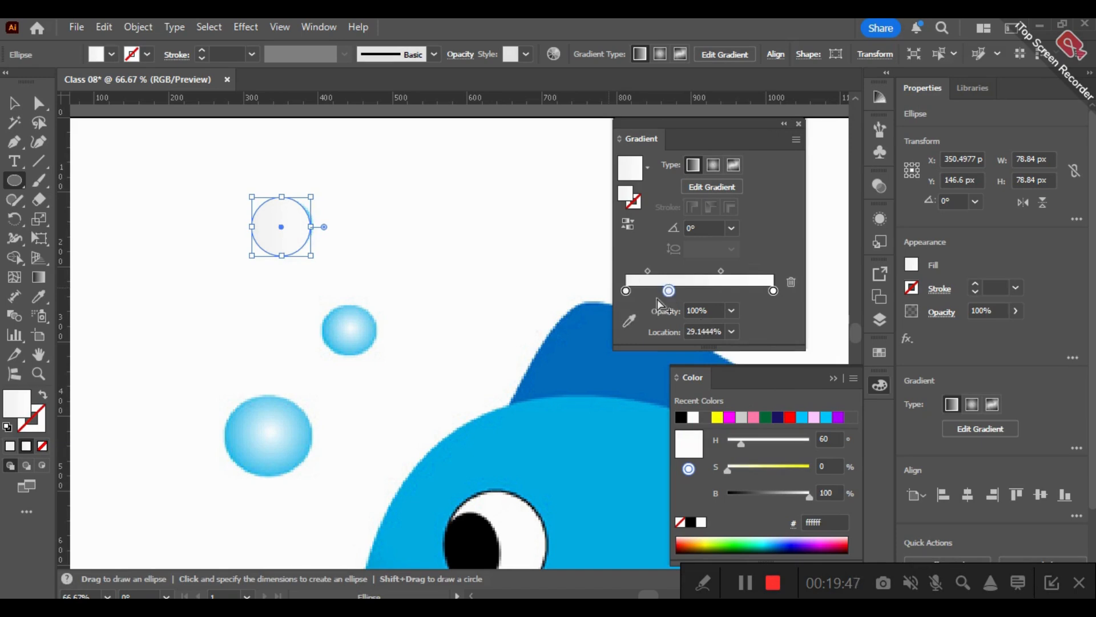
{"action": "left_click", "coordinate": [630, 320]}
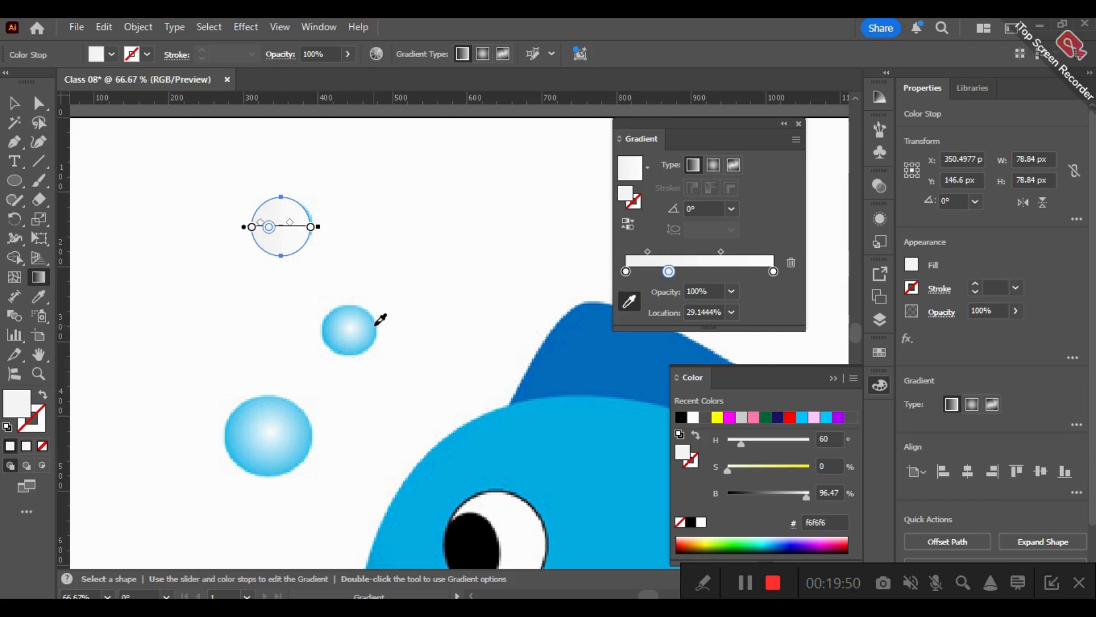
{"action": "left_click", "coordinate": [376, 323]}
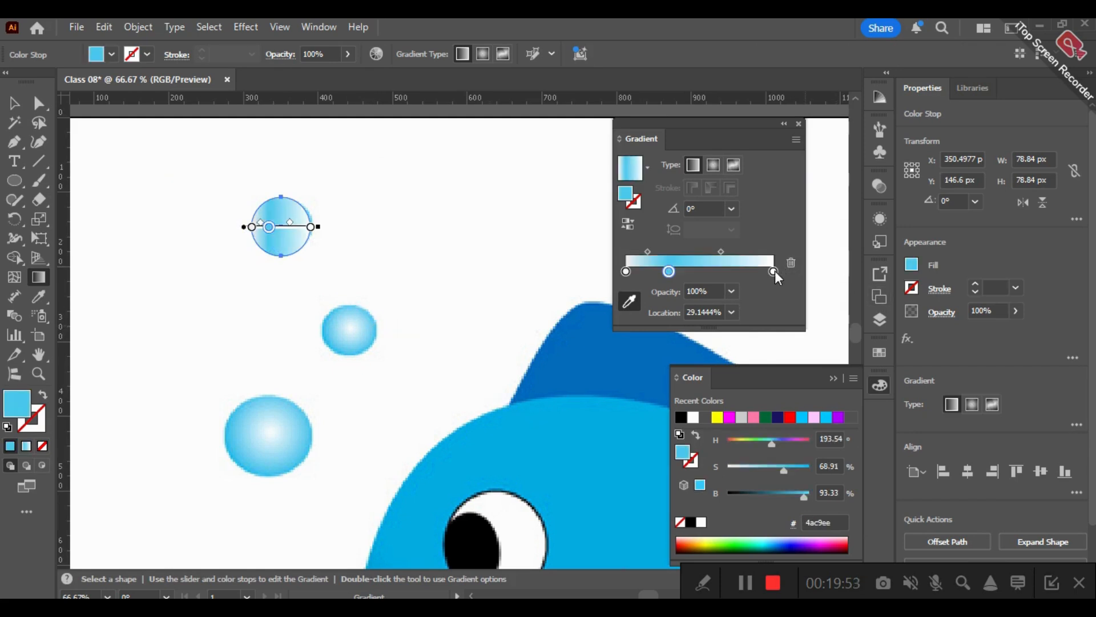
{"action": "left_click_drag", "start_coordinate": [773, 271], "coordinate": [779, 306]}
{"action": "left_click_drag", "start_coordinate": [669, 272], "coordinate": [766, 269]}
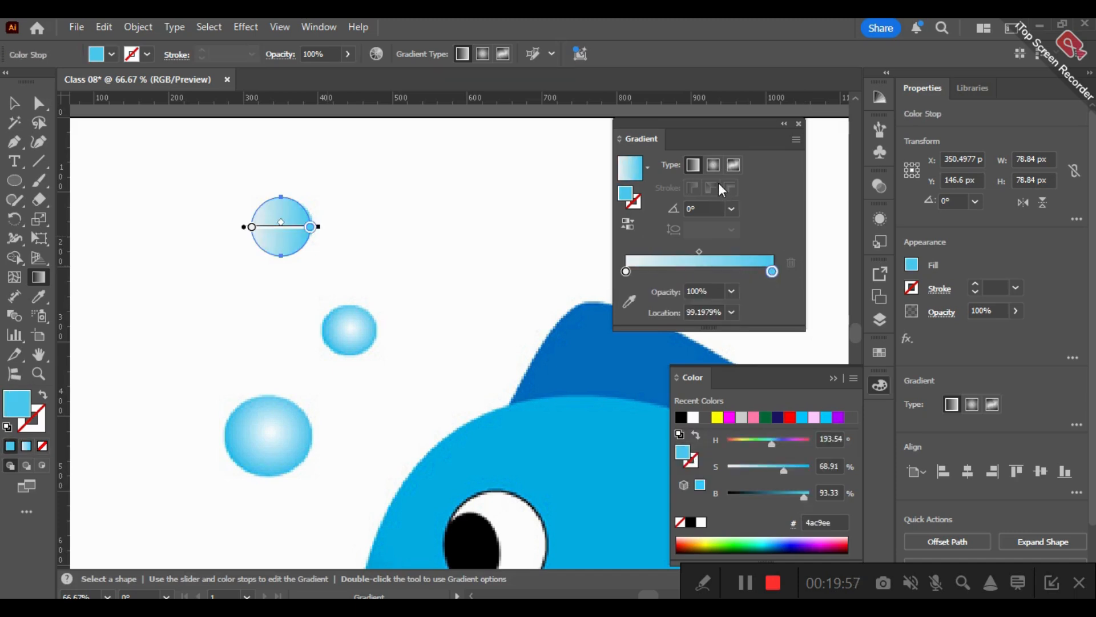
- Shift the gradient midpoint to 13% and redraw the linear gradient from the circle's centre at about 8.79°
{"action": "left_click_drag", "start_coordinate": [699, 251], "coordinate": [645, 252]}
{"action": "left_click", "coordinate": [746, 583]}
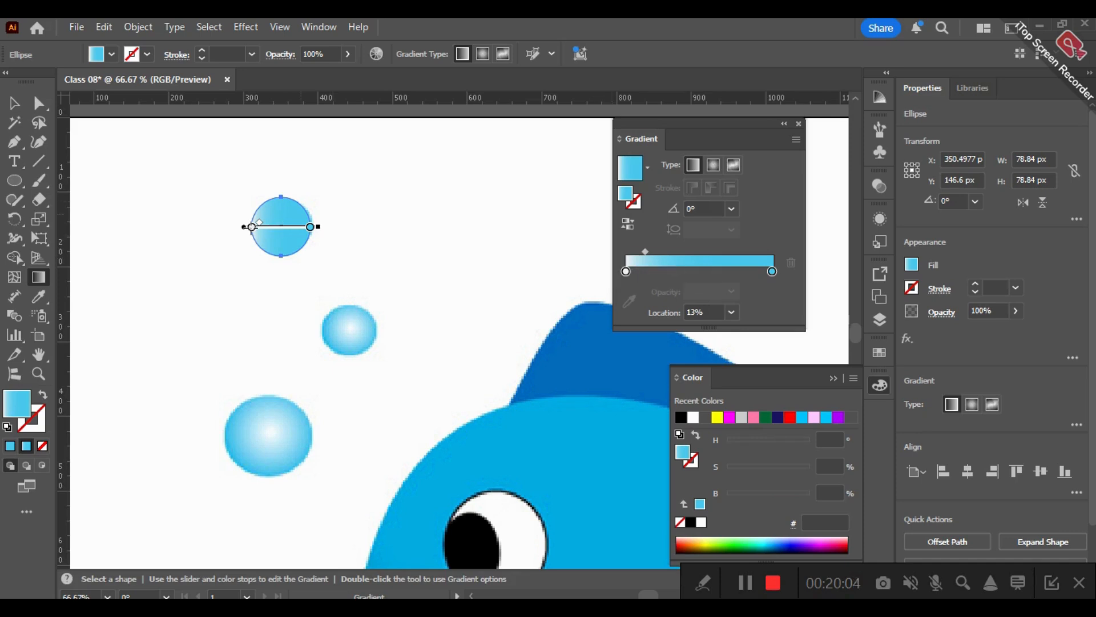
{"action": "mouse_move", "coordinate": [273, 228]}
{"action": "left_mouse_down"}
{"action": "mouse_move", "coordinate": [310, 243]}
{"action": "mouse_move", "coordinate": [357, 197]}
{"action": "mouse_move", "coordinate": [358, 215]}
{"action": "left_mouse_up"}
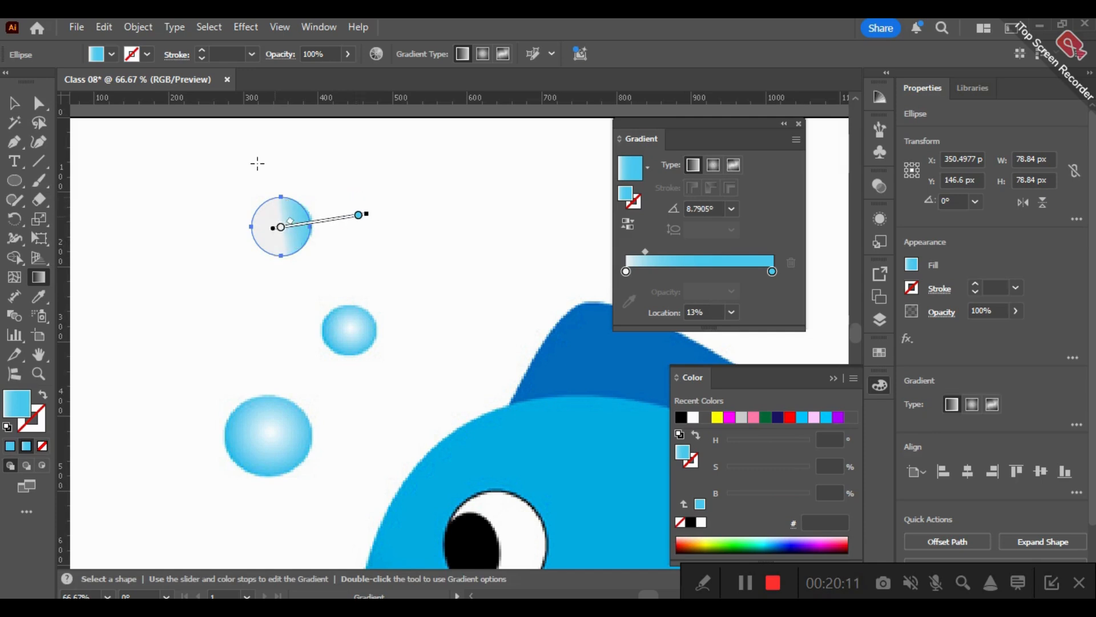
- Make the circle's gradient radial, with the midpoint shifted towards the blue stop and that stop placed at about 89%
{"action": "scroll", "coordinate": [258, 164], "scroll_direction": "up", "scroll_amount": 6}
{"action": "key", "text": "space"}
{"action": "left_click_drag", "start_coordinate": [340, 299], "coordinate": [298, 47]}
{"action": "scroll", "coordinate": [372, 318], "scroll_direction": "down", "scroll_amount": 2}
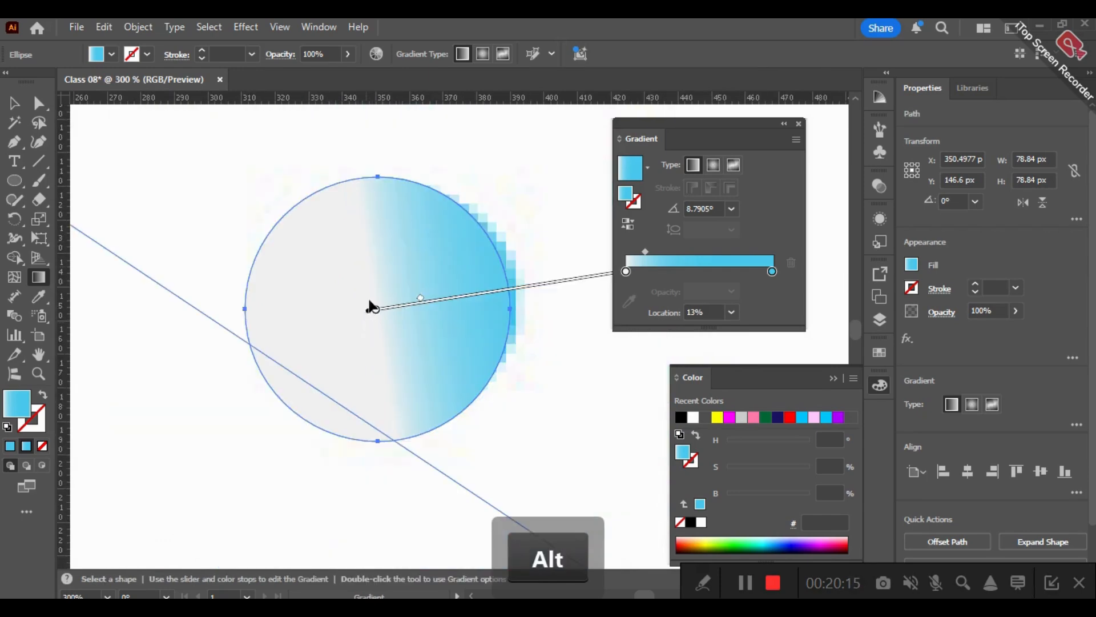
{"action": "key", "text": "space"}
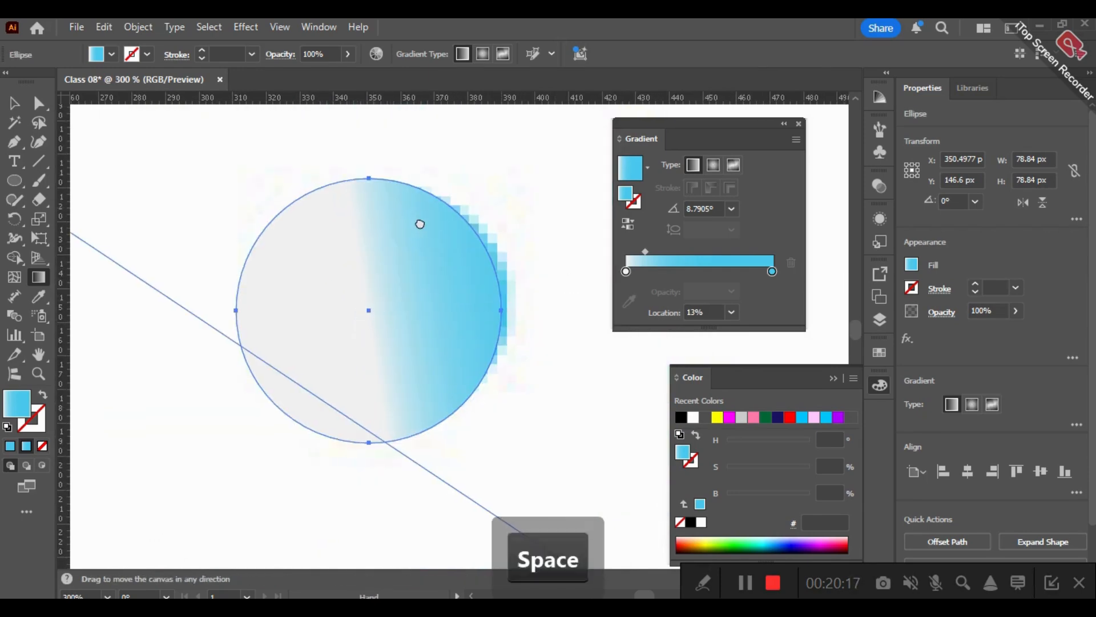
{"action": "left_click_drag", "start_coordinate": [428, 288], "coordinate": [337, 304]}
{"action": "key", "text": "space"}
{"action": "left_click_drag", "start_coordinate": [449, 305], "coordinate": [314, 309]}
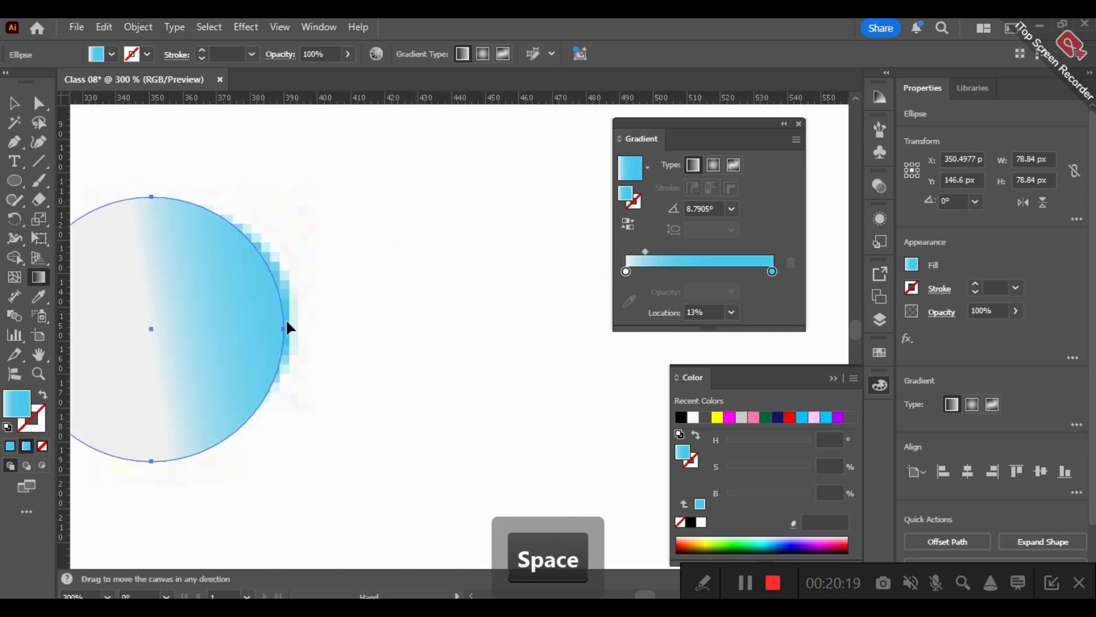
{"action": "mouse_move", "coordinate": [503, 276]}
{"action": "left_mouse_down"}
{"action": "mouse_move", "coordinate": [465, 299]}
{"action": "mouse_move", "coordinate": [280, 331]}
{"action": "mouse_move", "coordinate": [284, 349]}
{"action": "mouse_move", "coordinate": [290, 310]}
{"action": "mouse_move", "coordinate": [284, 335]}
{"action": "left_mouse_up"}
{"action": "key", "text": "space"}
{"action": "left_click_drag", "start_coordinate": [129, 322], "coordinate": [404, 318]}
{"action": "left_click", "coordinate": [711, 171]}
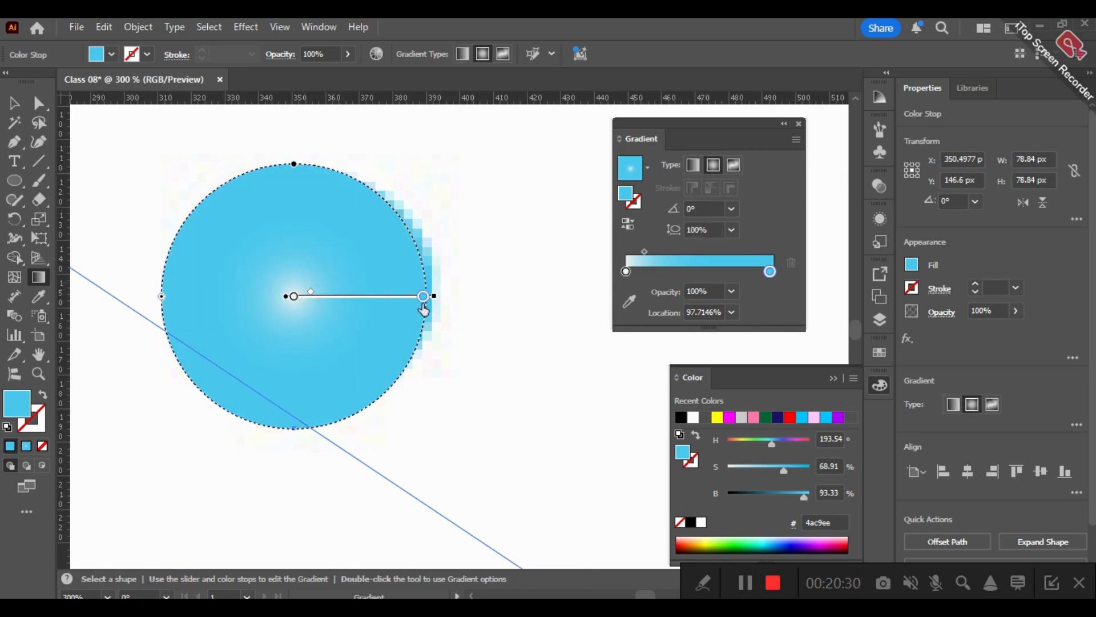
{"action": "left_click_drag", "start_coordinate": [310, 297], "coordinate": [403, 277]}
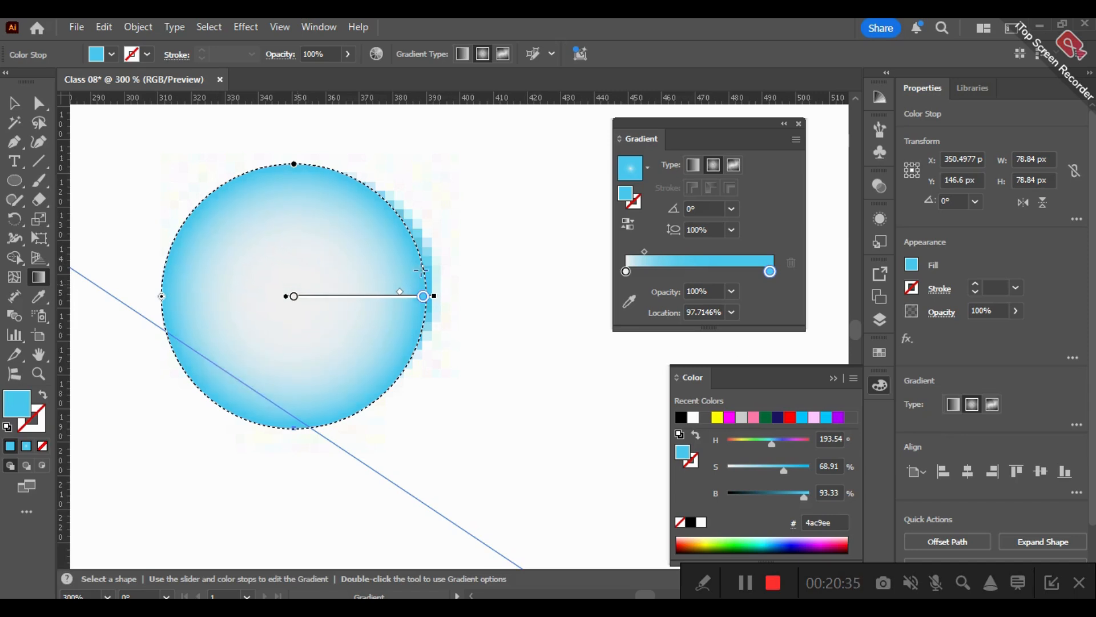
{"action": "left_click_drag", "start_coordinate": [769, 274], "coordinate": [757, 272]}
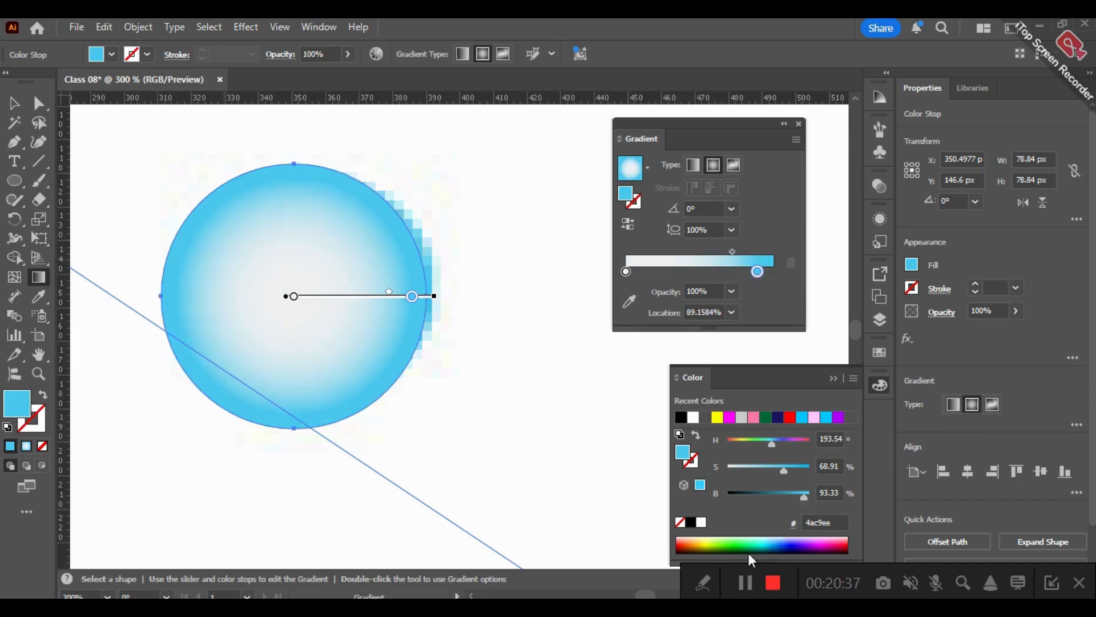
- Add a gradient stop at the outer edge, at about 99.7%, and darken it to 3797b3 with 70.2% brightness
{"action": "key", "text": "ctrl"}
{"action": "left_click", "coordinate": [774, 272]}
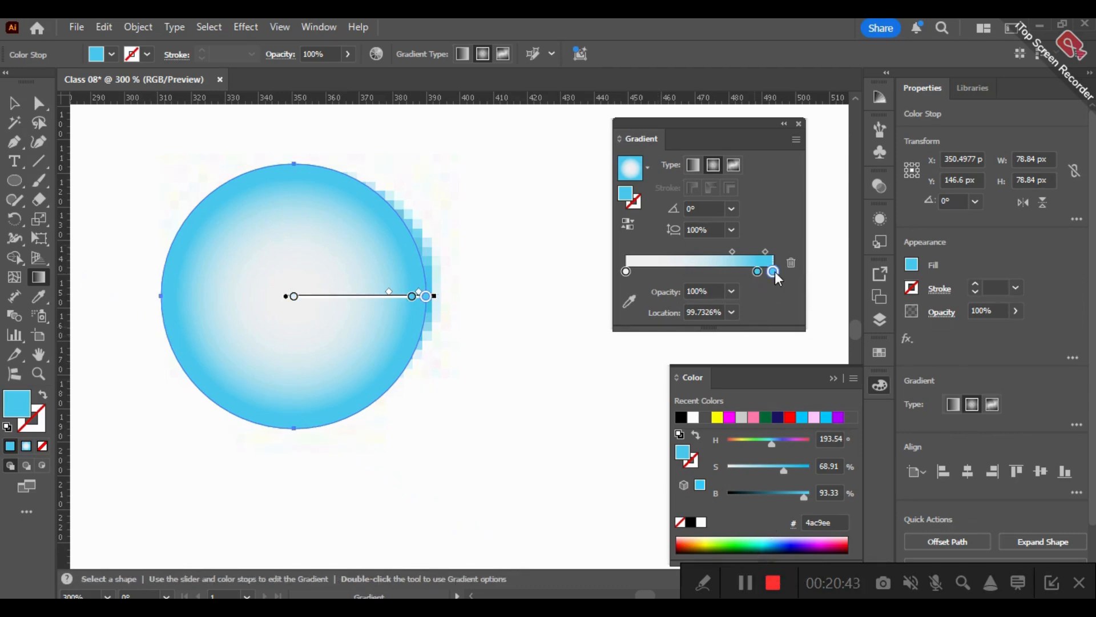
{"action": "double_click", "coordinate": [774, 272]}
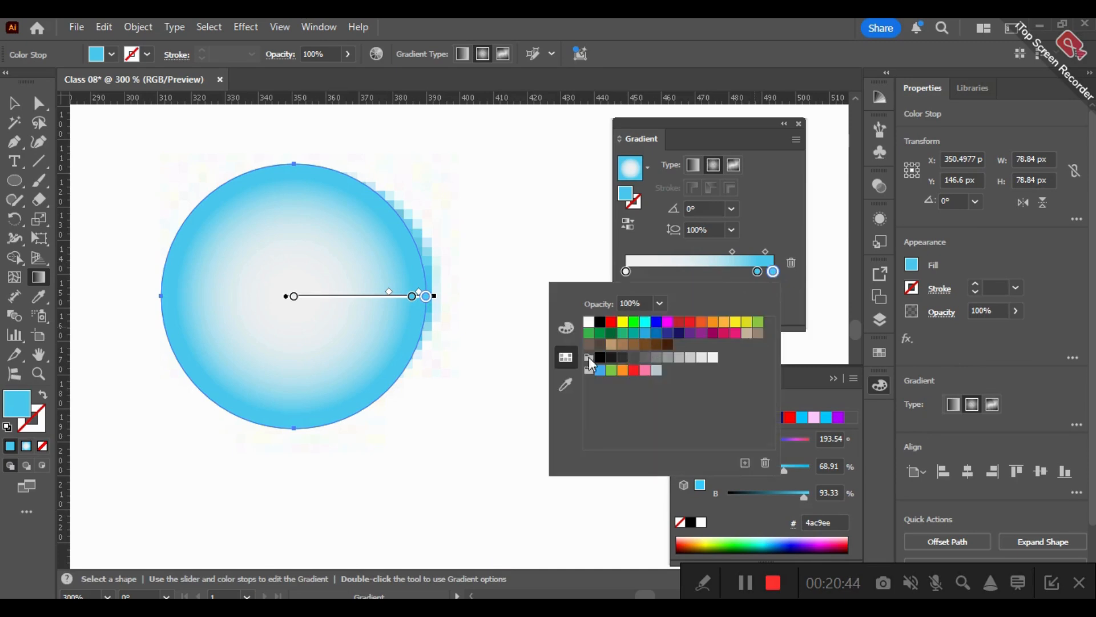
{"action": "left_click", "coordinate": [567, 328]}
{"action": "left_click", "coordinate": [708, 388]}
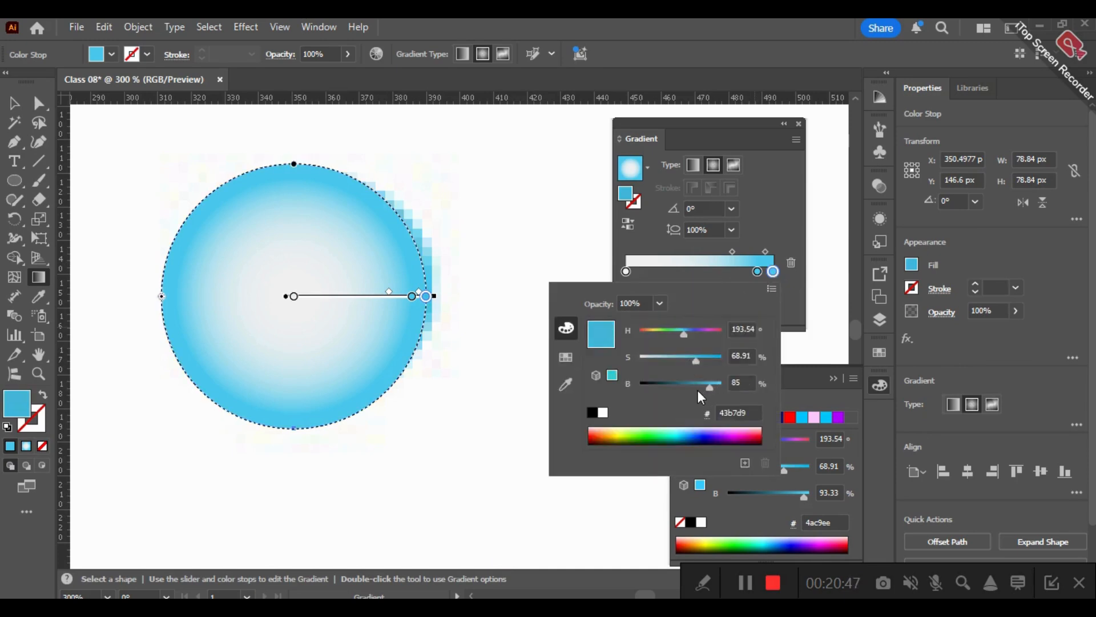
{"action": "left_click", "coordinate": [667, 393]}
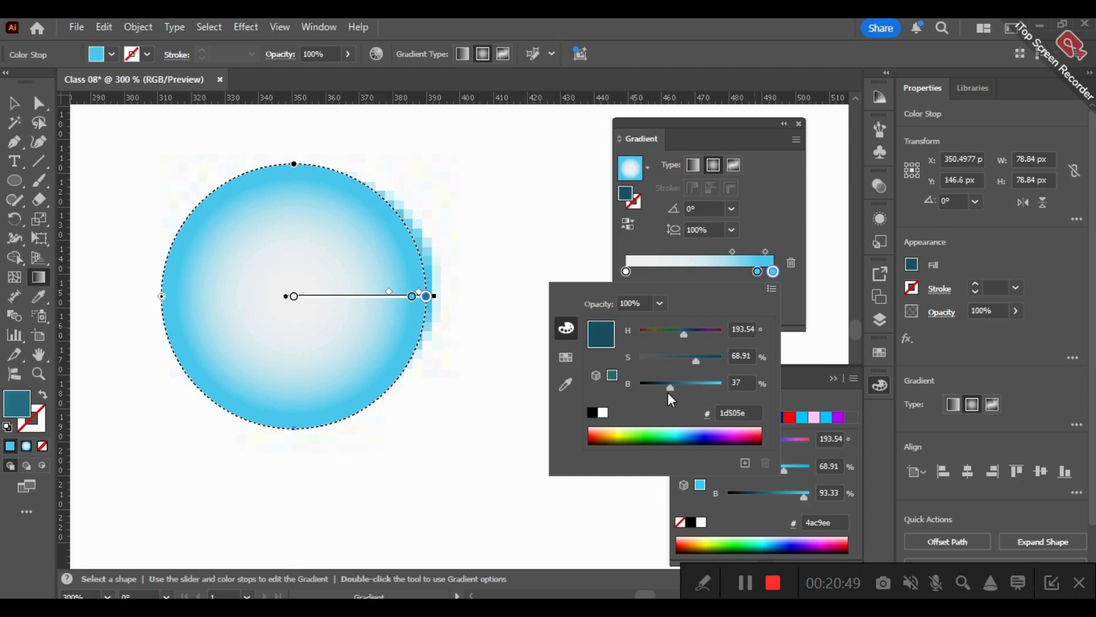
{"action": "left_click", "coordinate": [690, 382]}
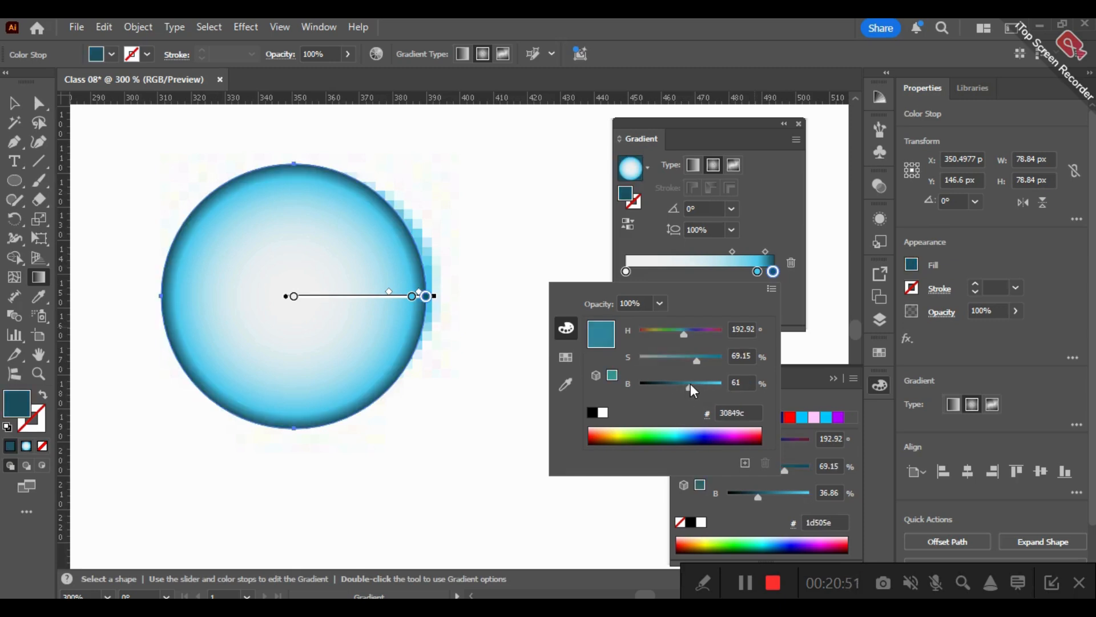
{"action": "left_click", "coordinate": [697, 381]}
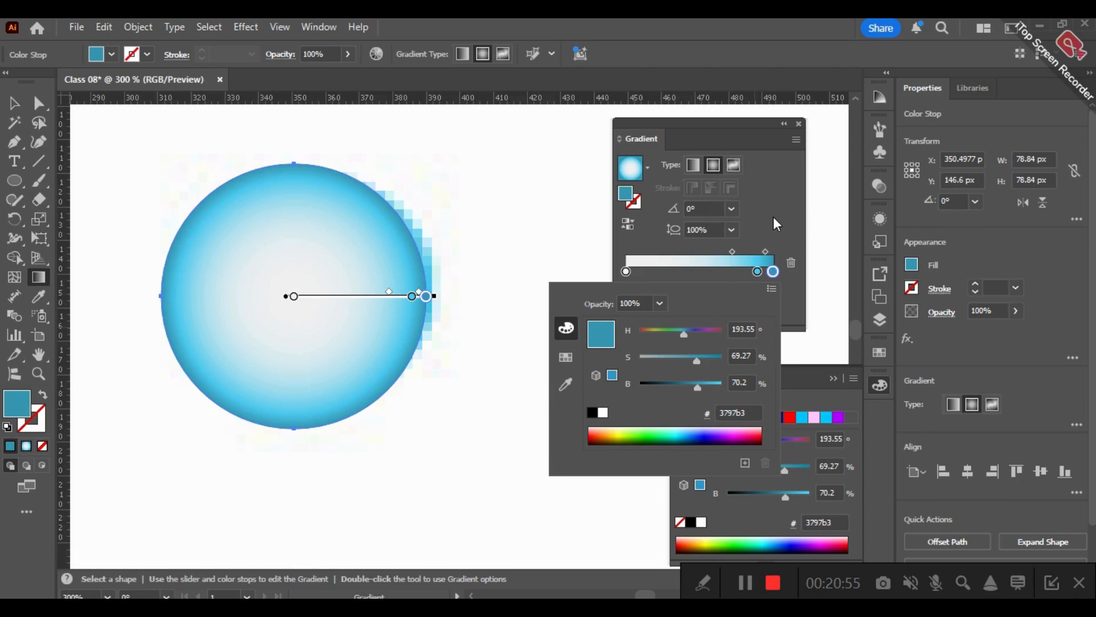
- Move the light blue stop to about 86.5%, and place copies of the circle over the other bubbles, enlarging the lowest to about 118 px
{"action": "left_click", "coordinate": [772, 222]}
{"action": "left_click_drag", "start_coordinate": [757, 273], "coordinate": [753, 272]}
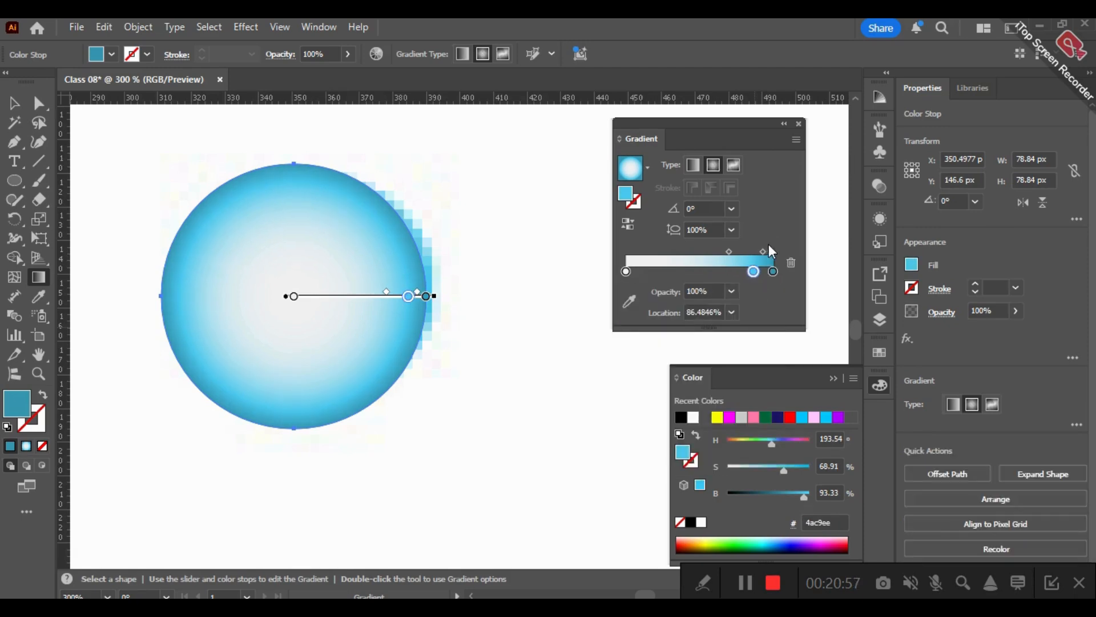
{"action": "key", "text": "v"}
{"action": "scroll", "coordinate": [495, 348], "scroll_direction": "down", "scroll_amount": 4, "text": "alt"}
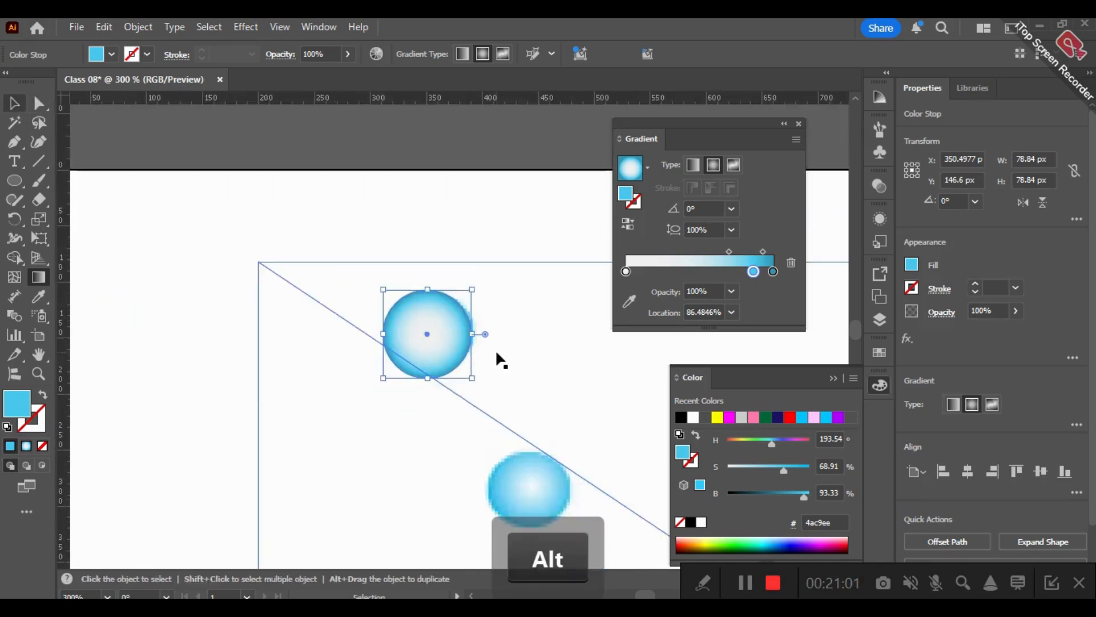
{"action": "left_click_drag", "start_coordinate": [447, 188], "coordinate": [400, 165]}
{"action": "left_click_drag", "start_coordinate": [368, 263], "coordinate": [336, 451]}
{"action": "mouse_move", "coordinate": [370, 483]}
{"action": "left_mouse_down"}
{"action": "mouse_move", "coordinate": [421, 514]}
{"action": "mouse_move", "coordinate": [368, 484]}
{"action": "left_mouse_up"}
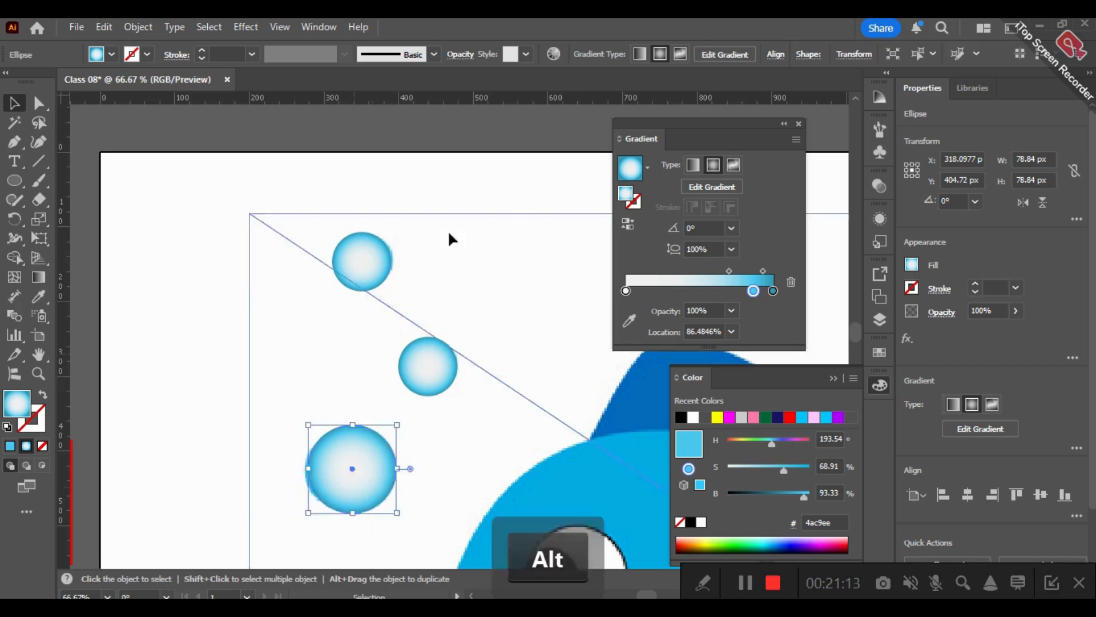
- Open the layer list and expand Layer 1 to examine the objects it contains
{"action": "scroll", "coordinate": [385, 307], "scroll_direction": "down", "scroll_amount": 2}
{"action": "key", "text": "space"}
{"action": "left_click_drag", "start_coordinate": [361, 186], "coordinate": [311, 110]}
{"action": "key", "text": "ctrl+minus"}
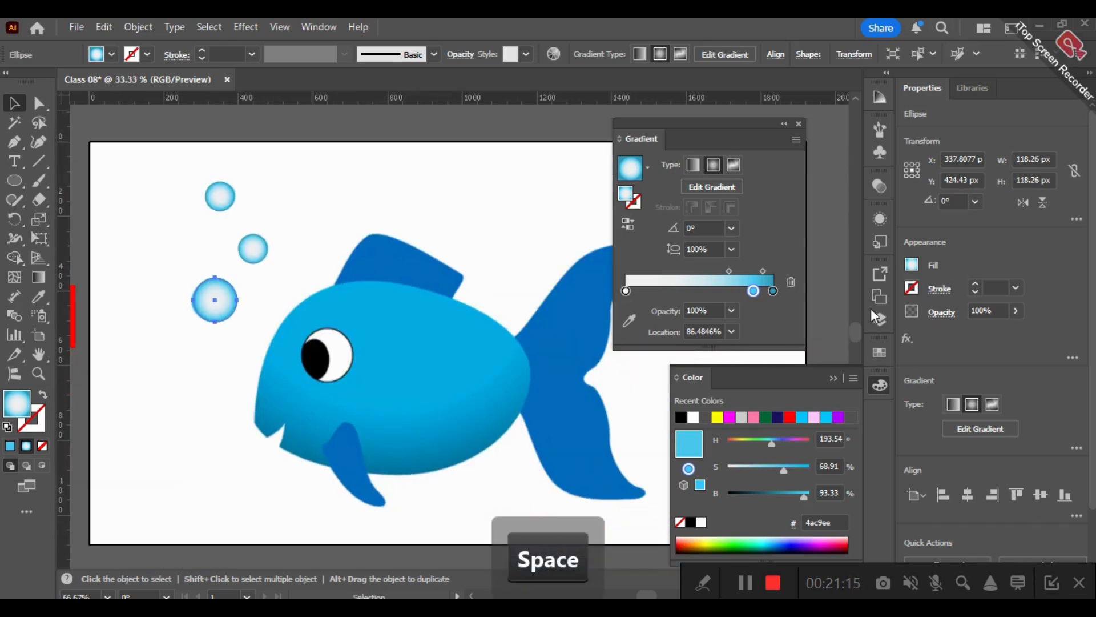
{"action": "left_click", "coordinate": [880, 319]}
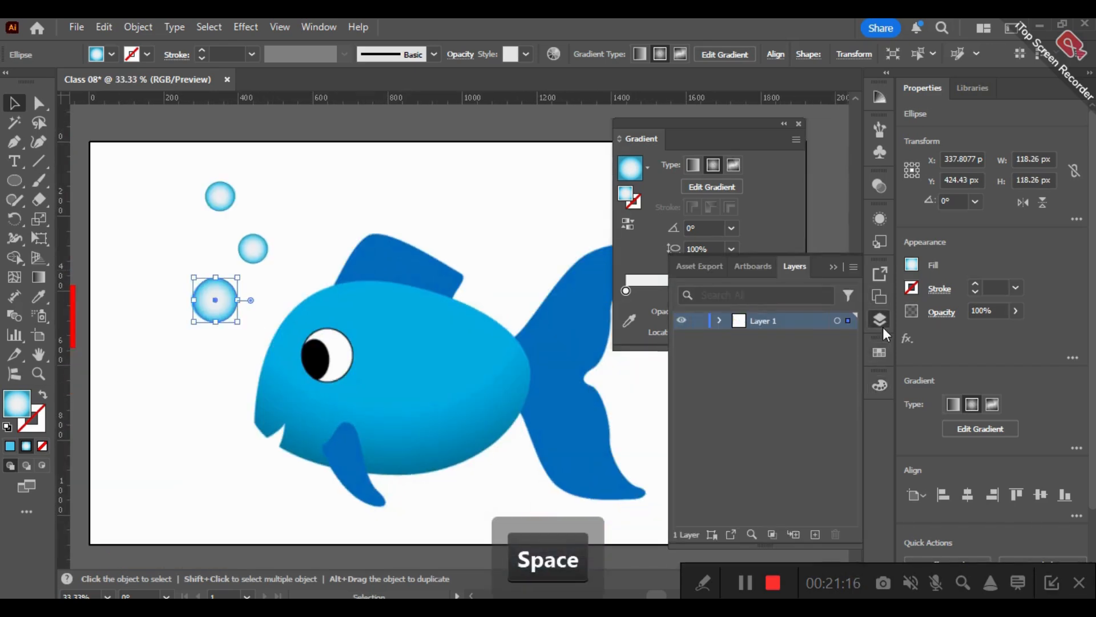
{"action": "left_click", "coordinate": [718, 320]}
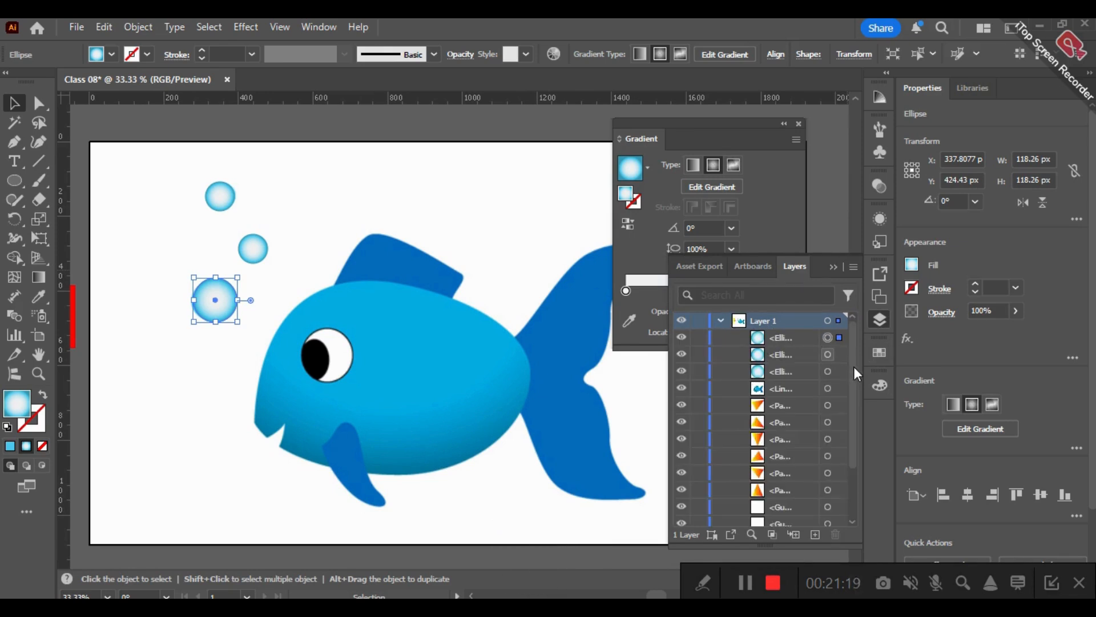
{"action": "scroll", "coordinate": [854, 372], "scroll_direction": "down", "scroll_amount": 1}
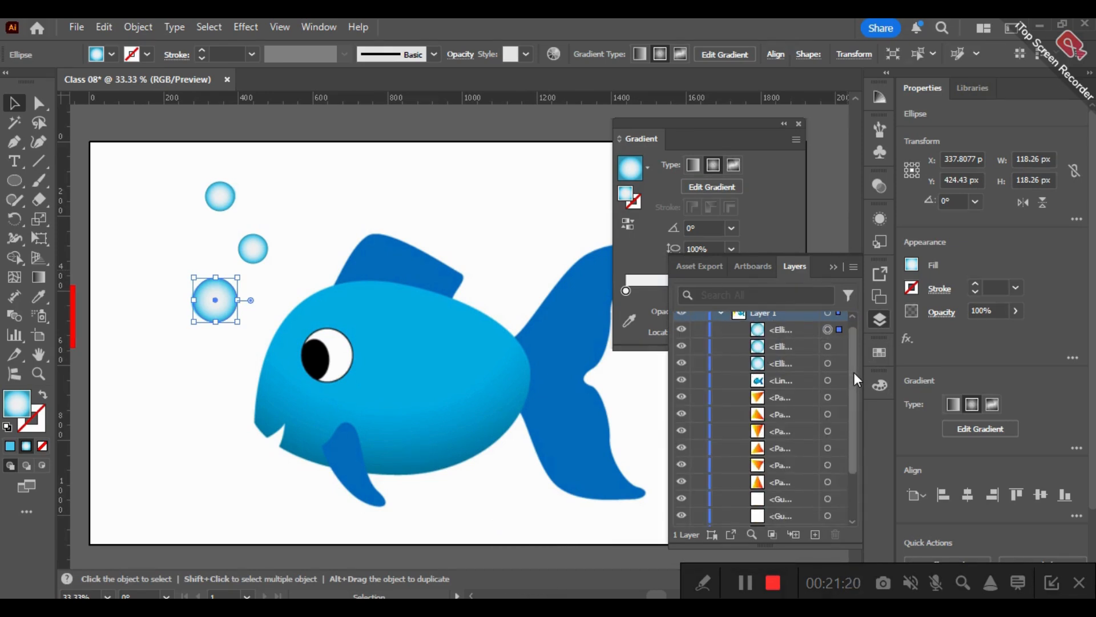
{"action": "scroll", "coordinate": [853, 361], "scroll_direction": "up", "scroll_amount": 1}
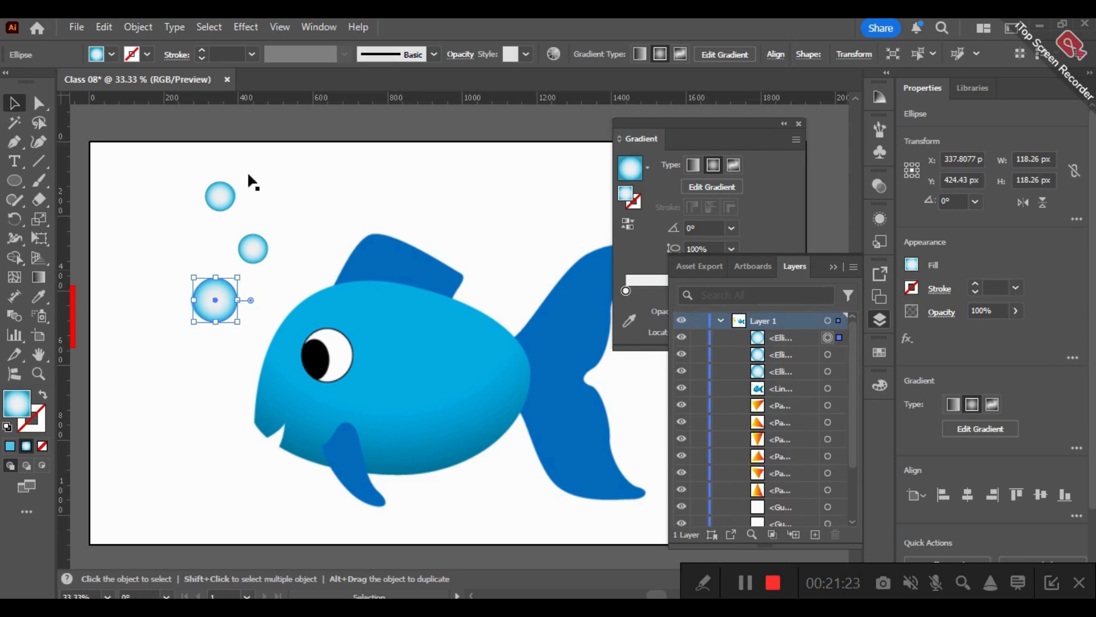
- Undo the accidental shift of the fish image and cut the image from Layer 1
{"action": "left_click_drag", "start_coordinate": [191, 235], "coordinate": [196, 200]}
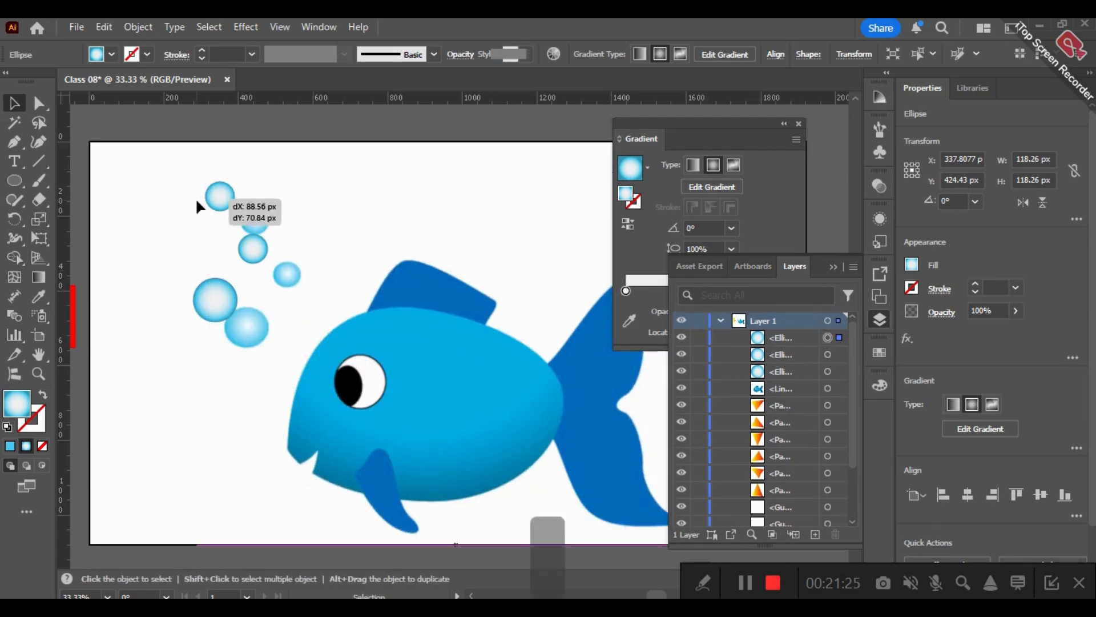
{"action": "key", "text": "ctrl+z"}
{"action": "key", "text": "ctrl+x"}
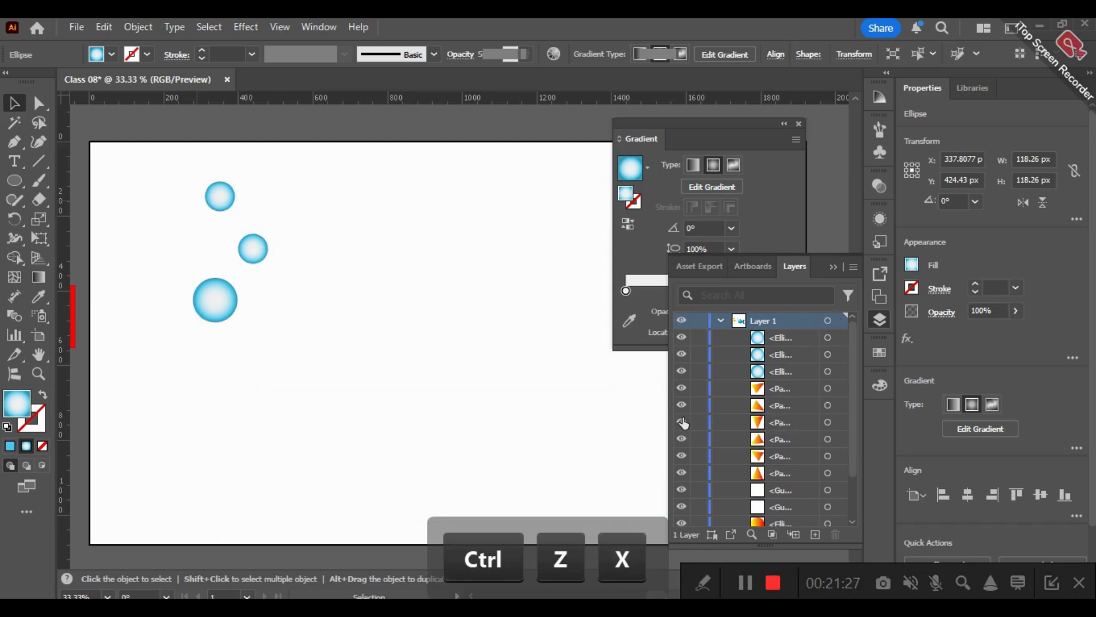
- Bring the cut fish reference image back onto the artboard and deselect it
{"action": "left_click", "coordinate": [637, 430]}
{"action": "key", "text": "ctrl+shift+z"}
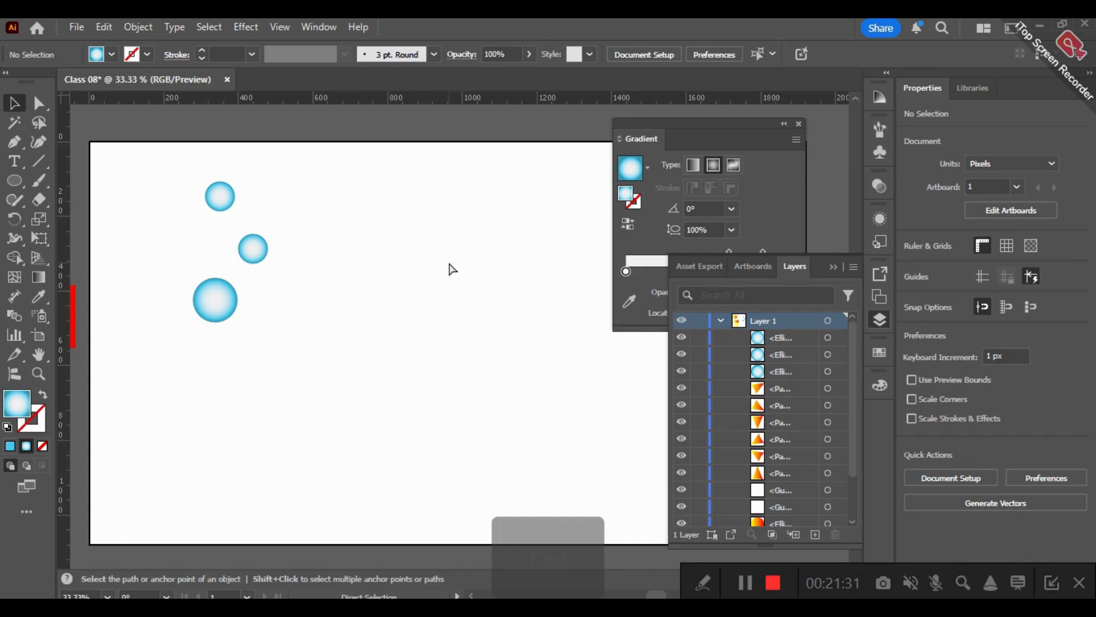
{"action": "key", "text": "ctrl+z"}
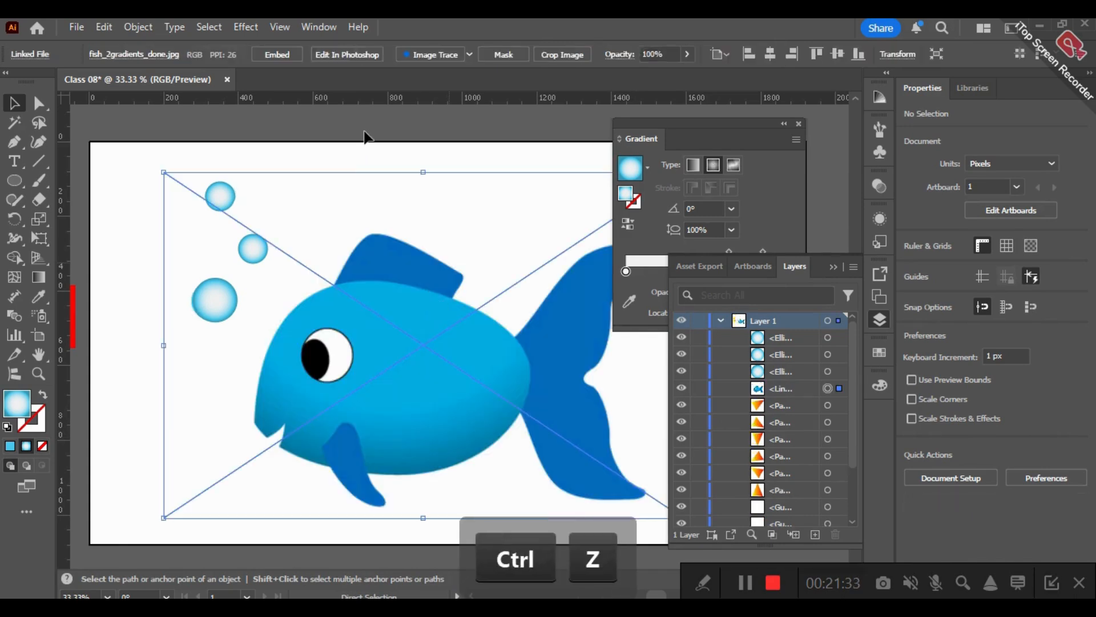
{"action": "left_click", "coordinate": [363, 132]}
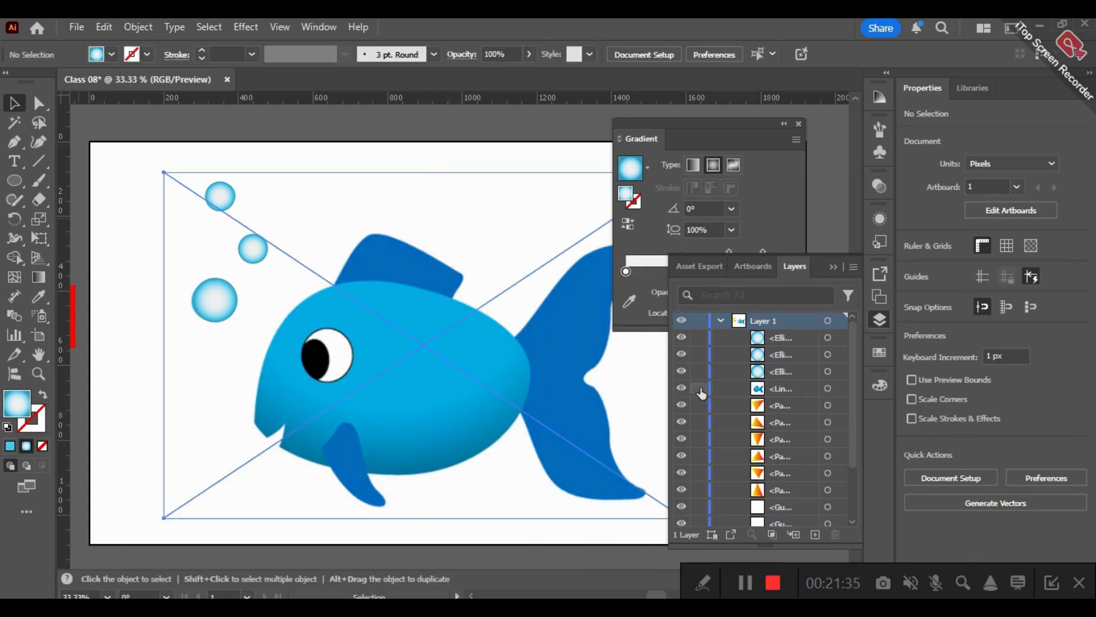
- Lock the fish reference image in Layer 1 and rename it Main
{"action": "left_click", "coordinate": [775, 391]}
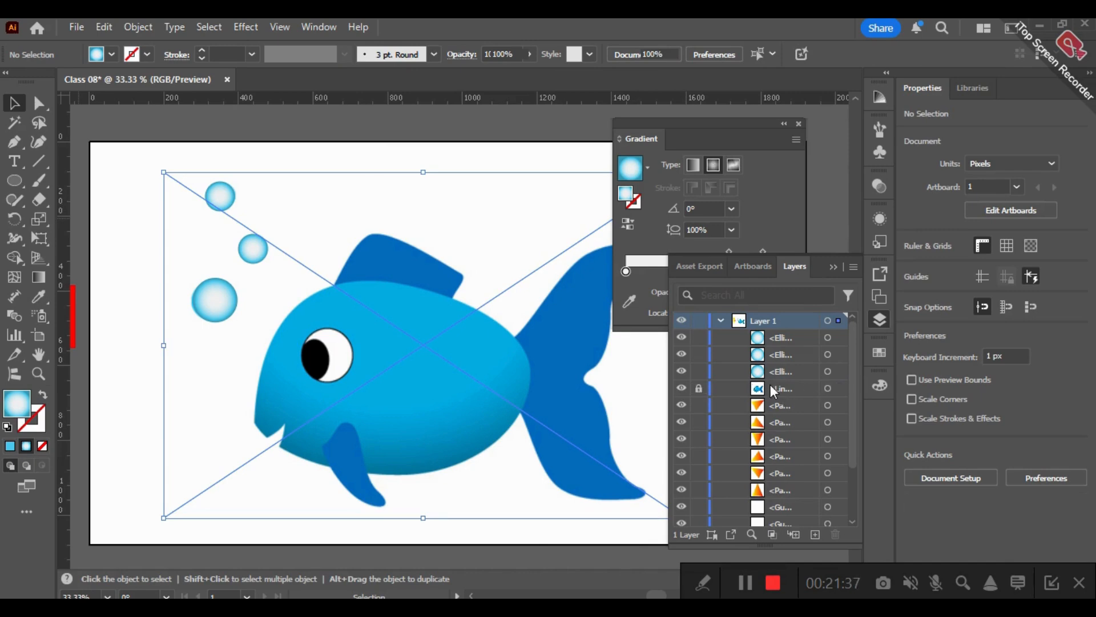
{"action": "left_click", "coordinate": [780, 388]}
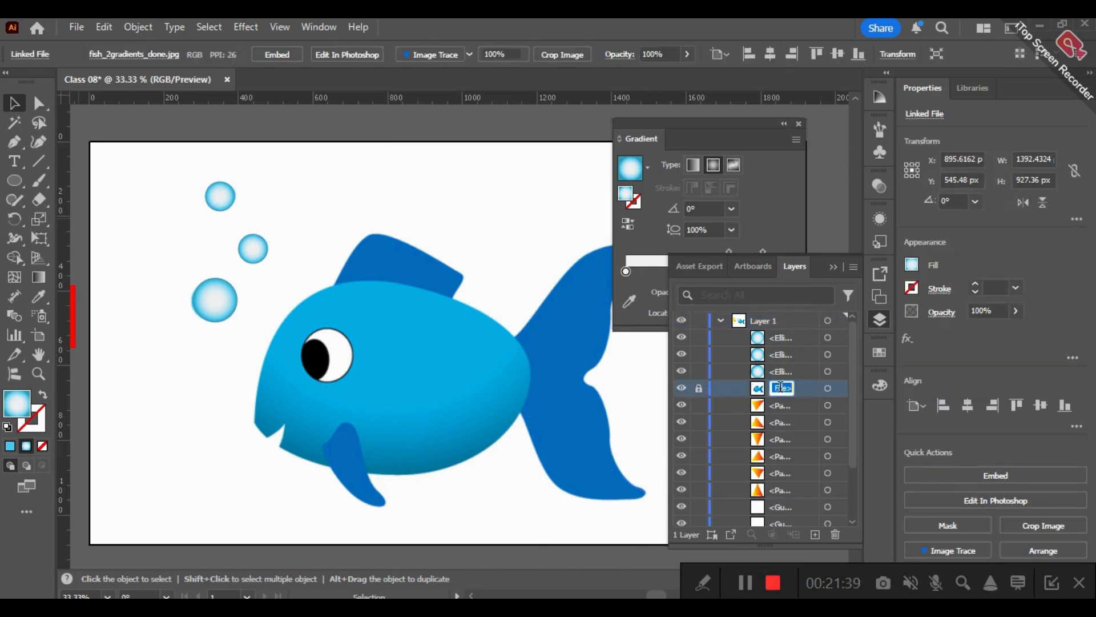
{"action": "type", "text": "Main"}
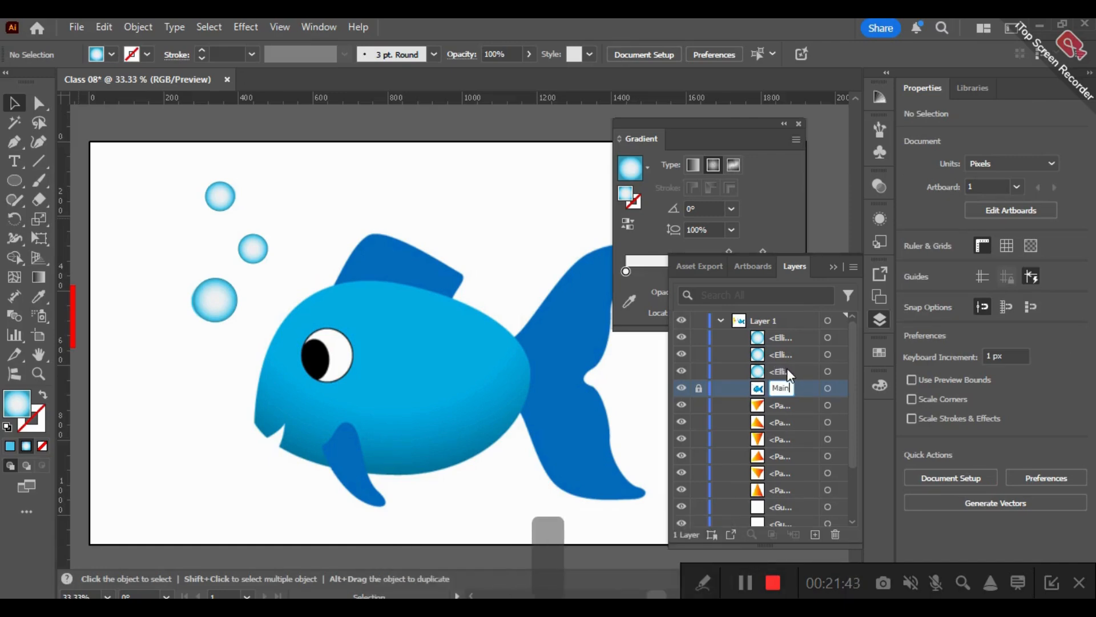
- Group the three bubble circles and rename the group Bubbles
{"action": "left_click_drag", "start_coordinate": [164, 153], "coordinate": [212, 257]}
{"action": "left_click_drag", "start_coordinate": [160, 194], "coordinate": [159, 189]}
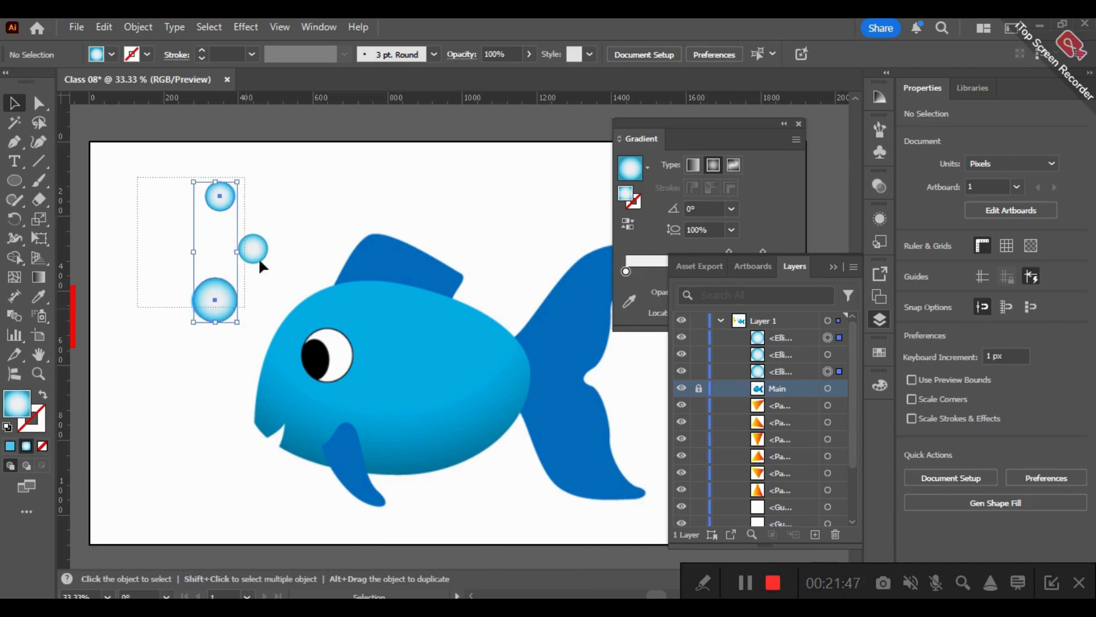
{"action": "left_click", "coordinate": [245, 247], "text": "shift"}
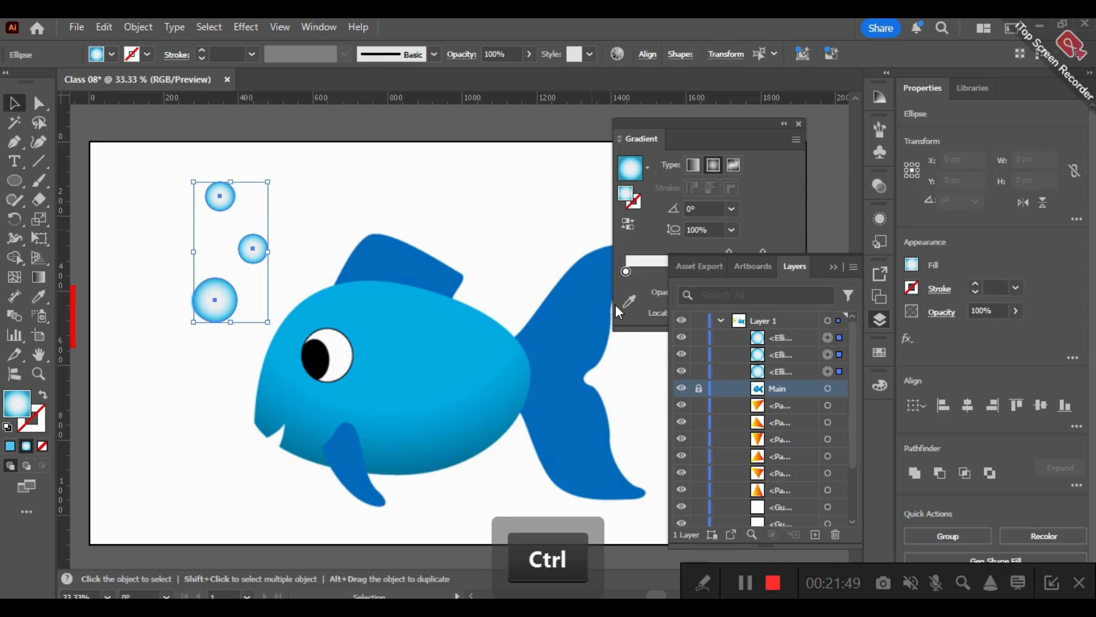
{"action": "key", "text": "ctrl+g"}
{"action": "double_click", "coordinate": [793, 340]}
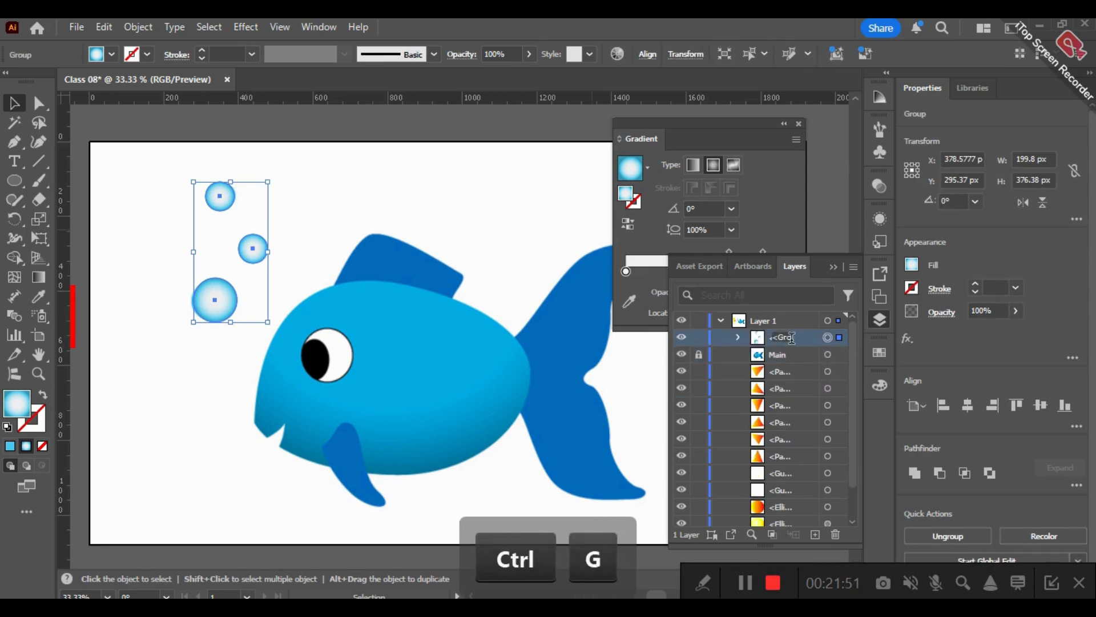
{"action": "type", "text": "Bub"}
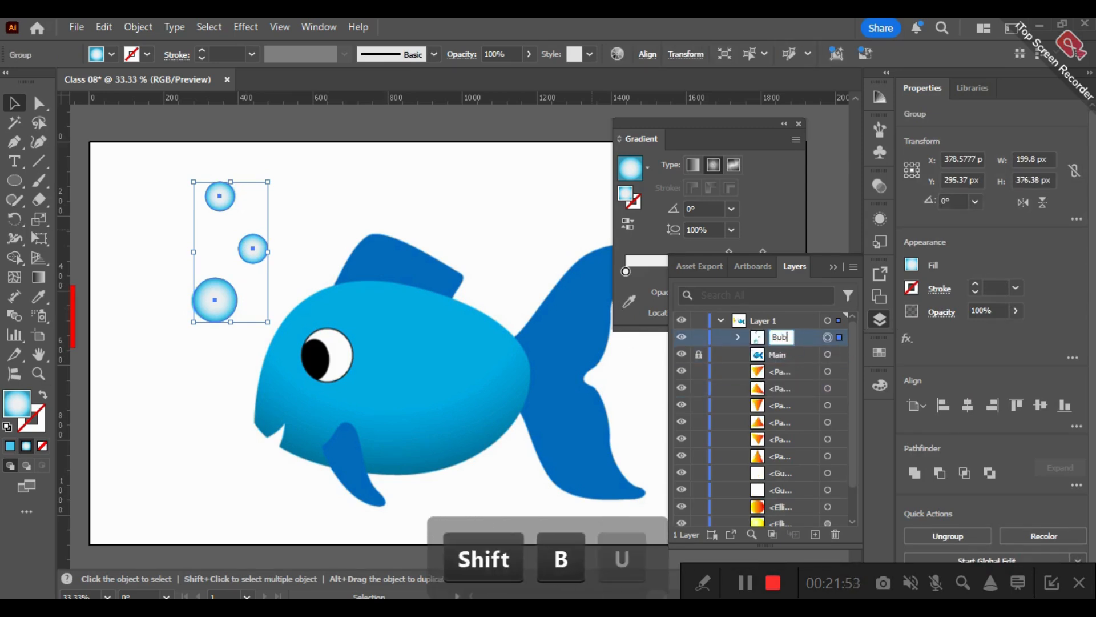
{"action": "type", "text": "bli"}
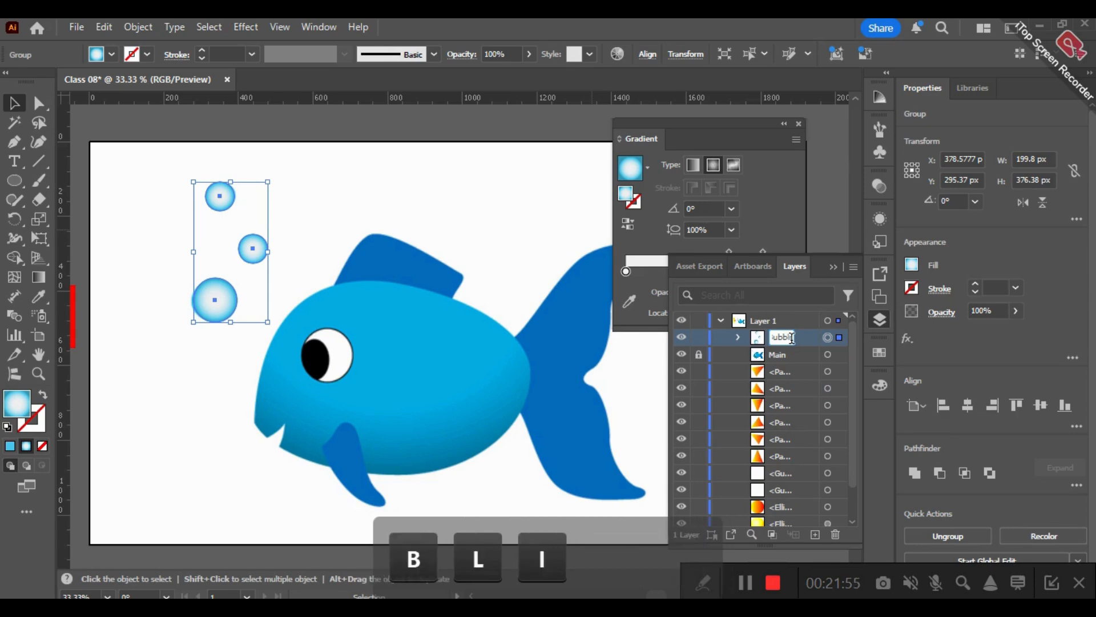
{"action": "key", "text": "BackSpace"}
{"action": "type", "text": "r"}
{"action": "type", "text": "es"}
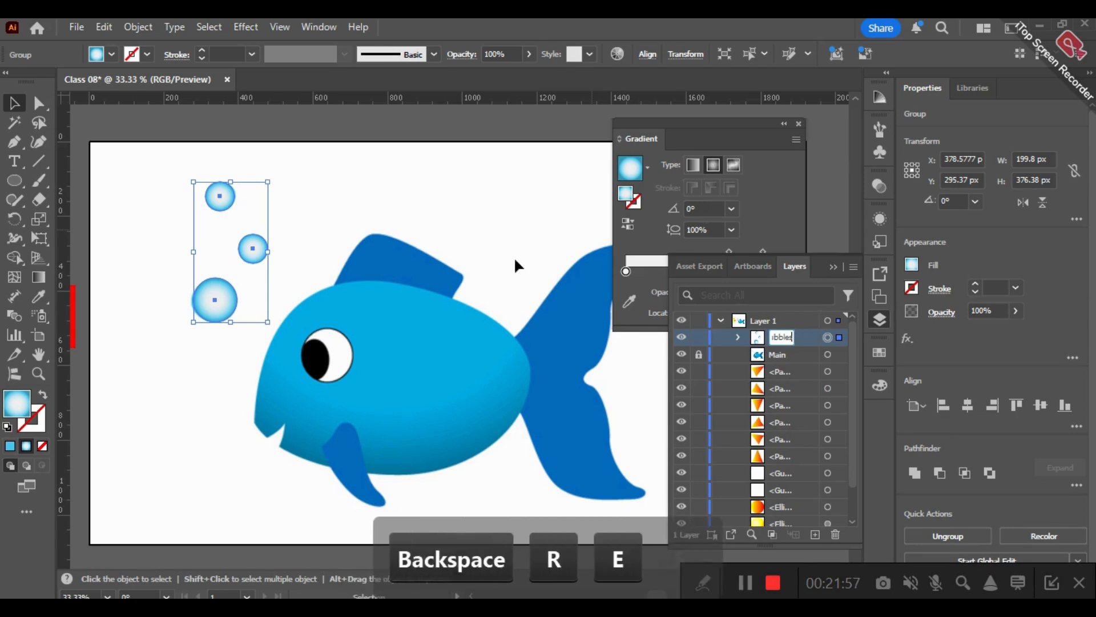
{"action": "left_click", "coordinate": [246, 225]}
{"action": "left_click", "coordinate": [36, 106]}
{"action": "left_click", "coordinate": [221, 196]}
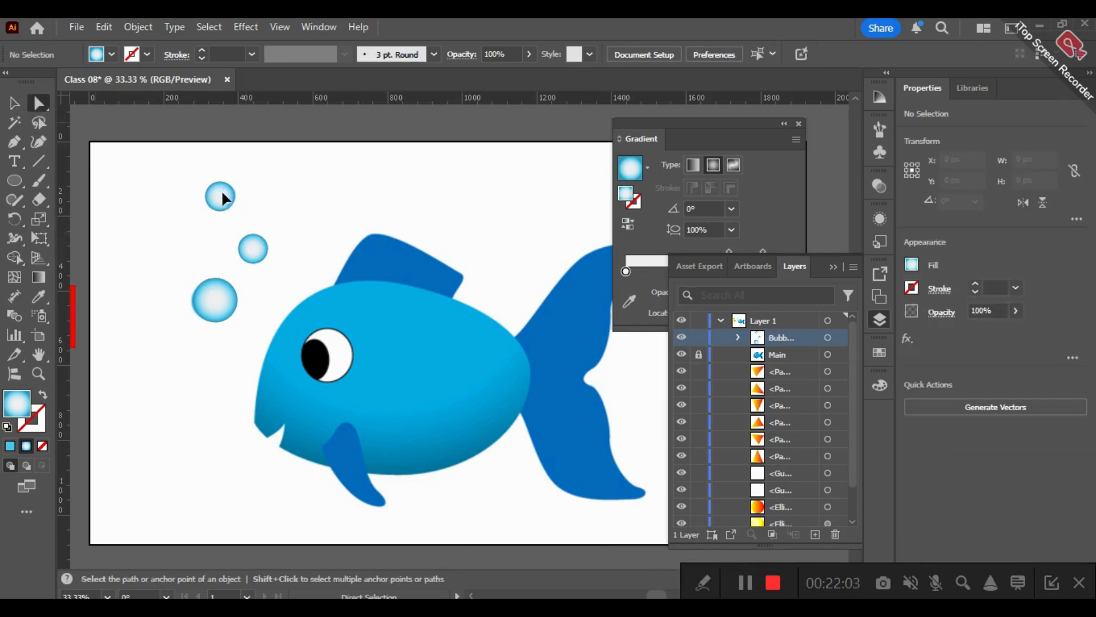
{"action": "left_click", "coordinate": [356, 162]}
- Trace the dorsal fin with the Pen tool from its front base over the rounded peak to the rear tip
{"action": "left_click", "coordinate": [14, 141]}
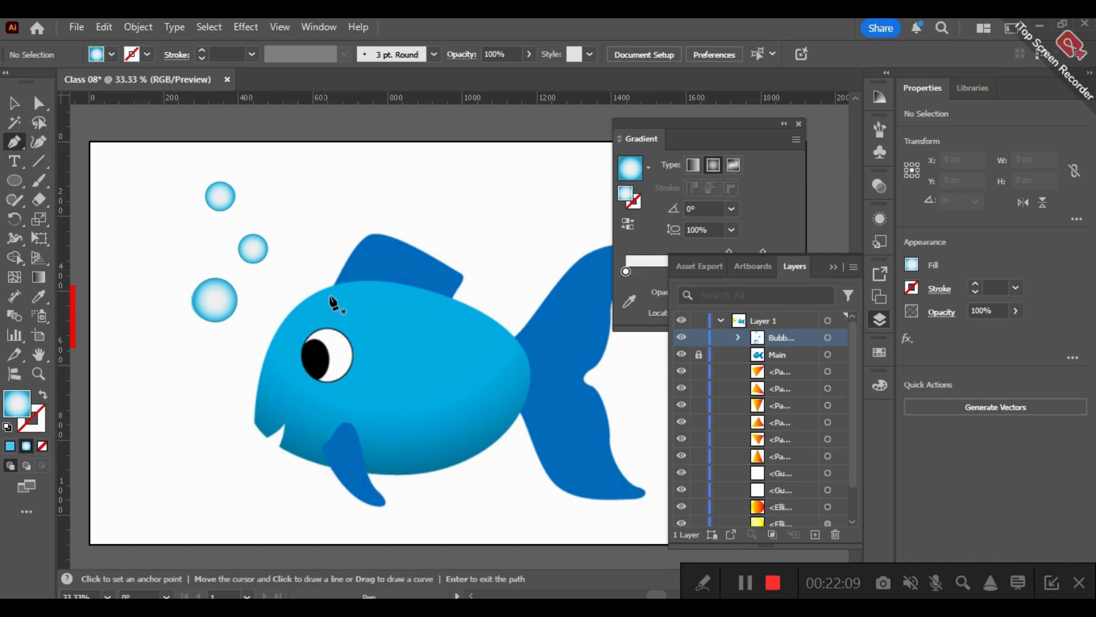
{"action": "left_click", "coordinate": [329, 300]}
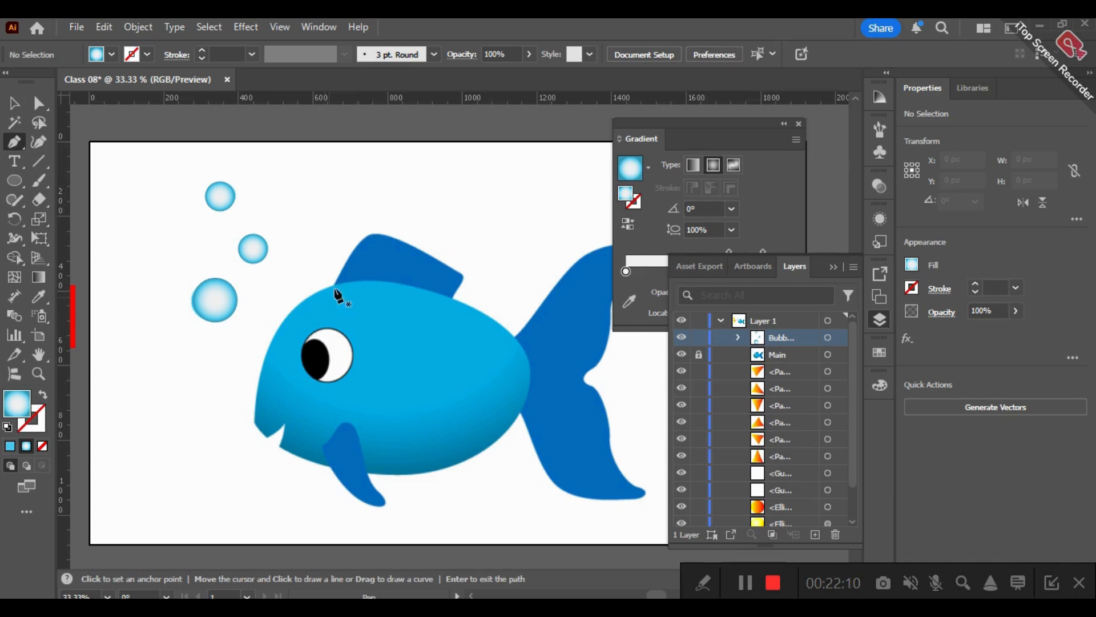
{"action": "left_click_drag", "start_coordinate": [378, 234], "coordinate": [404, 234]}
{"action": "left_click", "coordinate": [377, 234]}
{"action": "left_click_drag", "start_coordinate": [463, 278], "coordinate": [510, 313]}
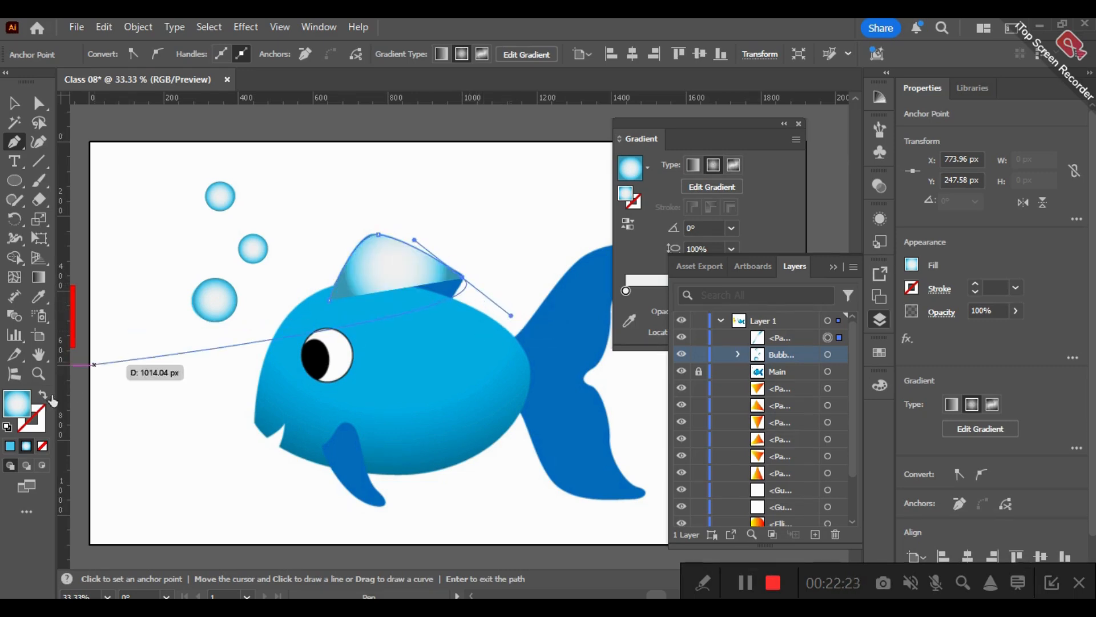
- Give the open dorsal fin path no fill and the default black 1 pt stroke
{"action": "left_click", "coordinate": [38, 418]}
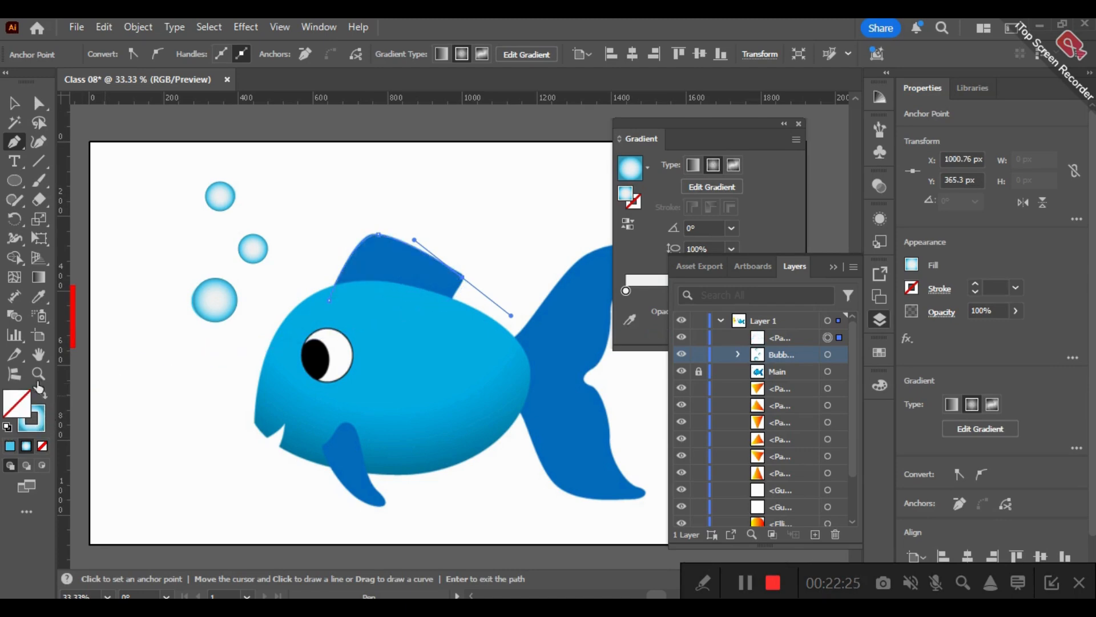
{"action": "key", "text": "d"}
{"action": "left_click", "coordinate": [42, 447]}
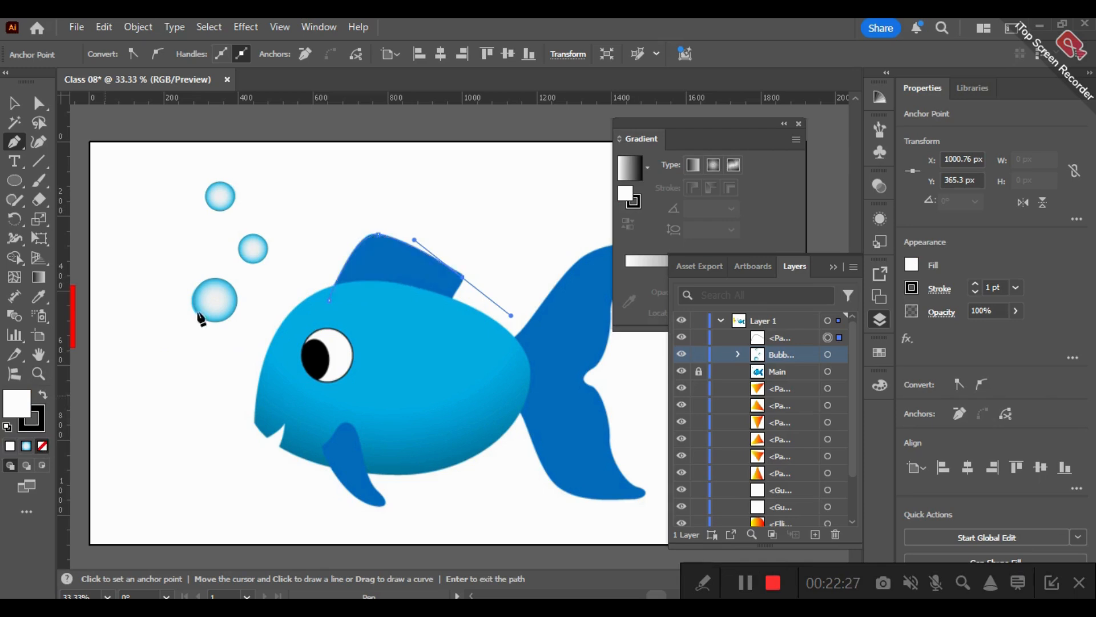
- Continue the fin outline from the rear tip along its base, slightly inside the fish body, and close it at the front
{"action": "left_click", "coordinate": [462, 278]}
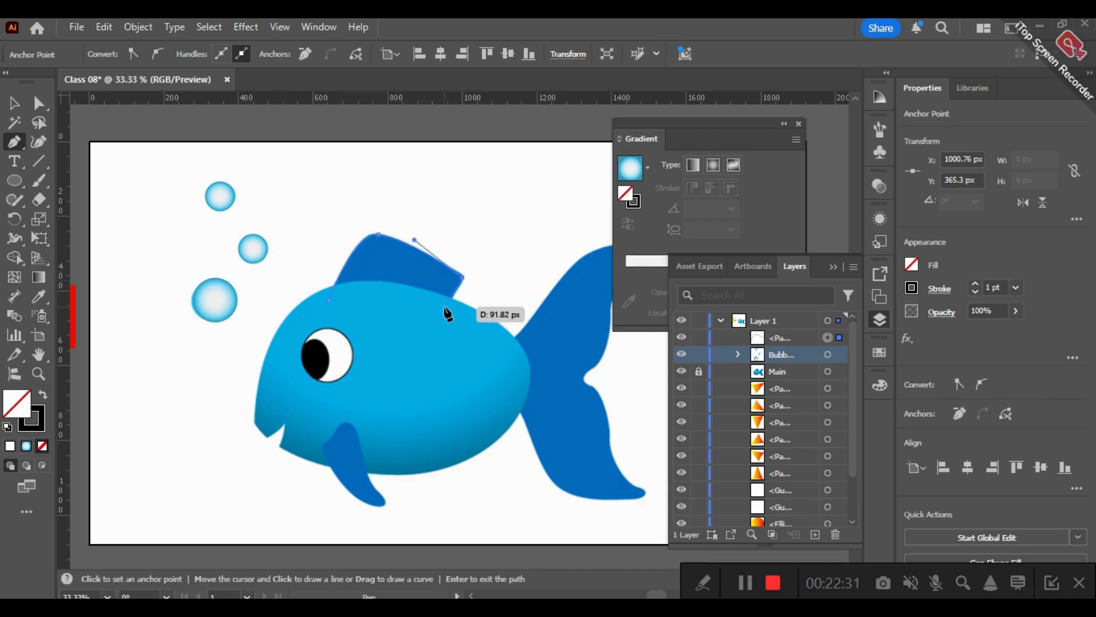
{"action": "left_click", "coordinate": [441, 309]}
{"action": "left_click_drag", "start_coordinate": [430, 315], "coordinate": [423, 316]}
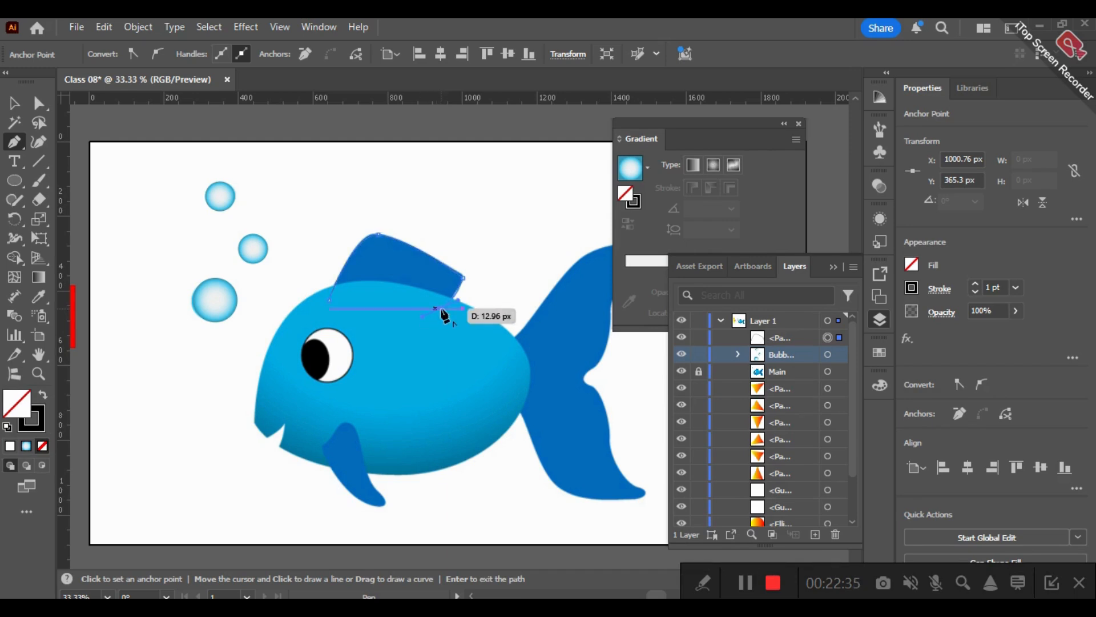
{"action": "left_click", "coordinate": [329, 302]}
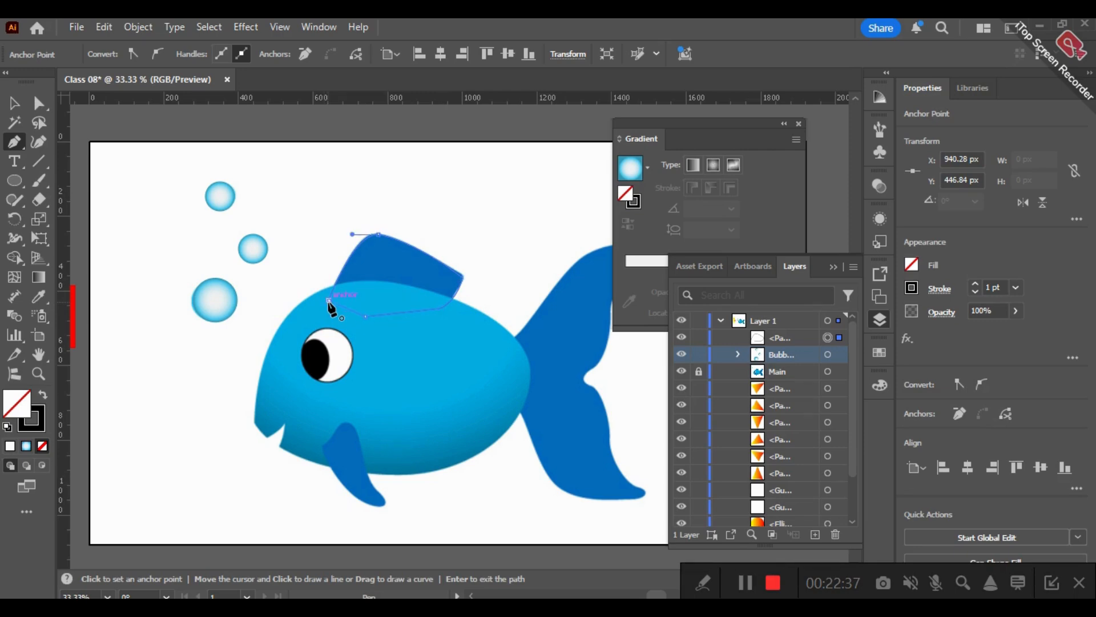
- Fill the dorsal fin with the blue sampled from the reference fin and turn that fill into a linear gradient
{"action": "left_click", "coordinate": [39, 297]}
{"action": "left_click", "coordinate": [411, 260]}
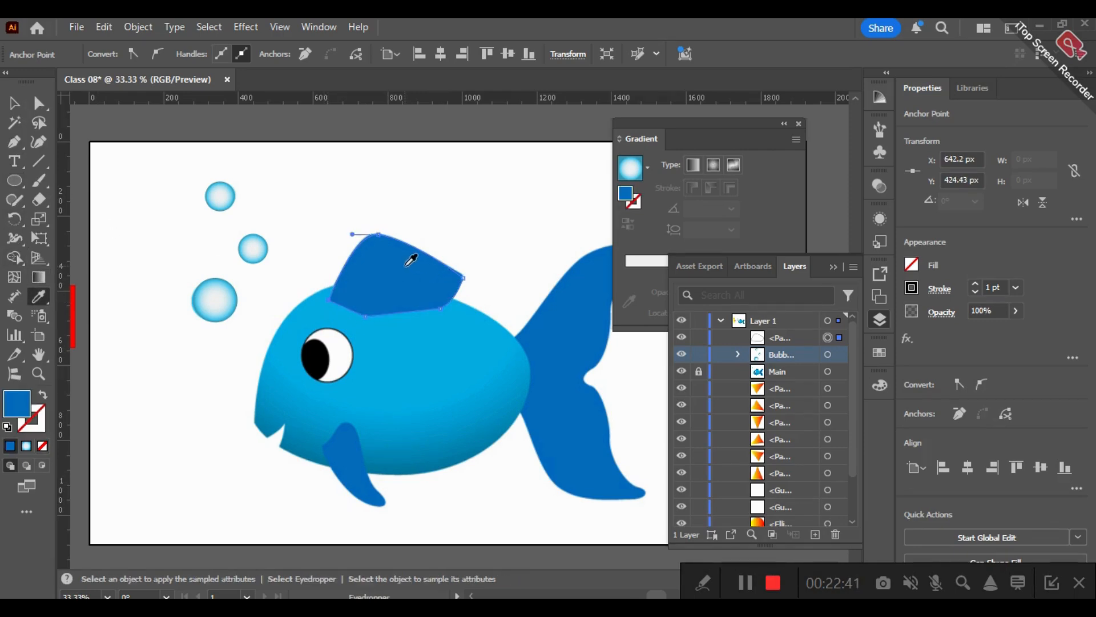
{"action": "left_click", "coordinate": [834, 264]}
{"action": "left_click", "coordinate": [715, 262]}
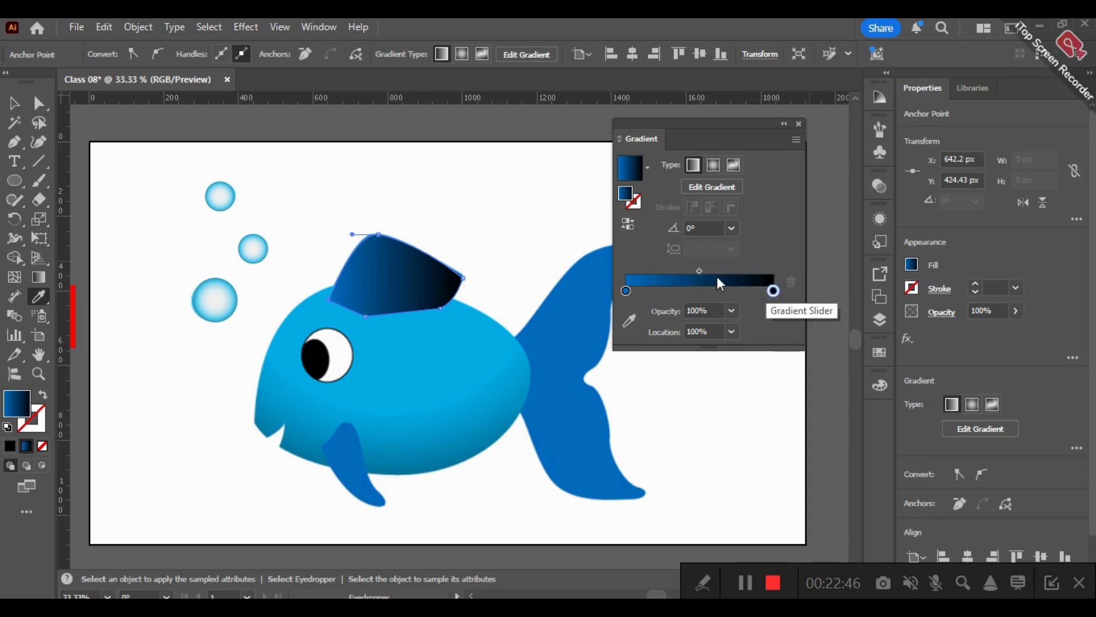
- Set the fin gradient's dark end stop to 003661 with 38.04% brightness and move the midpoint to about 75.7%
{"action": "double_click", "coordinate": [774, 291]}
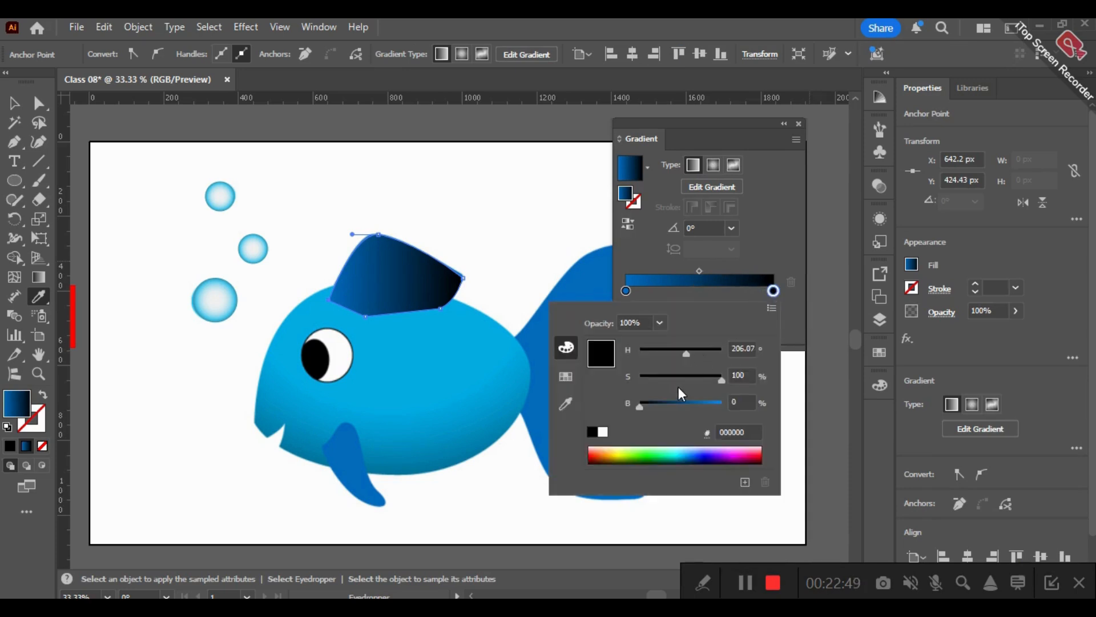
{"action": "left_click_drag", "start_coordinate": [652, 403], "coordinate": [670, 402]}
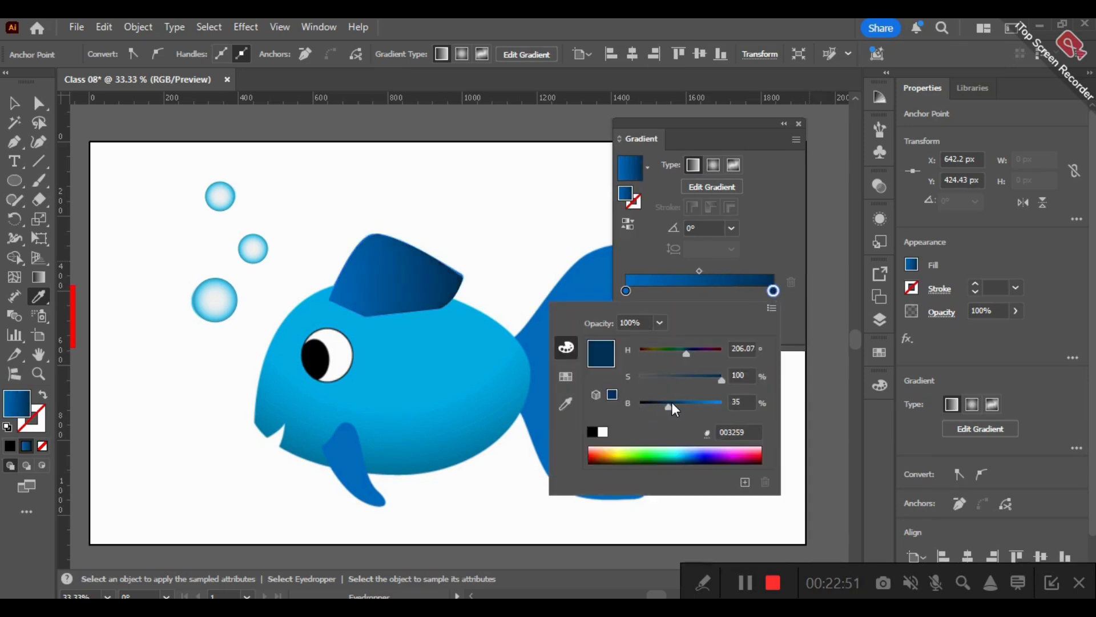
{"action": "left_click", "coordinate": [670, 403]}
{"action": "left_click", "coordinate": [673, 404]}
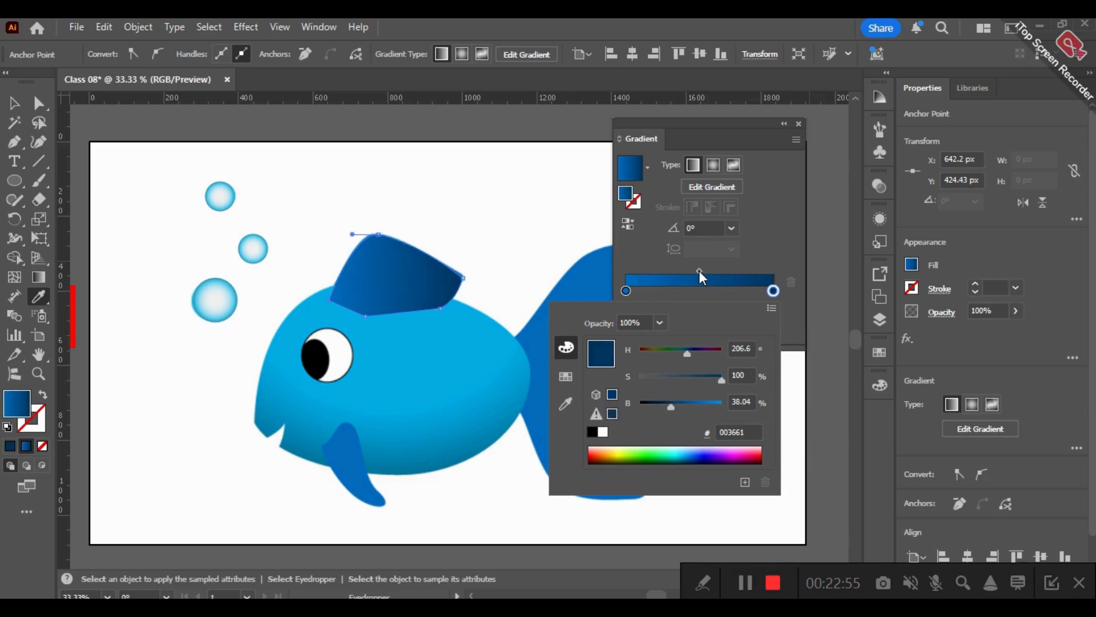
{"action": "left_click", "coordinate": [721, 277]}
{"action": "left_click_drag", "start_coordinate": [698, 272], "coordinate": [739, 272]}
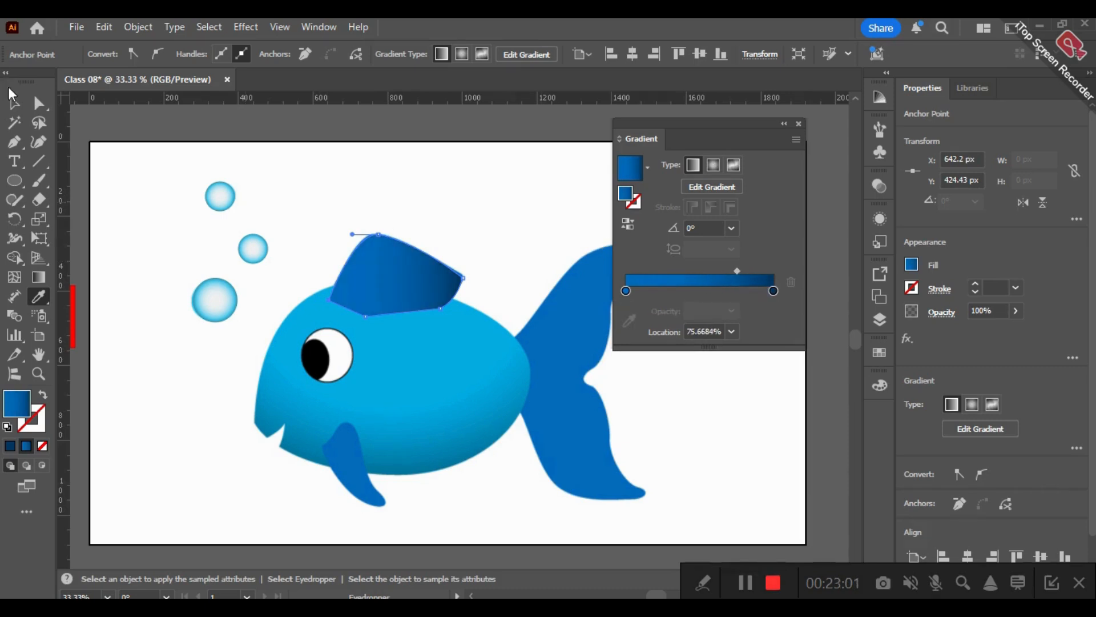
- Soften the dorsal fin's corners with the Smooth tool and deselect the fin
{"action": "left_click", "coordinate": [14, 199]}
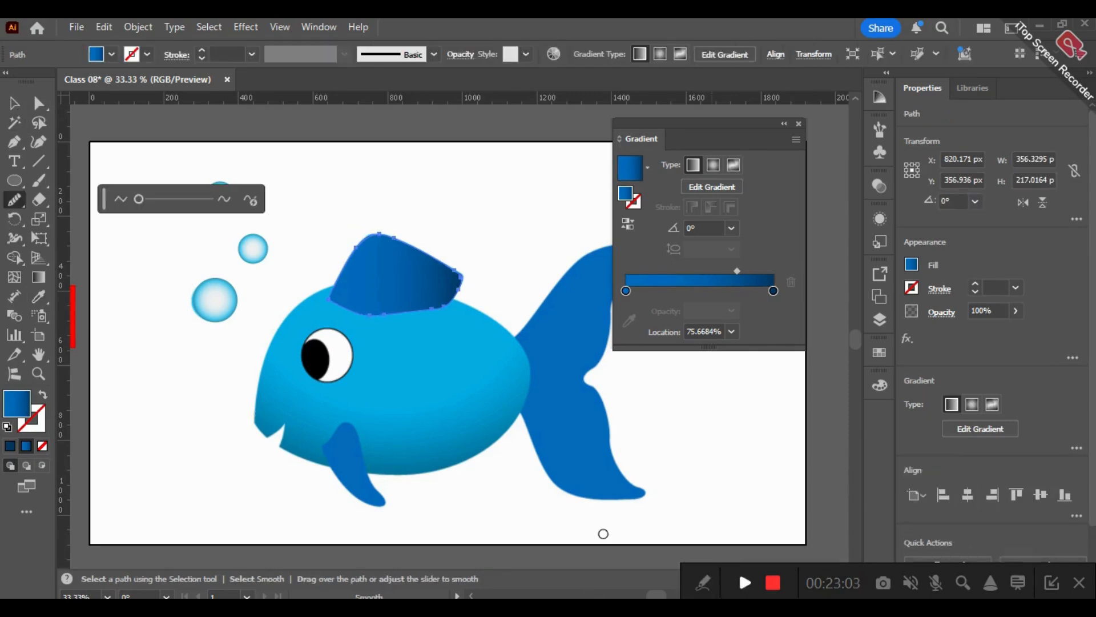
{"action": "left_click", "coordinate": [14, 103]}
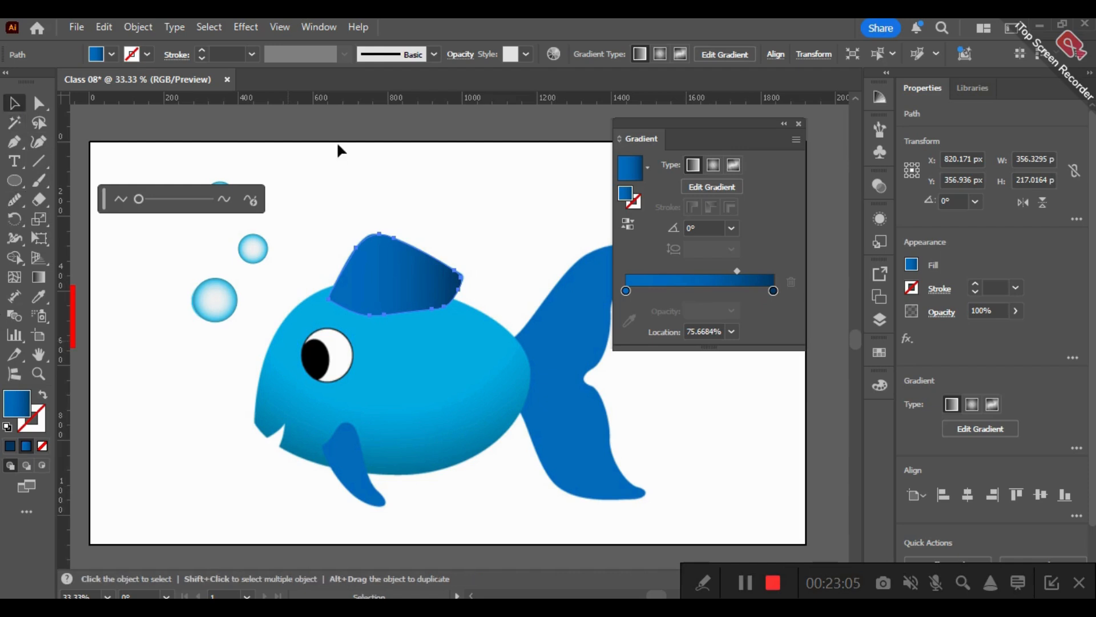
{"action": "left_click", "coordinate": [508, 287]}
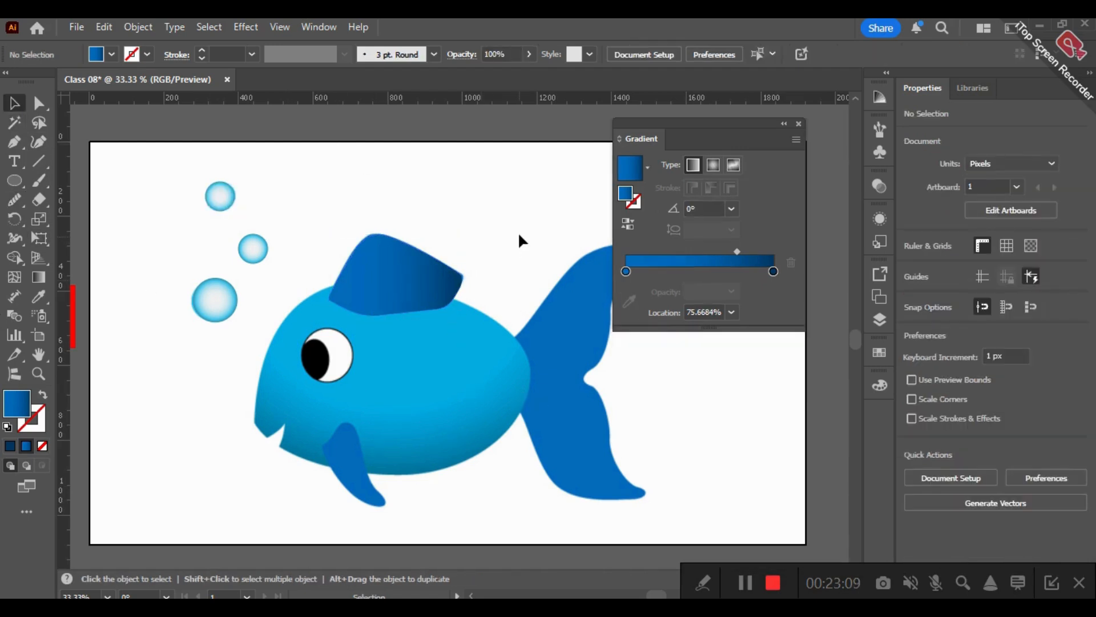
- Start a Pen path at the tail's base along its upper edge, and swap the gradient from fill to stroke
{"action": "key", "text": "space"}
{"action": "left_click_drag", "start_coordinate": [416, 228], "coordinate": [300, 220]}
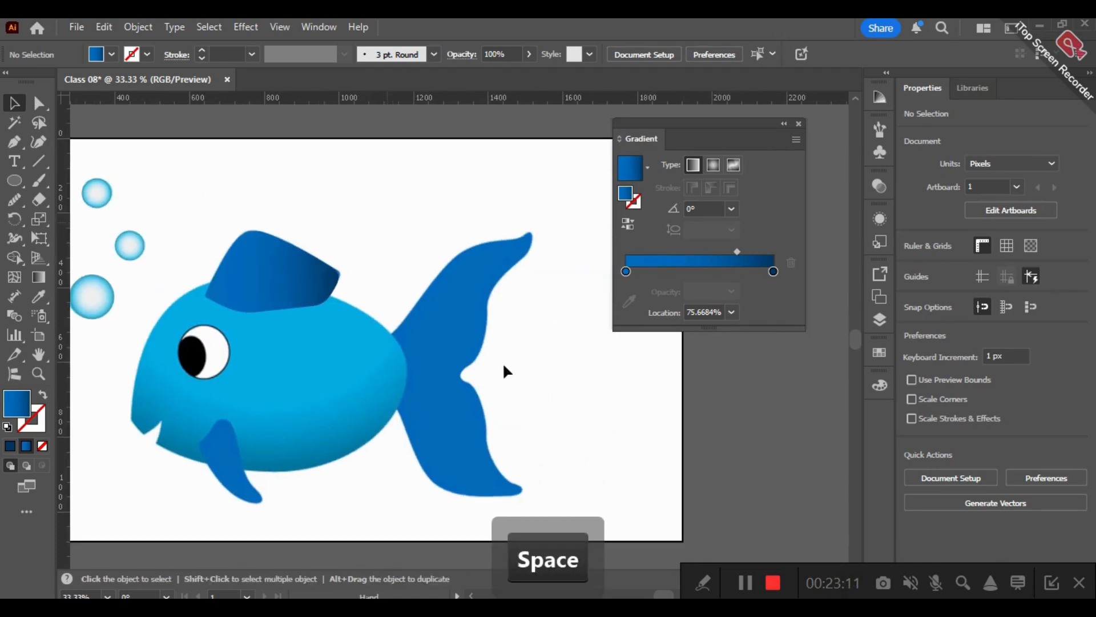
{"action": "left_click", "coordinate": [14, 143]}
{"action": "left_click_drag", "start_coordinate": [381, 336], "coordinate": [505, 175]}
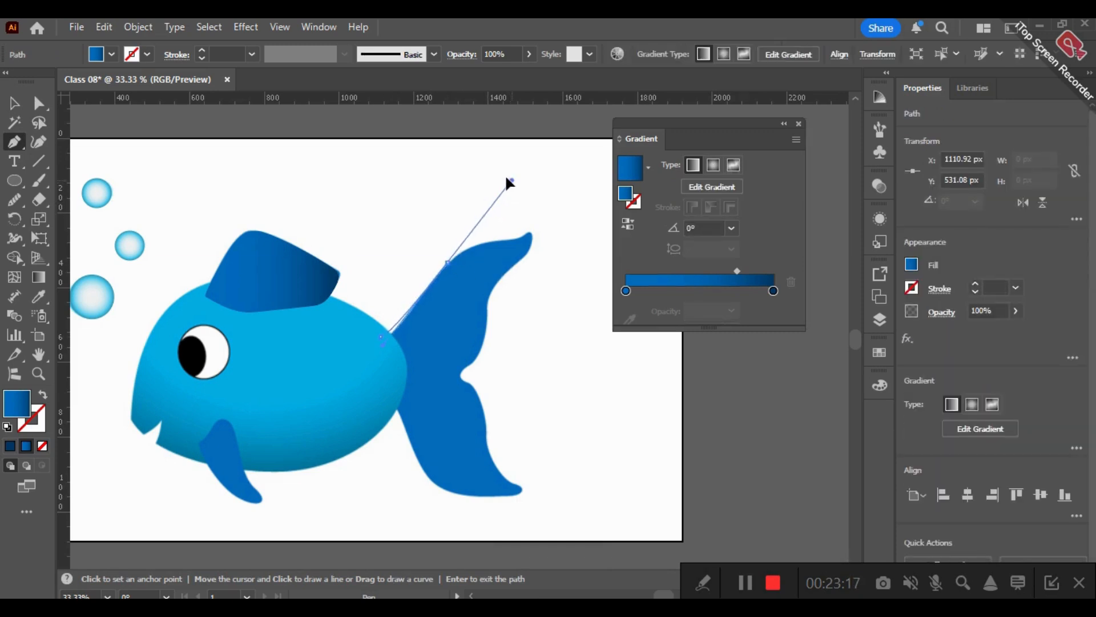
{"action": "left_click", "coordinate": [447, 263]}
{"action": "left_click", "coordinate": [42, 395]}
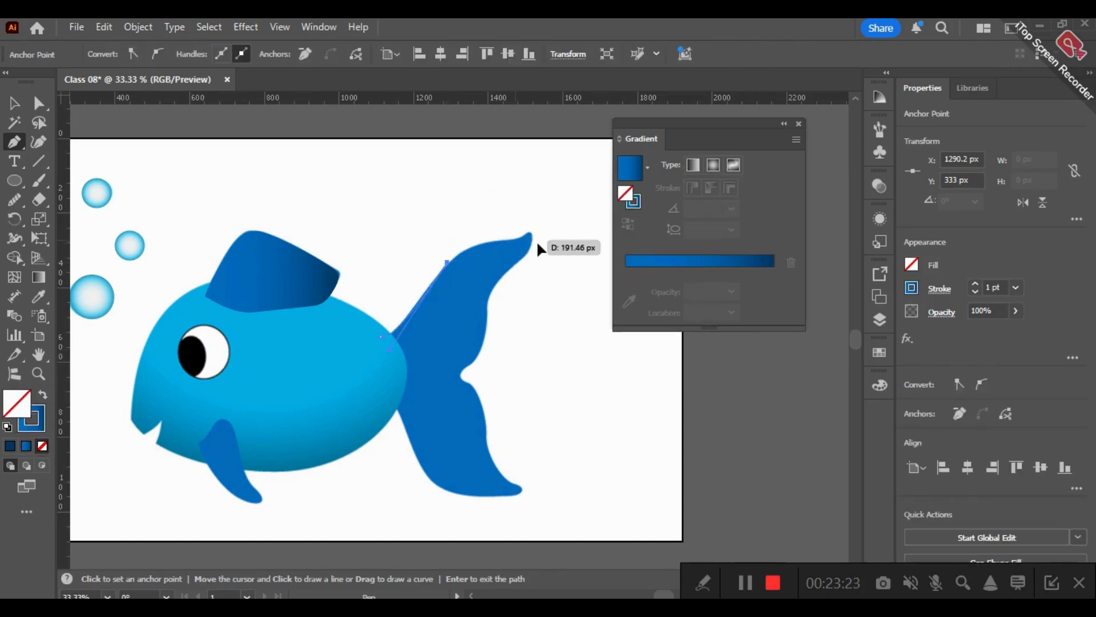
{"action": "left_click_drag", "start_coordinate": [516, 240], "coordinate": [554, 245]}
{"action": "left_click", "coordinate": [516, 240]}
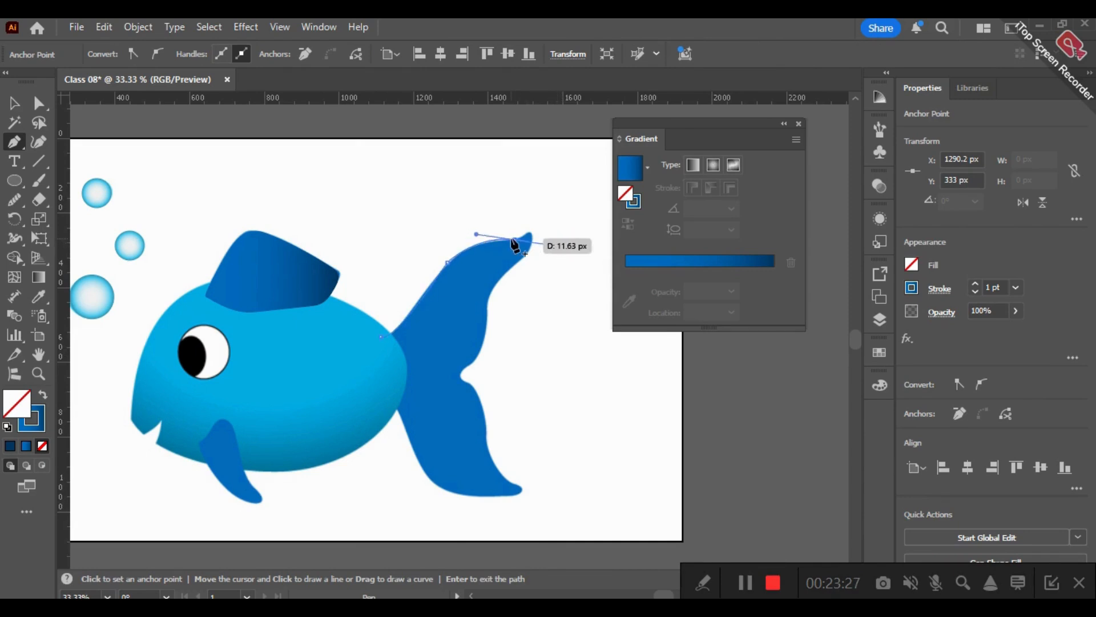
{"action": "left_click", "coordinate": [513, 240]}
{"action": "key", "text": "ctrl+z"}
{"action": "left_click", "coordinate": [531, 233]}
{"action": "left_click_drag", "start_coordinate": [534, 238], "coordinate": [463, 294]}
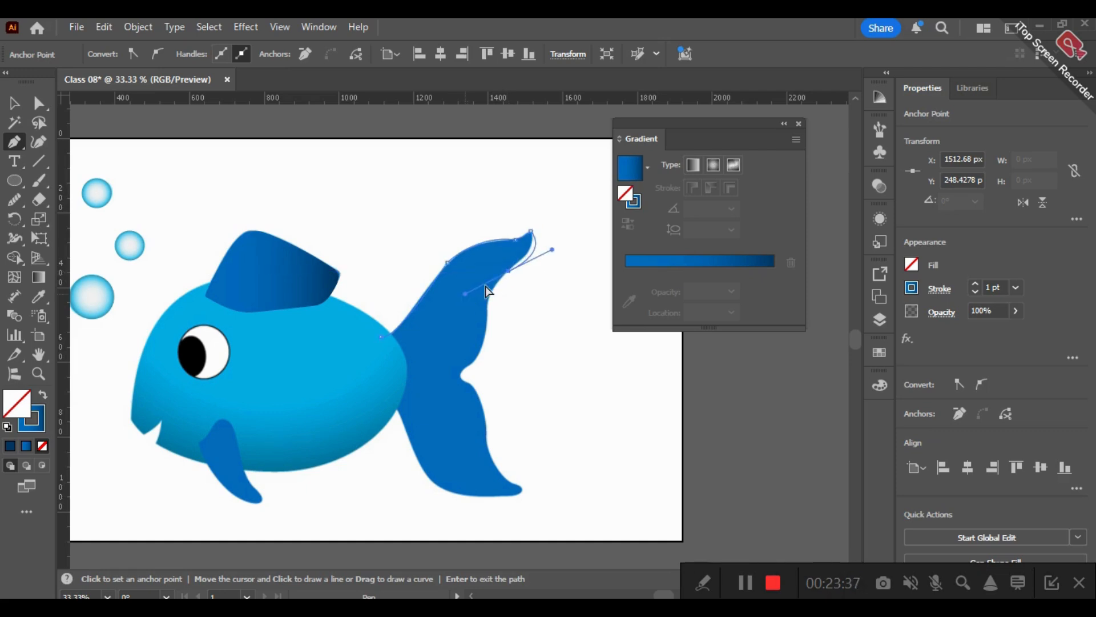
{"action": "key", "text": "ctrl+x"}
{"action": "key", "text": "ctrl+z"}
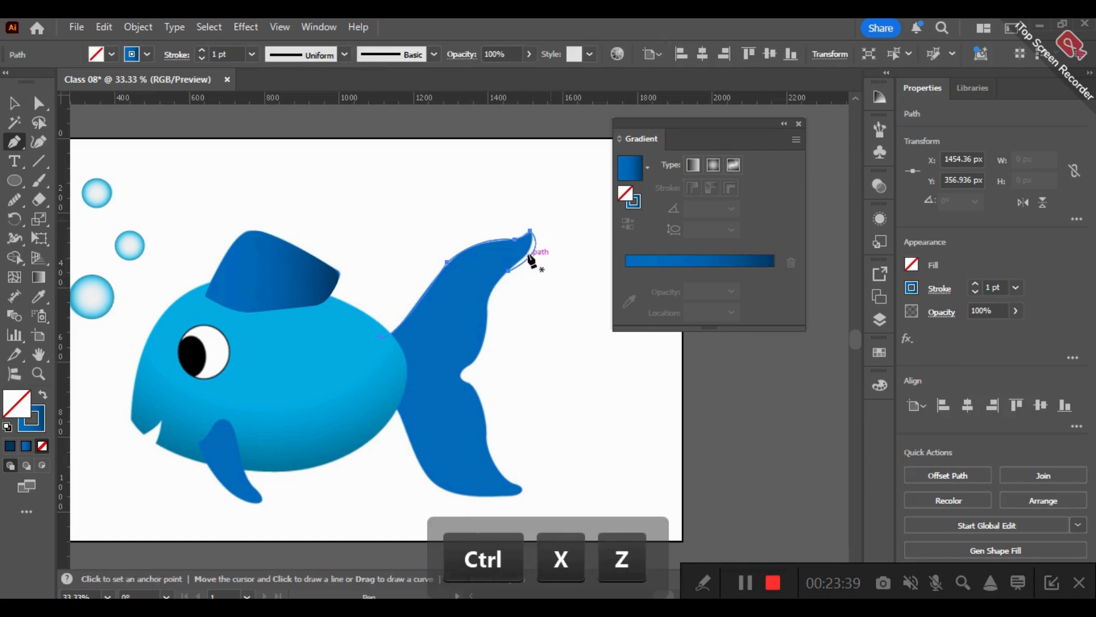
{"action": "key", "text": "ctrl+z"}
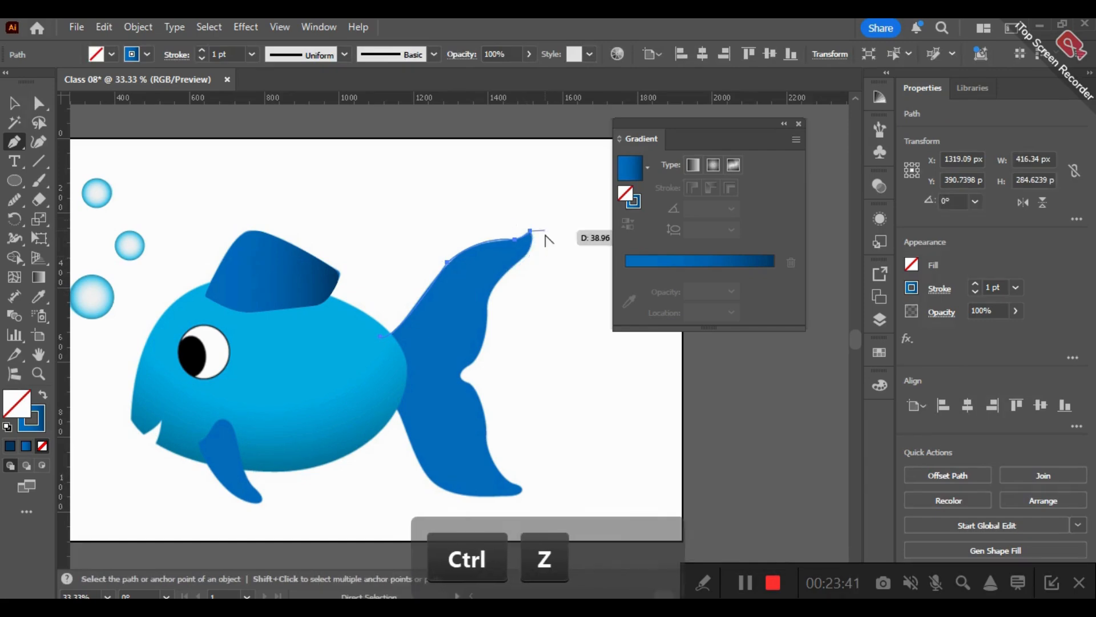
{"action": "scroll", "coordinate": [543, 235], "scroll_direction": "up", "scroll_amount": 5}
{"action": "key", "text": "ctrl"}
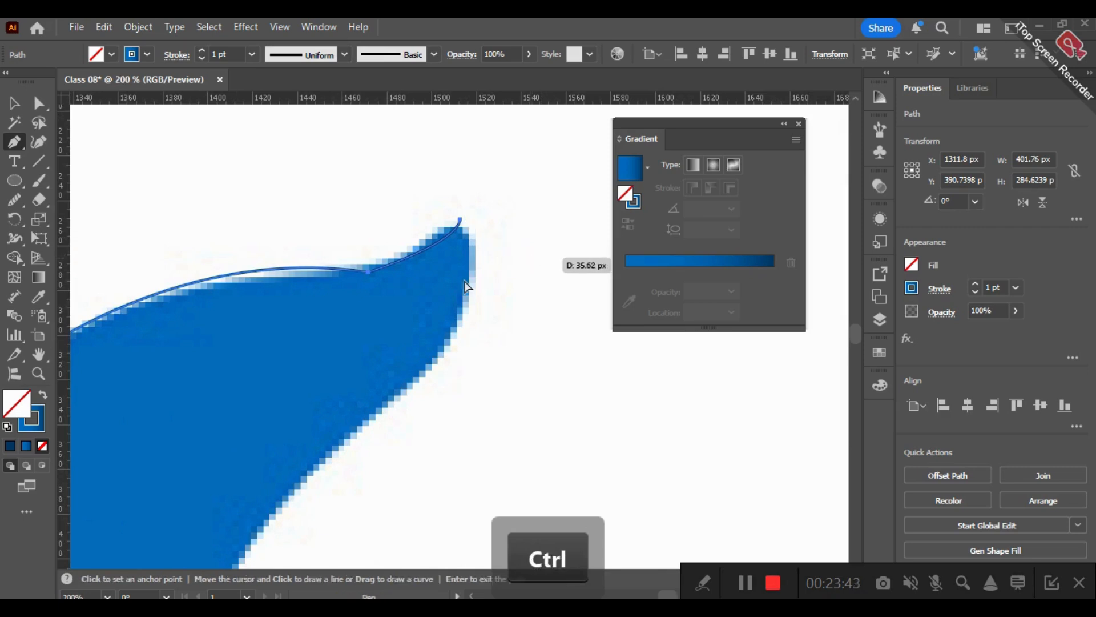
{"action": "key", "text": "ctrl+z"}
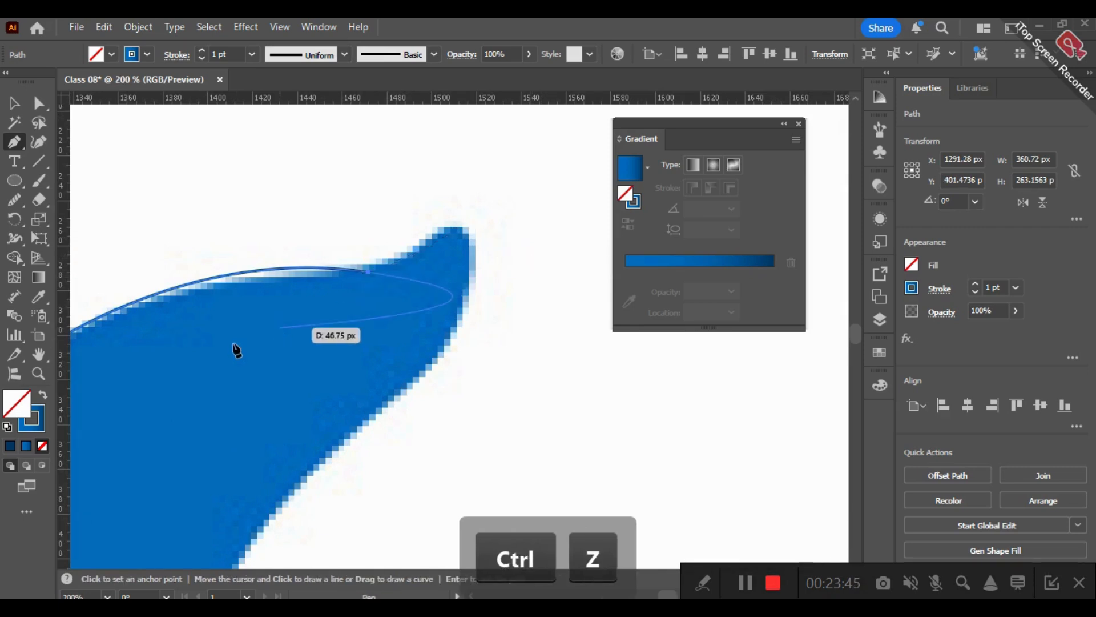
{"action": "left_click_drag", "start_coordinate": [384, 281], "coordinate": [481, 222]}
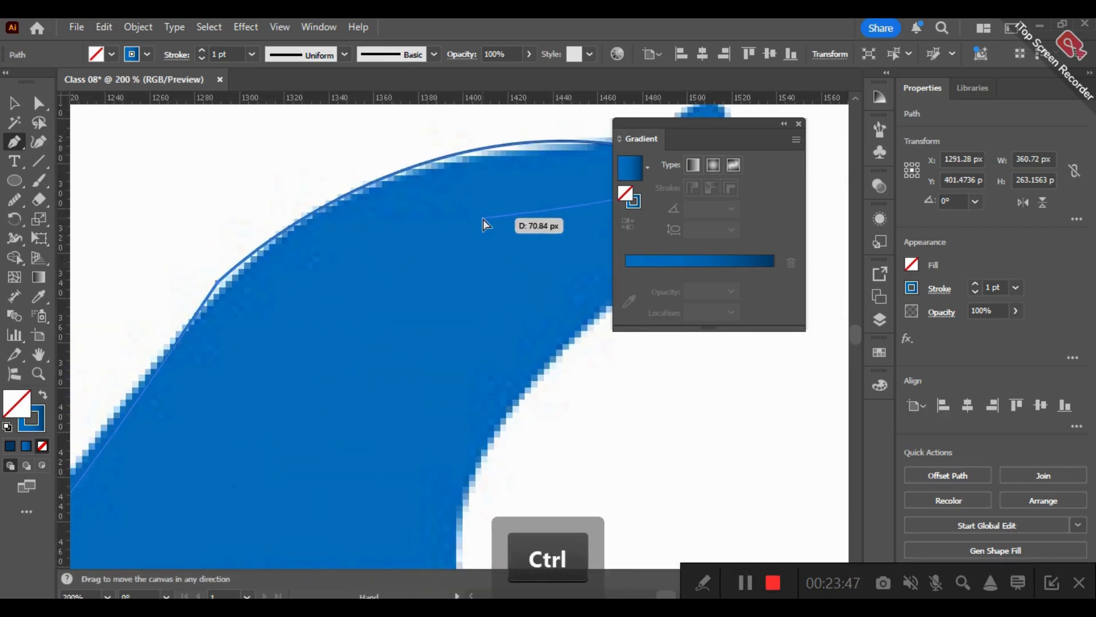
{"action": "key", "text": "ctrl+z"}
{"action": "scroll", "coordinate": [481, 220], "scroll_direction": "right", "scroll_amount": 1}
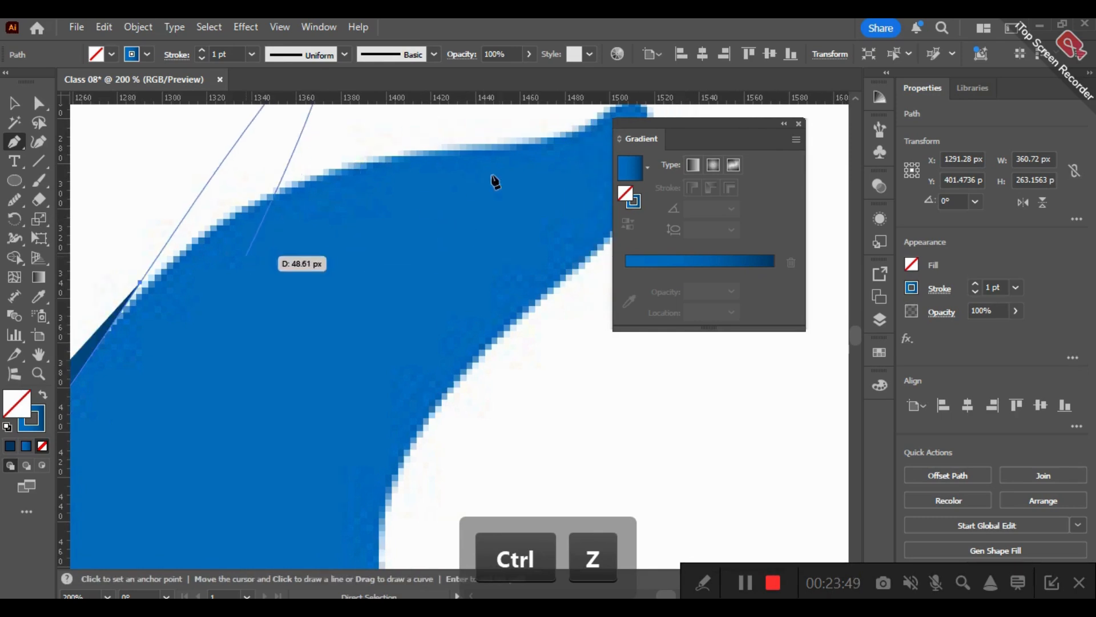
- Trace the tail's upper edge with curved Pen anchors from the existing anchor to the pointed tip, retracting the outgoing handle there
{"action": "left_click", "coordinate": [140, 282]}
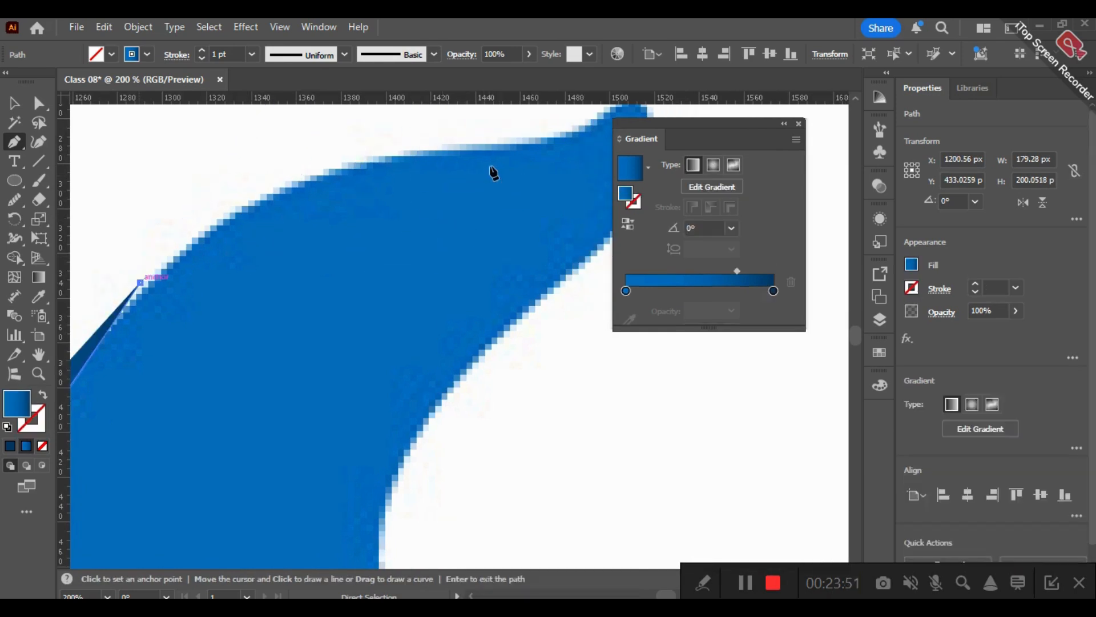
{"action": "left_click_drag", "start_coordinate": [518, 142], "coordinate": [732, 165]}
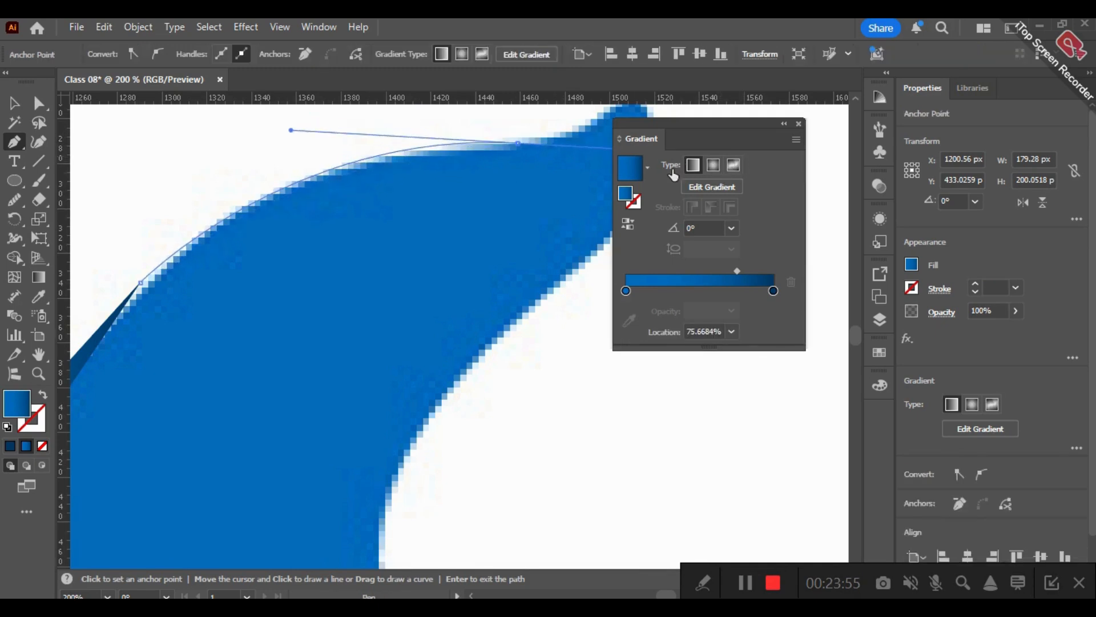
{"action": "key", "text": "space"}
{"action": "left_click_drag", "start_coordinate": [528, 178], "coordinate": [378, 285]}
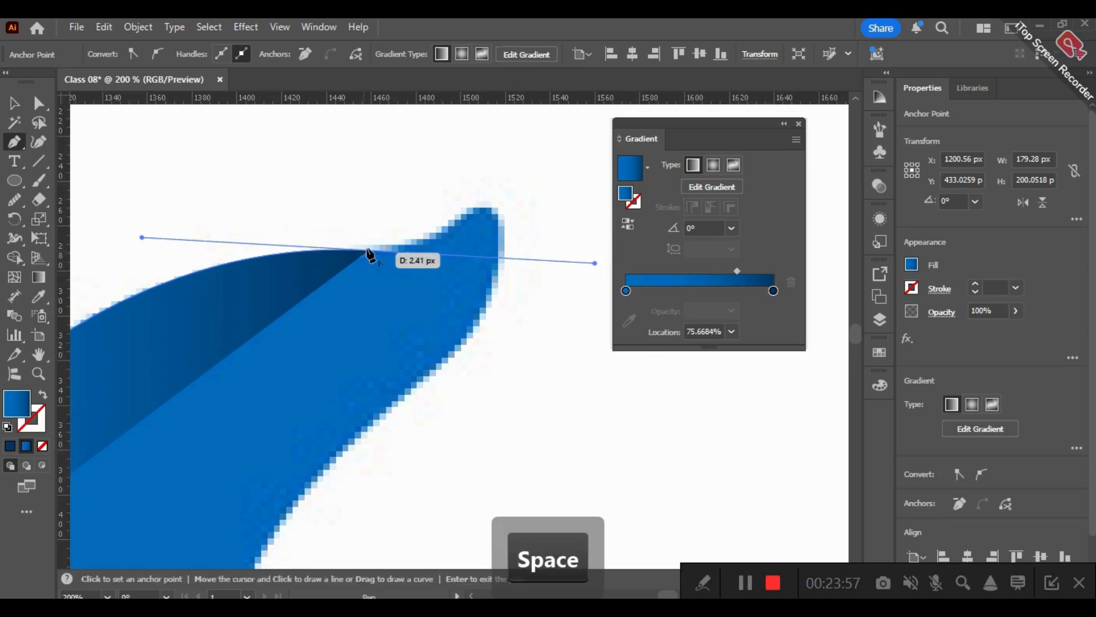
{"action": "left_click_drag", "start_coordinate": [478, 215], "coordinate": [526, 165]}
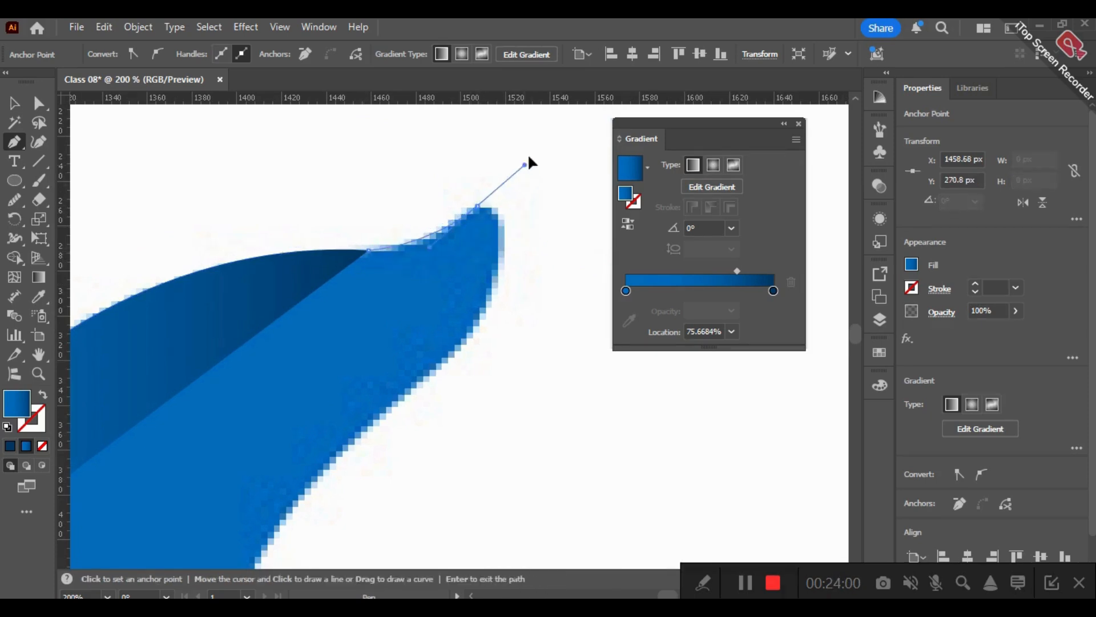
{"action": "left_click", "coordinate": [479, 206]}
- Curve the path around the upper tail tip to an anchor just below it and remove that anchor's outgoing handle
{"action": "left_click_drag", "start_coordinate": [484, 310], "coordinate": [437, 438]}
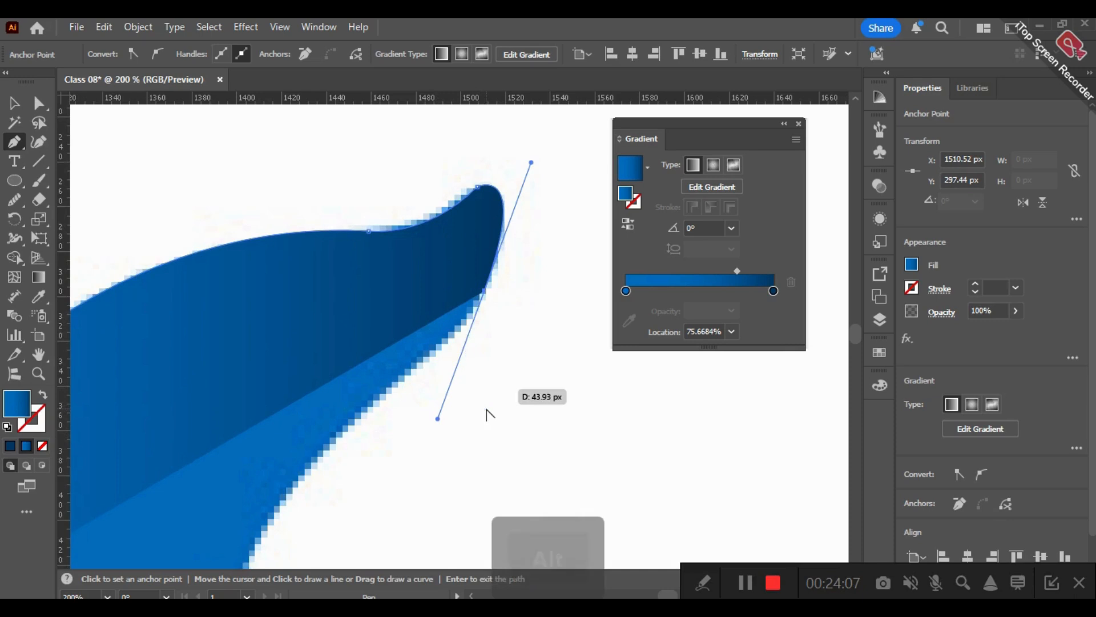
{"action": "scroll", "coordinate": [488, 410], "scroll_direction": "down", "scroll_amount": 3, "text": "alt"}
{"action": "left_click_drag", "start_coordinate": [386, 194], "coordinate": [414, 166]}
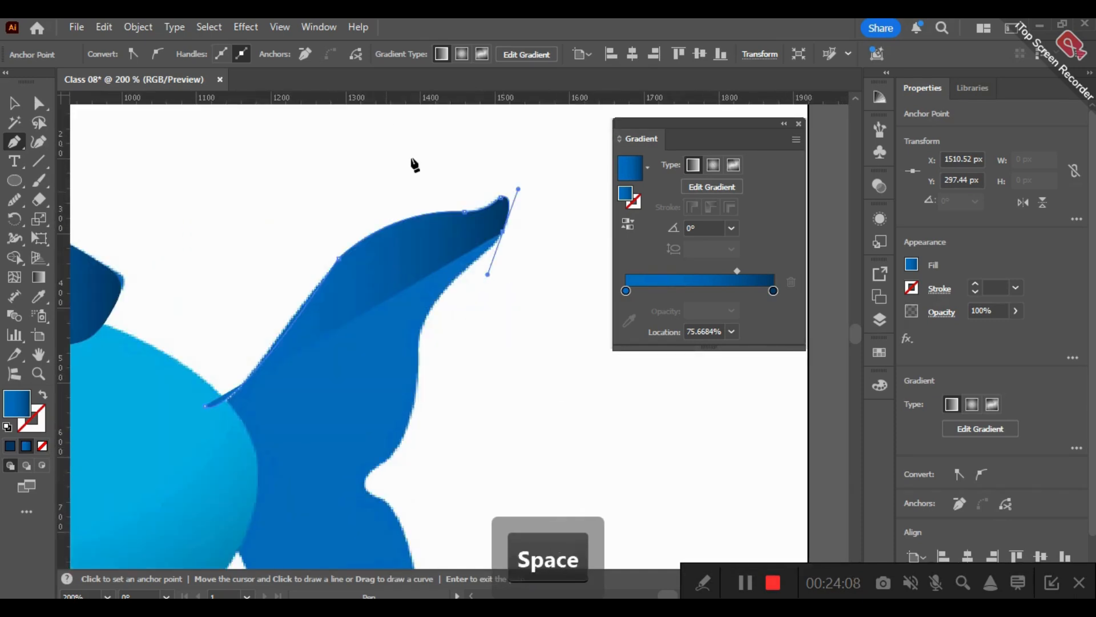
{"action": "left_click", "coordinate": [506, 152]}
{"action": "left_click_drag", "start_coordinate": [431, 235], "coordinate": [412, 262]}
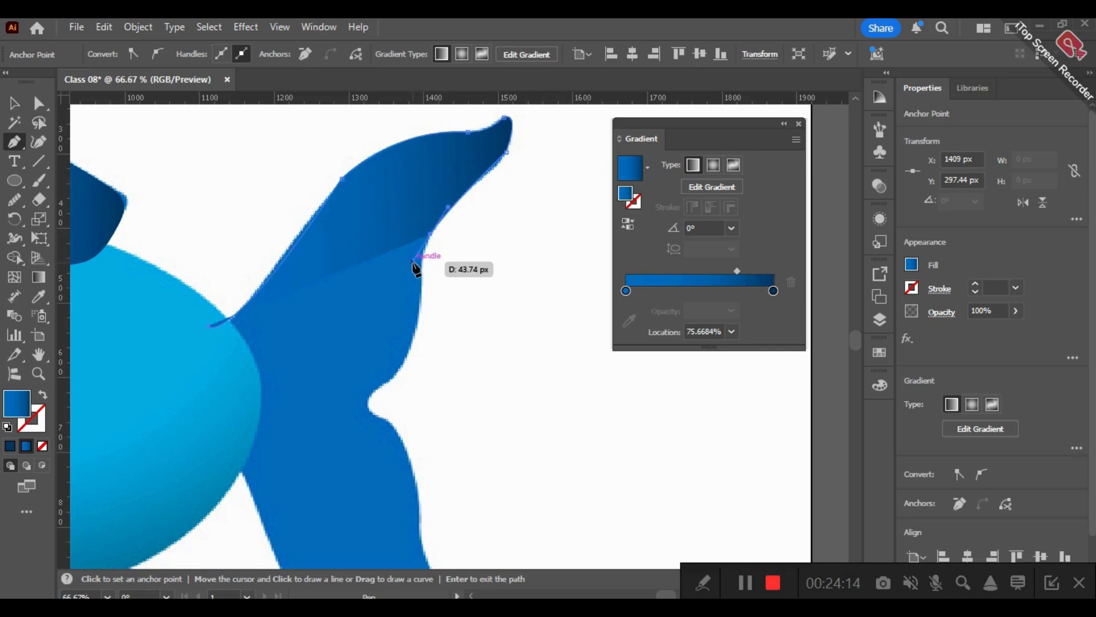
{"action": "key", "text": "ctrl+z"}
{"action": "key", "text": "ctrl+z"}
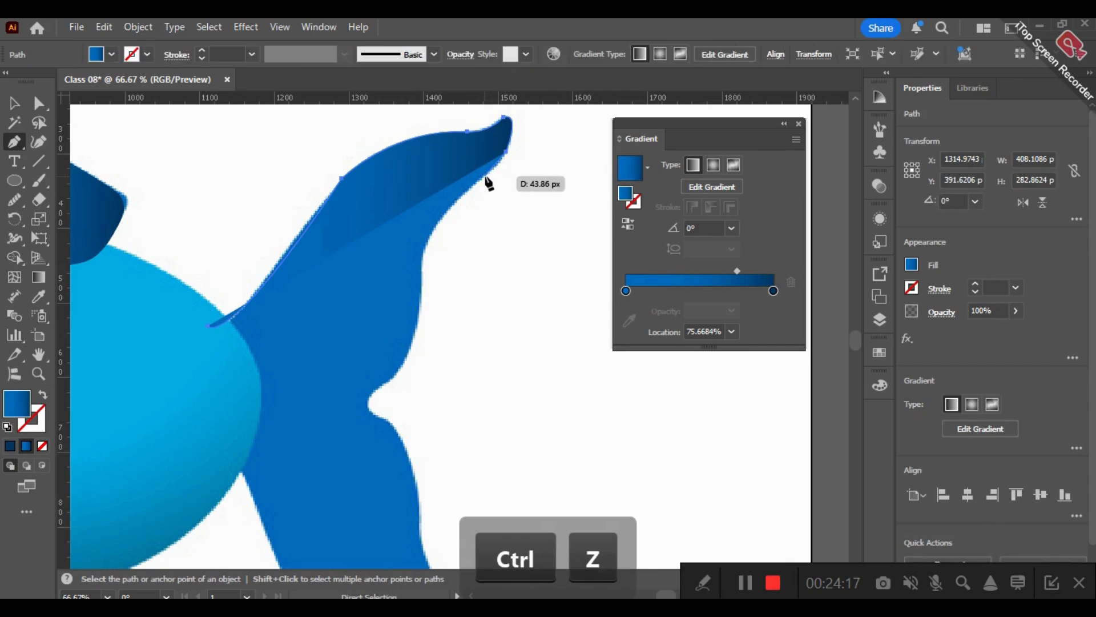
{"action": "left_click_drag", "start_coordinate": [481, 177], "coordinate": [477, 178]}
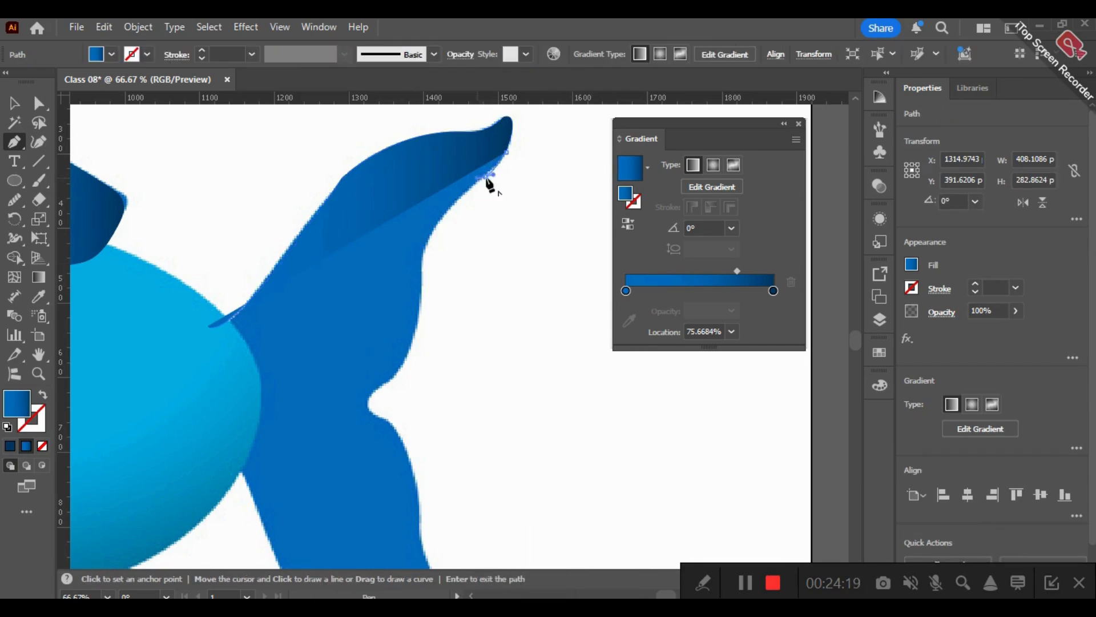
{"action": "key", "text": "ctrl+z"}
- Trace the upper lobe's trailing edge with curved anchors down to the notch in the middle of the tail
{"action": "left_click_drag", "start_coordinate": [484, 174], "coordinate": [473, 179]}
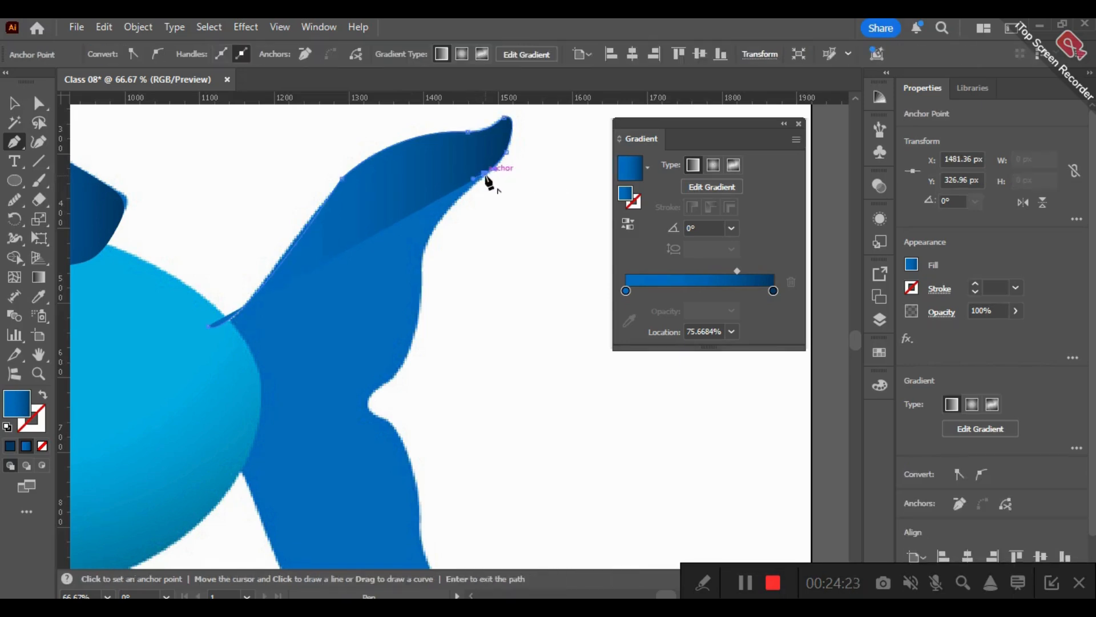
{"action": "left_click_drag", "start_coordinate": [421, 268], "coordinate": [418, 320]}
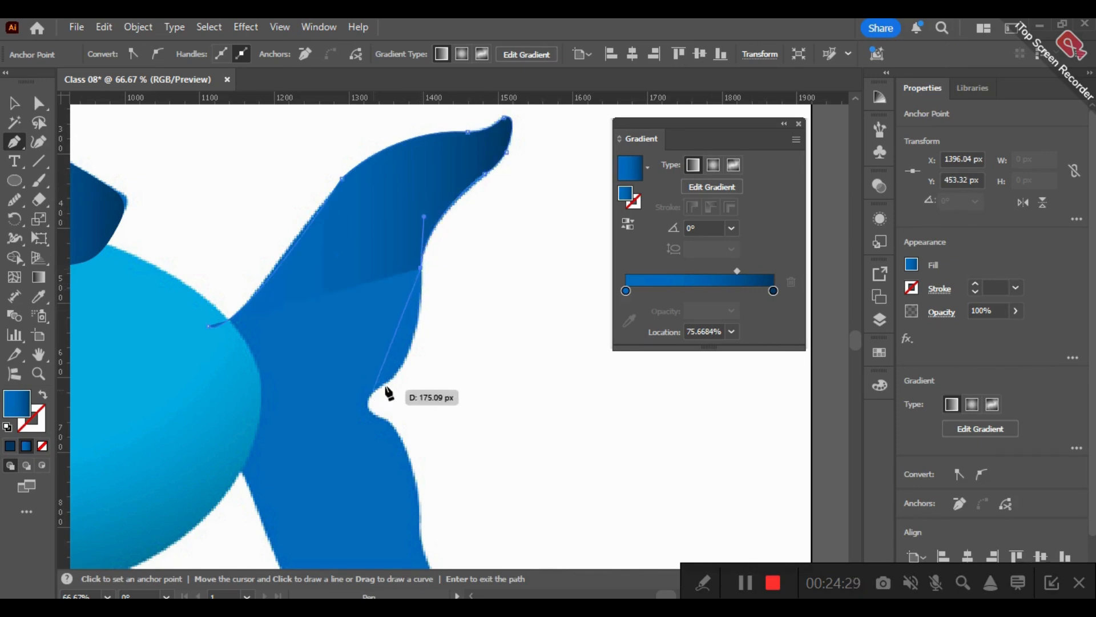
{"action": "left_click_drag", "start_coordinate": [358, 394], "coordinate": [421, 359]}
{"action": "key", "text": "space"}
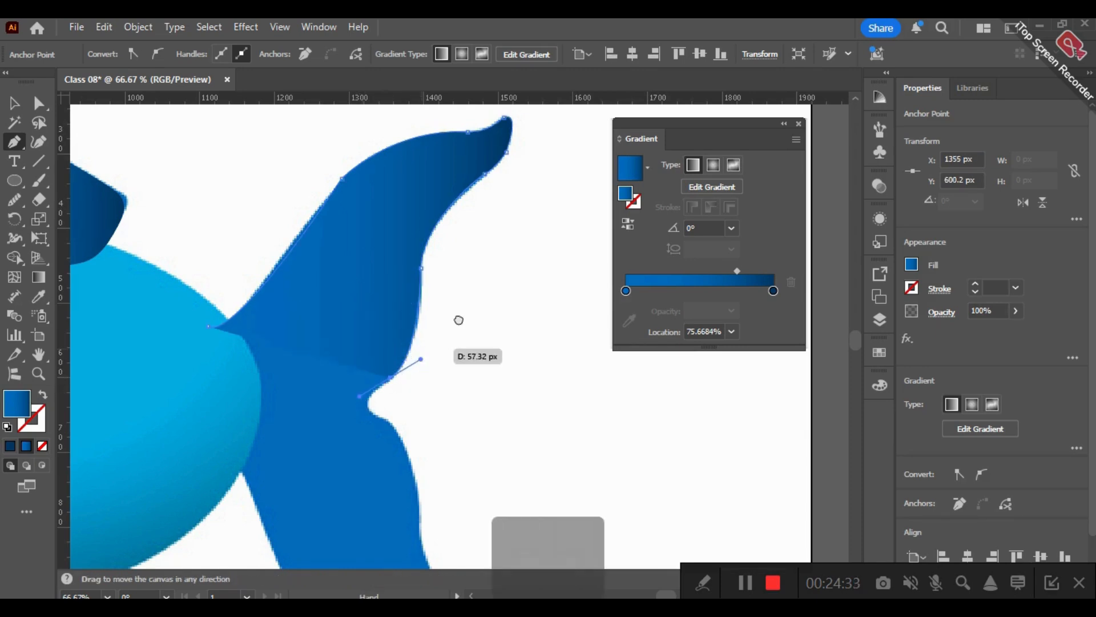
{"action": "left_click_drag", "start_coordinate": [458, 320], "coordinate": [486, 268]}
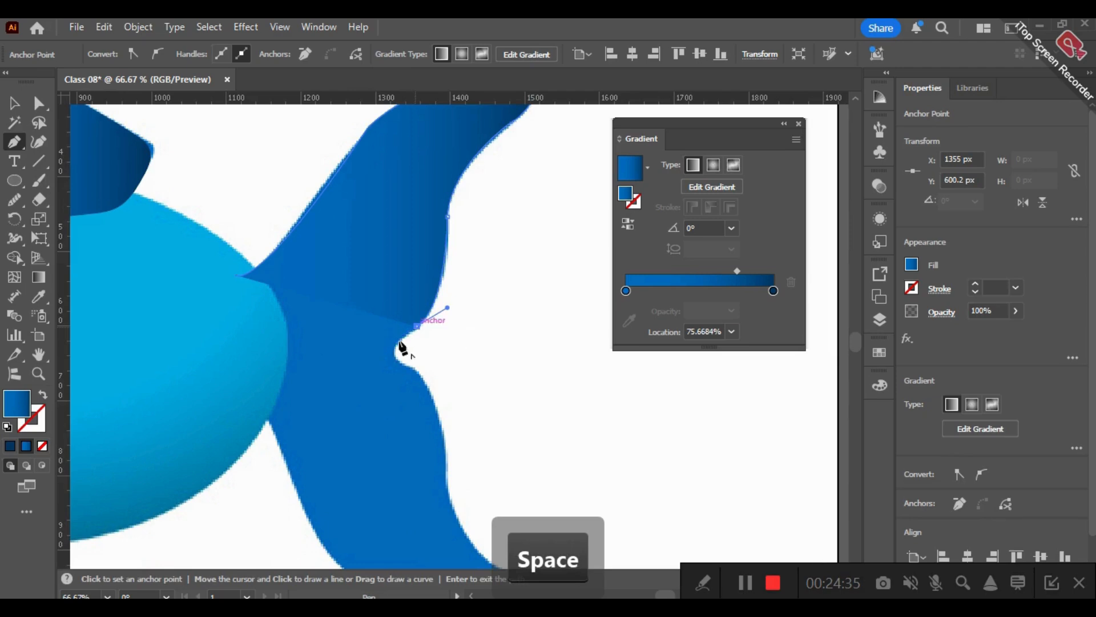
{"action": "left_click_drag", "start_coordinate": [394, 353], "coordinate": [393, 354]}
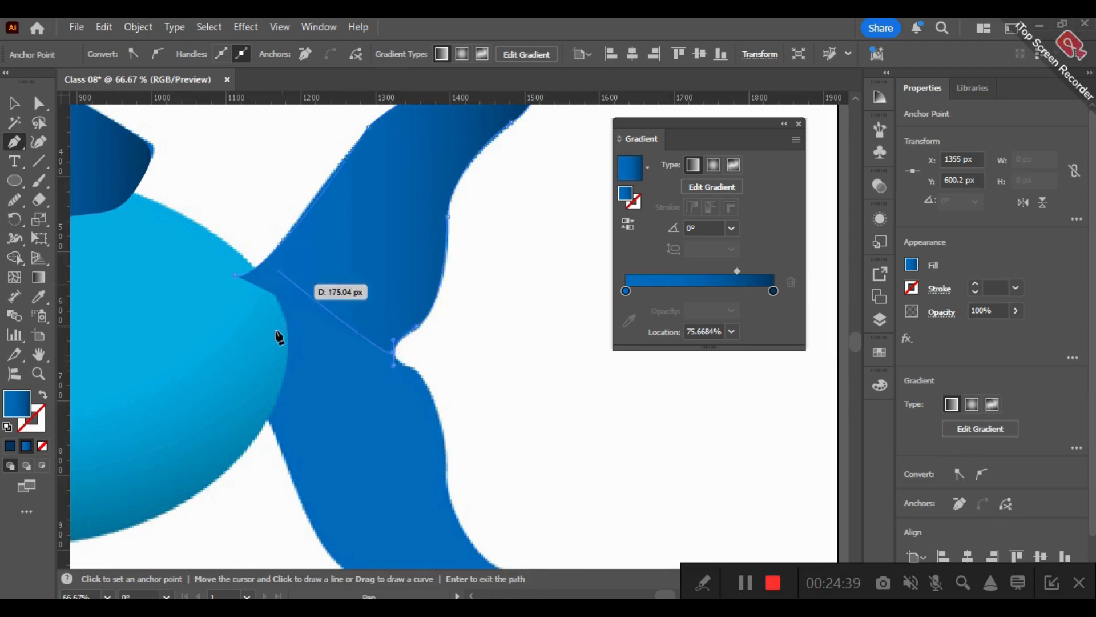
{"action": "left_click", "coordinate": [393, 354]}
- Extend the path from its start point down inside the fish's body, close it at the notch and deselect the shape
{"action": "key", "text": "Escape"}
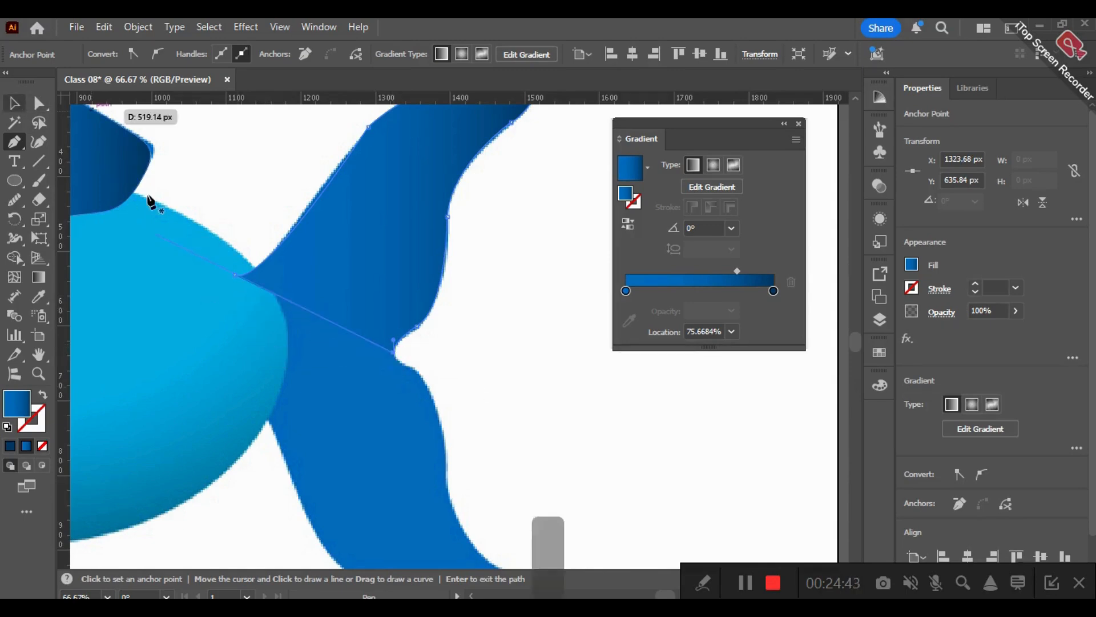
{"action": "left_click", "coordinate": [262, 352]}
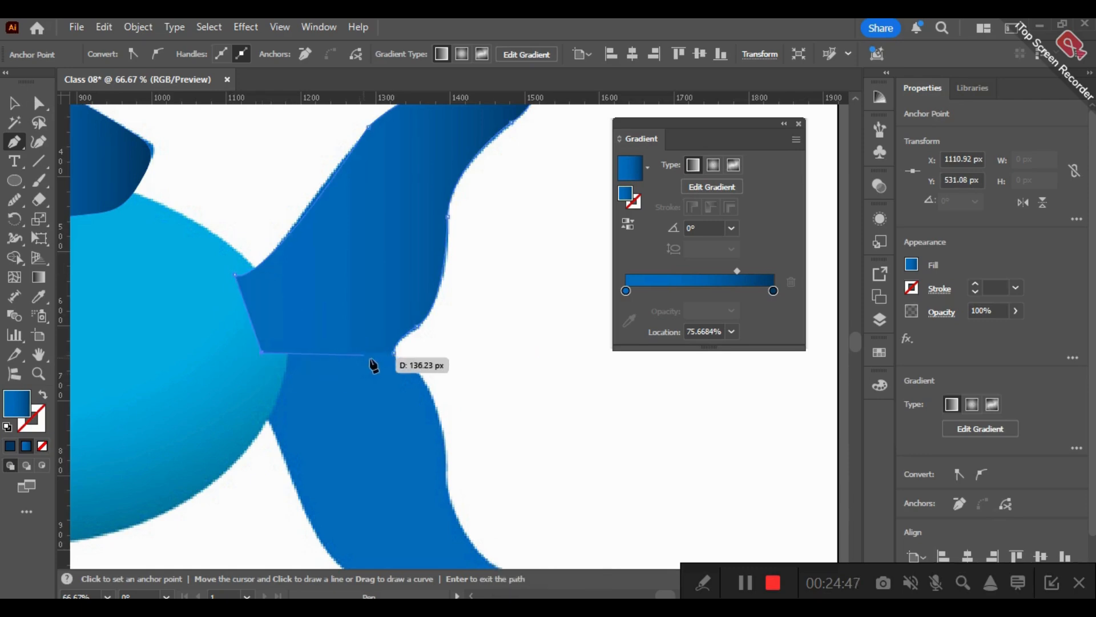
{"action": "left_click", "coordinate": [15, 103]}
{"action": "key", "text": "alt"}
{"action": "left_click", "coordinate": [478, 374]}
- Create a copy of the upper tail half reflected across the horizontal axis
{"action": "key", "text": "space"}
{"action": "left_click_drag", "start_coordinate": [481, 375], "coordinate": [500, 282]}
{"action": "scroll", "coordinate": [440, 184], "scroll_direction": "down", "scroll_amount": 2}
{"action": "scroll", "coordinate": [491, 198], "scroll_direction": "down", "scroll_amount": 3}
{"action": "key", "text": "space"}
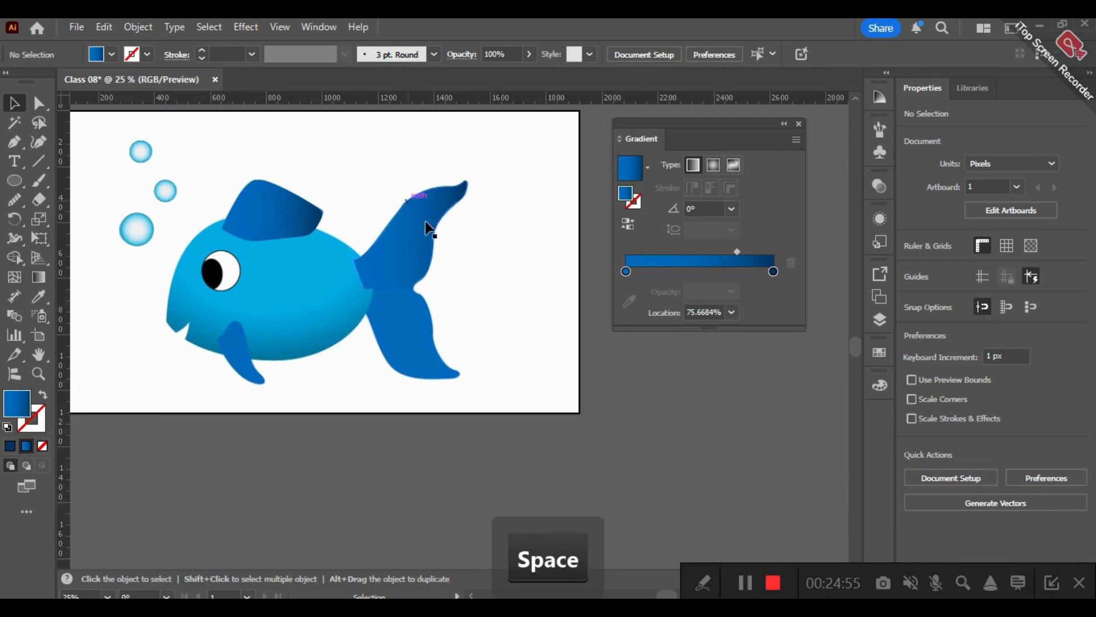
{"action": "right_click", "coordinate": [423, 222]}
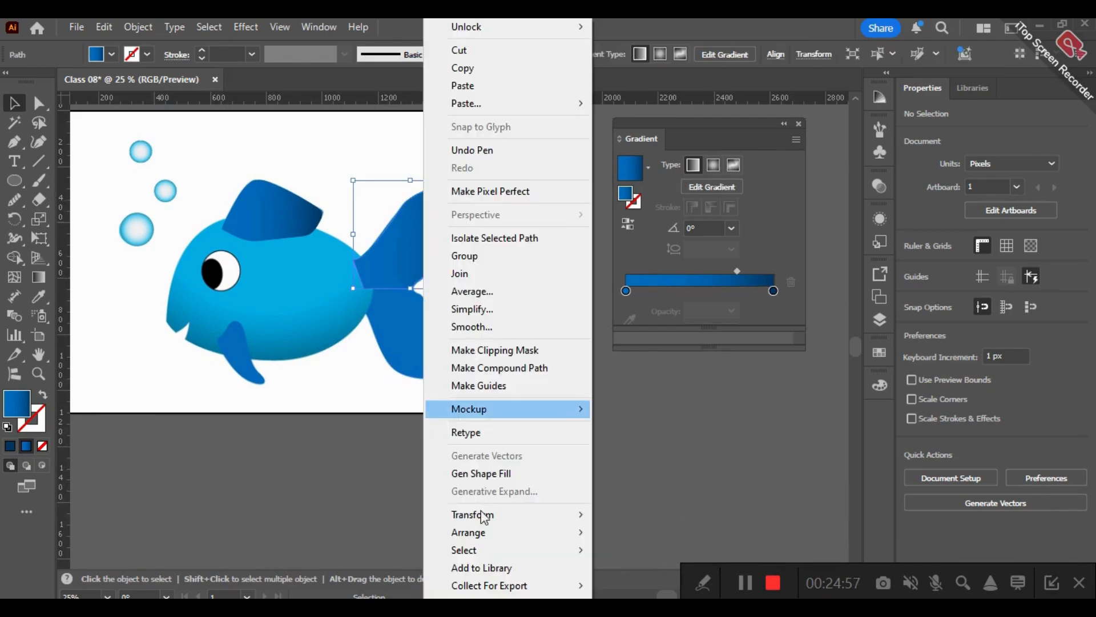
{"action": "mouse_move", "coordinate": [491, 513]}
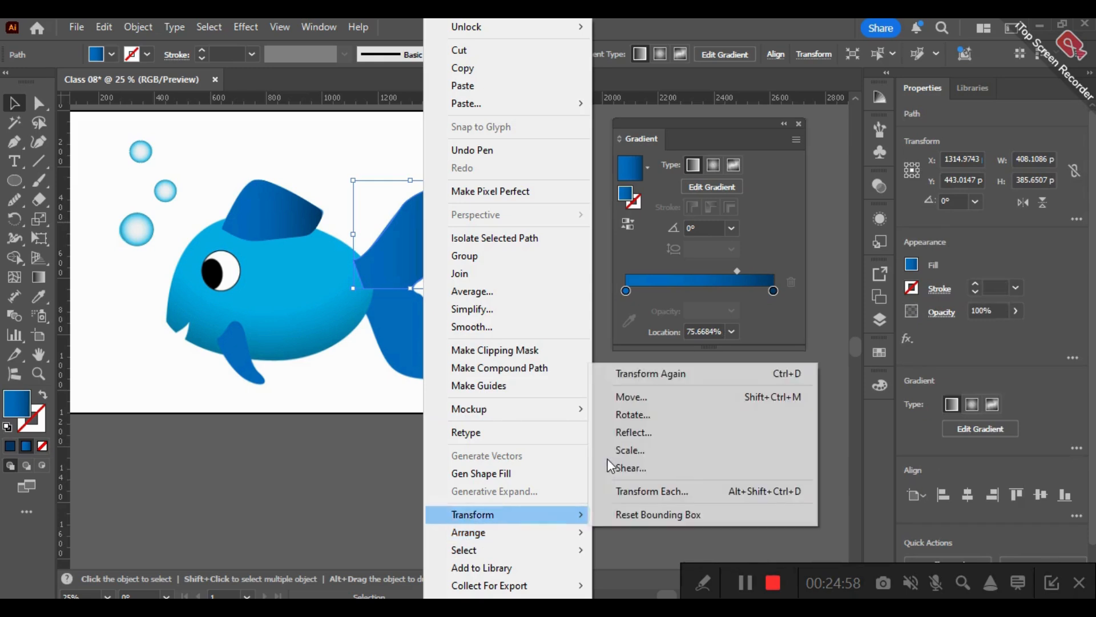
{"action": "left_click", "coordinate": [657, 432]}
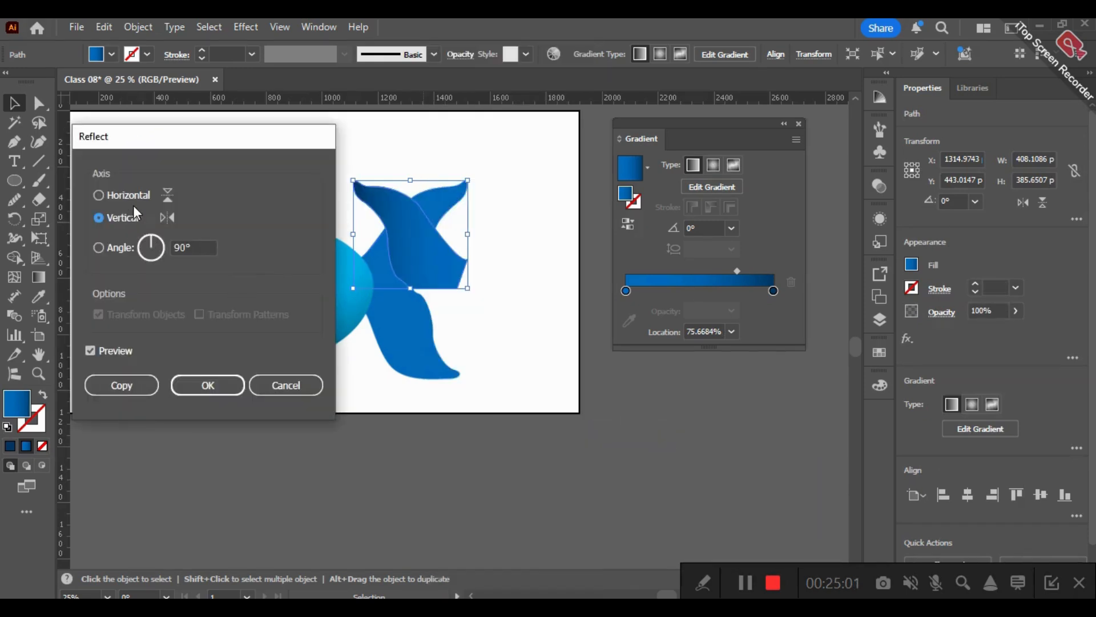
{"action": "left_click", "coordinate": [133, 196]}
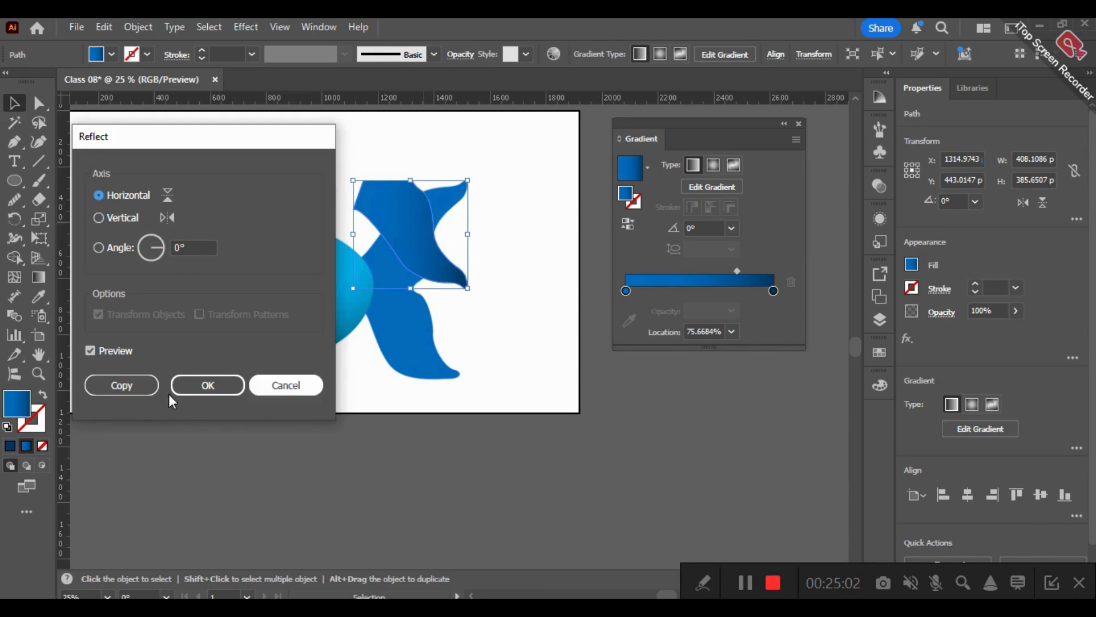
{"action": "left_click", "coordinate": [125, 385]}
- Move the reflected copy straight down over the lower tail lobe so its flat edge meets the upper half
{"action": "left_click_drag", "start_coordinate": [410, 235], "coordinate": [412, 335]}
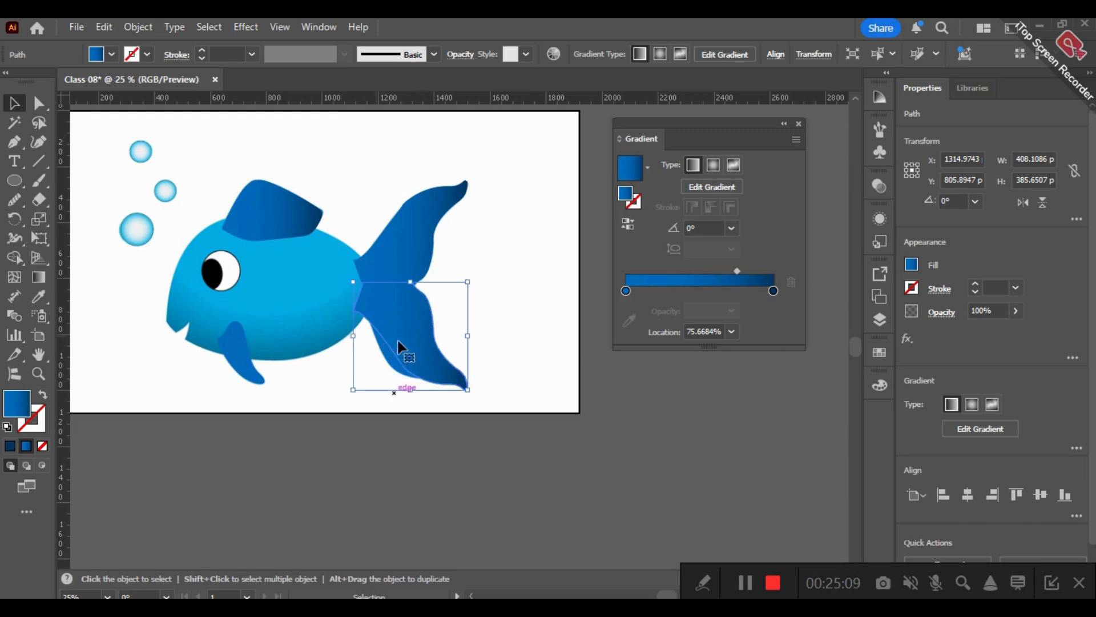
{"action": "scroll", "coordinate": [410, 273], "scroll_direction": "up", "scroll_amount": 4}
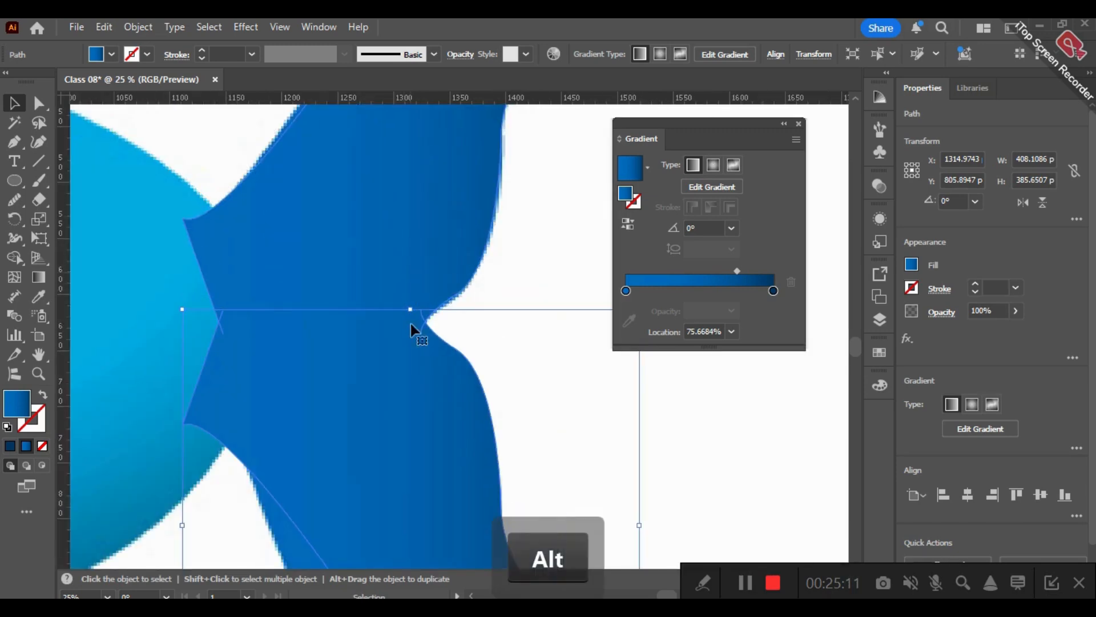
{"action": "left_click_drag", "start_coordinate": [396, 348], "coordinate": [399, 364]}
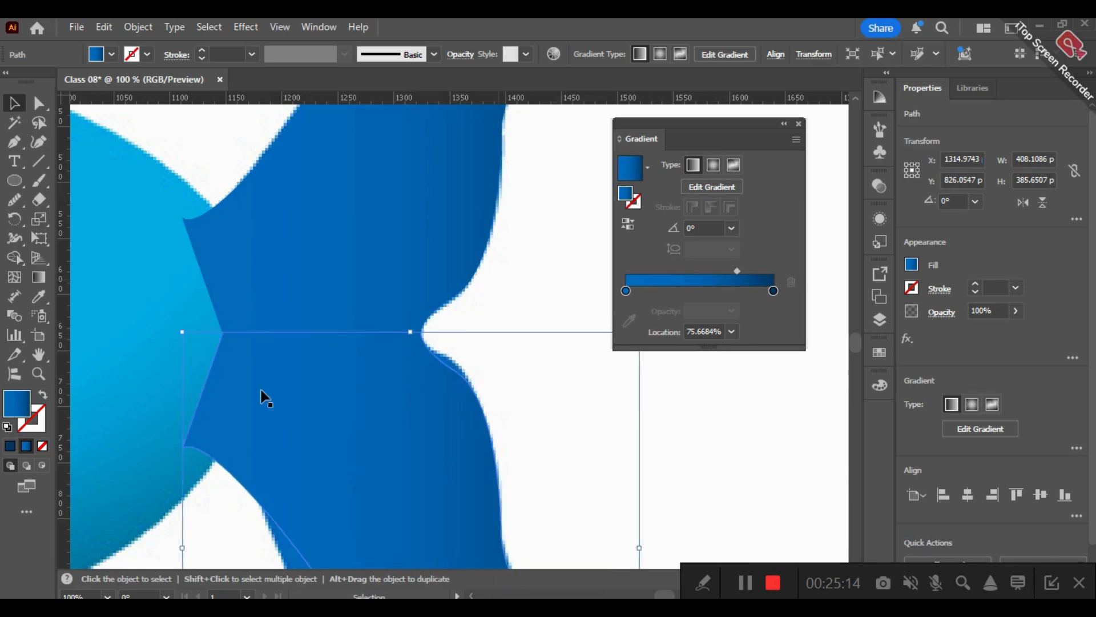
- Try to average the anchor at the tail's notch where the two halves meet
{"action": "key", "text": "ctrl+shift+a"}
{"action": "key", "text": "a"}
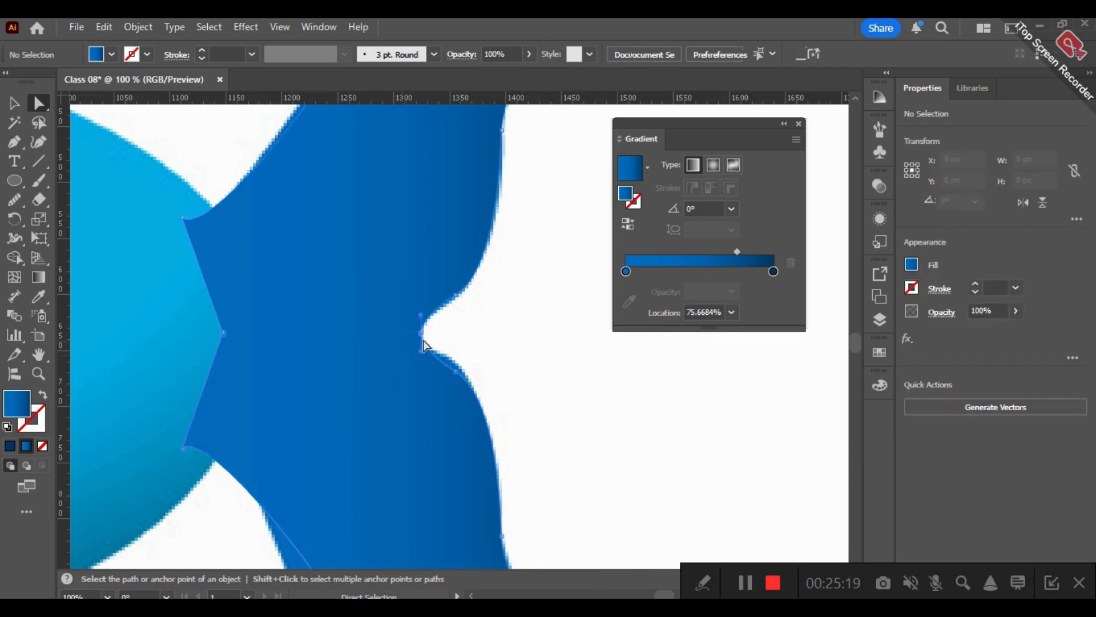
{"action": "left_click", "coordinate": [424, 343]}
{"action": "right_click", "coordinate": [423, 342]}
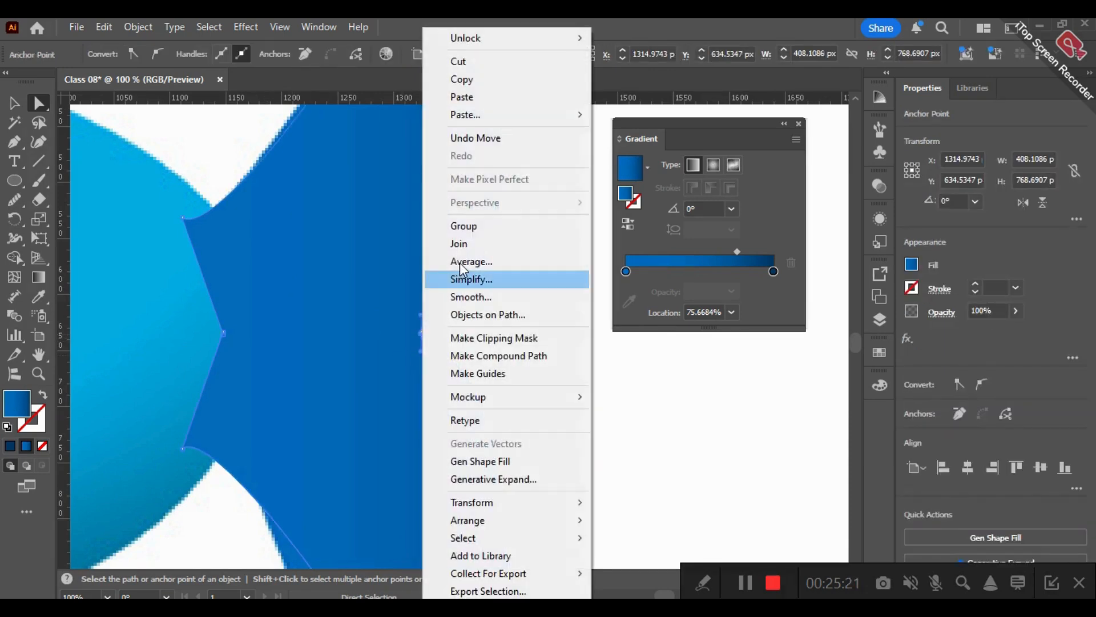
{"action": "left_click", "coordinate": [453, 276]}
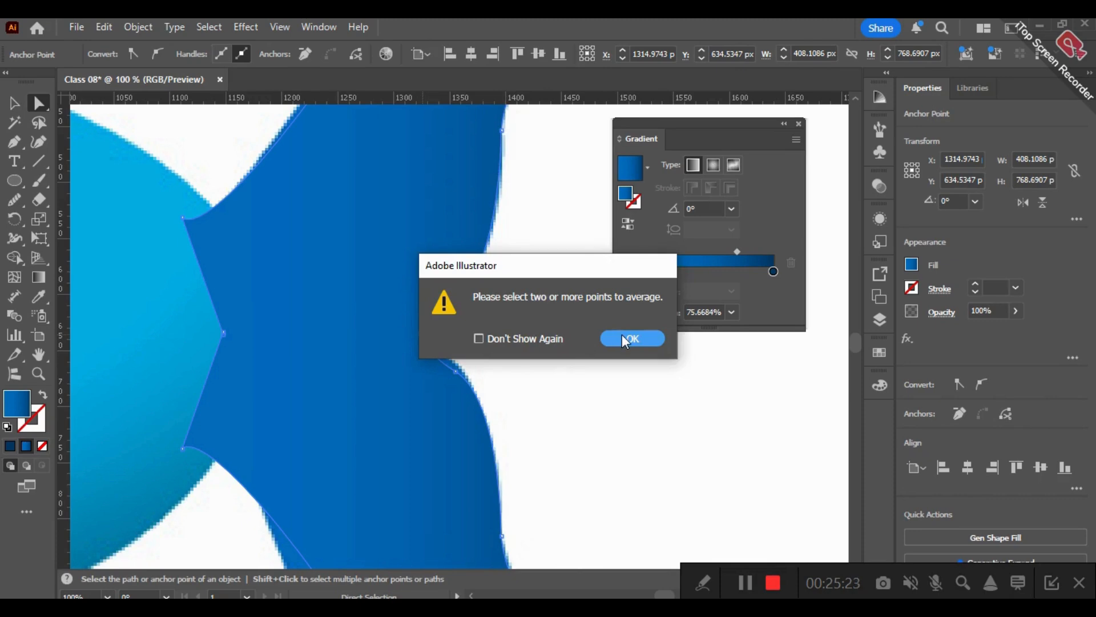
{"action": "left_click", "coordinate": [621, 334]}
{"action": "left_click", "coordinate": [482, 357]}
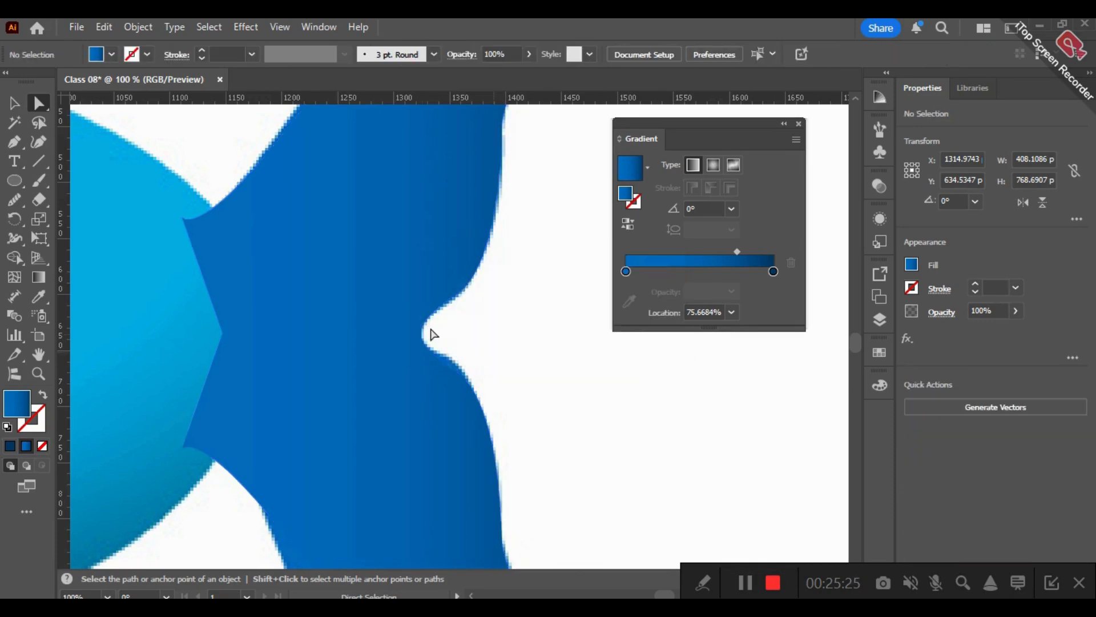
- Average the paired anchors where the two tail halves meet, at the notch and at the inner point inside the body, along both axes
{"action": "left_click", "coordinate": [420, 340]}
{"action": "right_click", "coordinate": [423, 337]}
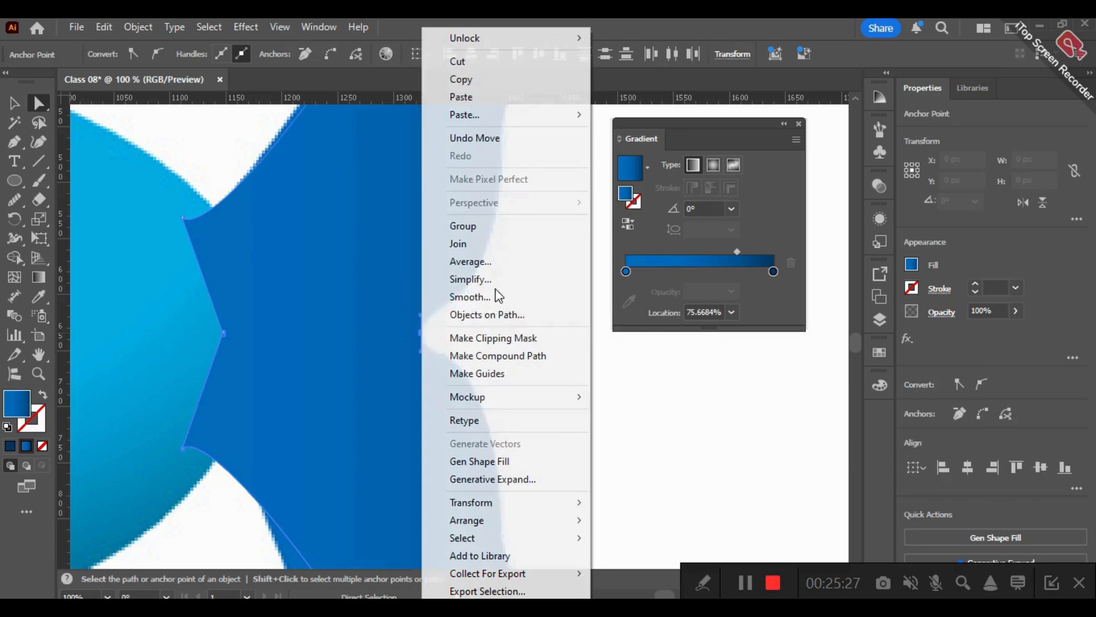
{"action": "left_click", "coordinate": [502, 264]}
{"action": "left_click", "coordinate": [523, 367]}
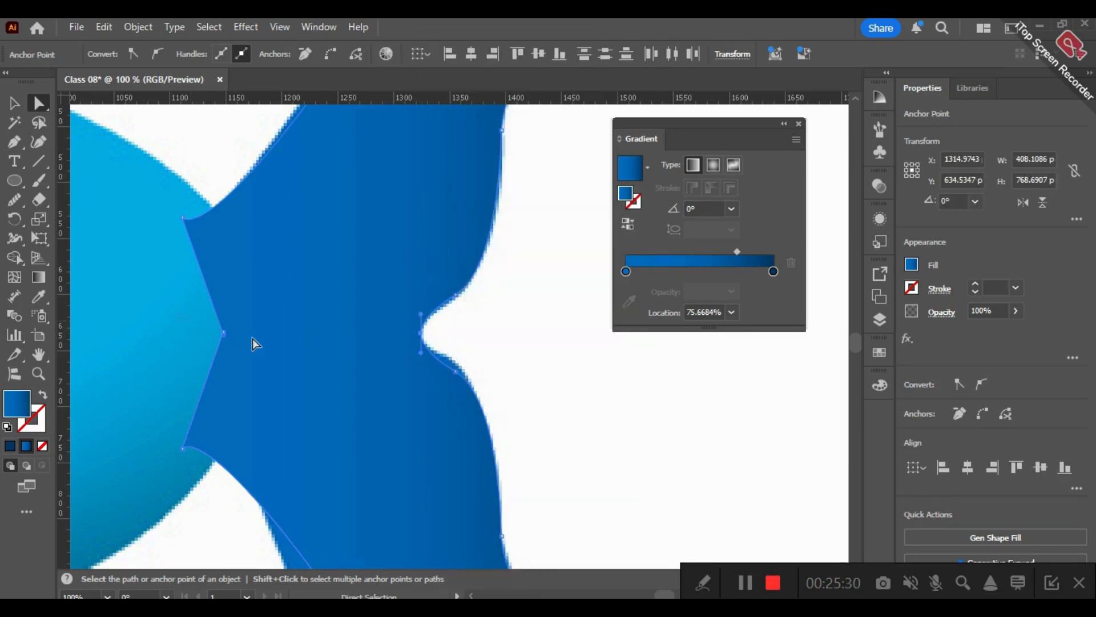
{"action": "right_click", "coordinate": [225, 335]}
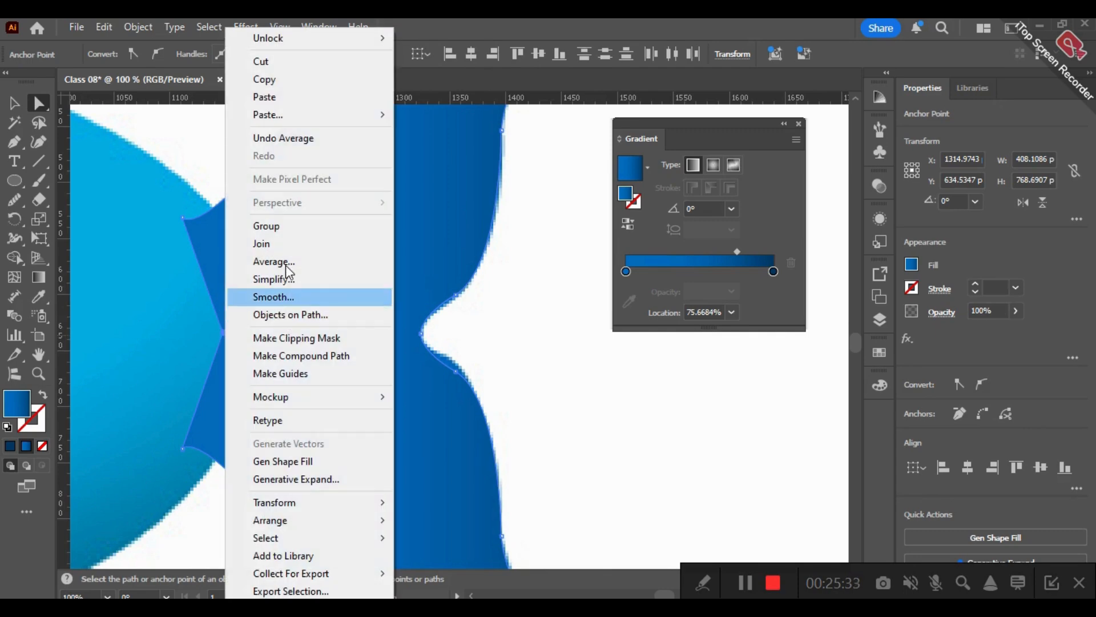
{"action": "left_click", "coordinate": [285, 264]}
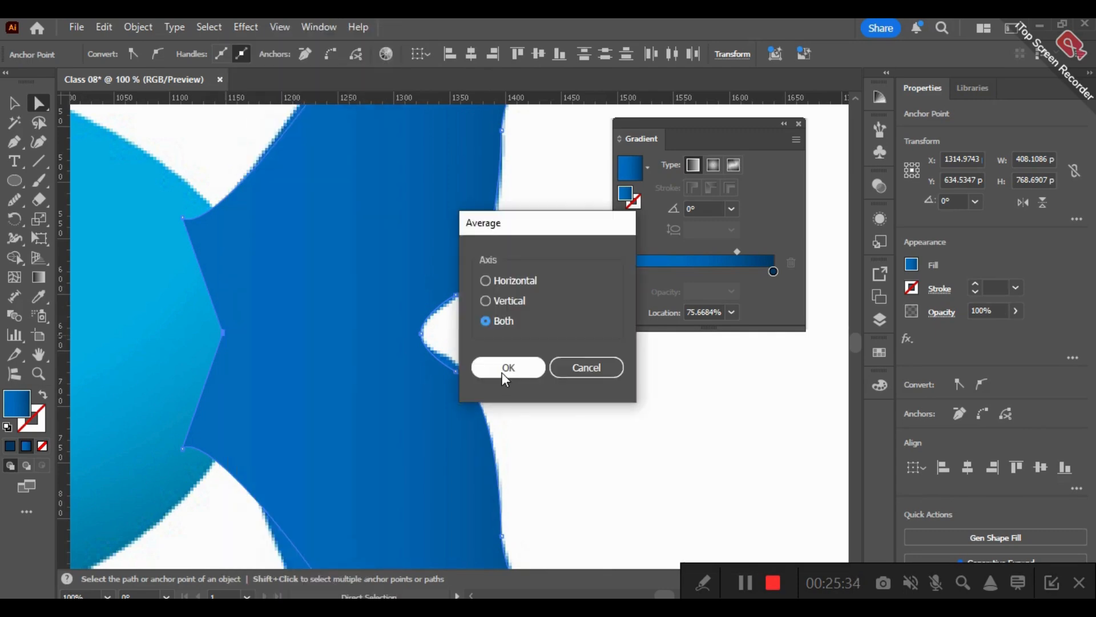
{"action": "left_click", "coordinate": [502, 370]}
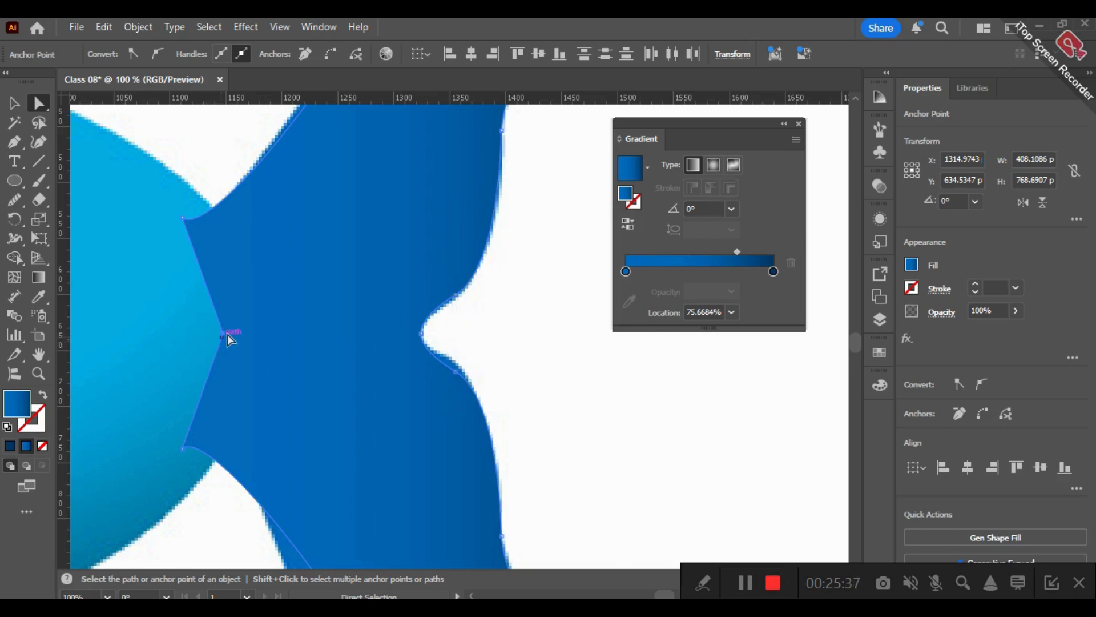
- Join the upper and lower tail halves at the inner point and at the notch to form one shape
{"action": "right_click", "coordinate": [227, 314]}
{"action": "left_click", "coordinate": [257, 243]}
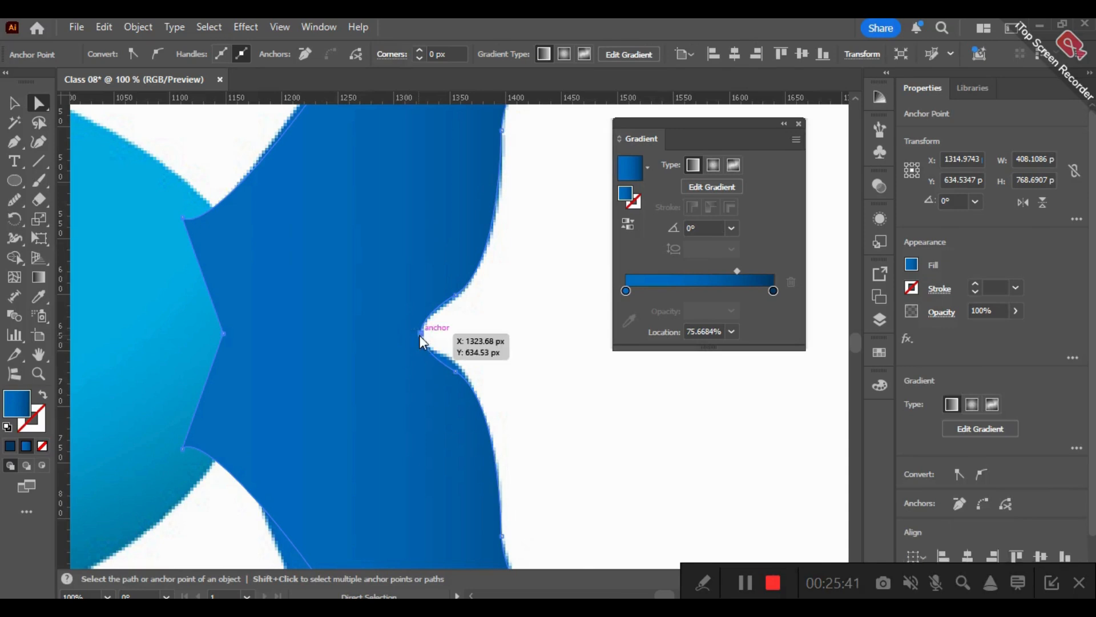
{"action": "right_click", "coordinate": [420, 336]}
{"action": "left_click", "coordinate": [450, 274]}
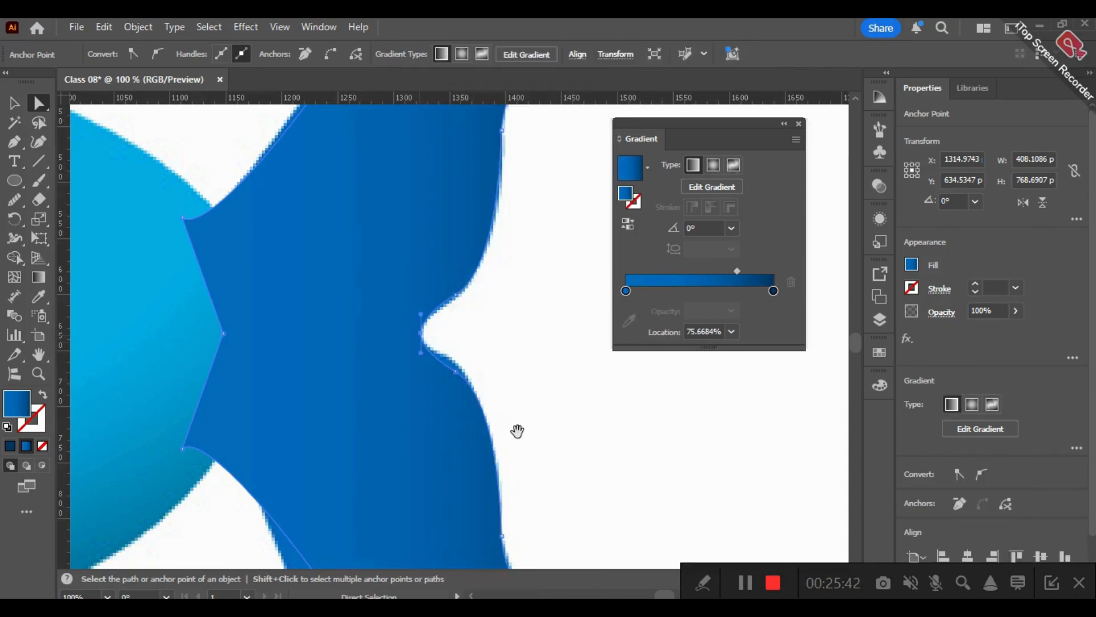
- Shift the midpoint of the joined tail's gradient to 34.492%
{"action": "left_click_drag", "start_coordinate": [517, 431], "coordinate": [532, 325]}
{"action": "scroll", "coordinate": [498, 293], "scroll_direction": "down", "scroll_amount": 2}
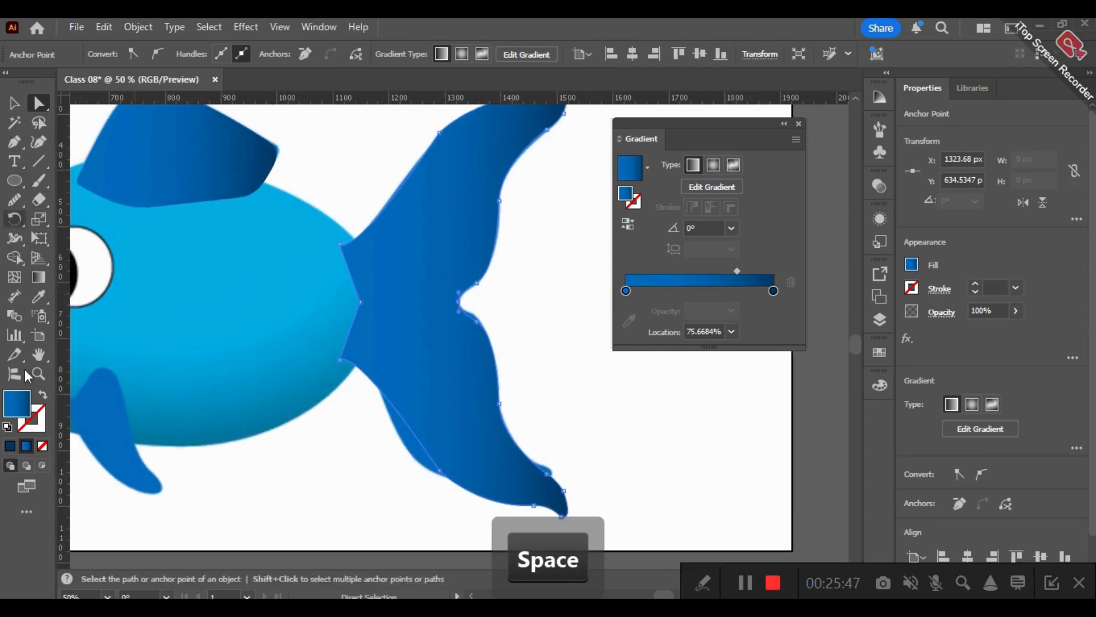
{"action": "left_click", "coordinate": [35, 298]}
{"action": "key", "text": "ctrl"}
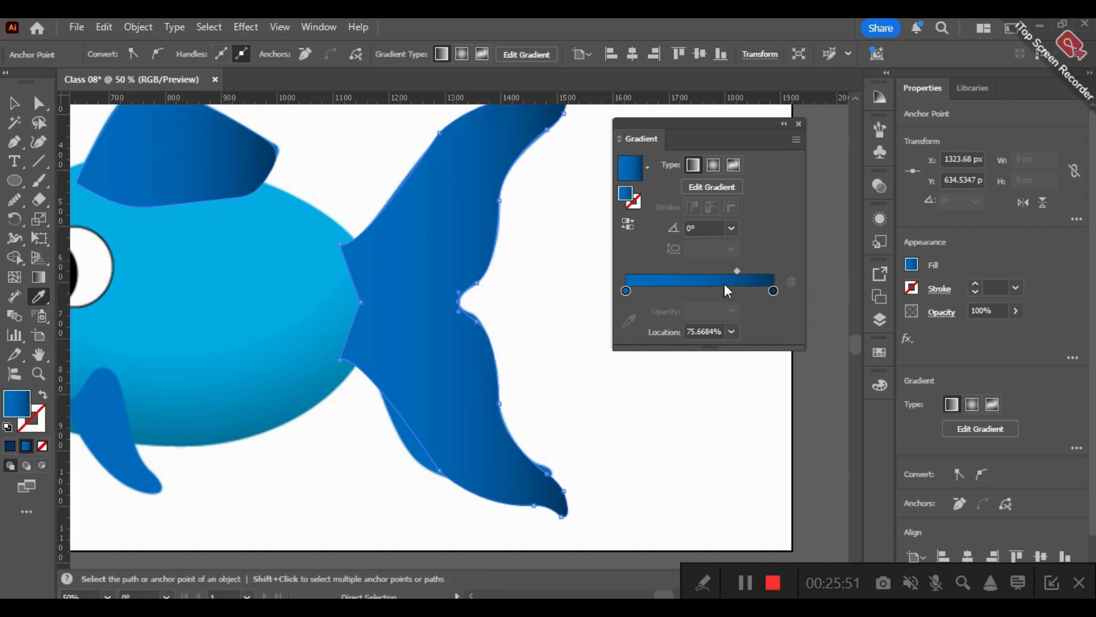
{"action": "double_click", "coordinate": [626, 291]}
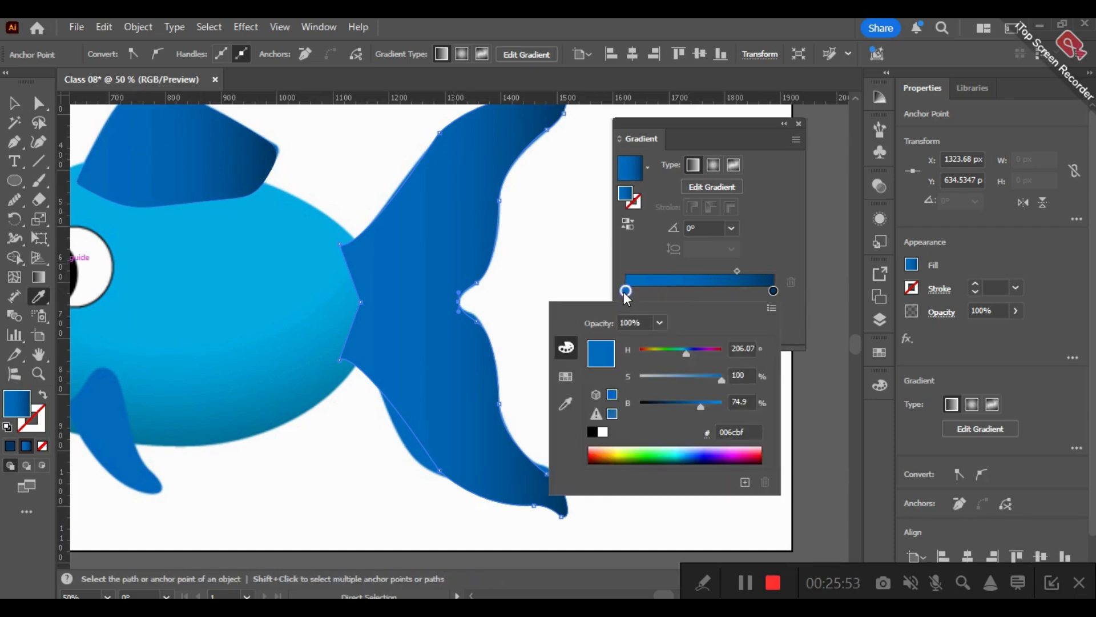
{"action": "left_click_drag", "start_coordinate": [740, 269], "coordinate": [698, 266]}
{"action": "key", "text": "space"}
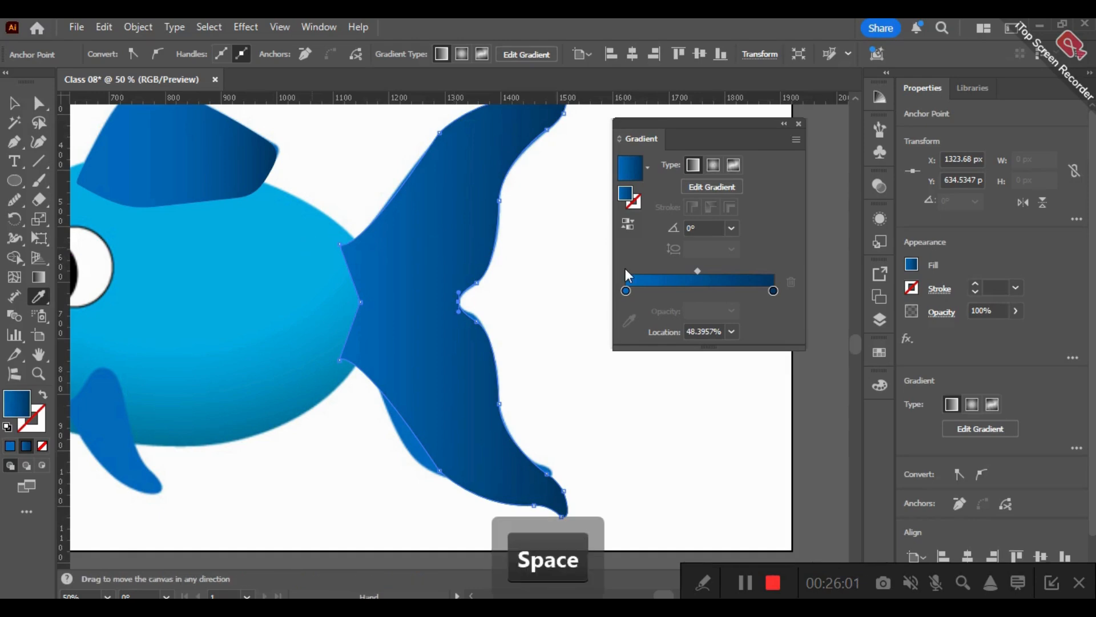
{"action": "left_click_drag", "start_coordinate": [698, 271], "coordinate": [677, 268]}
- Hide the traced tail and dorsal fin paths so the reference fish is uncovered
{"action": "key", "text": "space"}
{"action": "left_click_drag", "start_coordinate": [359, 200], "coordinate": [473, 138]}
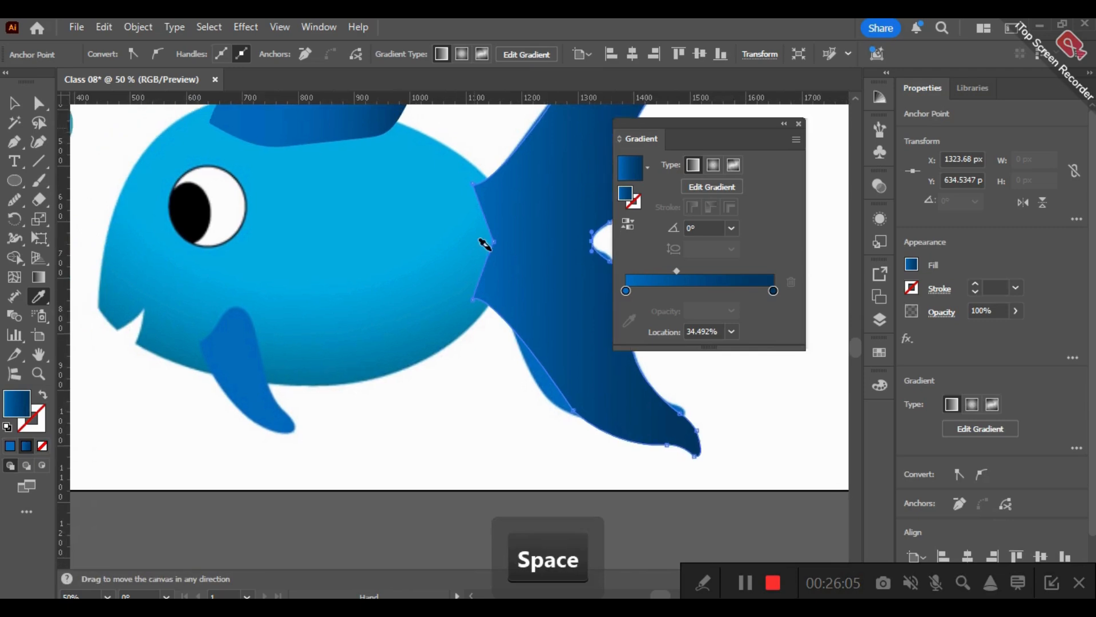
{"action": "scroll", "coordinate": [485, 246], "scroll_direction": "down", "scroll_amount": 1}
{"action": "key", "text": "space"}
{"action": "left_click_drag", "start_coordinate": [435, 184], "coordinate": [431, 257]}
{"action": "left_click", "coordinate": [879, 322]}
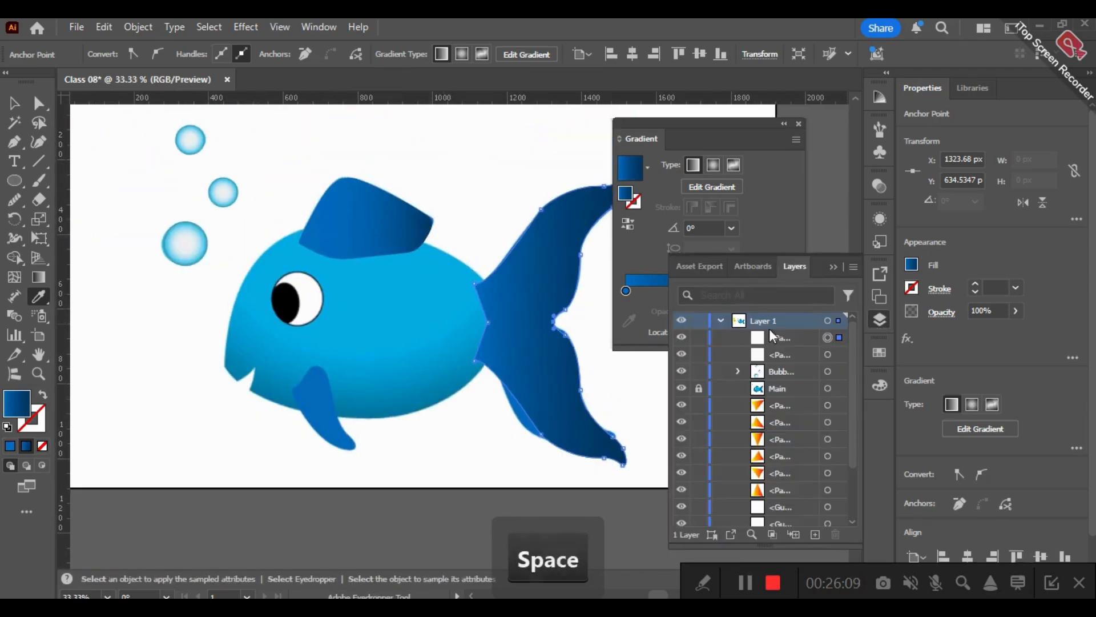
{"action": "left_click", "coordinate": [681, 354]}
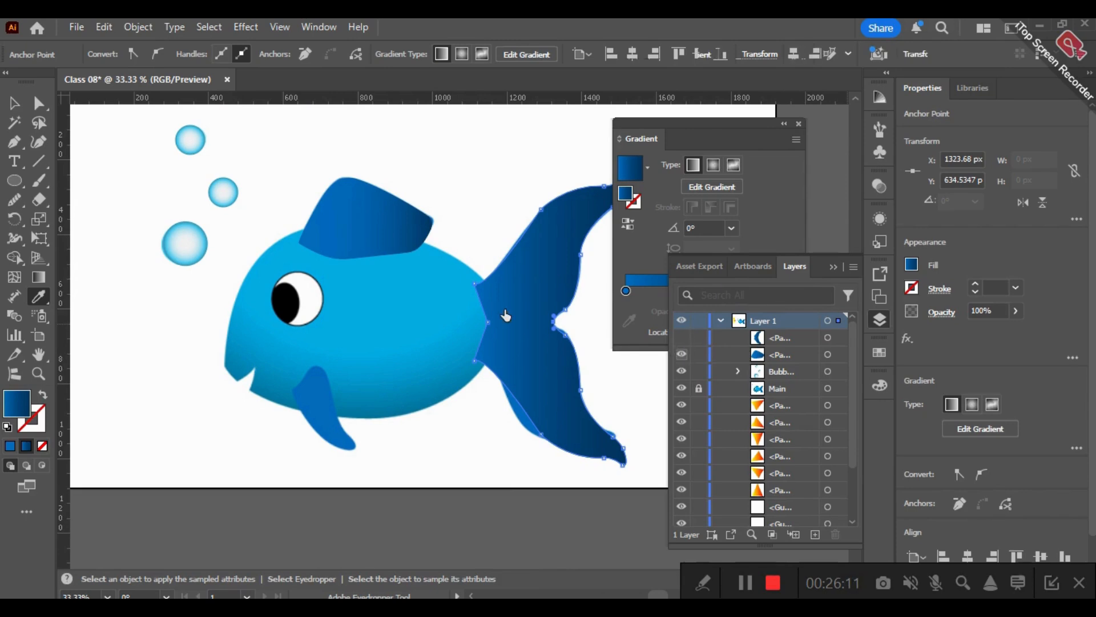
{"action": "left_click", "coordinate": [682, 354]}
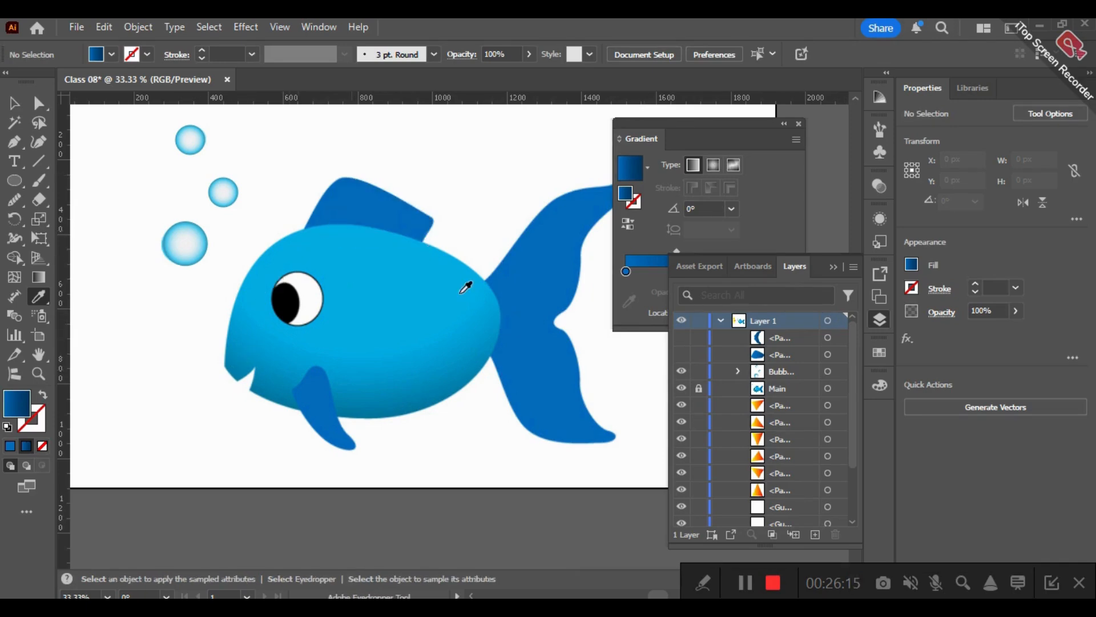
- Start a Pen path at the upper lip's lower corner by the mouth and add a curved anchor at the snout's front corner
{"action": "left_click", "coordinate": [15, 141]}
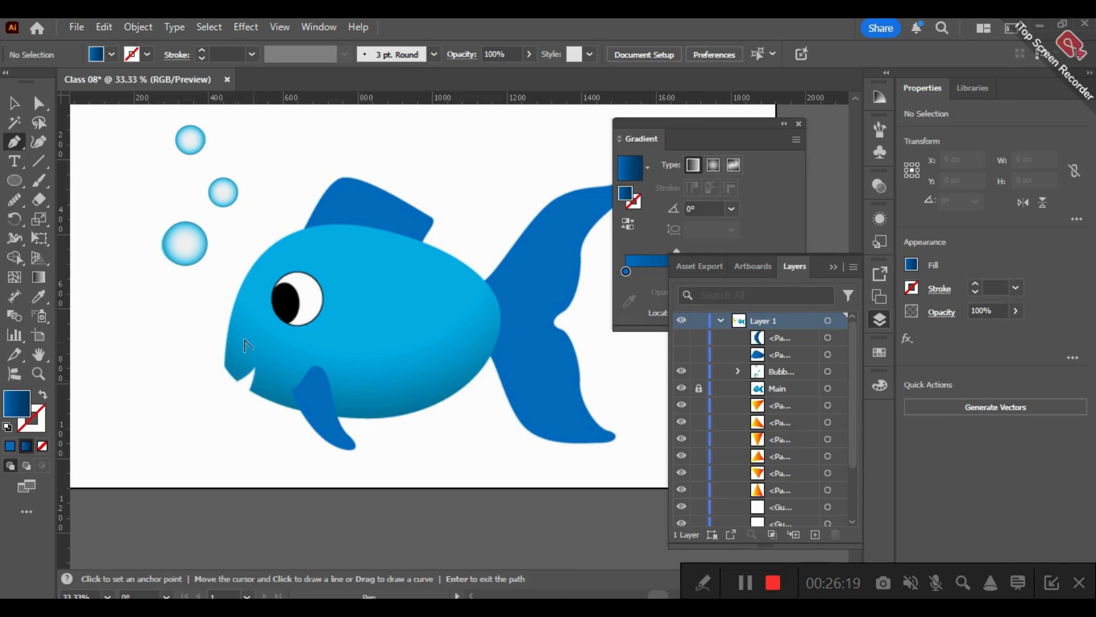
{"action": "scroll", "coordinate": [246, 345], "scroll_direction": "up", "scroll_amount": 3}
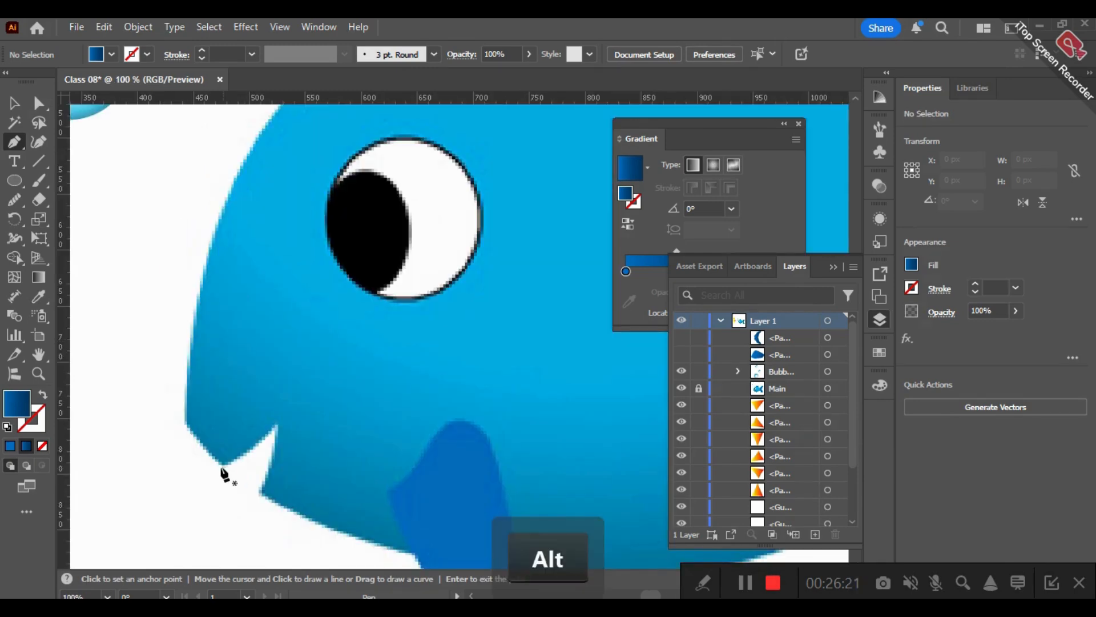
{"action": "left_click", "coordinate": [185, 425]}
{"action": "left_click_drag", "start_coordinate": [184, 424], "coordinate": [191, 431]}
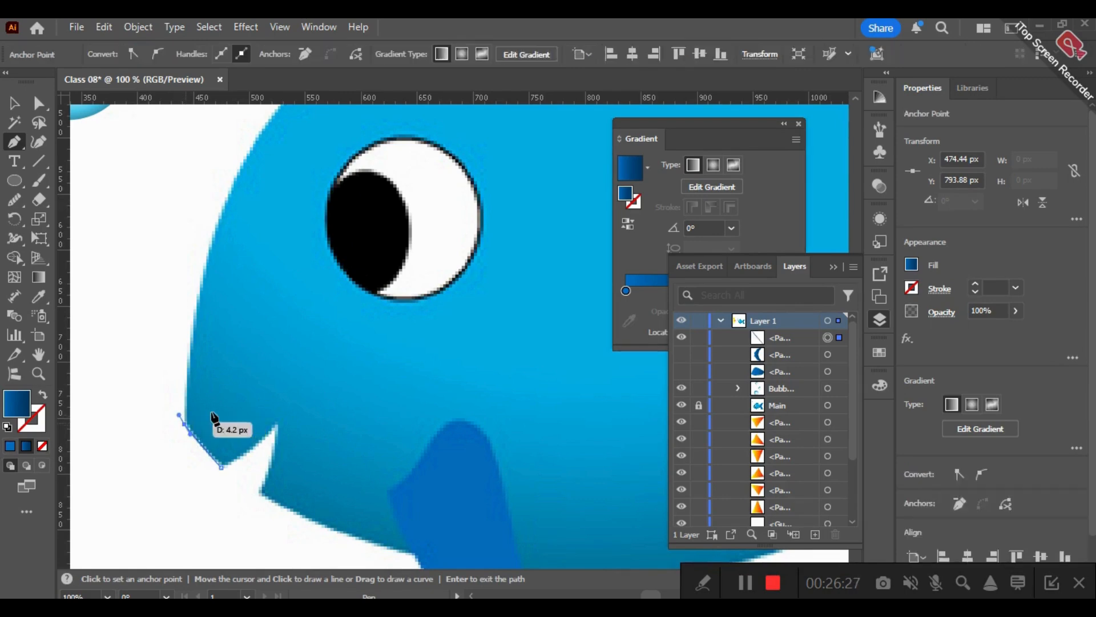
{"action": "key", "text": "ctrl+z"}
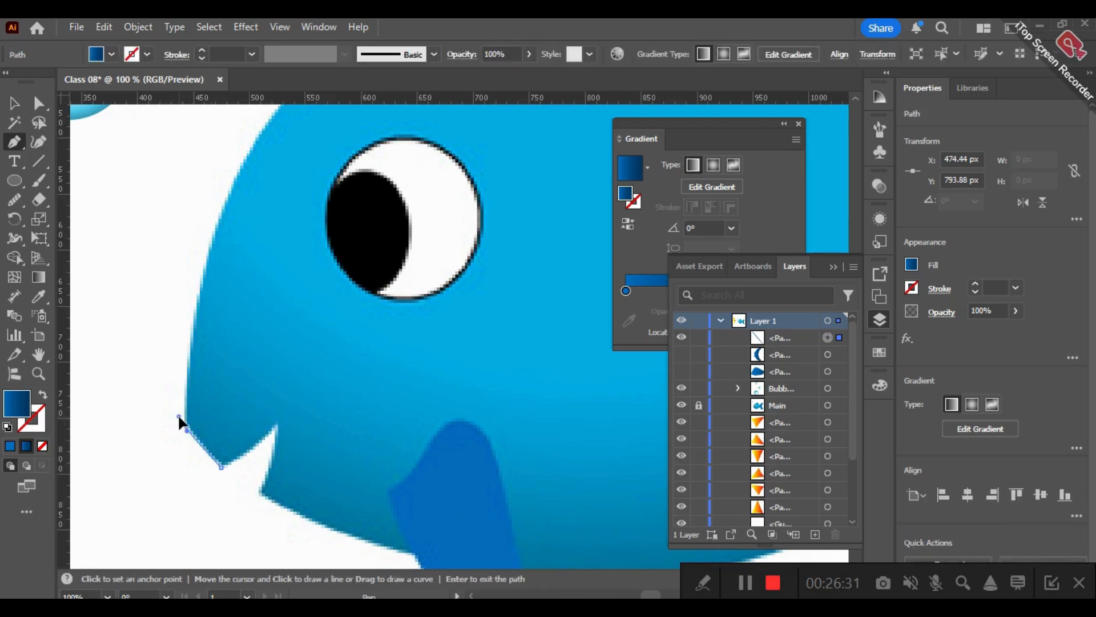
{"action": "left_click_drag", "start_coordinate": [183, 423], "coordinate": [171, 403]}
- Trace the head and back with curved anchors from the snout to the point where the tail's upper edge meets the body
{"action": "key", "text": "space"}
{"action": "left_click_drag", "start_coordinate": [259, 336], "coordinate": [230, 480]}
{"action": "scroll", "coordinate": [357, 301], "scroll_direction": "down", "scroll_amount": 2}
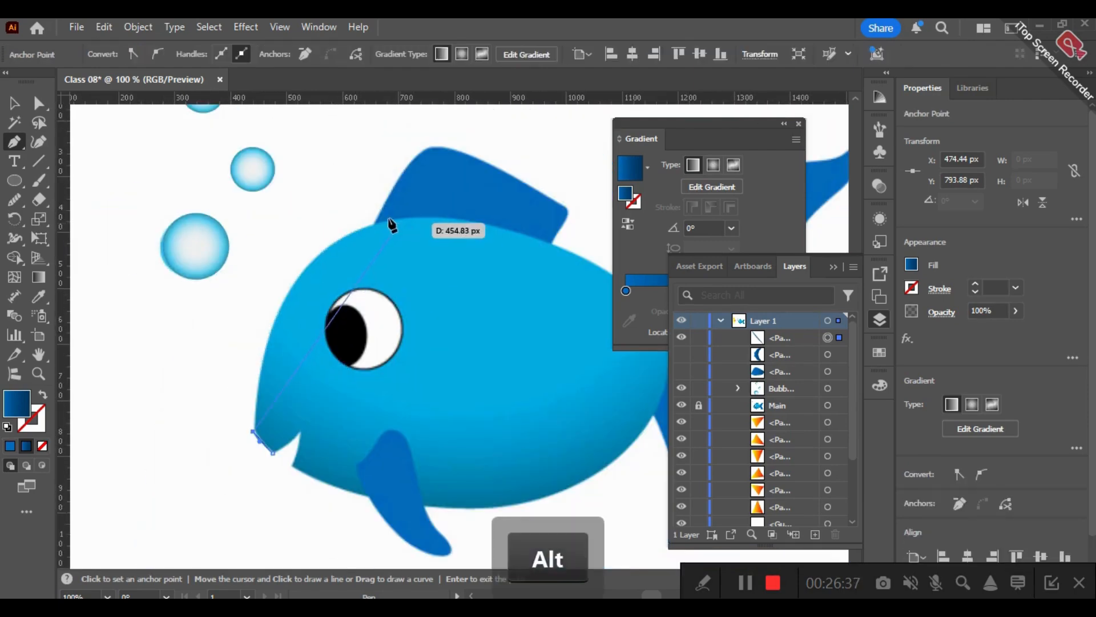
{"action": "left_click_drag", "start_coordinate": [394, 220], "coordinate": [544, 191]}
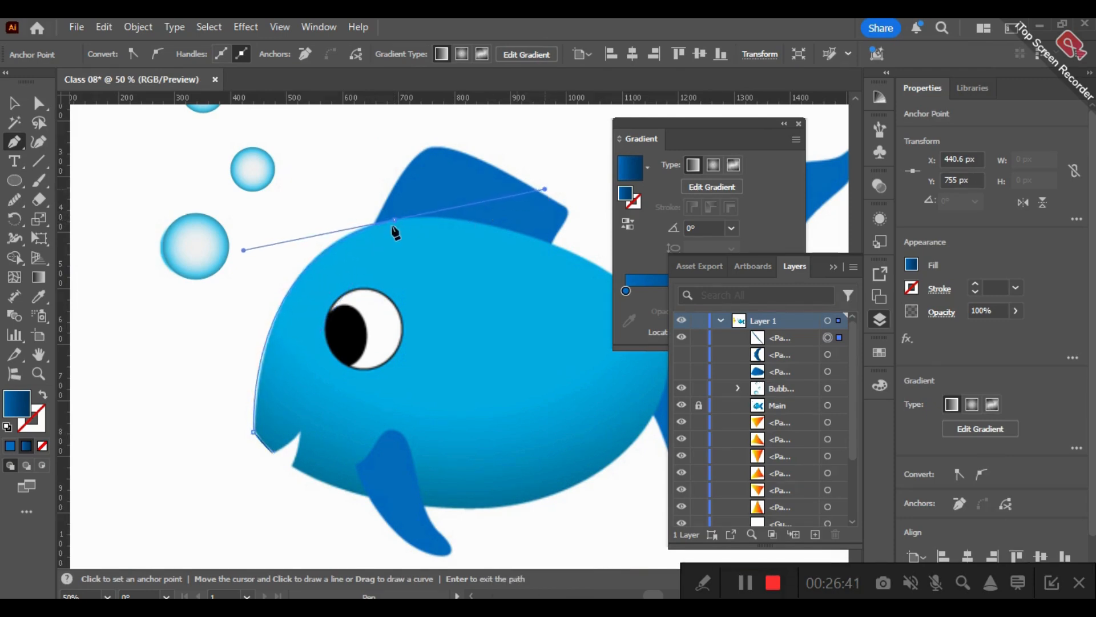
{"action": "key", "text": "space"}
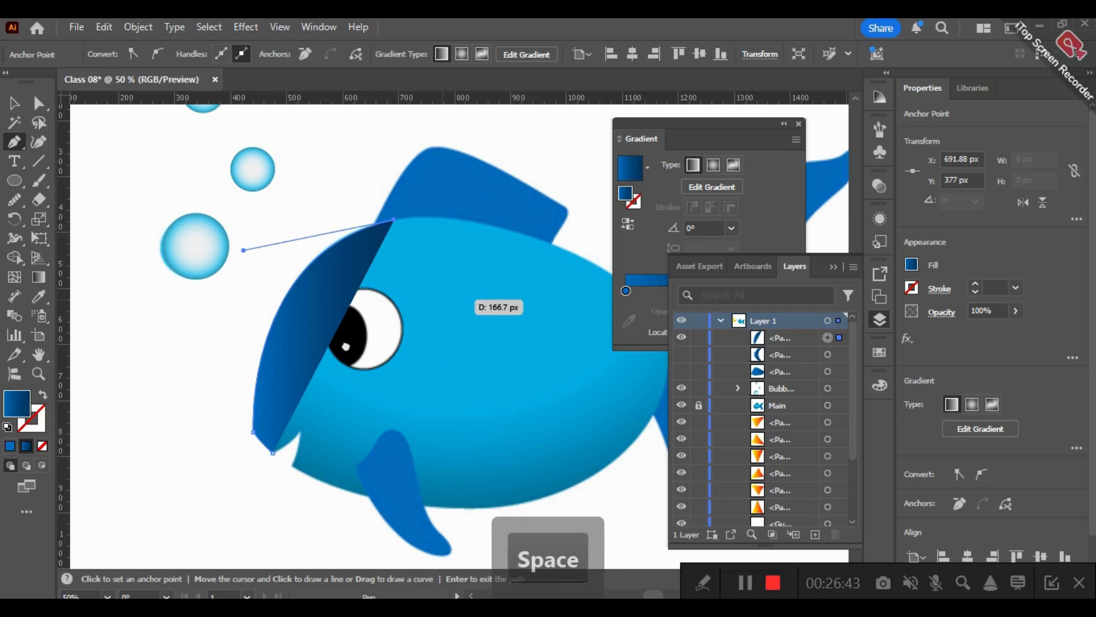
{"action": "left_click_drag", "start_coordinate": [423, 354], "coordinate": [343, 318]}
{"action": "left_click_drag", "start_coordinate": [444, 297], "coordinate": [561, 401]}
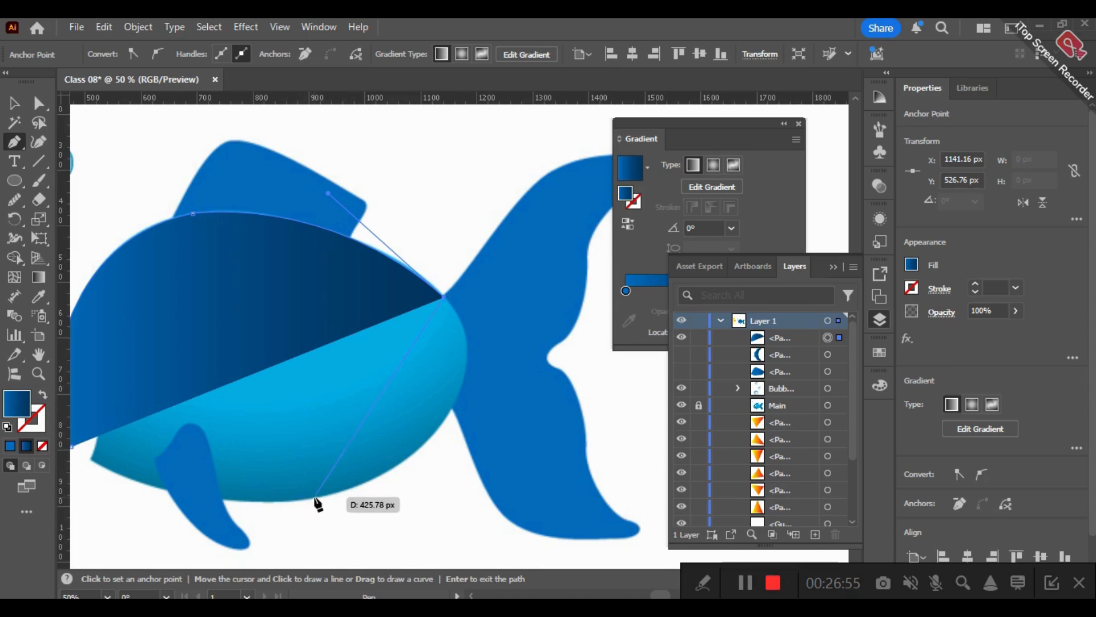
- Trace the body's rounded rear end down to a curved anchor on the rear of the belly and remove its outgoing handle
{"action": "left_click_drag", "start_coordinate": [315, 497], "coordinate": [126, 495]}
{"action": "key", "text": "ctrl+z"}
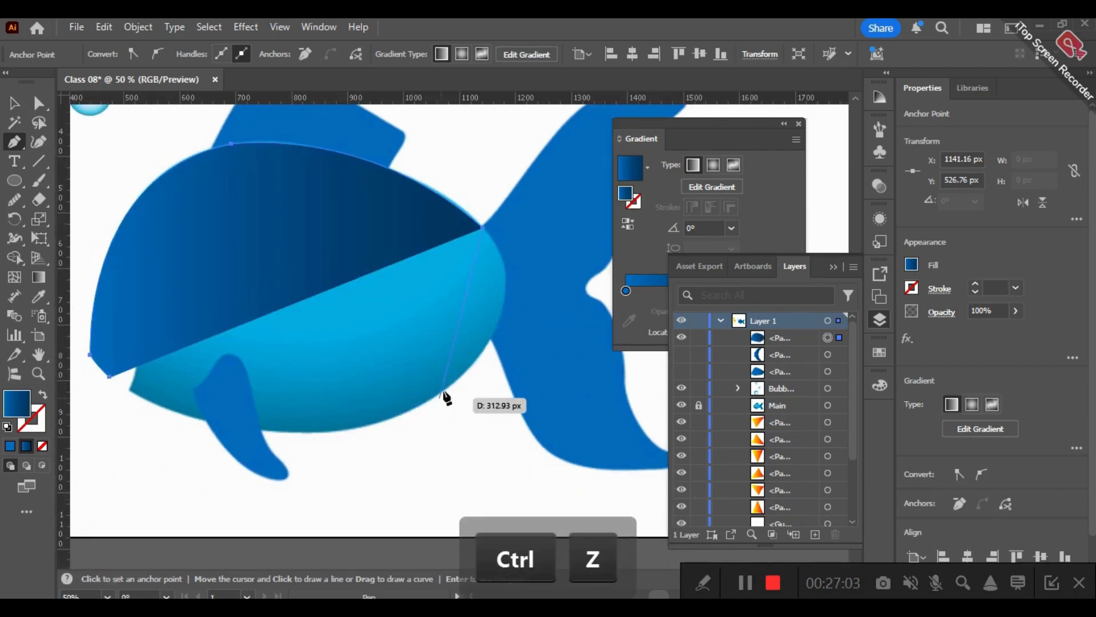
{"action": "left_click_drag", "start_coordinate": [445, 390], "coordinate": [335, 483]}
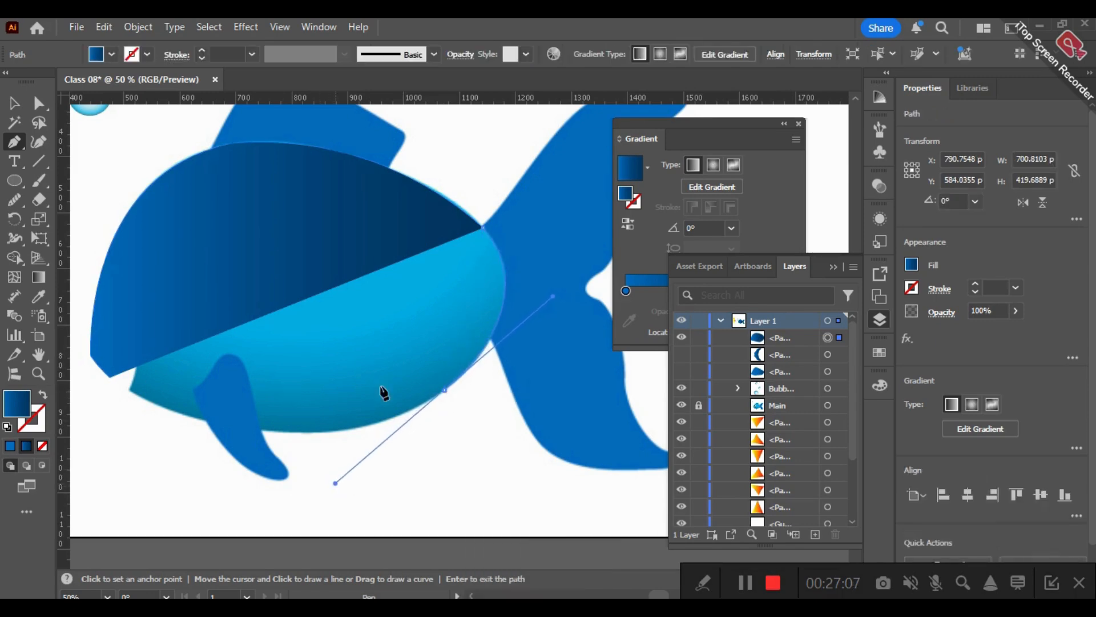
{"action": "left_click", "coordinate": [445, 390]}
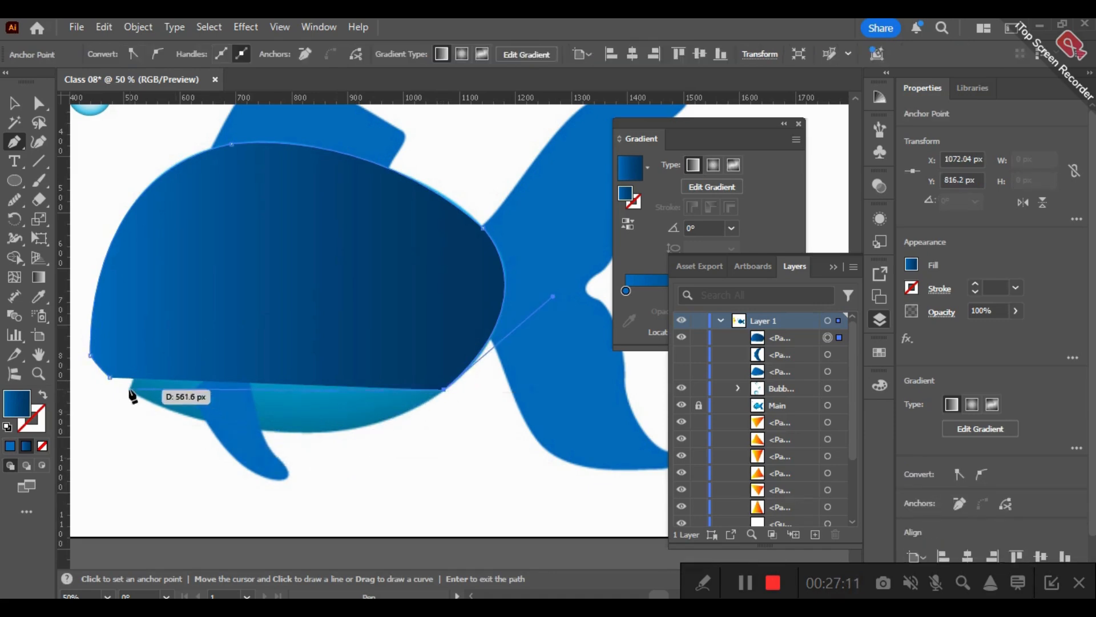
- Continue the outline along the belly to the lower jaw's tip with a curved anchor, and swap the path's fill and stroke
{"action": "left_click", "coordinate": [110, 377]}
{"action": "scroll", "coordinate": [75, 309], "scroll_direction": "left", "scroll_amount": 1}
{"action": "left_click_drag", "start_coordinate": [14, 263], "coordinate": [108, 297]}
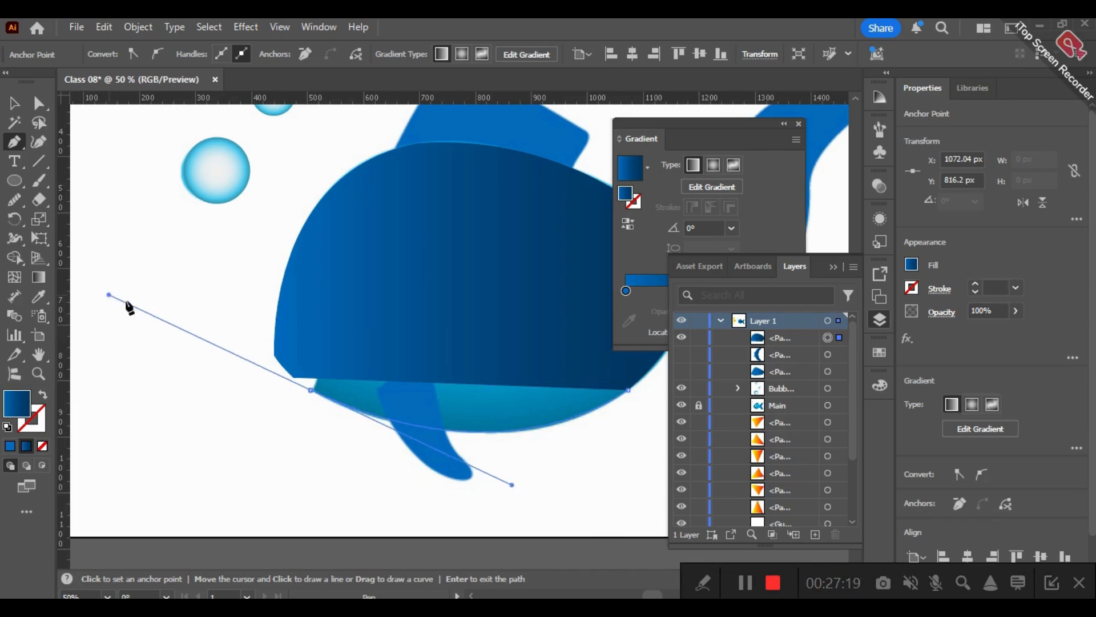
{"action": "left_click_drag", "start_coordinate": [309, 390], "coordinate": [45, 405]}
{"action": "left_click", "coordinate": [44, 399]}
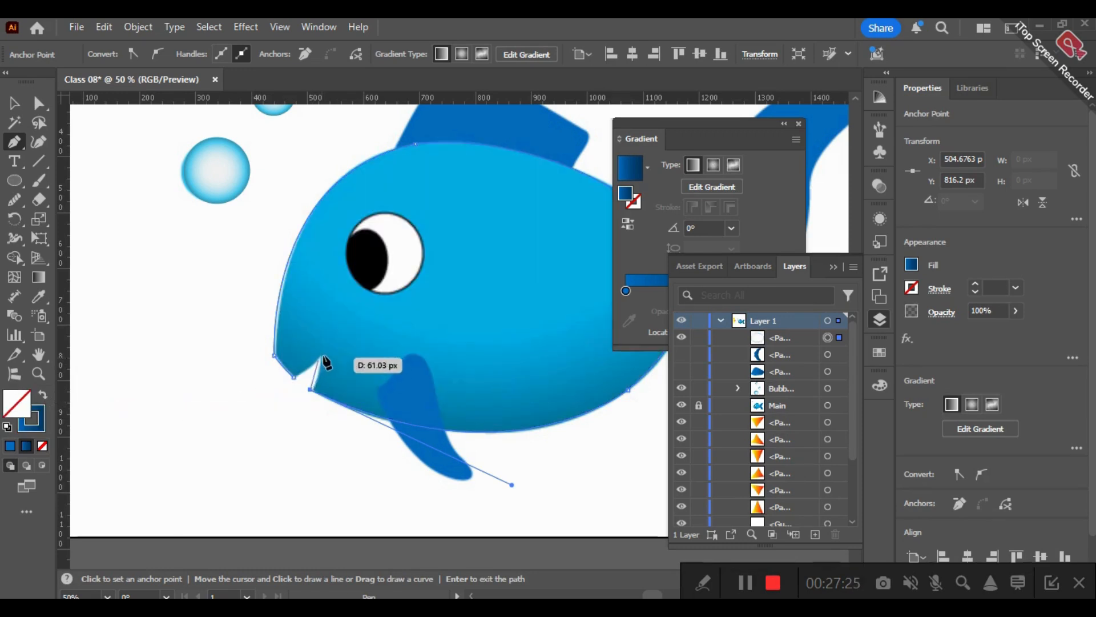
- Trace the mouth opening through its inner corner and close the body path at the upper lip's starting point
{"action": "left_click", "coordinate": [320, 356]}
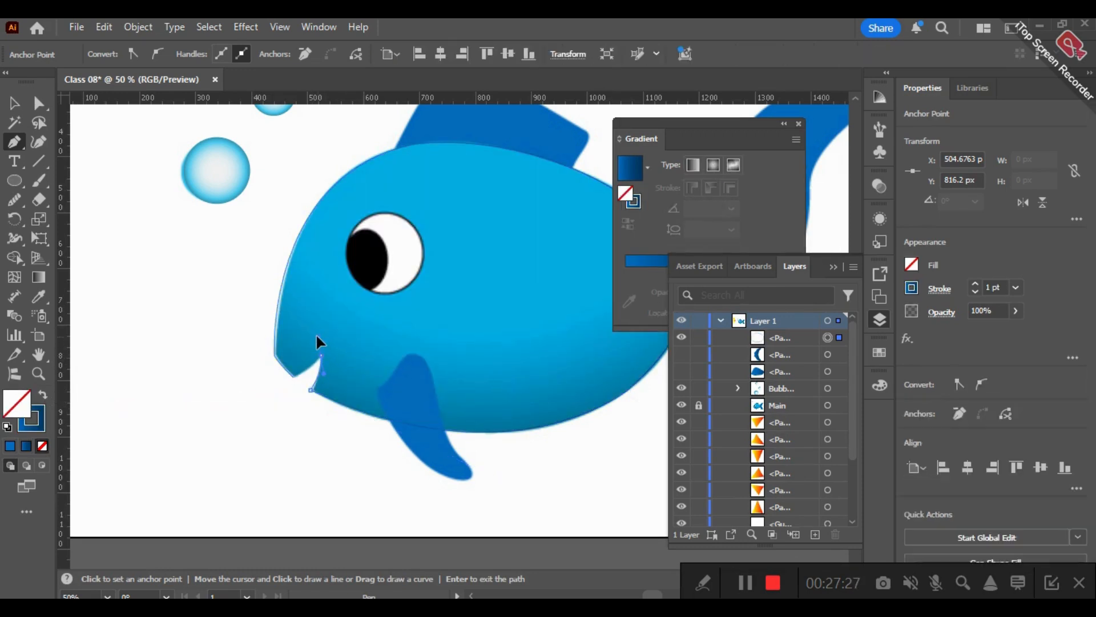
{"action": "left_click_drag", "start_coordinate": [321, 354], "coordinate": [284, 379]}
{"action": "left_click", "coordinate": [321, 355]}
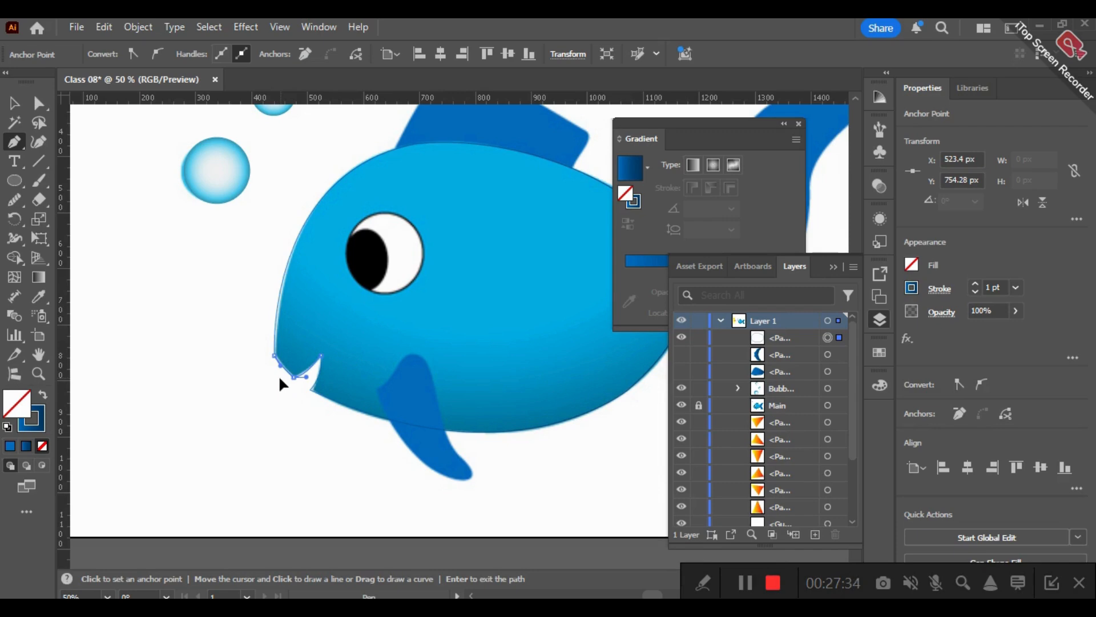
{"action": "left_click_drag", "start_coordinate": [280, 377], "coordinate": [280, 376]}
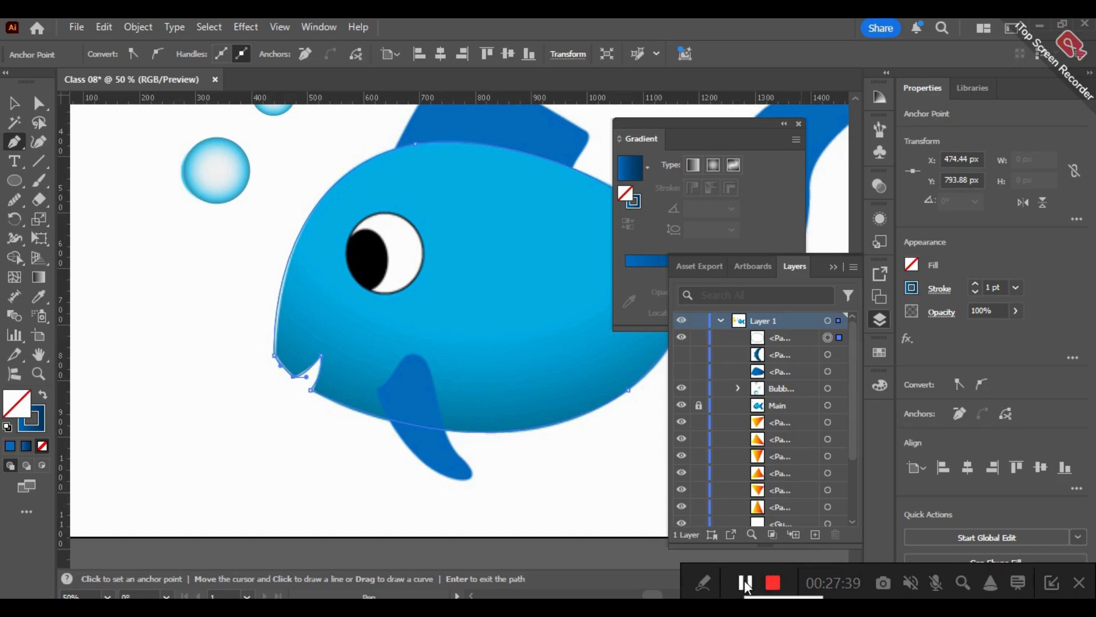
{"action": "left_click", "coordinate": [44, 394]}
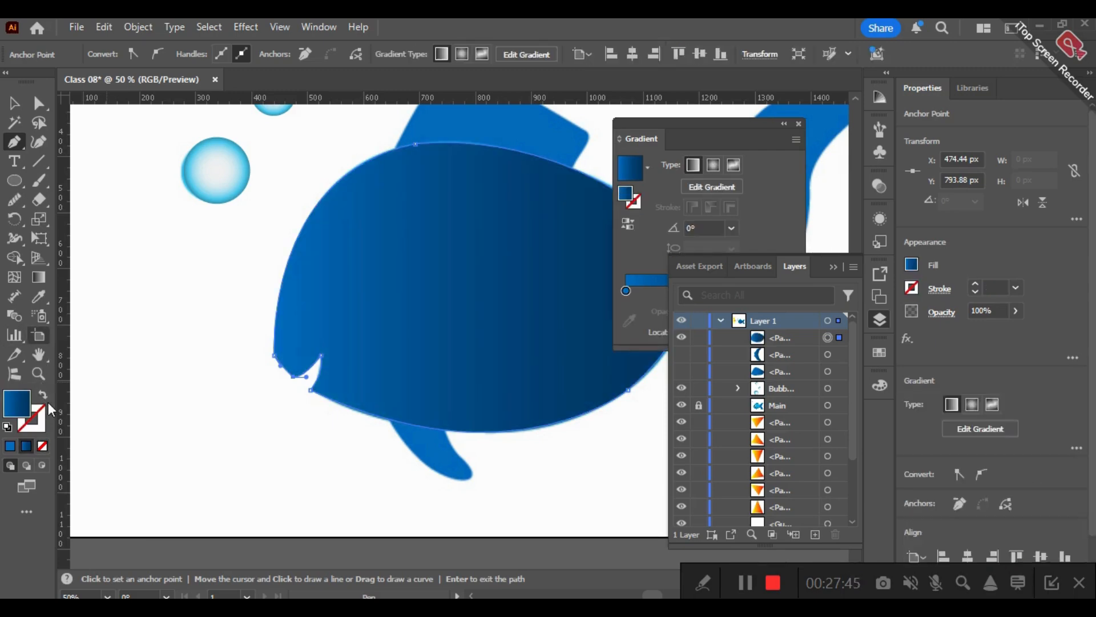
{"action": "key", "text": "ctrl"}
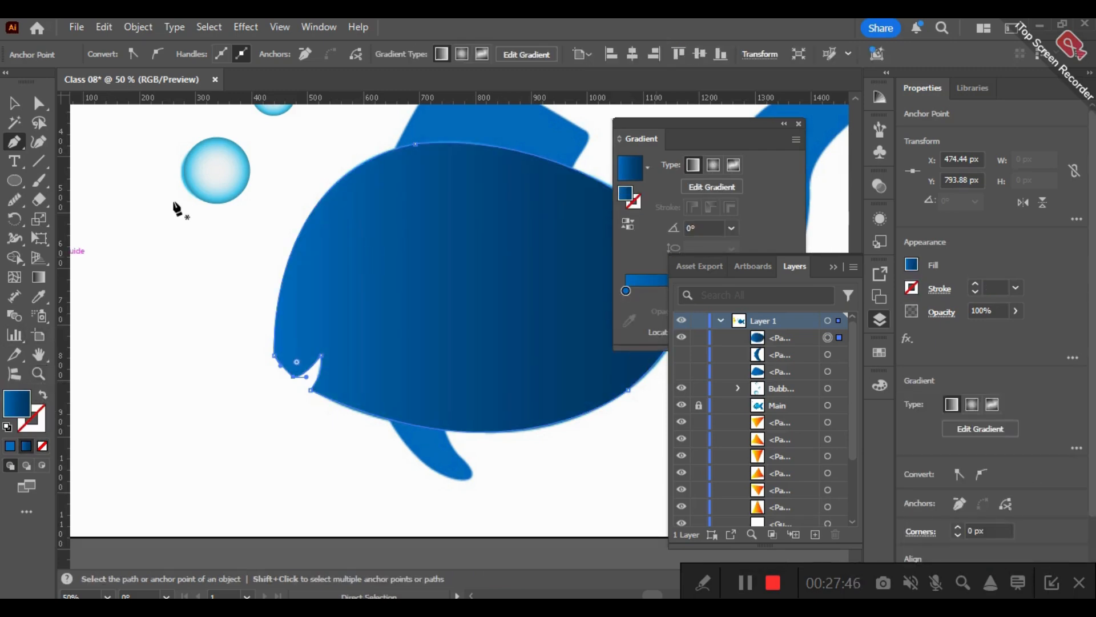
{"action": "scroll", "coordinate": [484, 291], "scroll_direction": "down", "scroll_amount": 2}
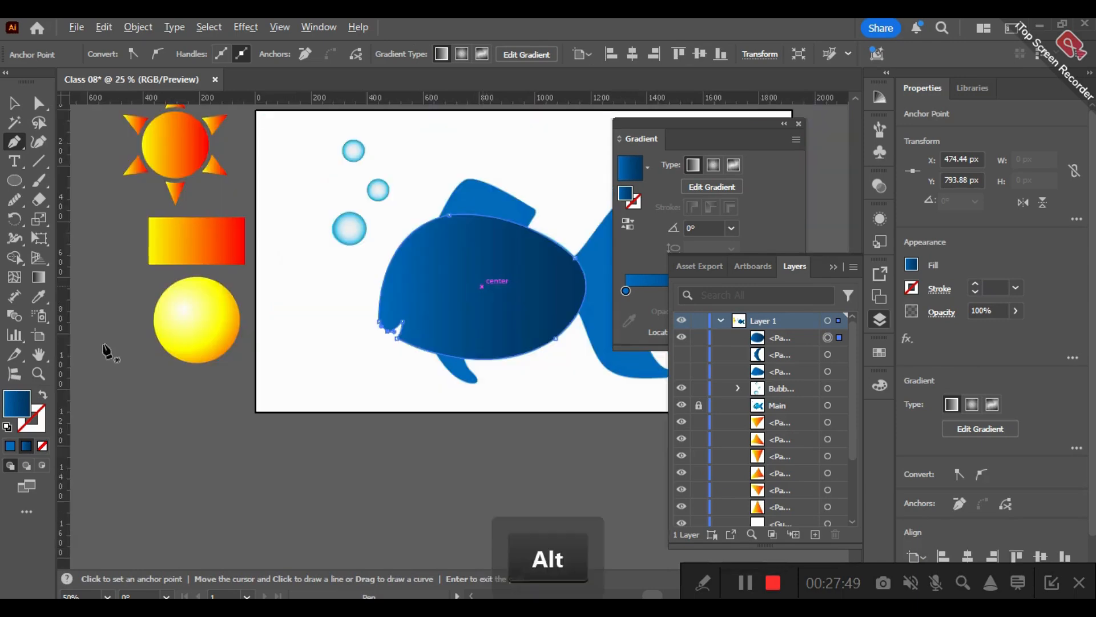
{"action": "left_click", "coordinate": [43, 394]}
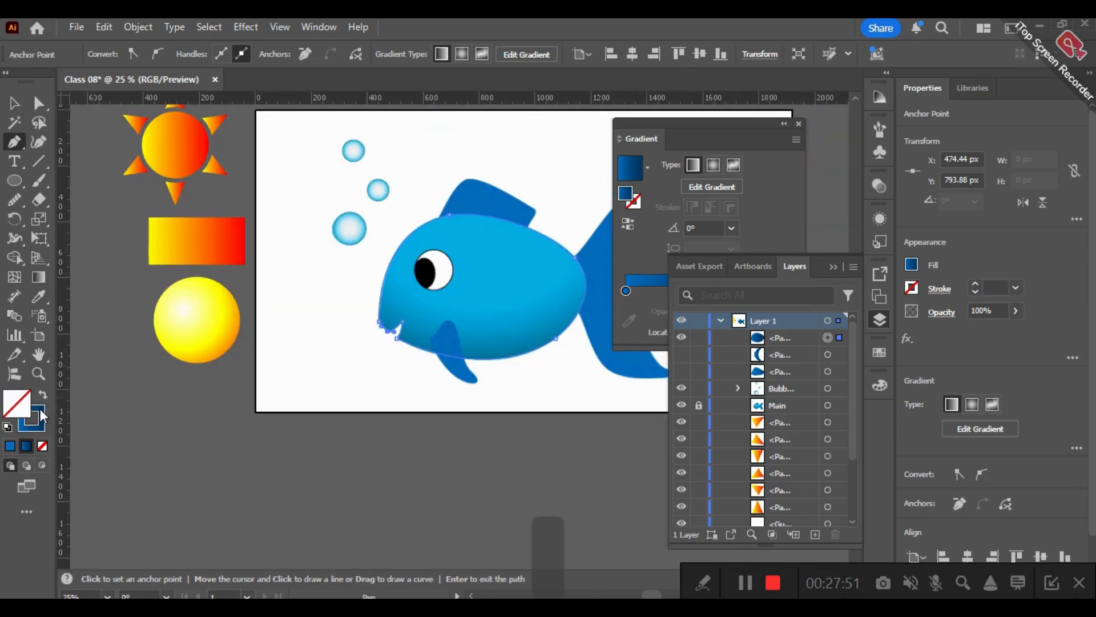
- Recolour the body outline's gradient stops with the light blue of the reference fish's back and the darker teal near its lower jaw
{"action": "left_click", "coordinate": [636, 284]}
{"action": "left_click", "coordinate": [636, 275]}
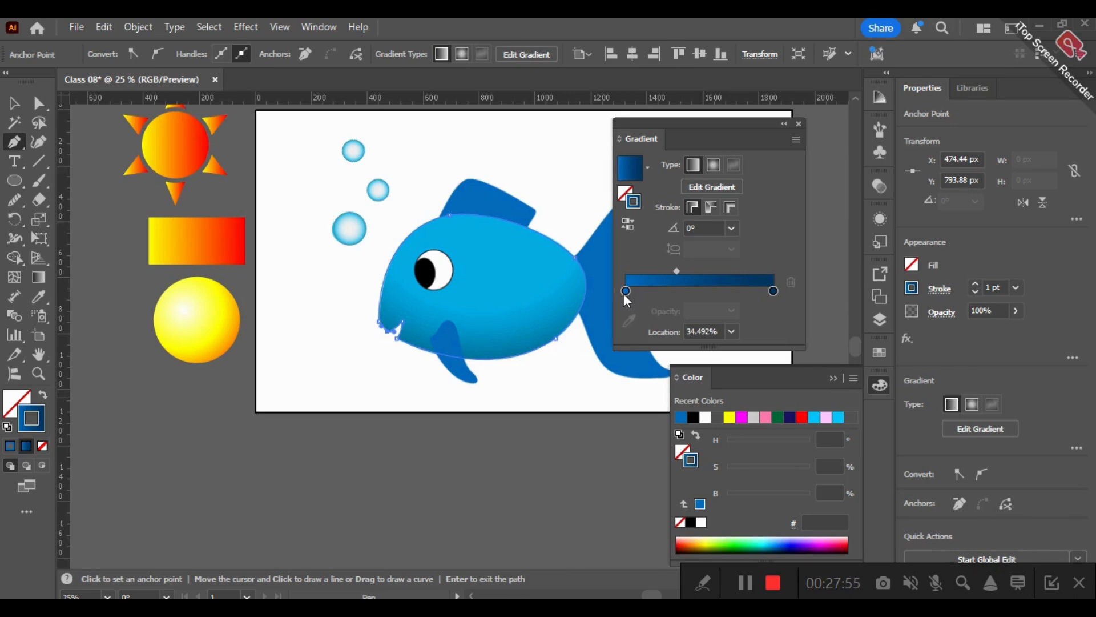
{"action": "left_click", "coordinate": [625, 291]}
{"action": "left_click", "coordinate": [463, 230]}
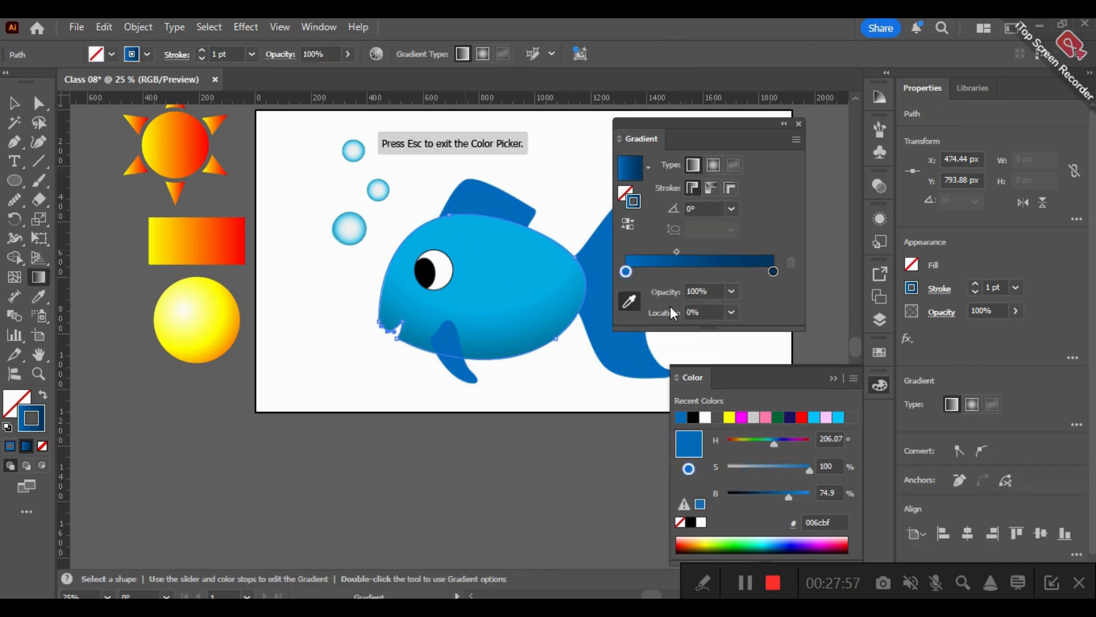
{"action": "left_click", "coordinate": [773, 272]}
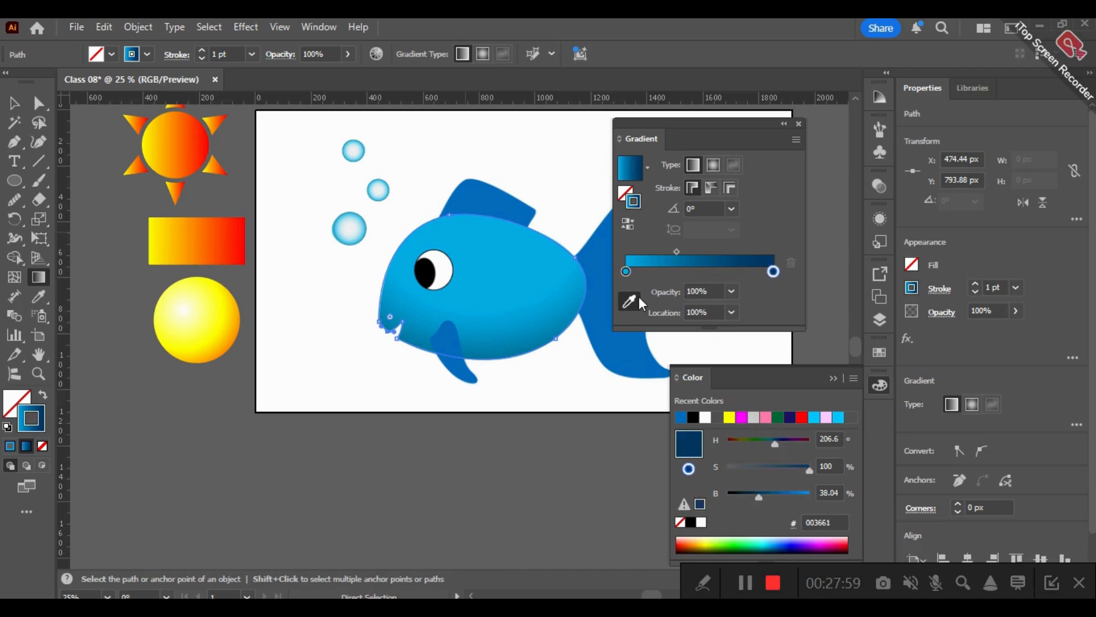
{"action": "left_click", "coordinate": [629, 301]}
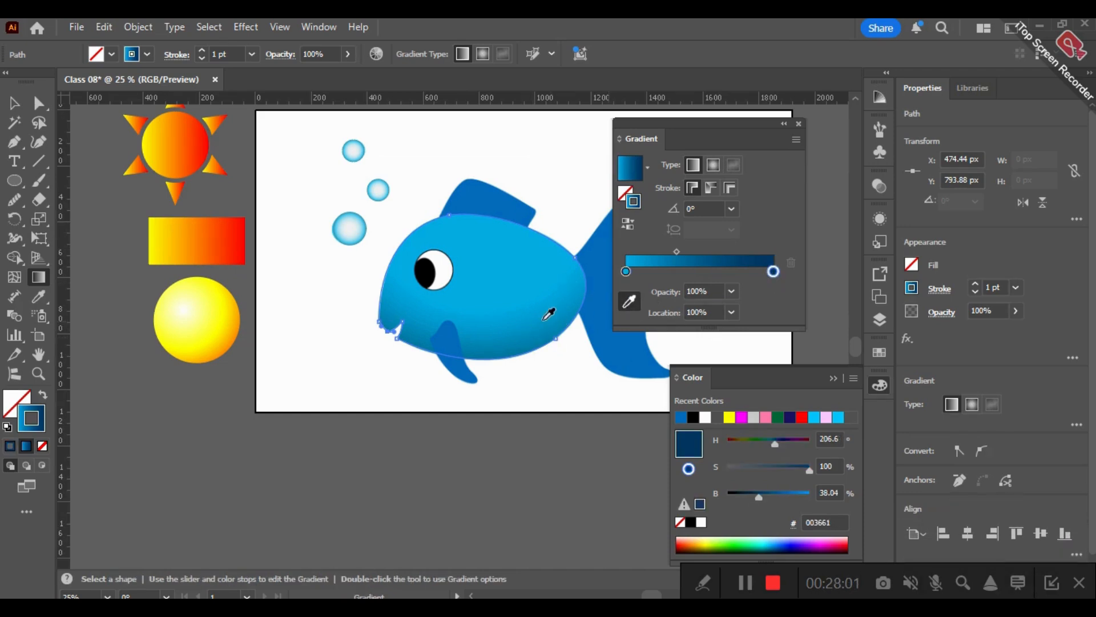
{"action": "left_click", "coordinate": [409, 337]}
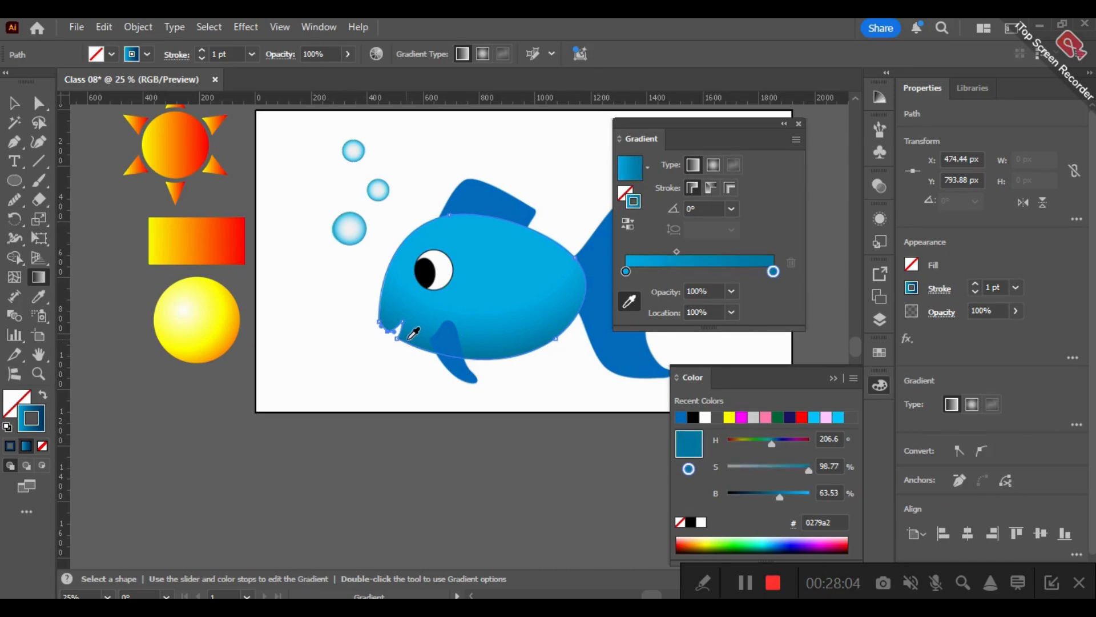
- Make the body path's gradient radial and swap it from the stroke to the fill
{"action": "left_click", "coordinate": [713, 166]}
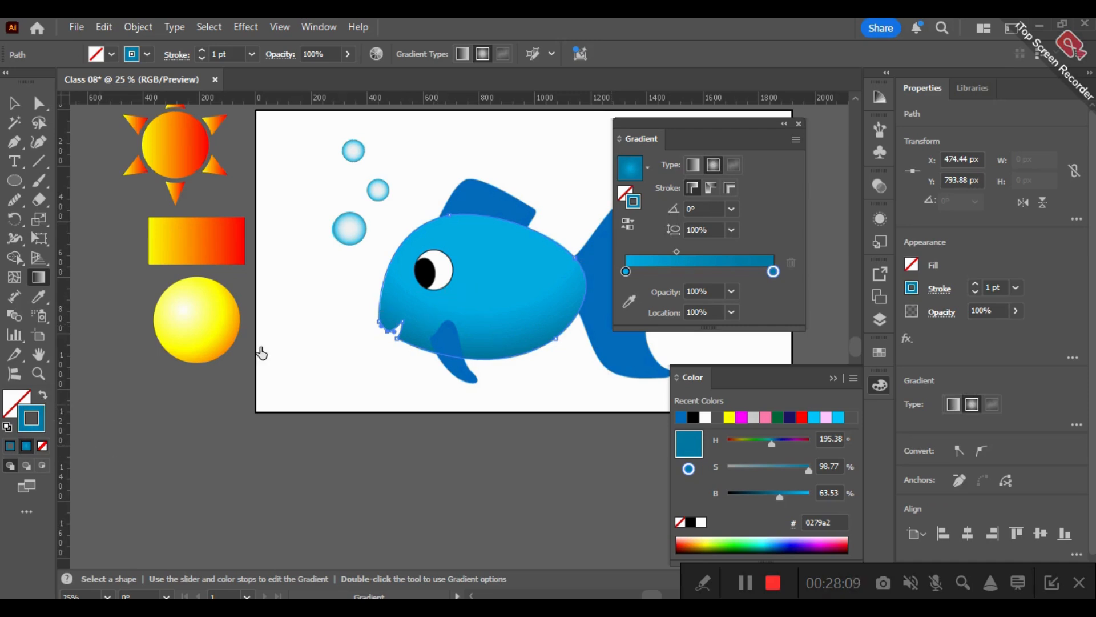
{"action": "key", "text": "shift+x"}
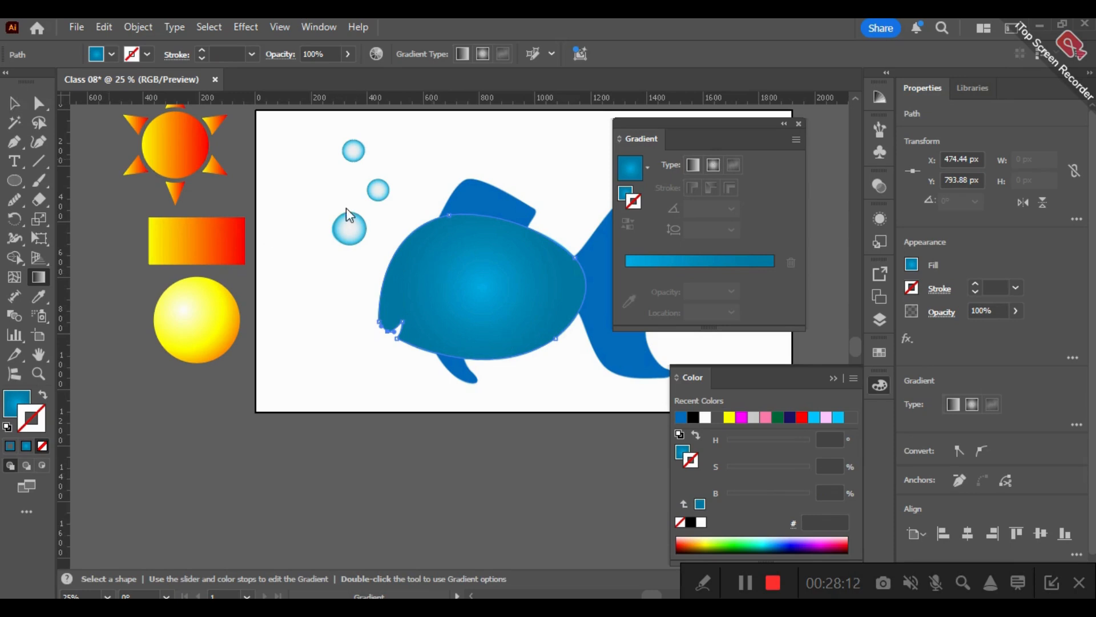
{"action": "key", "text": "v"}
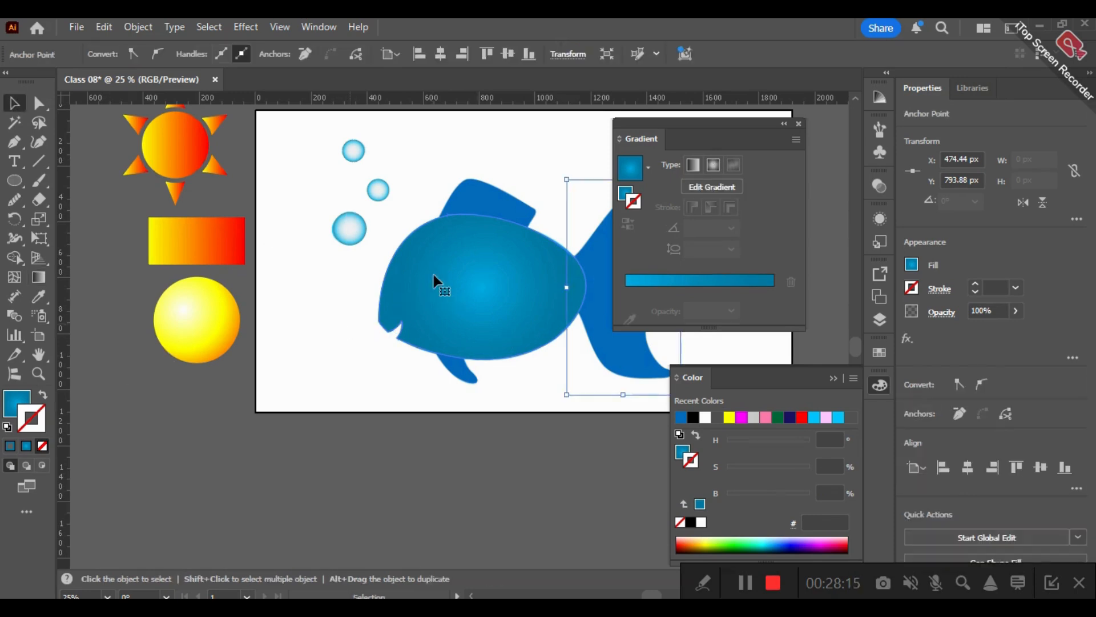
{"action": "left_click", "coordinate": [411, 421]}
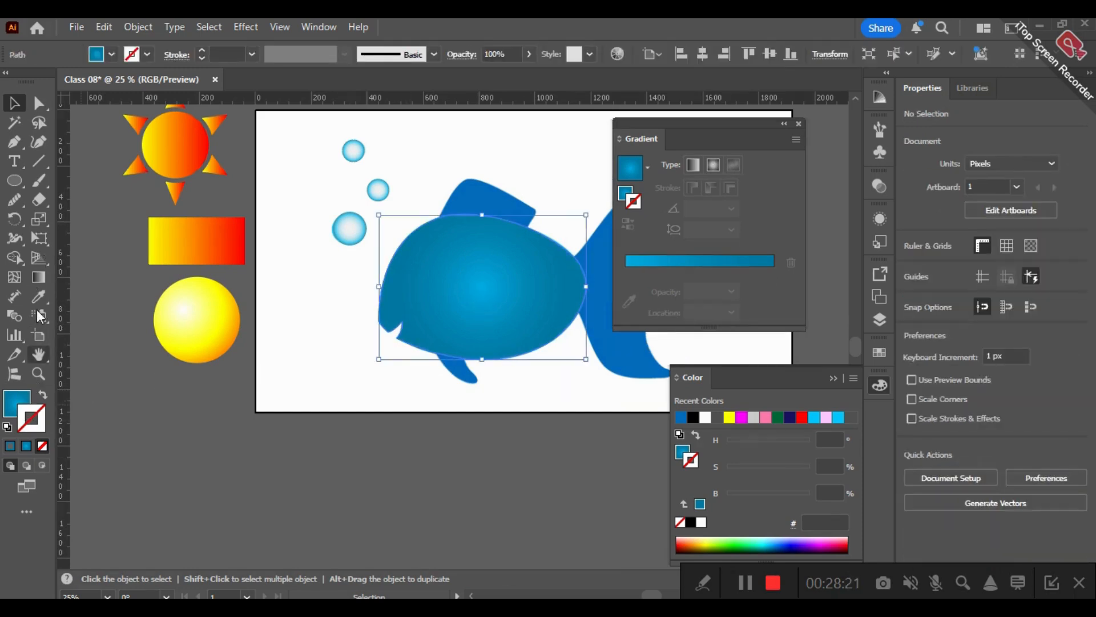
- Redraw the body's radial gradient from the face area diagonally to the lower rear of the belly, and deselect the body
{"action": "left_click", "coordinate": [39, 277]}
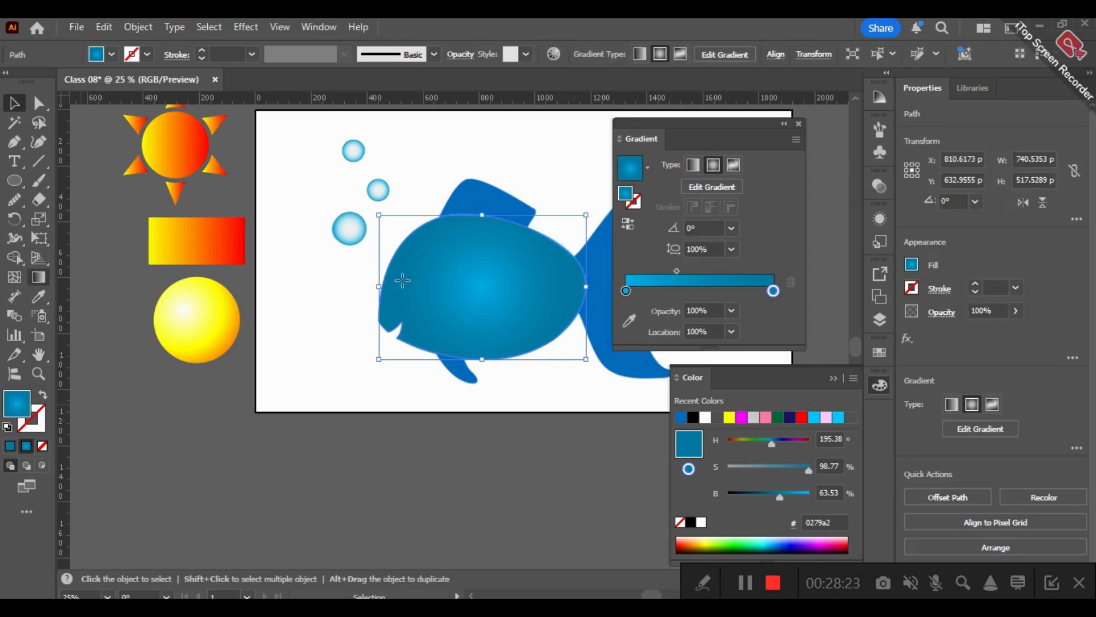
{"action": "left_click_drag", "start_coordinate": [409, 271], "coordinate": [581, 355]}
{"action": "left_click", "coordinate": [14, 103]}
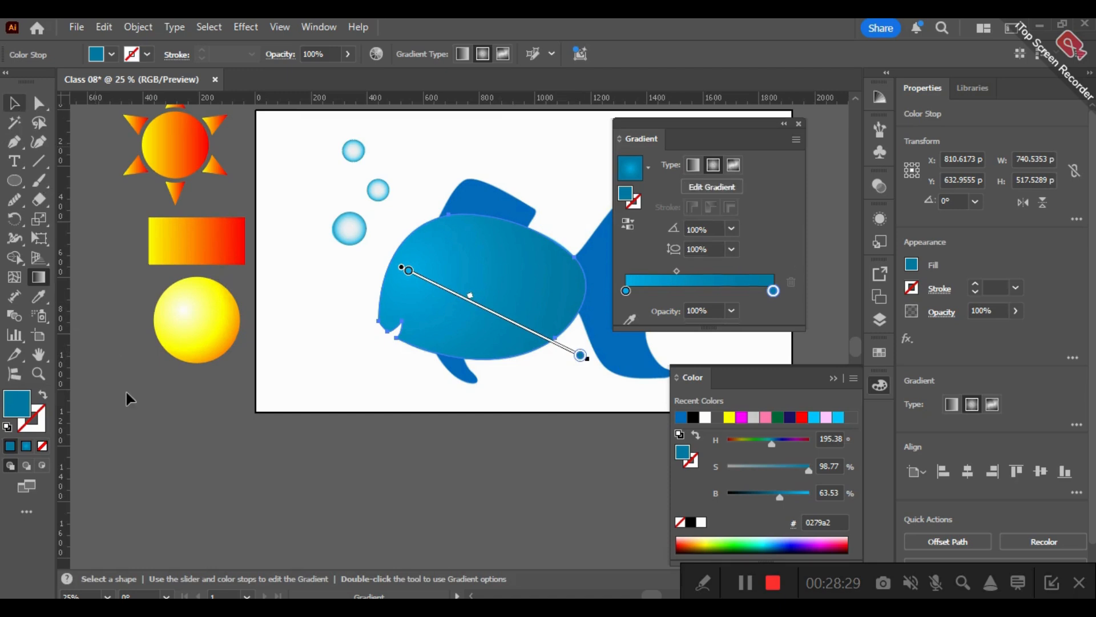
{"action": "left_click", "coordinate": [406, 454]}
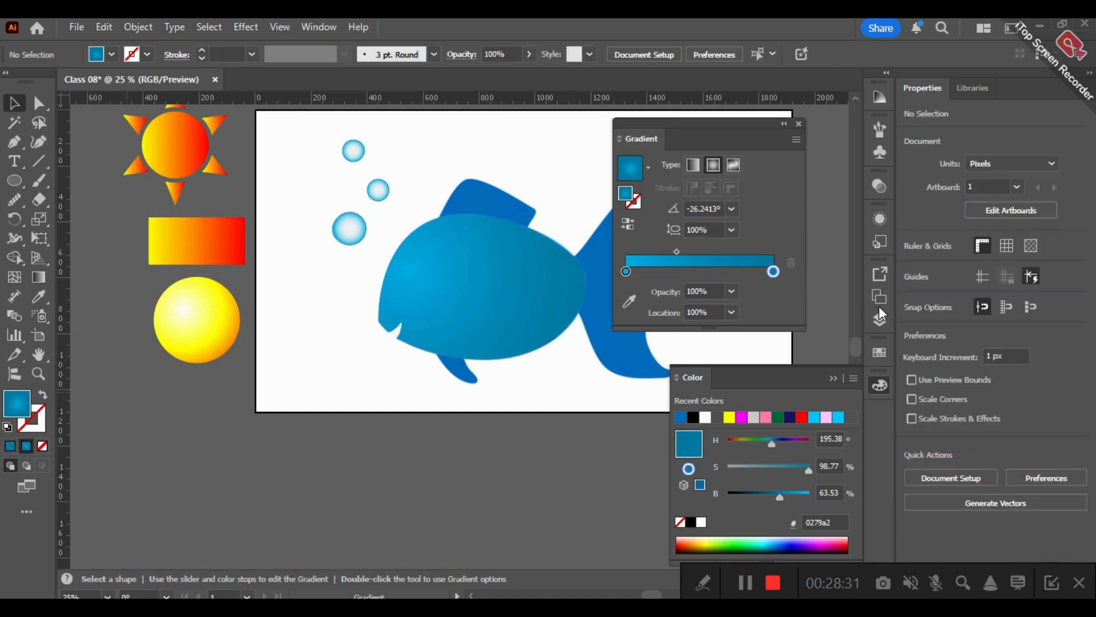
- Hide the new body path and trace the pectoral fin with the Pen tool from its front corner over the rounded upper end
{"action": "left_click", "coordinate": [876, 320]}
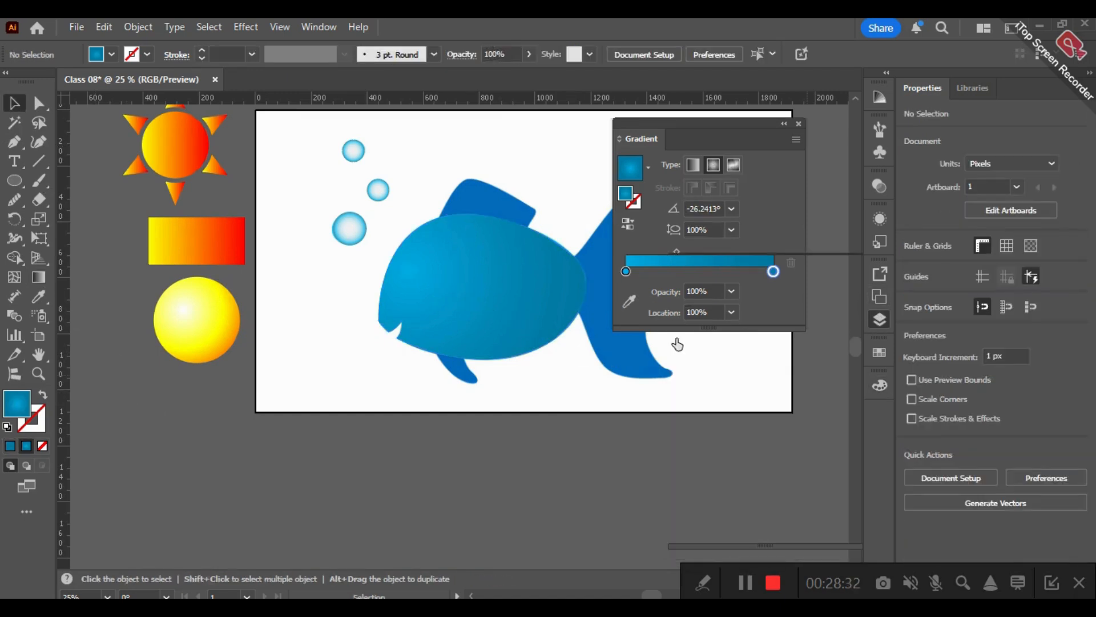
{"action": "left_click", "coordinate": [13, 142]}
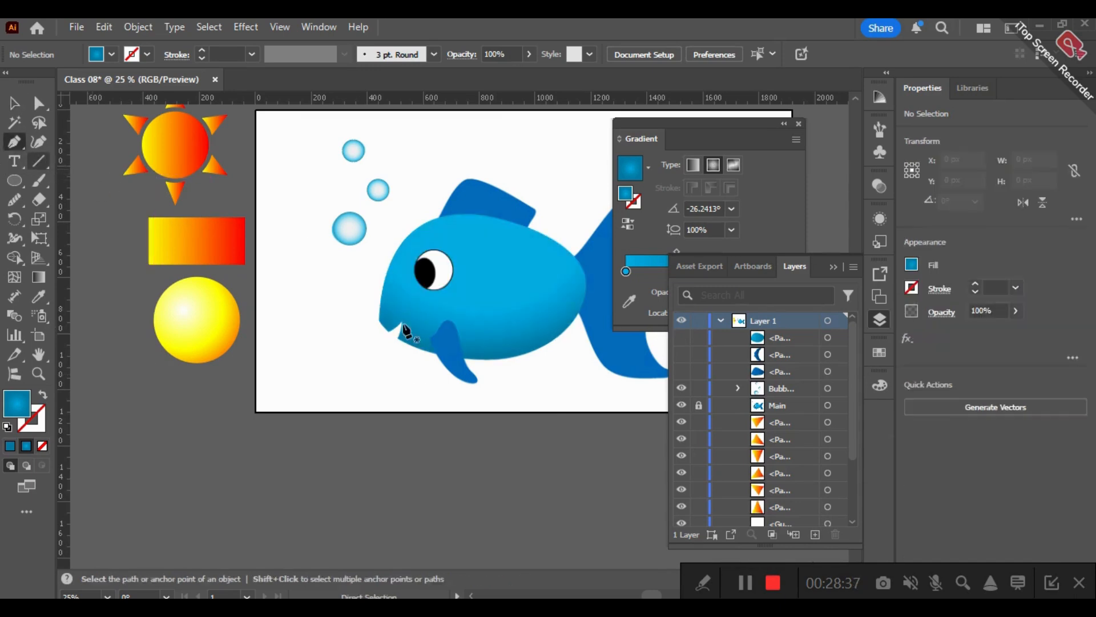
{"action": "scroll", "coordinate": [447, 360], "scroll_direction": "up", "scroll_amount": 2}
{"action": "scroll", "coordinate": [514, 340], "scroll_direction": "up", "scroll_amount": 1}
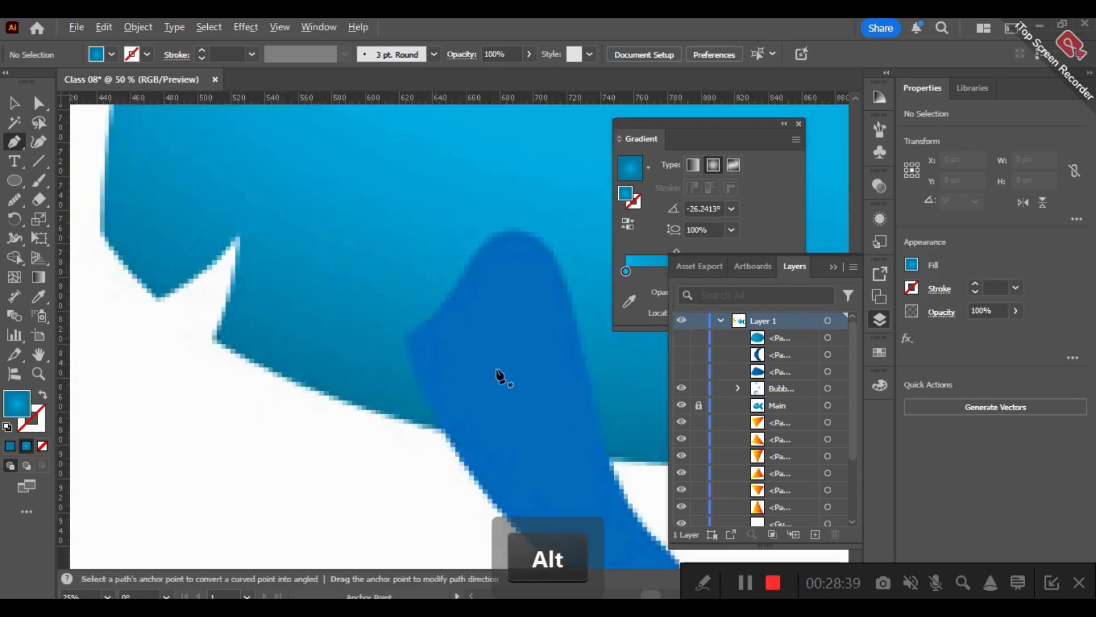
{"action": "scroll", "coordinate": [521, 340], "scroll_direction": "down", "scroll_amount": 2}
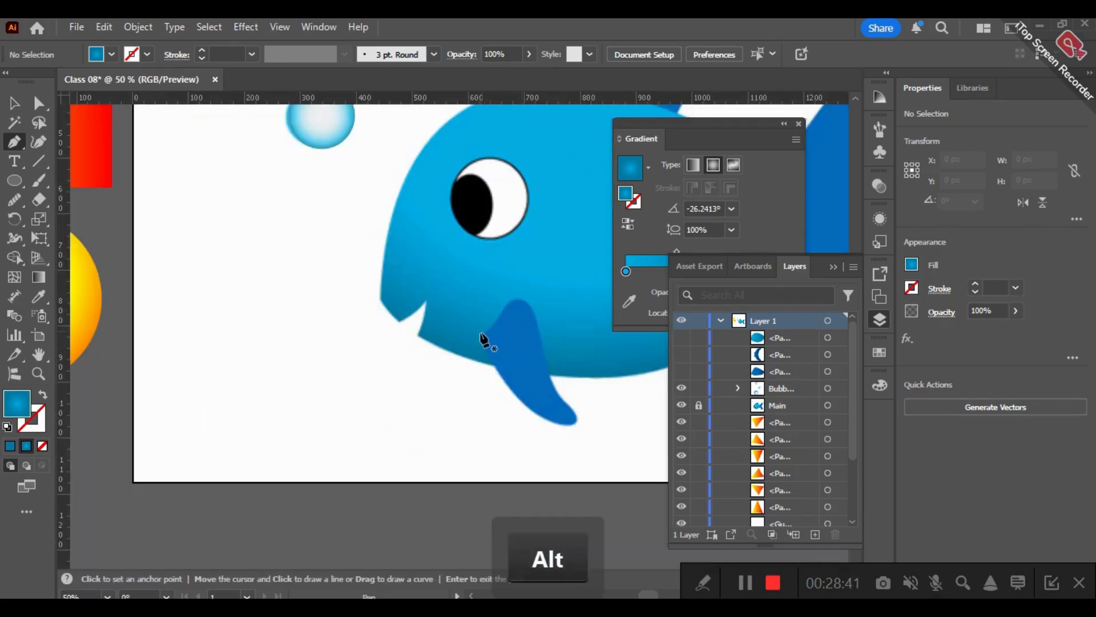
{"action": "left_click", "coordinate": [480, 333]}
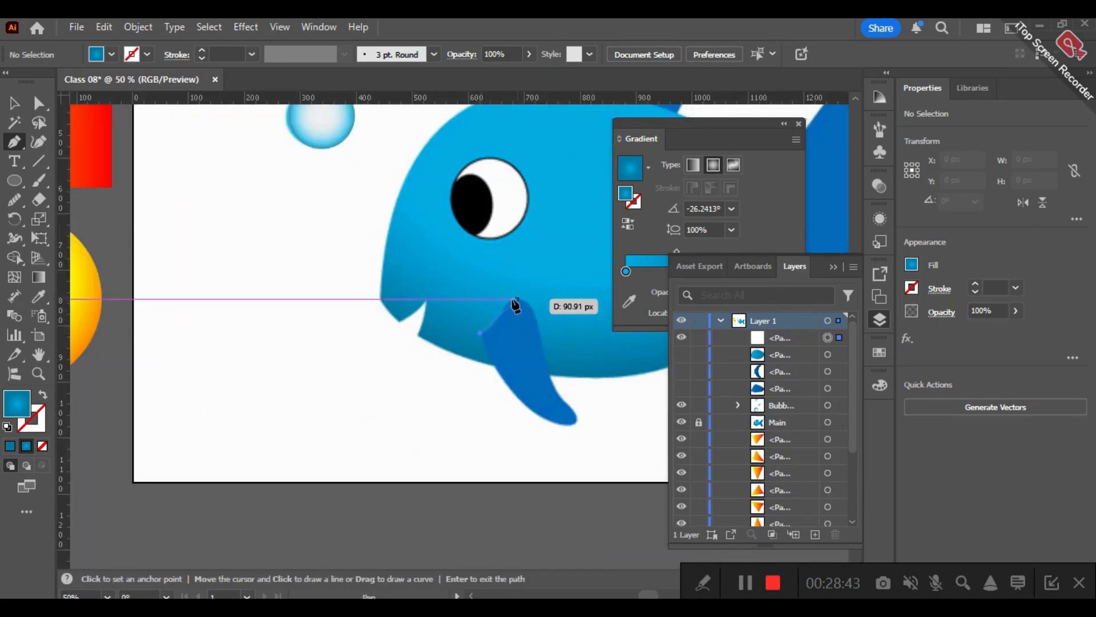
{"action": "left_click", "coordinate": [506, 310]}
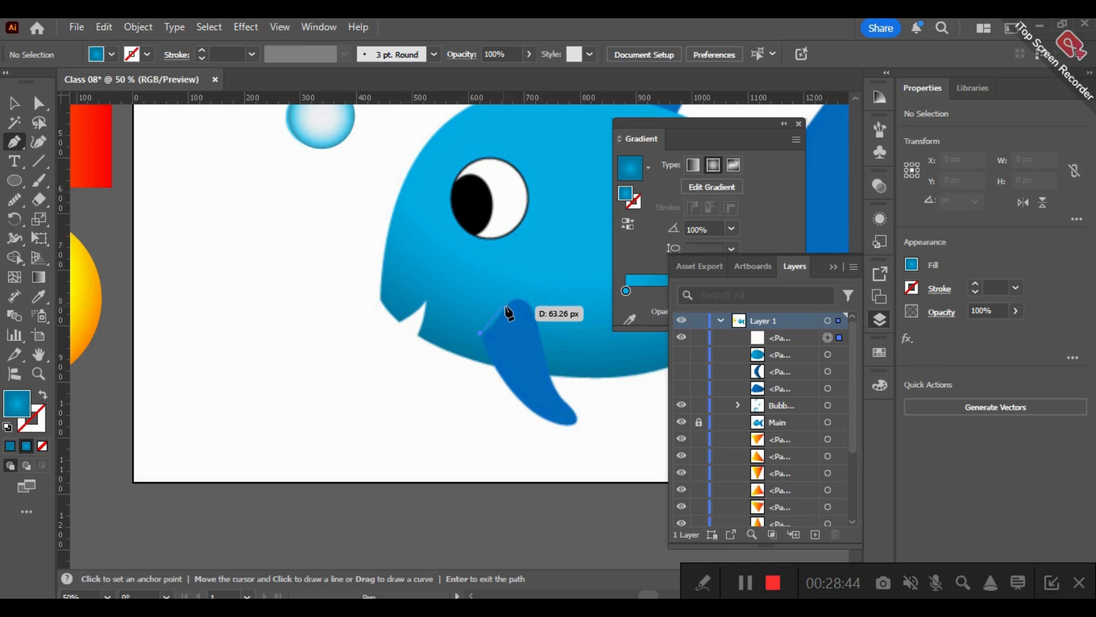
{"action": "left_click_drag", "start_coordinate": [510, 291], "coordinate": [546, 323]}
{"action": "left_click", "coordinate": [506, 307]}
{"action": "left_click", "coordinate": [532, 307]}
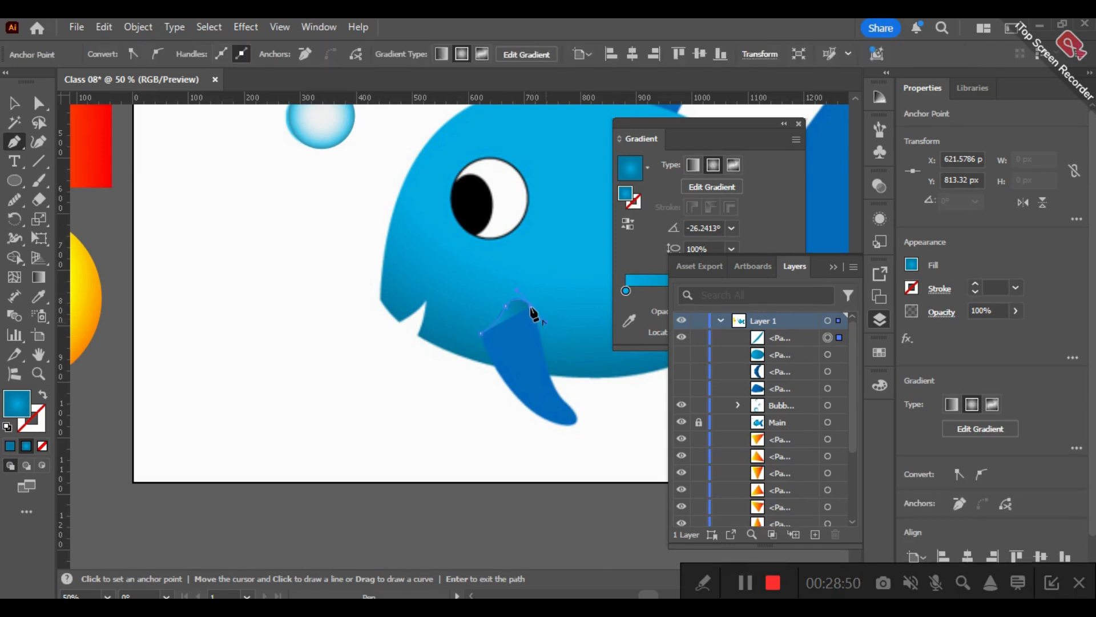
- Continue the pectoral fin outline down its rear edge, around the lower tip and back along the front edge to close the path
{"action": "left_click_drag", "start_coordinate": [562, 400], "coordinate": [563, 434]}
{"action": "left_click", "coordinate": [562, 399]}
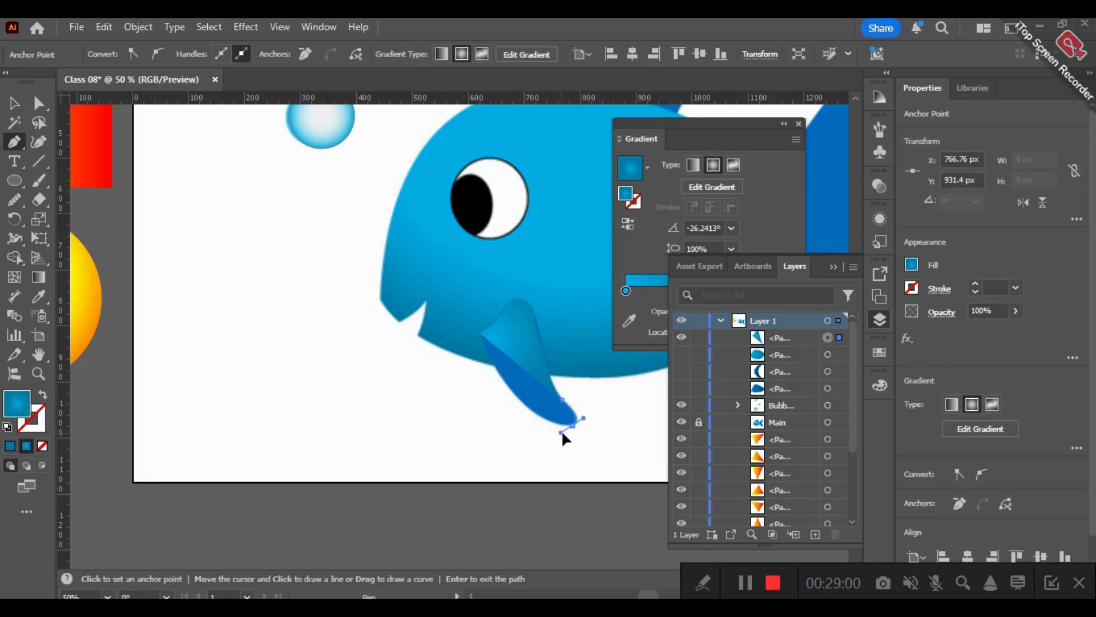
{"action": "left_click_drag", "start_coordinate": [480, 337], "coordinate": [448, 244]}
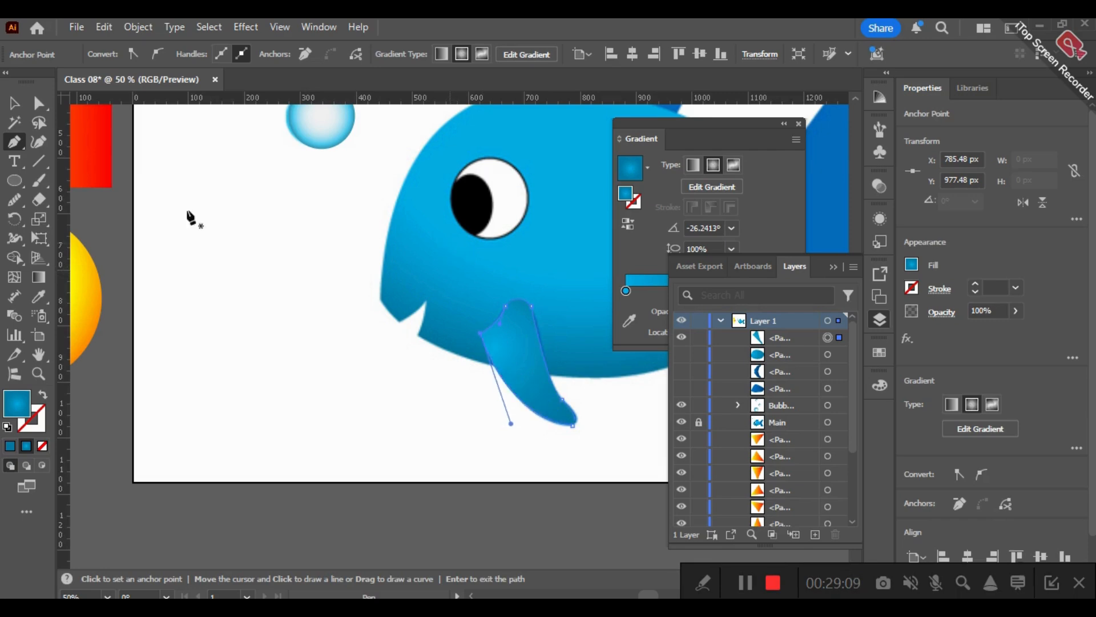
{"action": "left_click", "coordinate": [8, 103]}
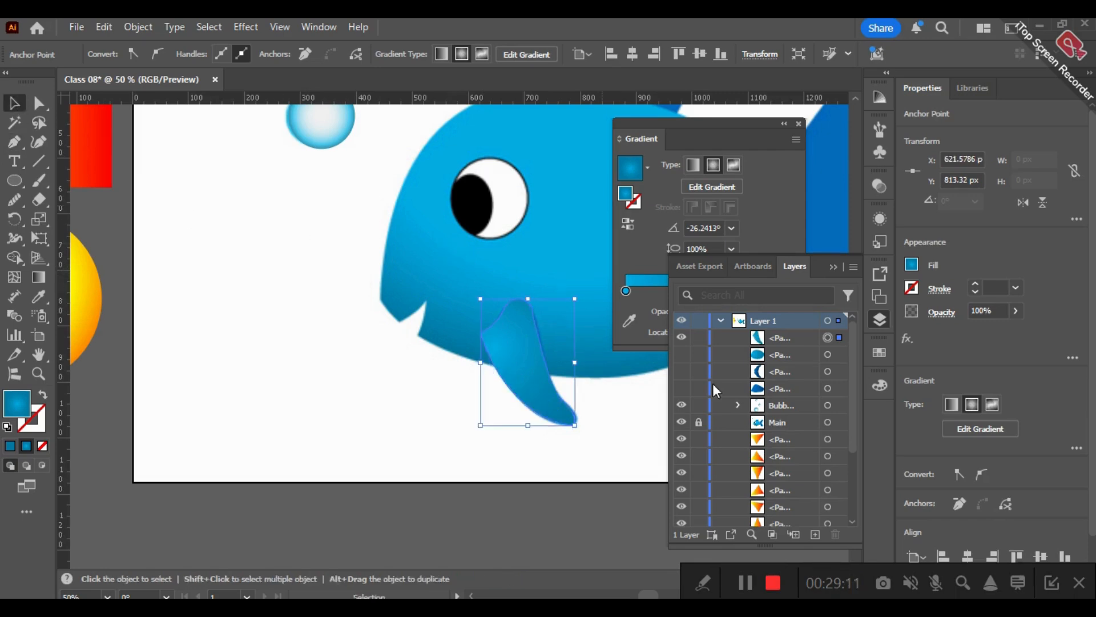
- Show the tail path again and apply its dark blue gradient to the pectoral fin with the Eyedropper, leaving the fin deselected
{"action": "left_click", "coordinate": [681, 371]}
{"action": "key", "text": "space"}
{"action": "left_click_drag", "start_coordinate": [568, 216], "coordinate": [380, 298]}
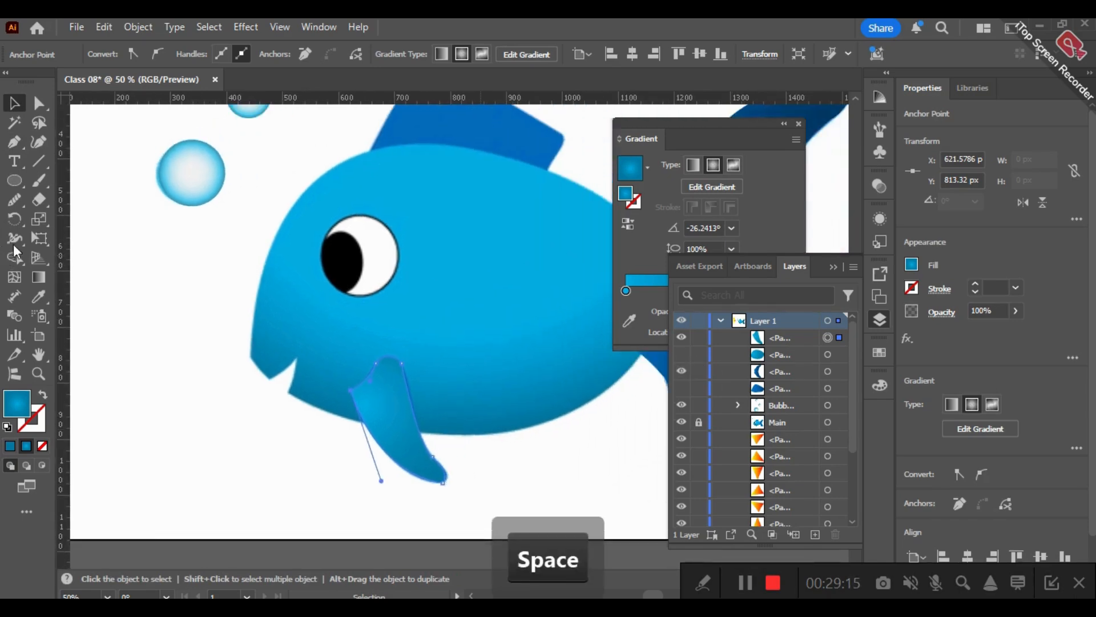
{"action": "left_click", "coordinate": [41, 295]}
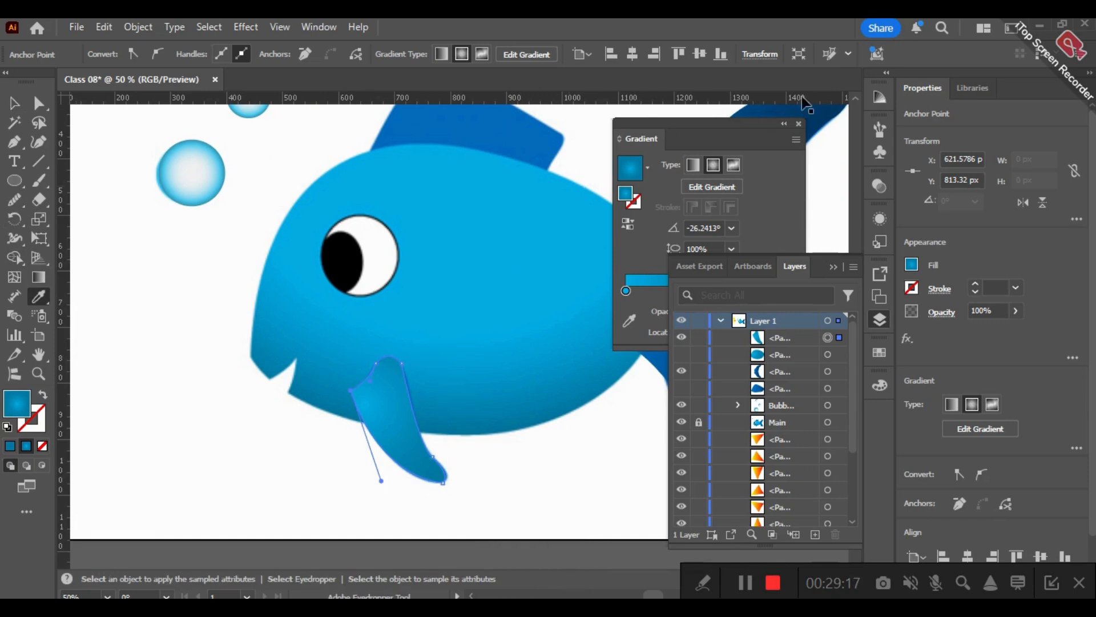
{"action": "left_click", "coordinate": [810, 114]}
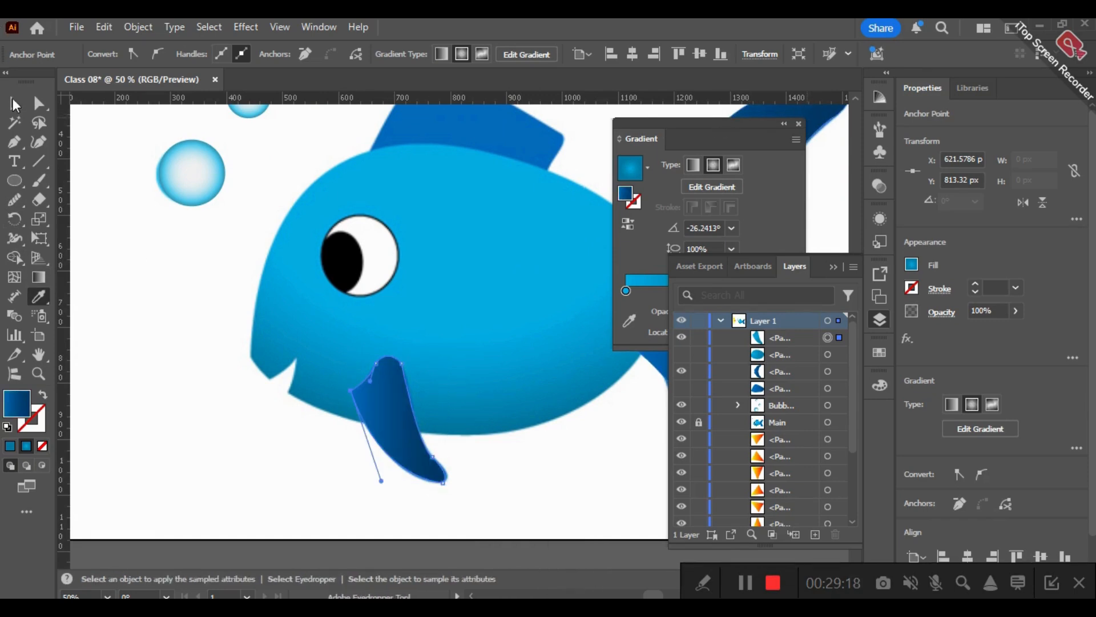
{"action": "left_click", "coordinate": [14, 103]}
{"action": "left_click", "coordinate": [114, 322]}
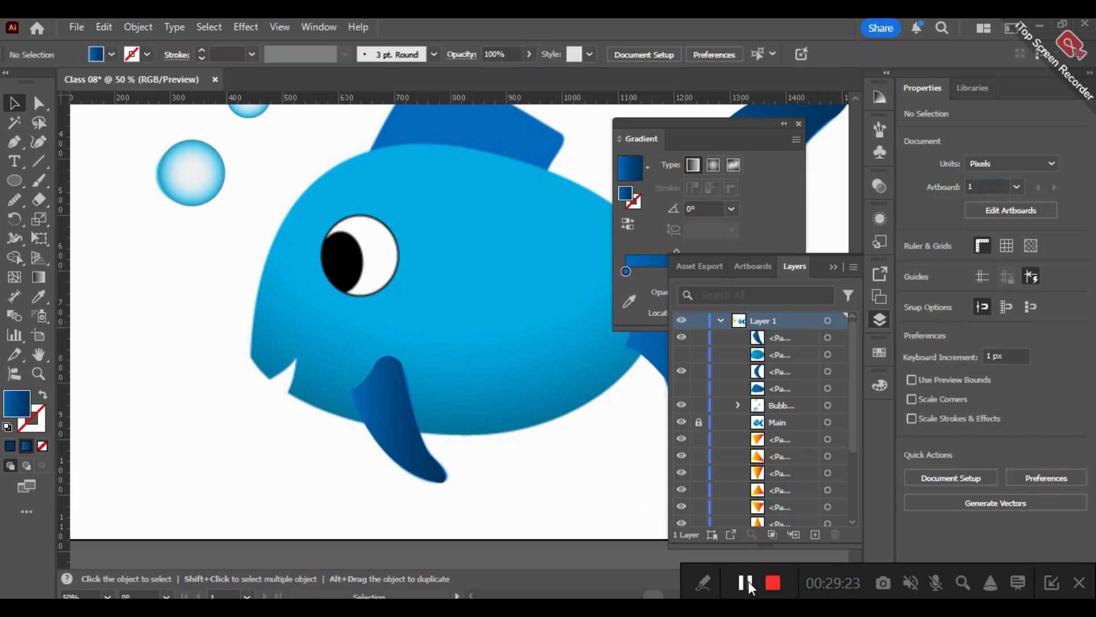
{"action": "left_click", "coordinate": [406, 429]}
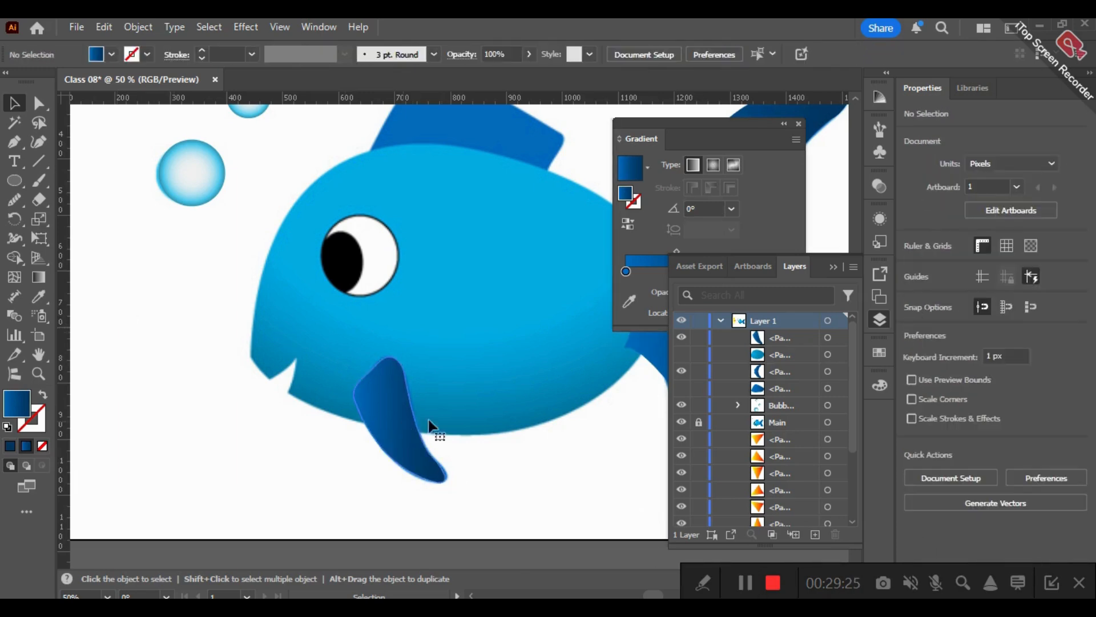
{"action": "left_click", "coordinate": [508, 451]}
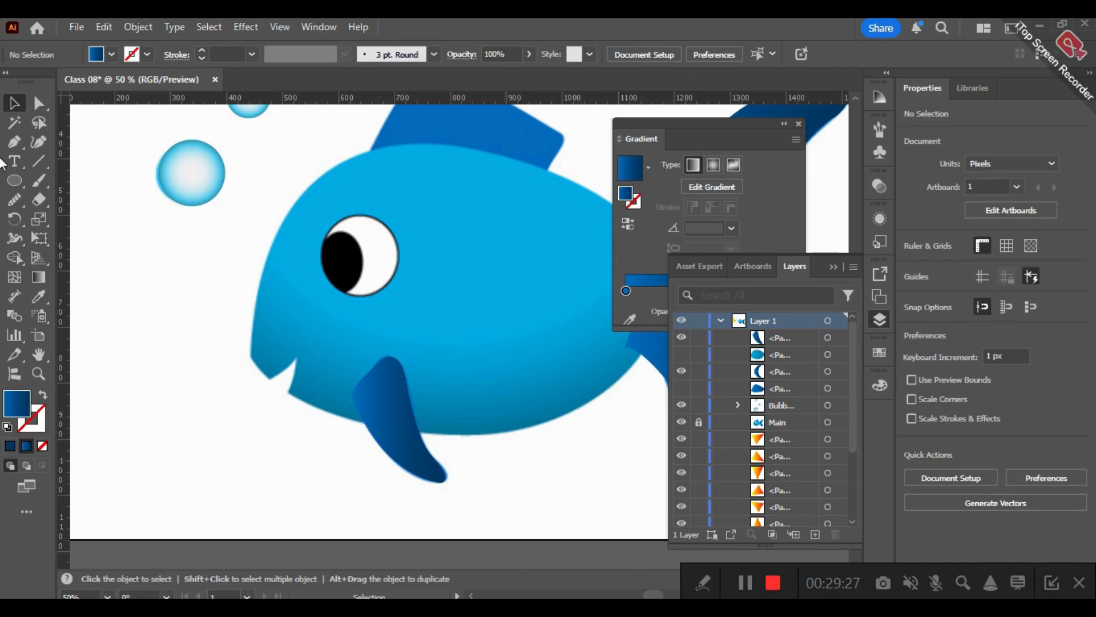
- Draw an ellipse about 153 by 164 px over the reference eye and give it a black fill
{"action": "left_click", "coordinate": [14, 181]}
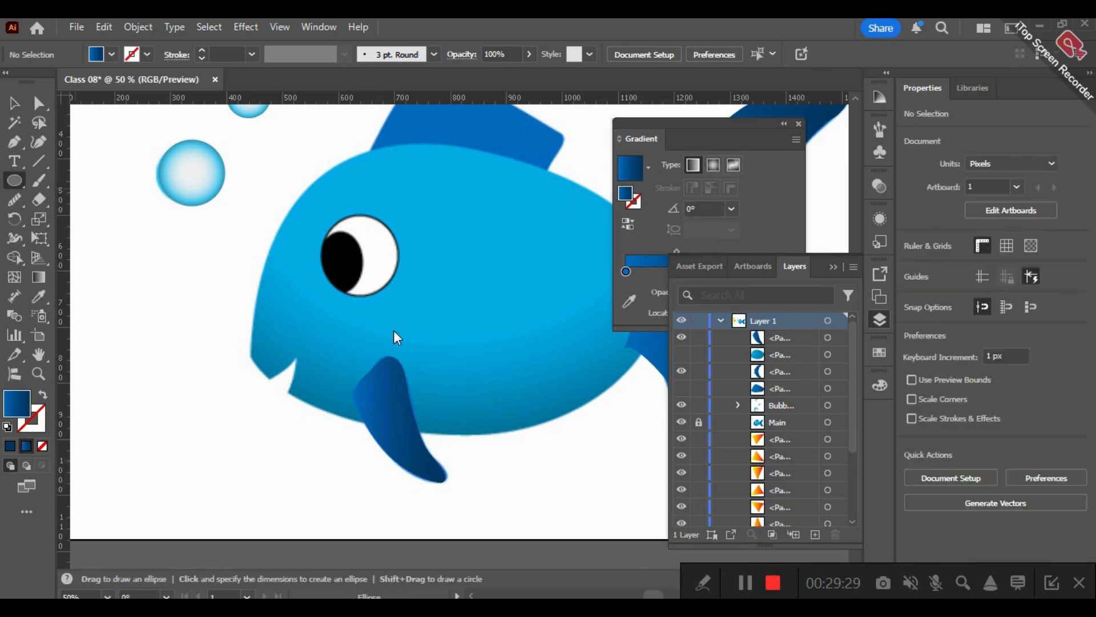
{"action": "mouse_move", "coordinate": [337, 291]}
{"action": "left_mouse_down"}
{"action": "mouse_move", "coordinate": [380, 212]}
{"action": "mouse_move", "coordinate": [426, 196]}
{"action": "mouse_move", "coordinate": [399, 212]}
{"action": "mouse_move", "coordinate": [380, 245]}
{"action": "mouse_move", "coordinate": [346, 256]}
{"action": "mouse_move", "coordinate": [357, 258]}
{"action": "left_mouse_up"}
{"action": "left_click_drag", "start_coordinate": [358, 210], "coordinate": [358, 214]}
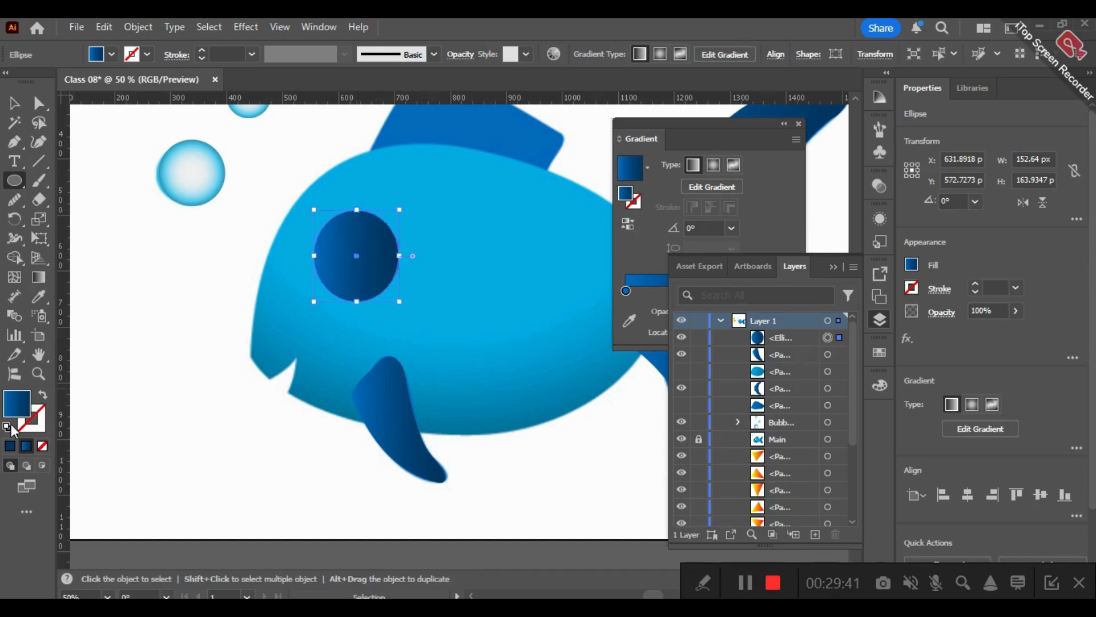
{"action": "left_click", "coordinate": [7, 428]}
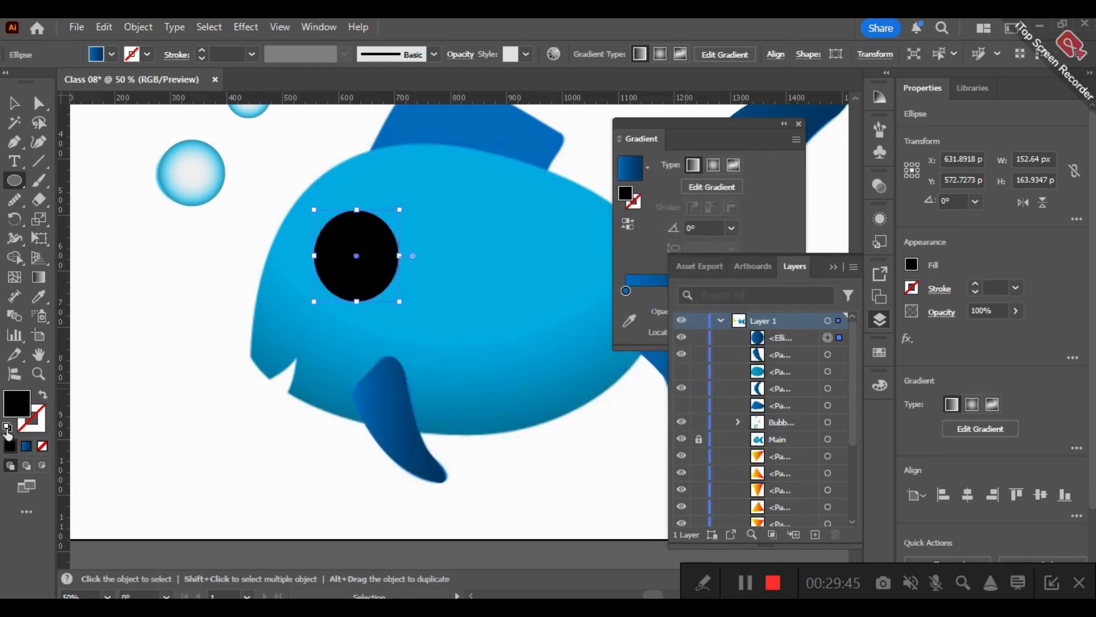
- Reset the eye ellipse to a white fill with a black stroke and set the stroke weight to 4 pt
{"action": "key", "text": "d"}
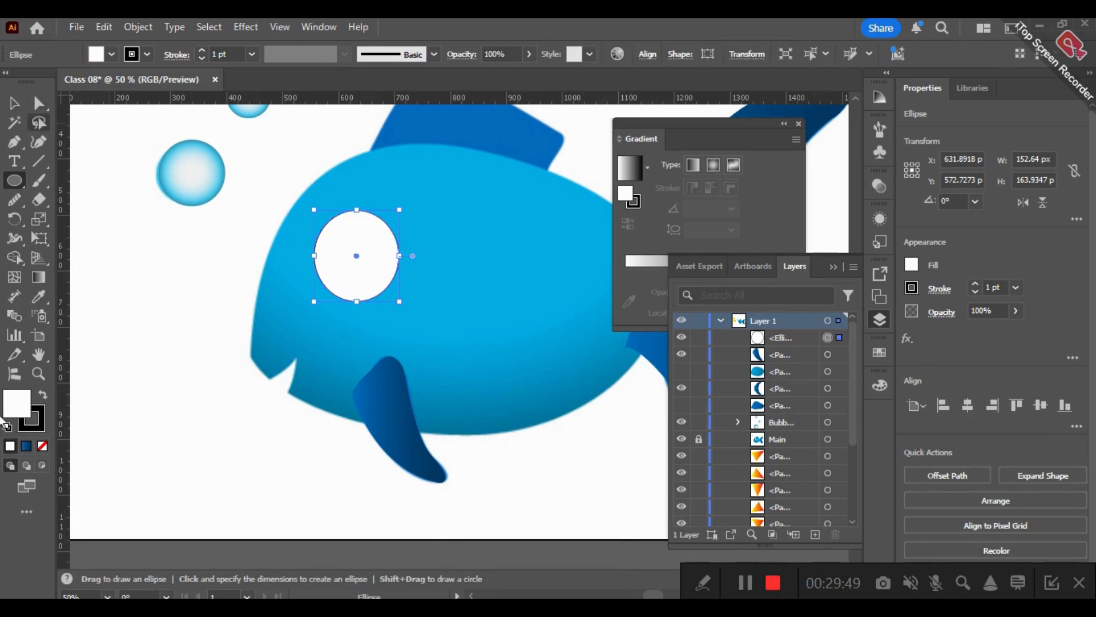
{"action": "left_click", "coordinate": [201, 51]}
{"action": "left_click", "coordinate": [201, 50]}
{"action": "left_click", "coordinate": [200, 50]}
{"action": "left_click", "coordinate": [201, 51]}
{"action": "left_click", "coordinate": [201, 50]}
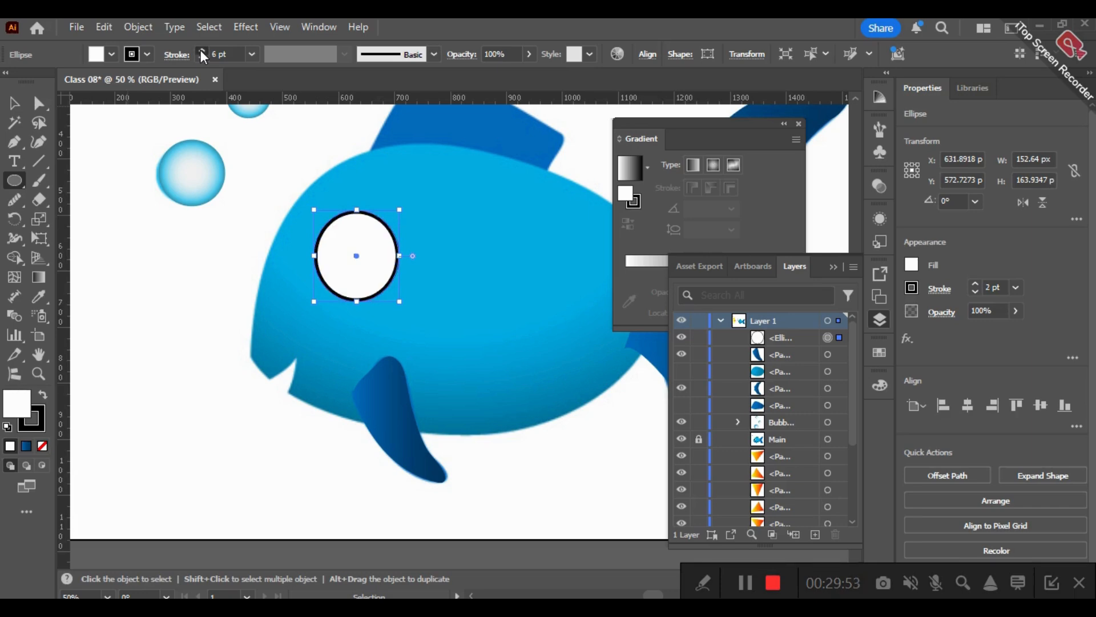
{"action": "left_click", "coordinate": [200, 50]}
{"action": "left_click", "coordinate": [201, 50]}
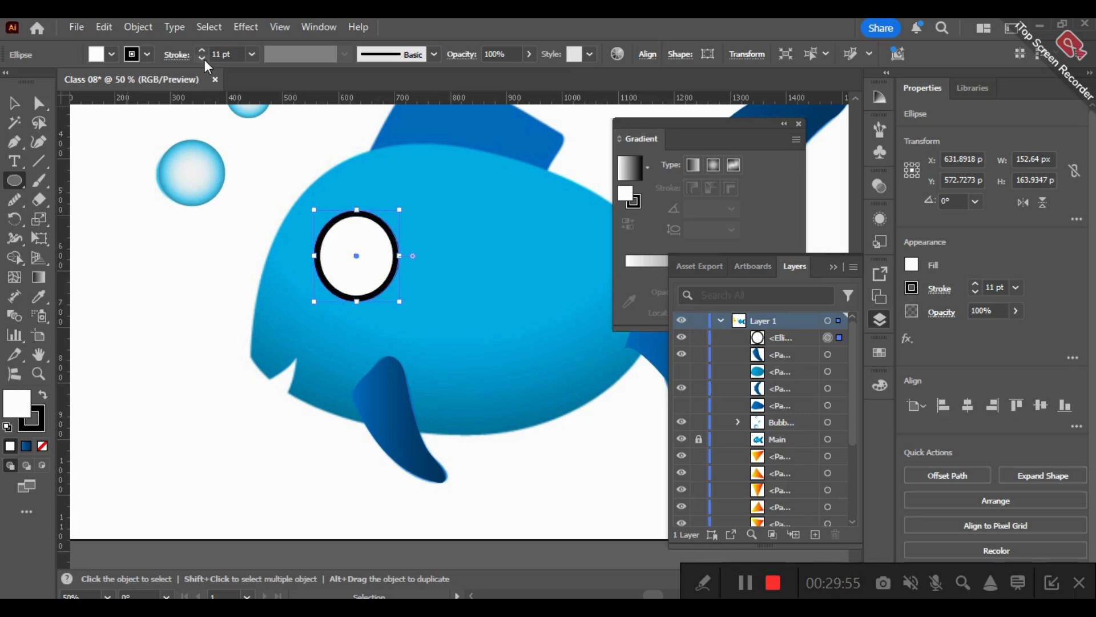
{"action": "left_click", "coordinate": [203, 59]}
{"action": "key", "text": "v"}
{"action": "left_click", "coordinate": [201, 59]}
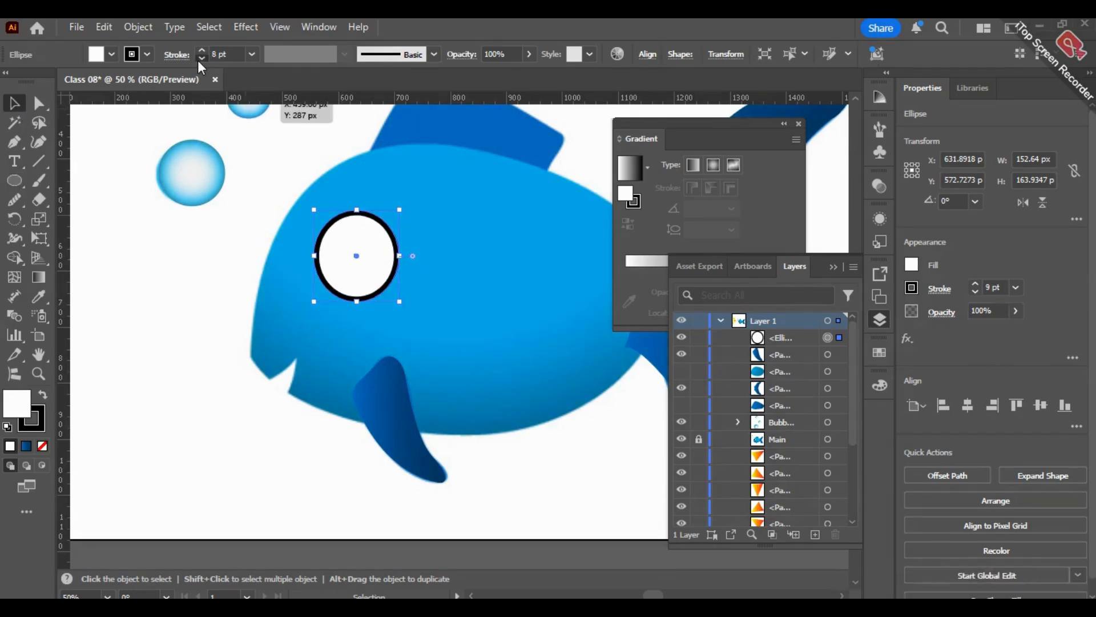
{"action": "left_click", "coordinate": [199, 58]}
{"action": "left_click", "coordinate": [199, 59]}
{"action": "left_click", "coordinate": [200, 59]}
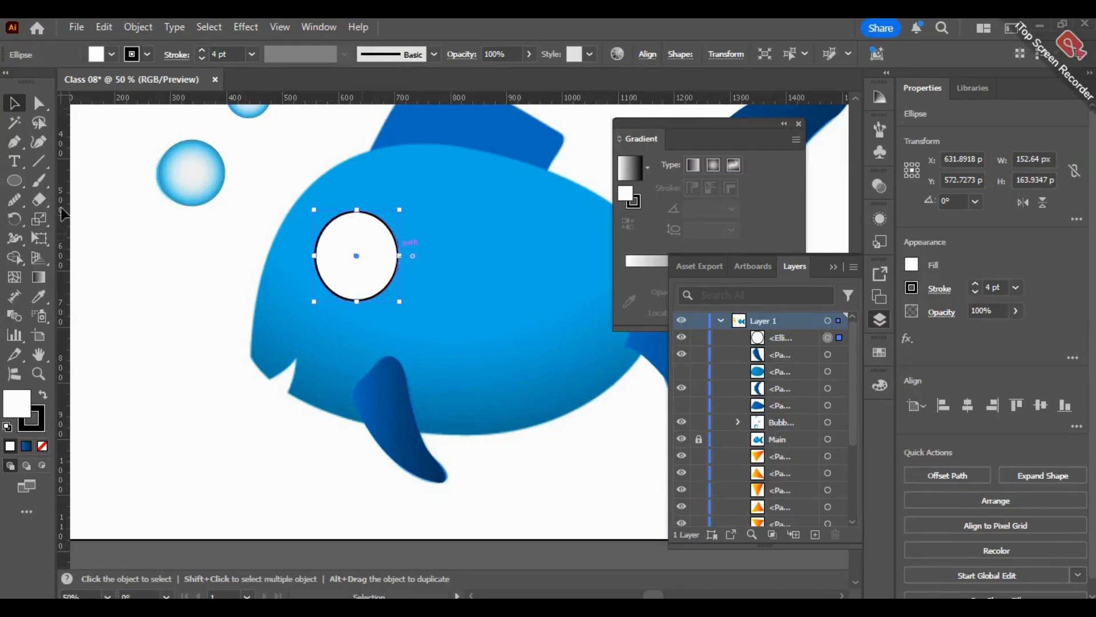
- Draw a pupil ellipse about 91 by 115 px inside the eye, against its front edge
{"action": "left_click", "coordinate": [15, 181]}
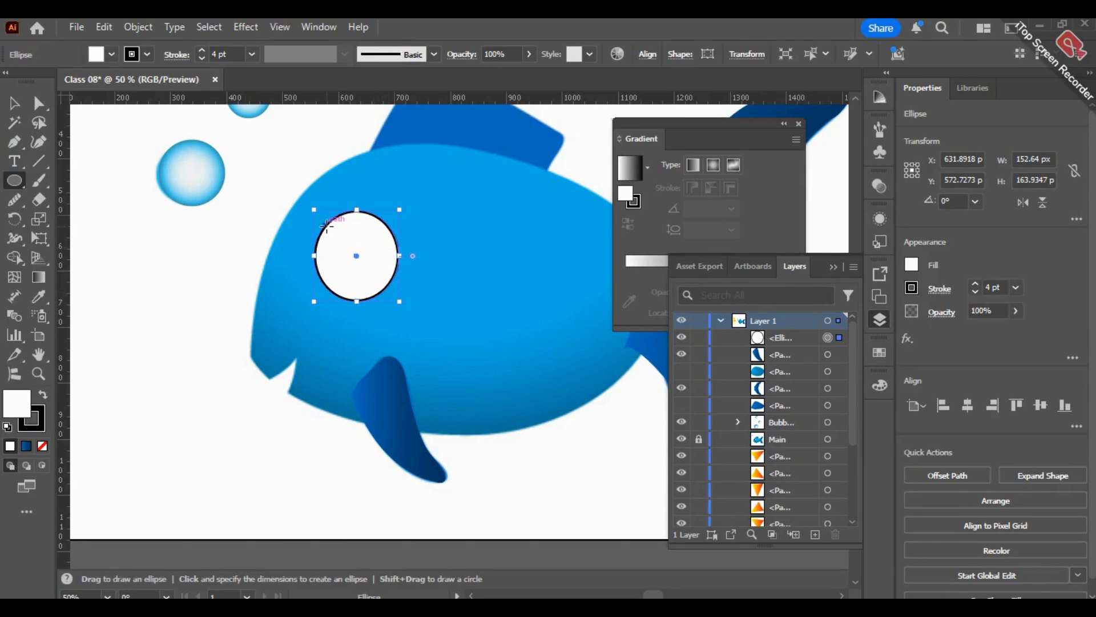
{"action": "left_click_drag", "start_coordinate": [324, 223], "coordinate": [378, 298]}
{"action": "left_click_drag", "start_coordinate": [325, 261], "coordinate": [346, 290]}
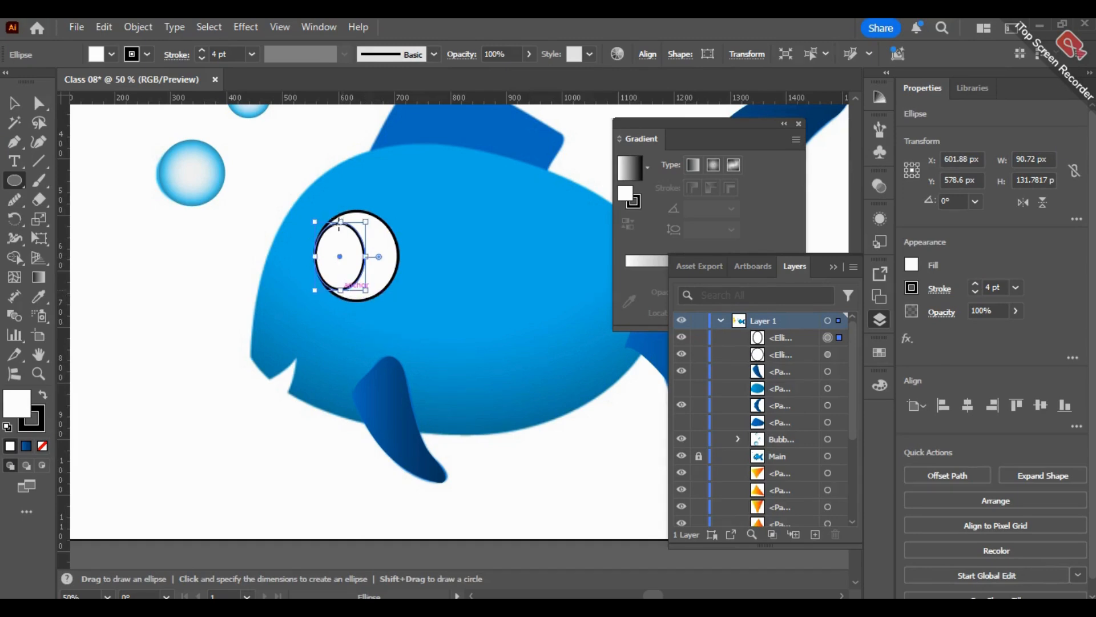
{"action": "left_click_drag", "start_coordinate": [340, 224], "coordinate": [316, 228]}
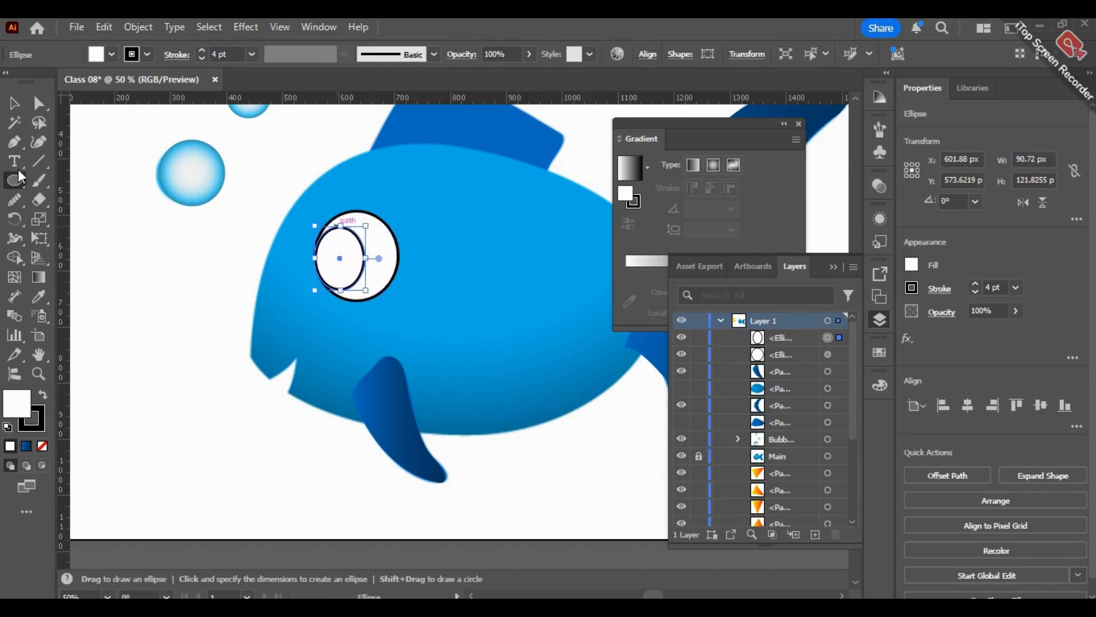
- Give the pupil a black fill with no stroke and leave it deselected
{"action": "left_click", "coordinate": [43, 394]}
{"action": "left_click", "coordinate": [40, 427]}
{"action": "left_click", "coordinate": [43, 445]}
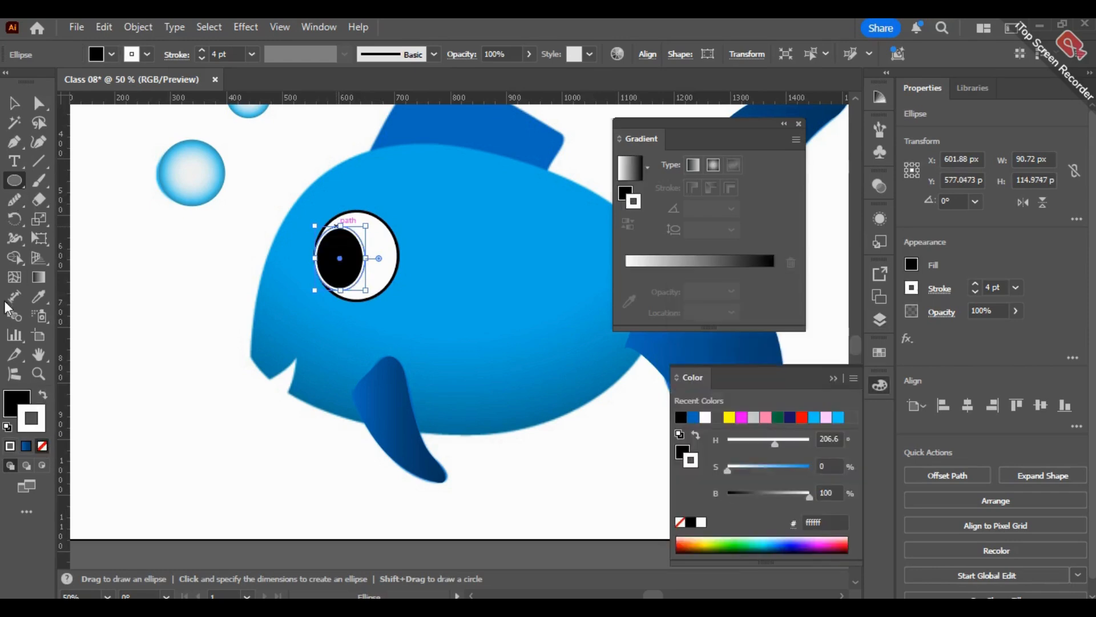
{"action": "left_click", "coordinate": [14, 103]}
{"action": "left_click", "coordinate": [133, 316]}
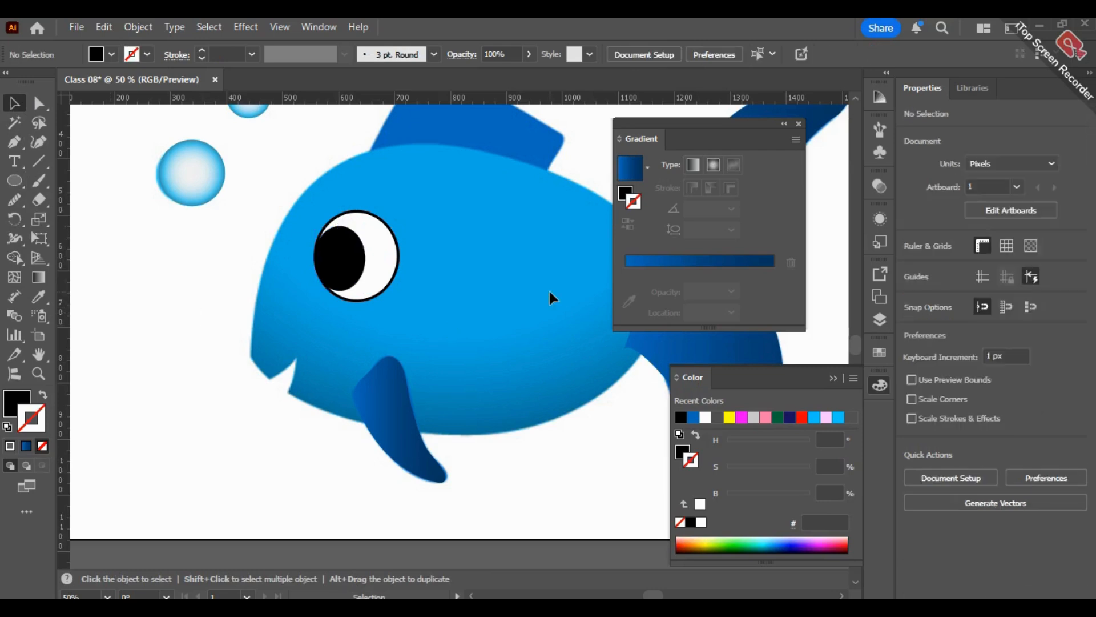
- Collapse the Gradient panel and show the hidden body and dorsal fin paths again
{"action": "scroll", "coordinate": [550, 288], "scroll_direction": "down", "scroll_amount": 3}
{"action": "left_click_drag", "start_coordinate": [550, 288], "coordinate": [445, 320]}
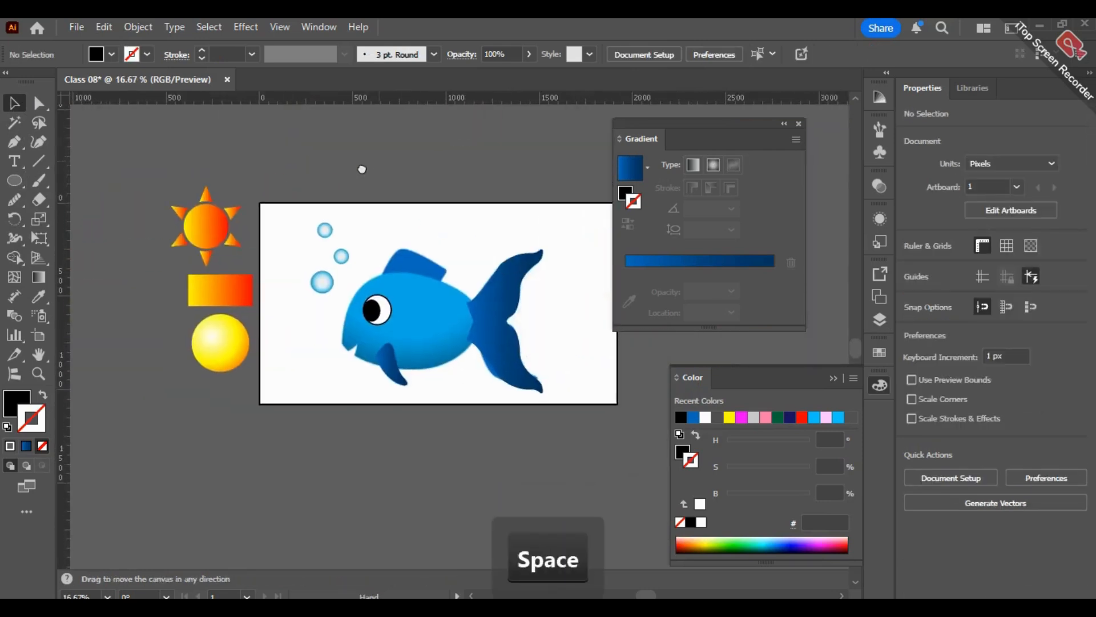
{"action": "left_click", "coordinate": [879, 319]}
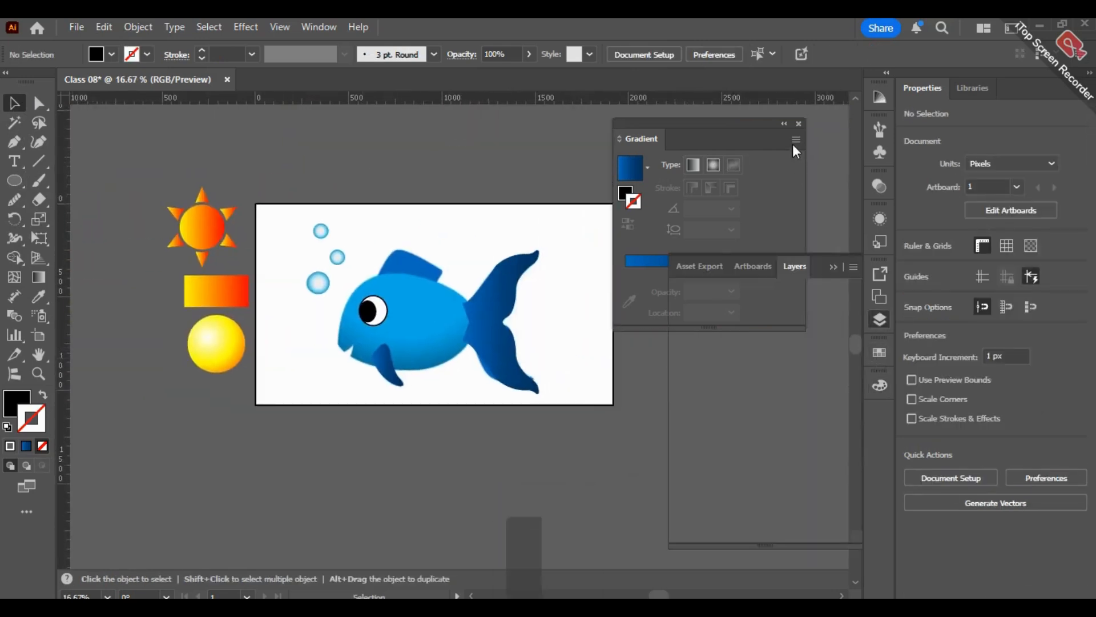
{"action": "left_click", "coordinate": [785, 125]}
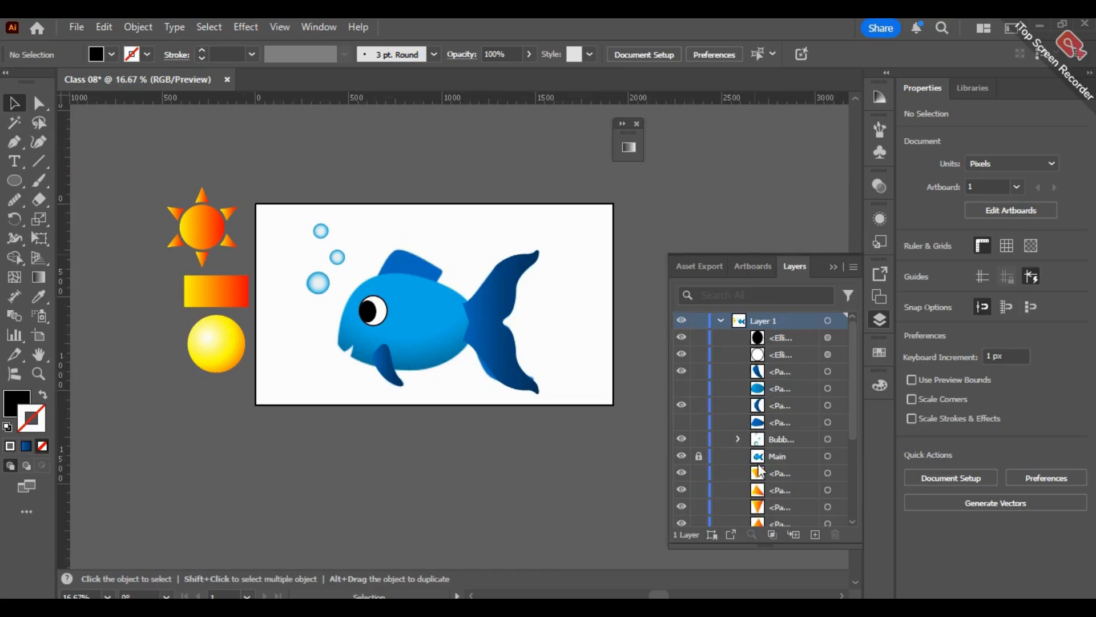
{"action": "left_click", "coordinate": [681, 388]}
{"action": "left_click", "coordinate": [682, 422]}
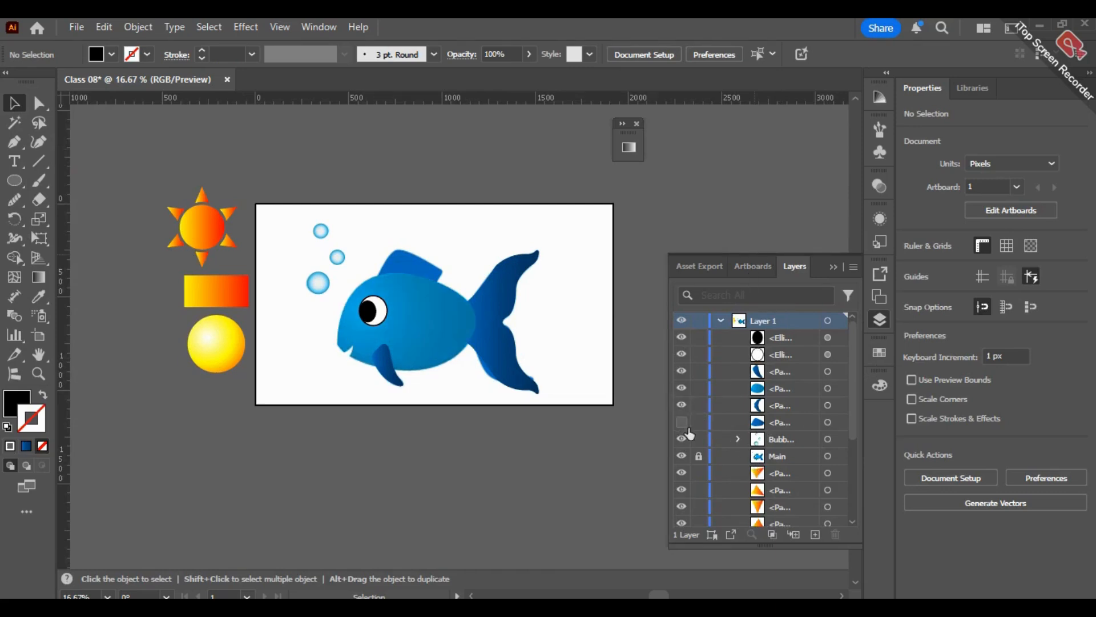
- Unlock the Main reference image and delete it from Layer 1
{"action": "left_click", "coordinate": [699, 455]}
{"action": "left_click", "coordinate": [810, 455]}
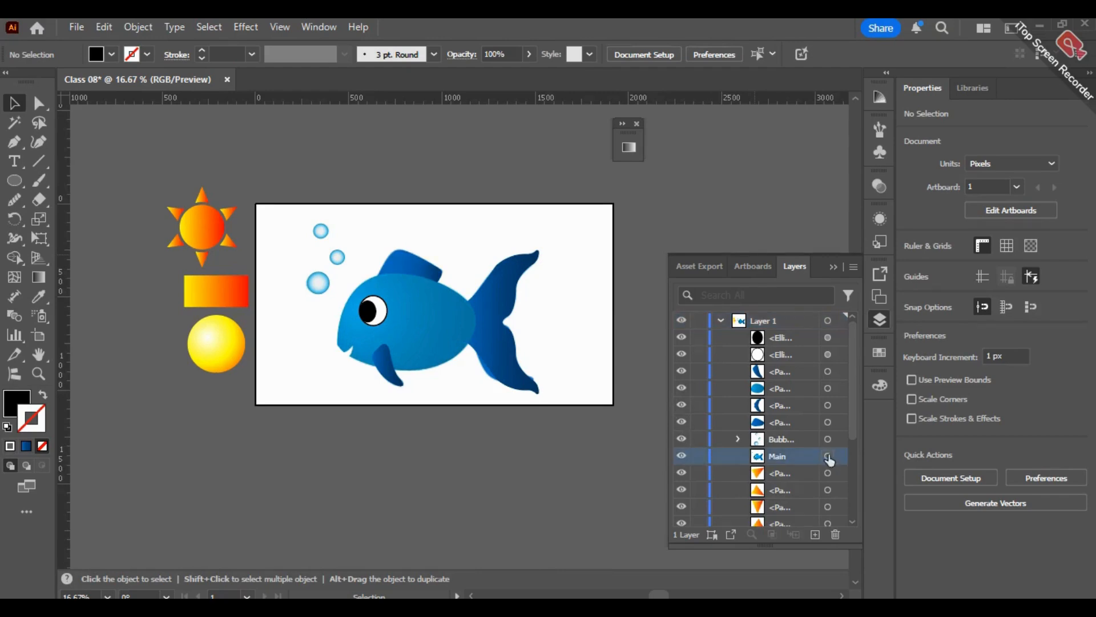
{"action": "left_click", "coordinate": [828, 456]}
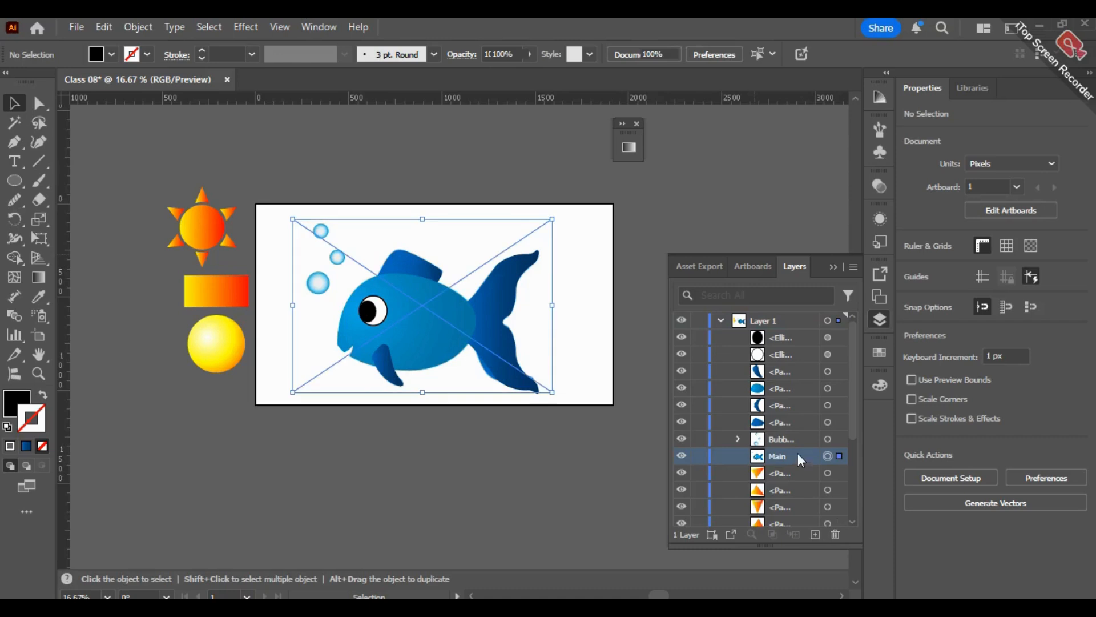
{"action": "left_click", "coordinate": [839, 536]}
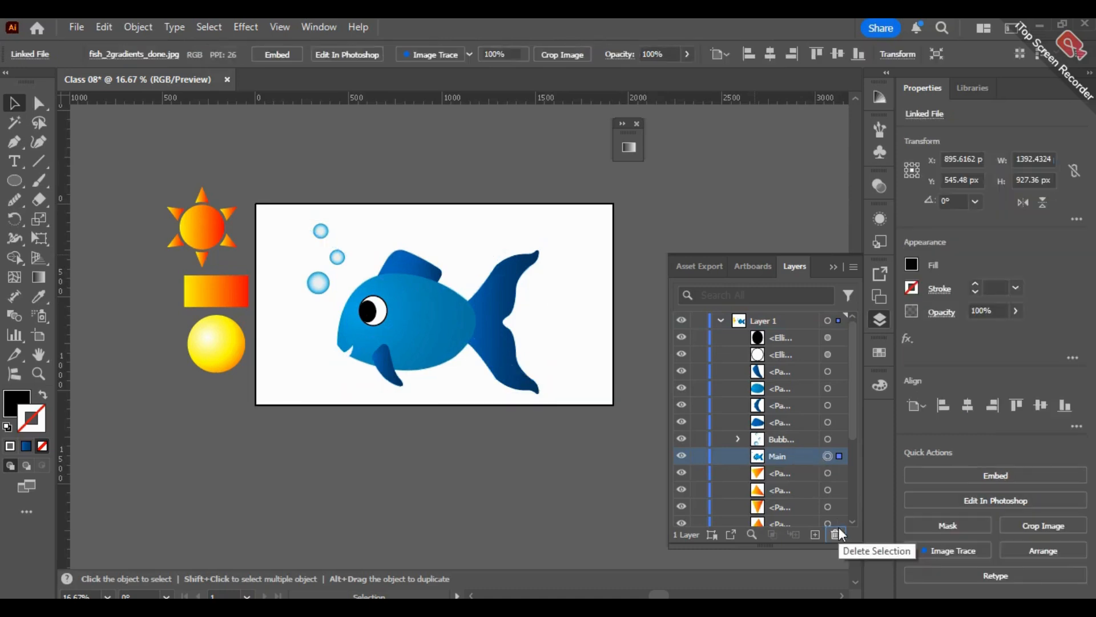
{"action": "left_click", "coordinate": [454, 262]}
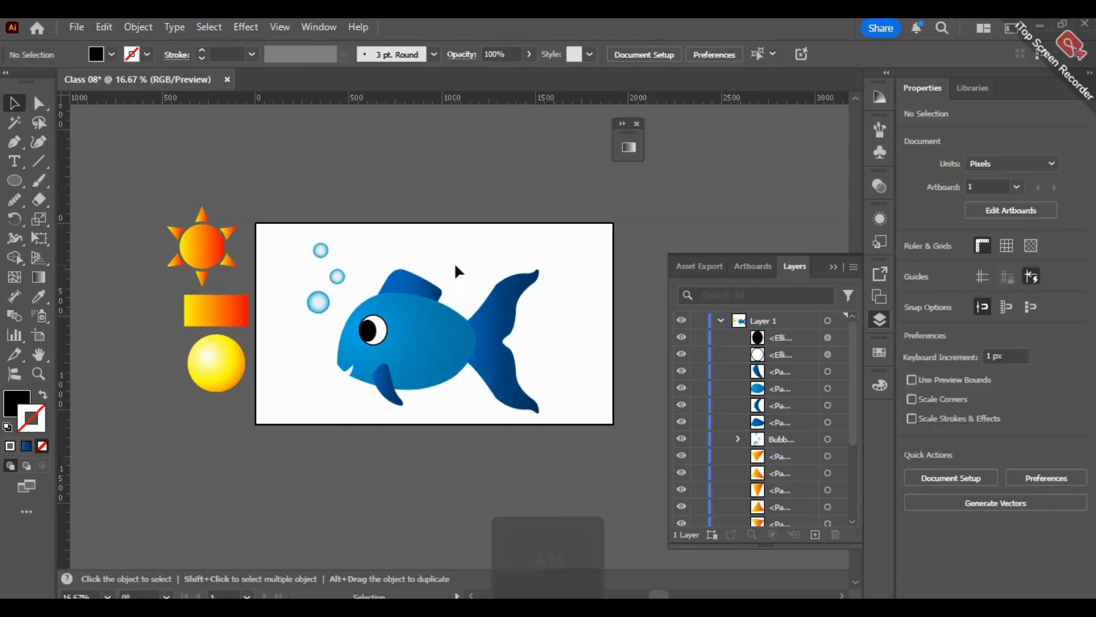
- Hide the rulers around the finished fish artwork
{"action": "scroll", "coordinate": [454, 262], "scroll_direction": "up", "scroll_amount": 1}
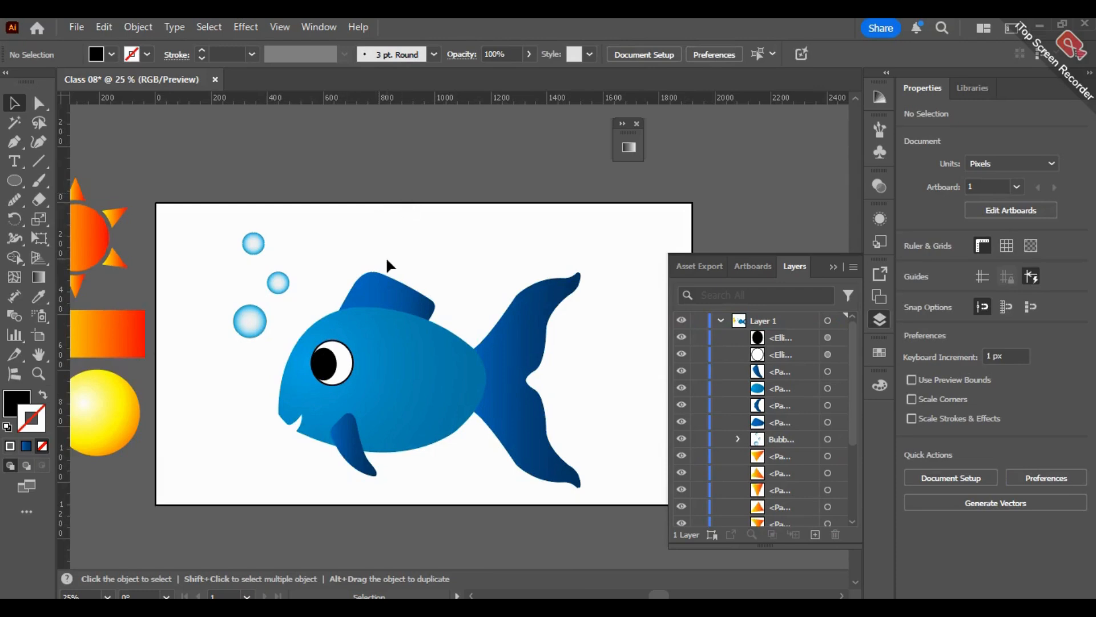
{"action": "right_click", "coordinate": [338, 168]}
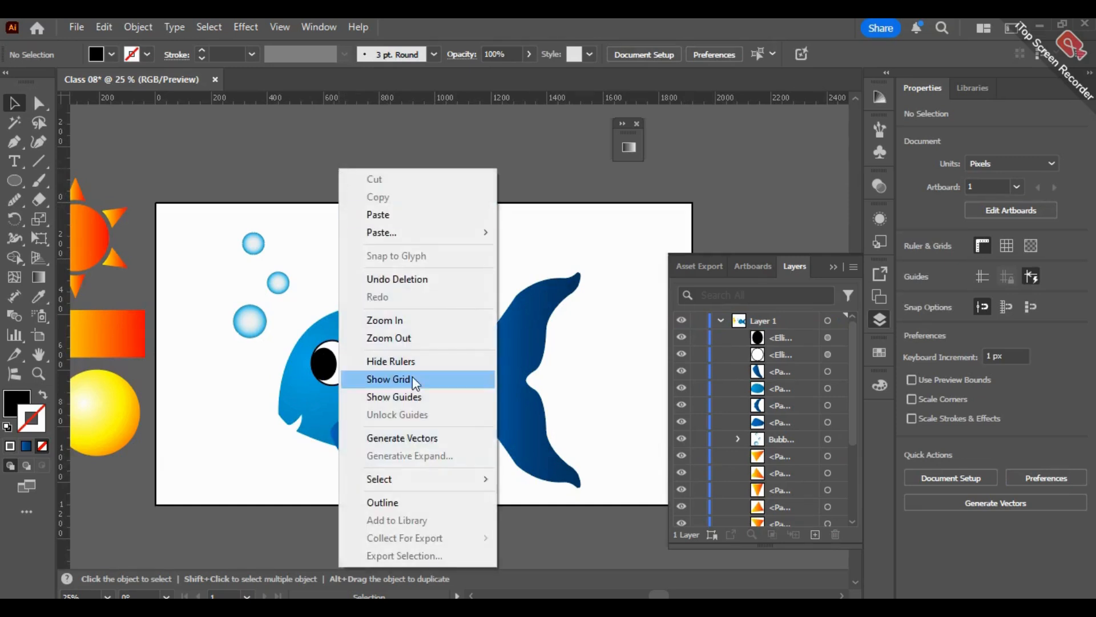
{"action": "left_click", "coordinate": [387, 362]}
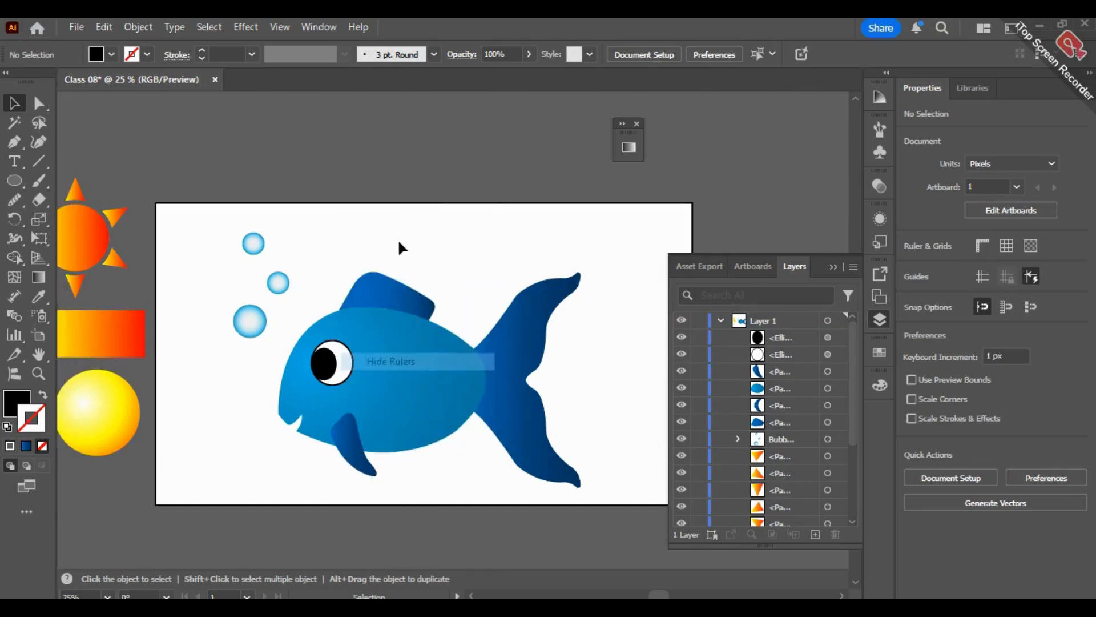